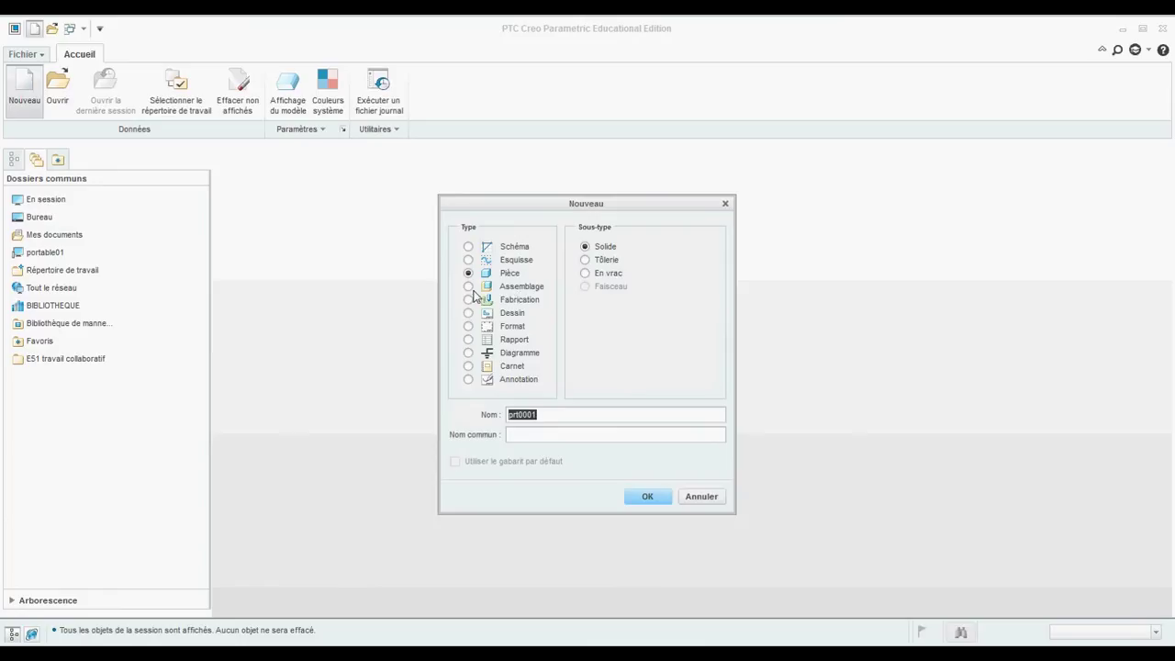
Create a new design assembly named projet from the assemblage_3plans template.
{"action": "left_click", "coordinate": [469, 287]}
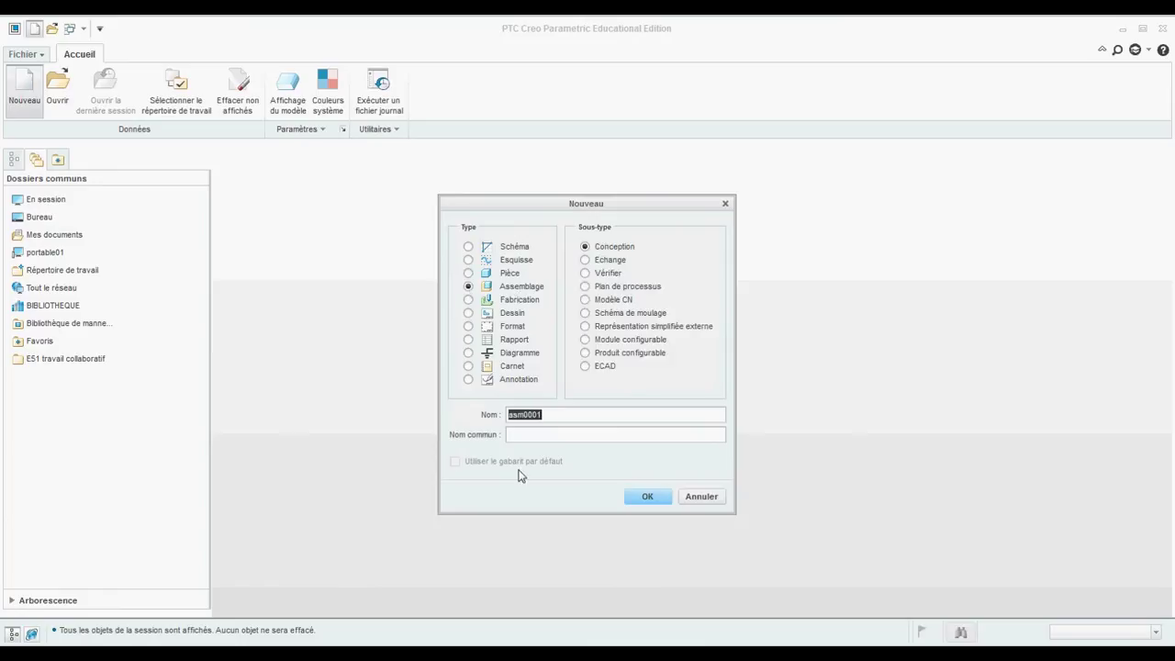
{"action": "type", "text": "projet"}
{"action": "left_click", "coordinate": [649, 497]}
{"action": "left_click", "coordinate": [636, 481]}
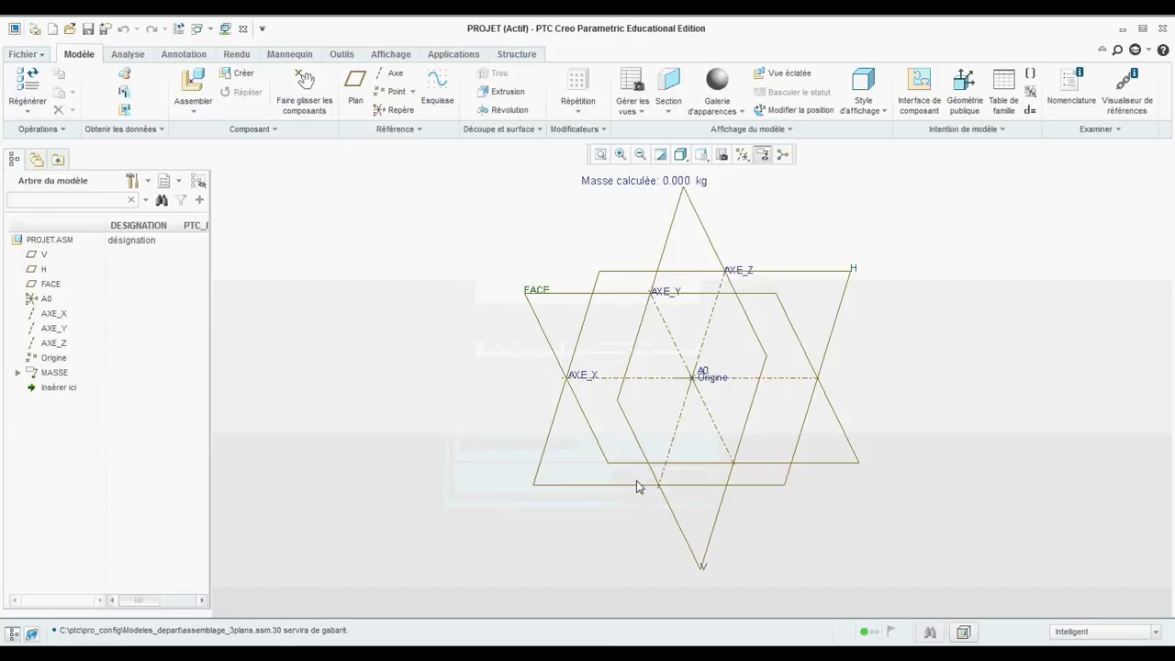
Create a standard skeleton model component named squelette in the assembly, keeping the proposed creation options.
{"action": "left_click", "coordinate": [243, 79]}
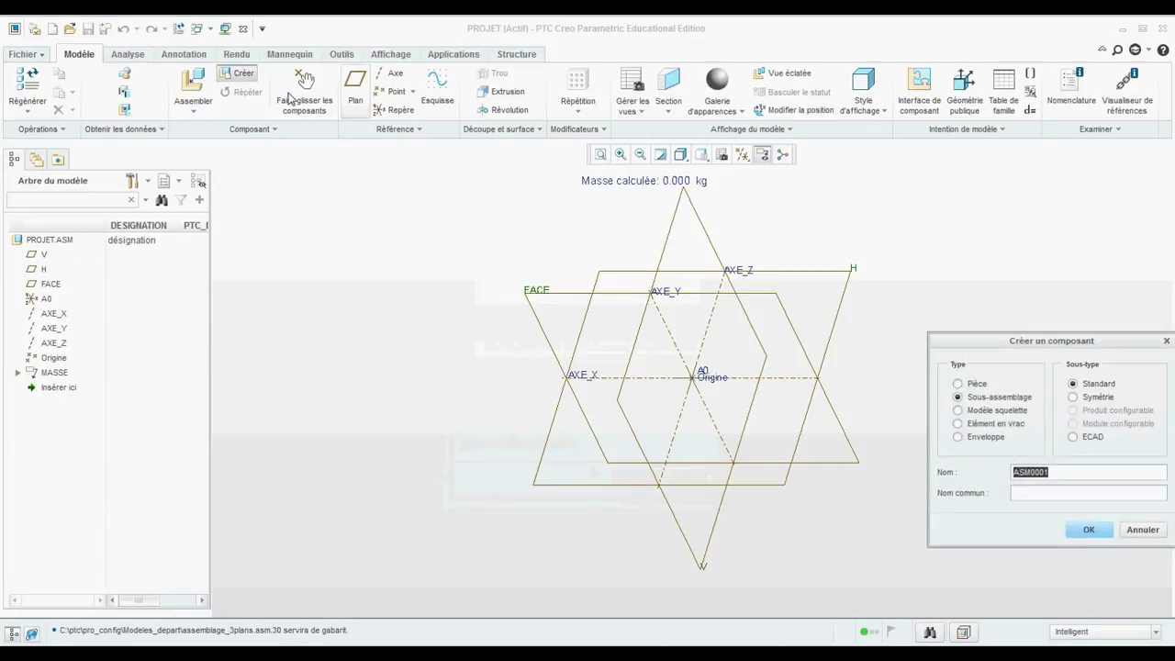
{"action": "left_click", "coordinate": [973, 412]}
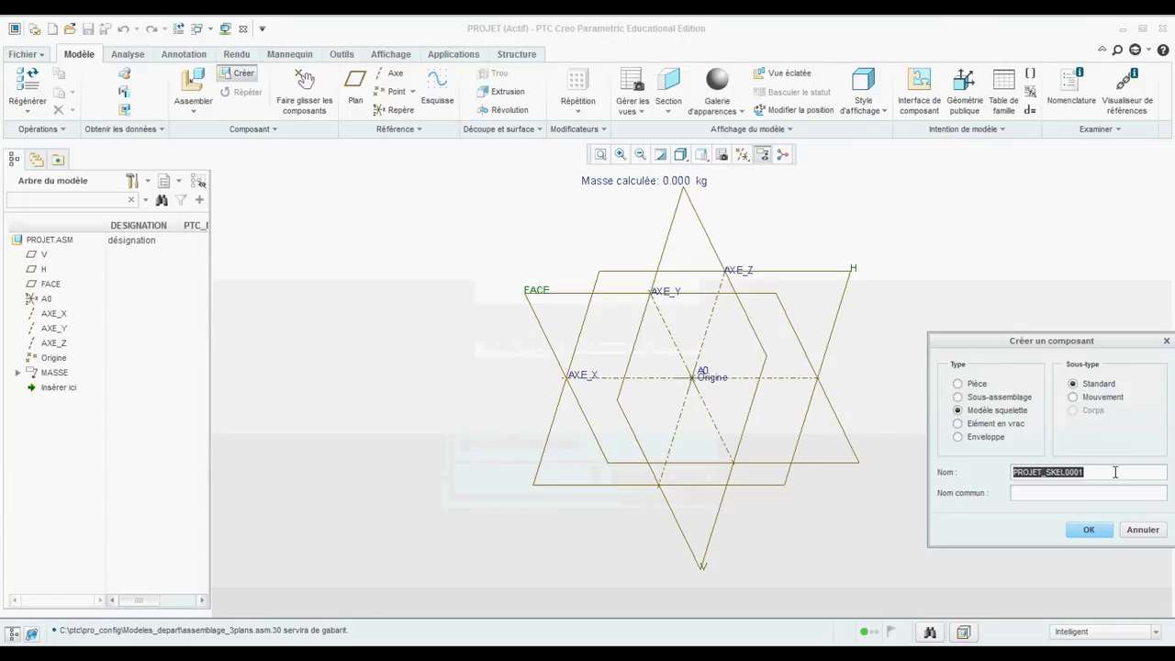
{"action": "type", "text": "squelette"}
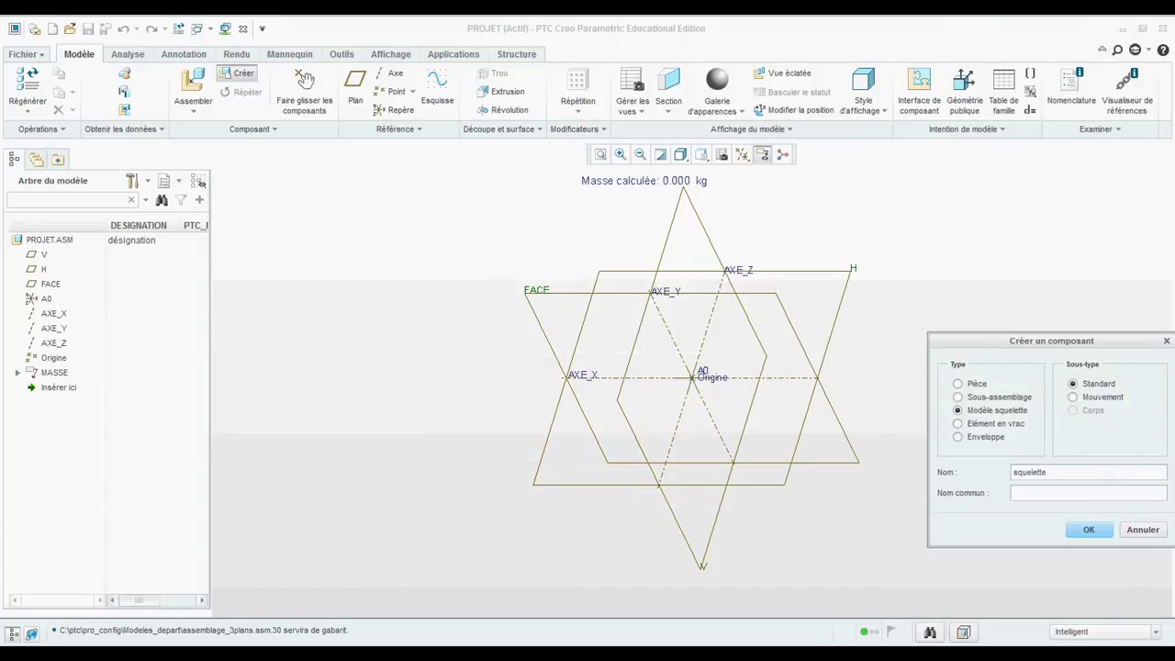
{"action": "left_click", "coordinate": [1088, 532]}
{"action": "left_click", "coordinate": [1090, 577]}
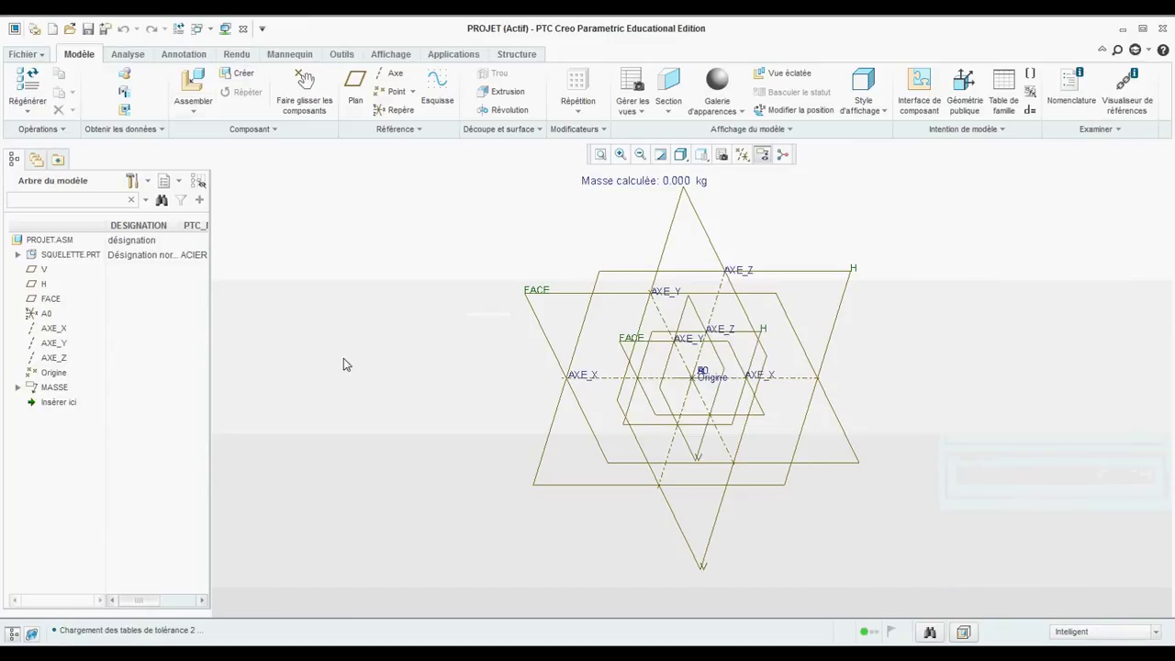
Create a standard sub-assembly component named boitier and place it with the Valeur par défaut constraint.
{"action": "left_click", "coordinate": [235, 74]}
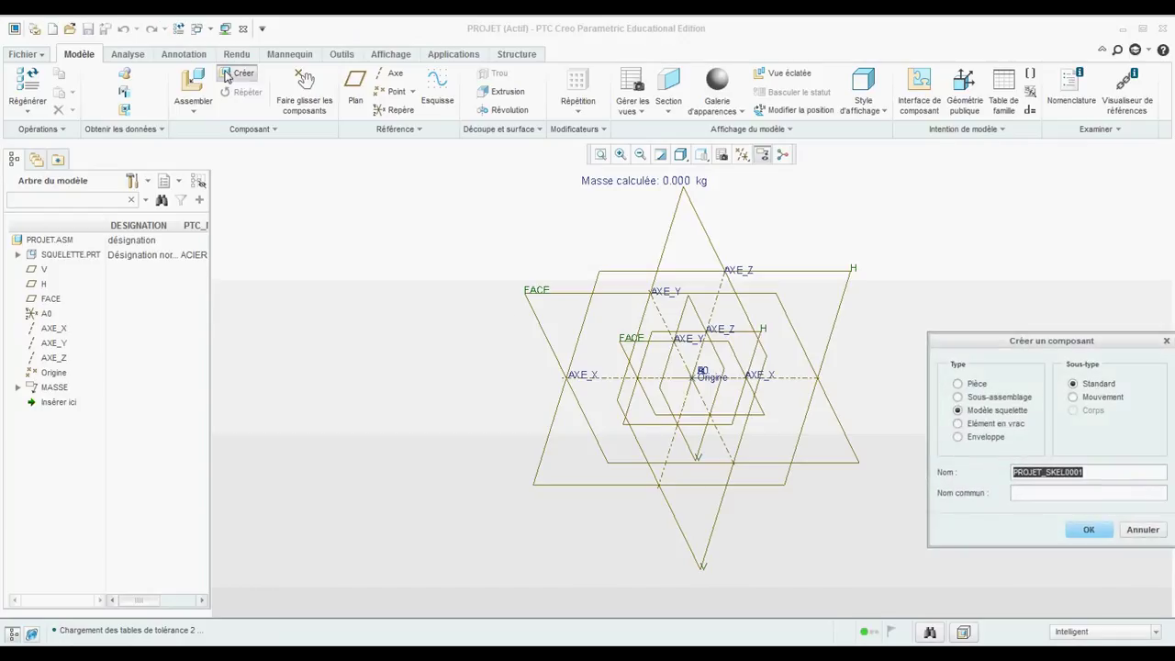
{"action": "left_click", "coordinate": [957, 397]}
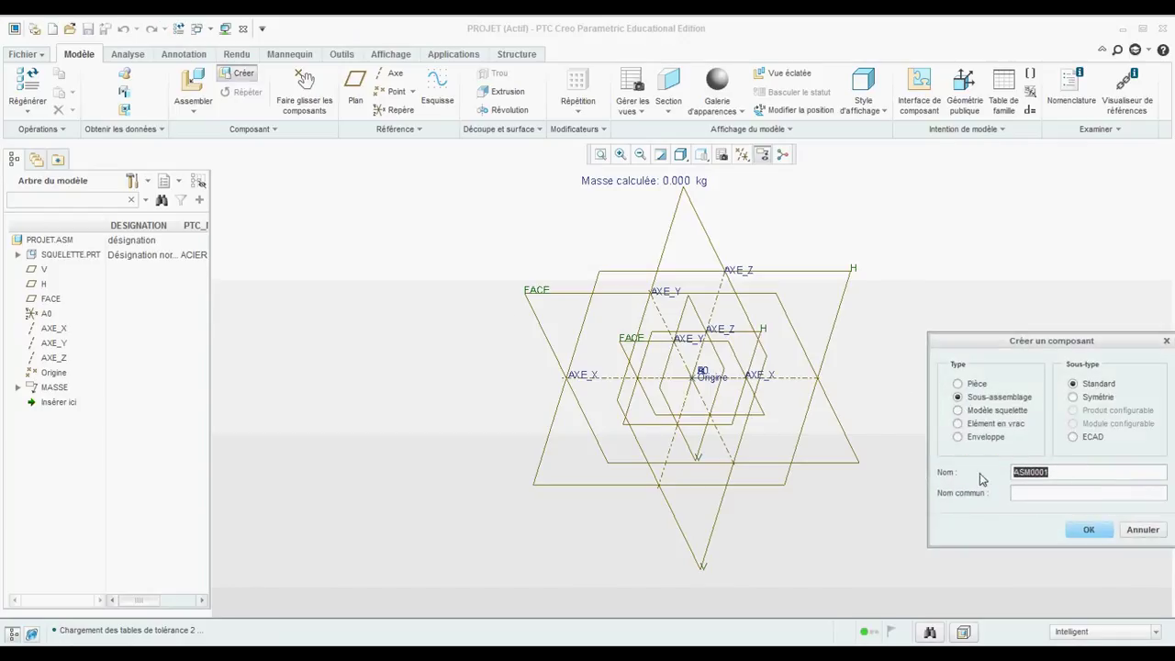
{"action": "type", "text": "boitier"}
{"action": "left_click", "coordinate": [1089, 530]}
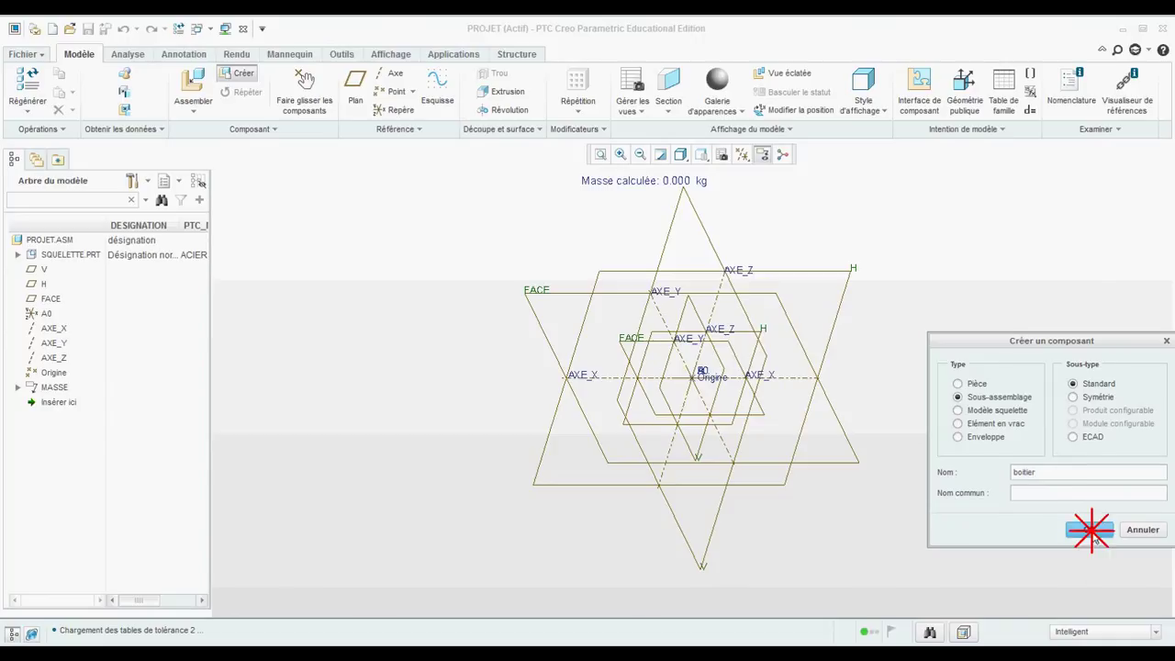
{"action": "left_click", "coordinate": [1089, 576]}
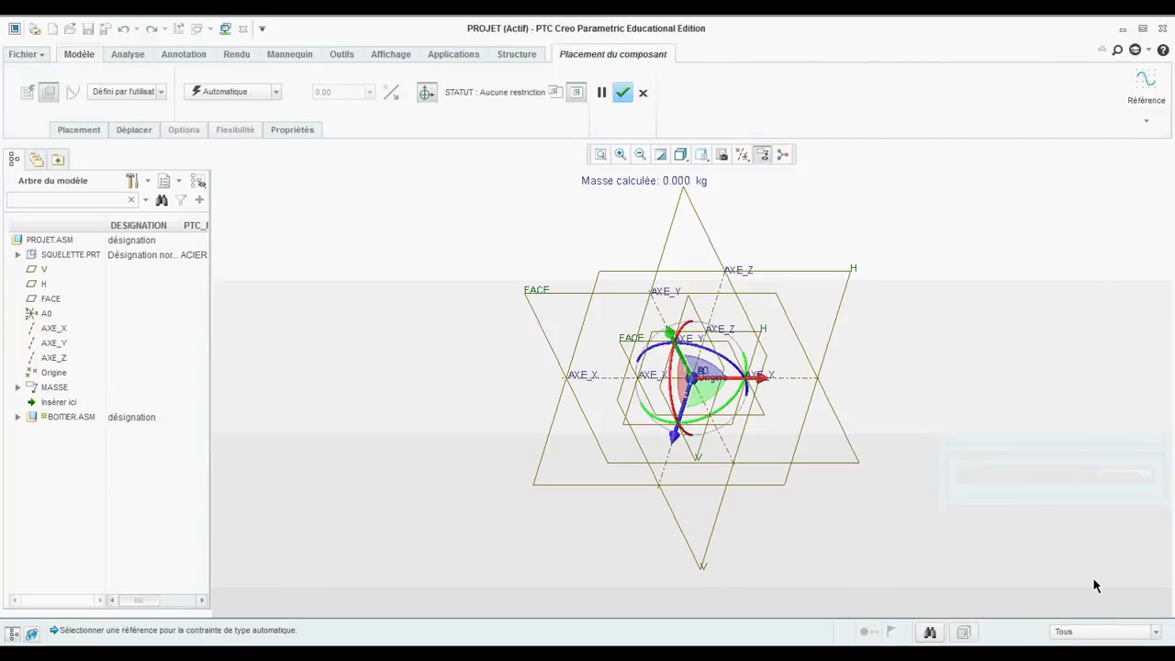
{"action": "left_click", "coordinate": [250, 95]}
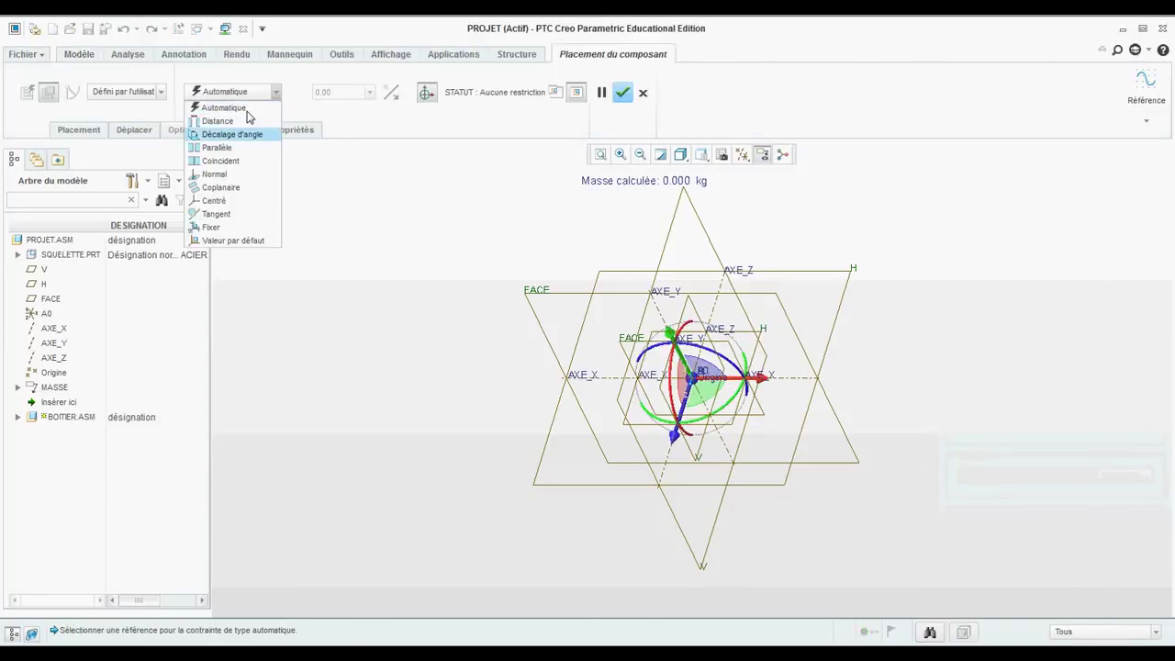
{"action": "left_click", "coordinate": [233, 240]}
{"action": "left_click", "coordinate": [637, 92]}
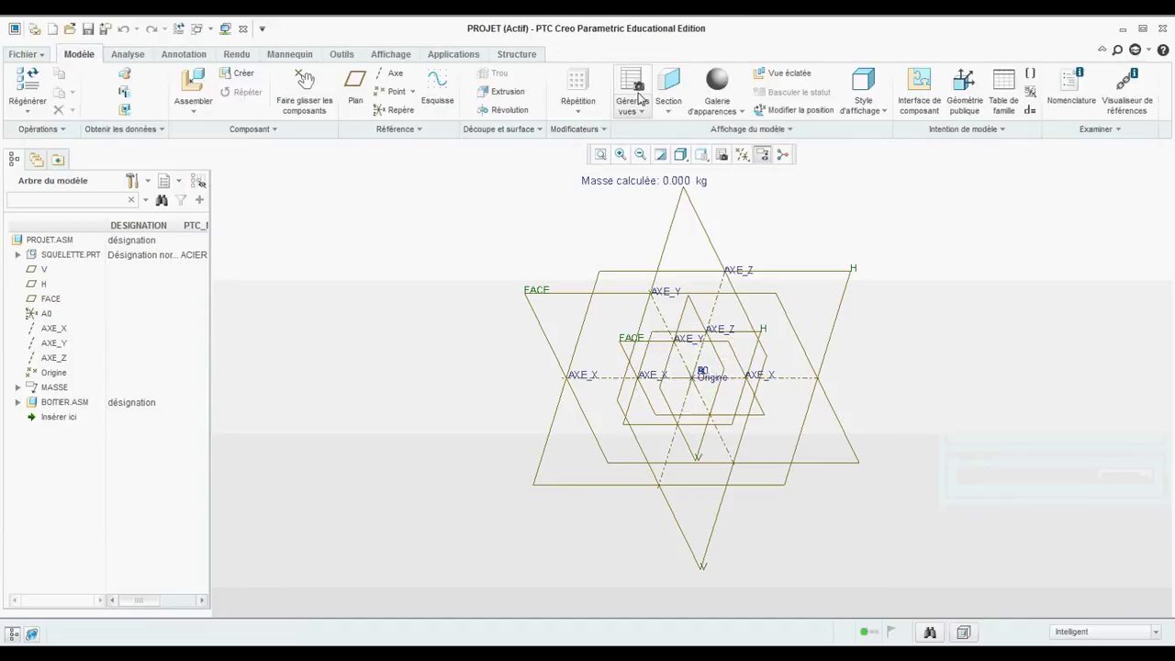
Create a sub-assembly named levier copied from assemblage_3plans.asm and place it with the Valeur par défaut constraint.
{"action": "left_click", "coordinate": [239, 73]}
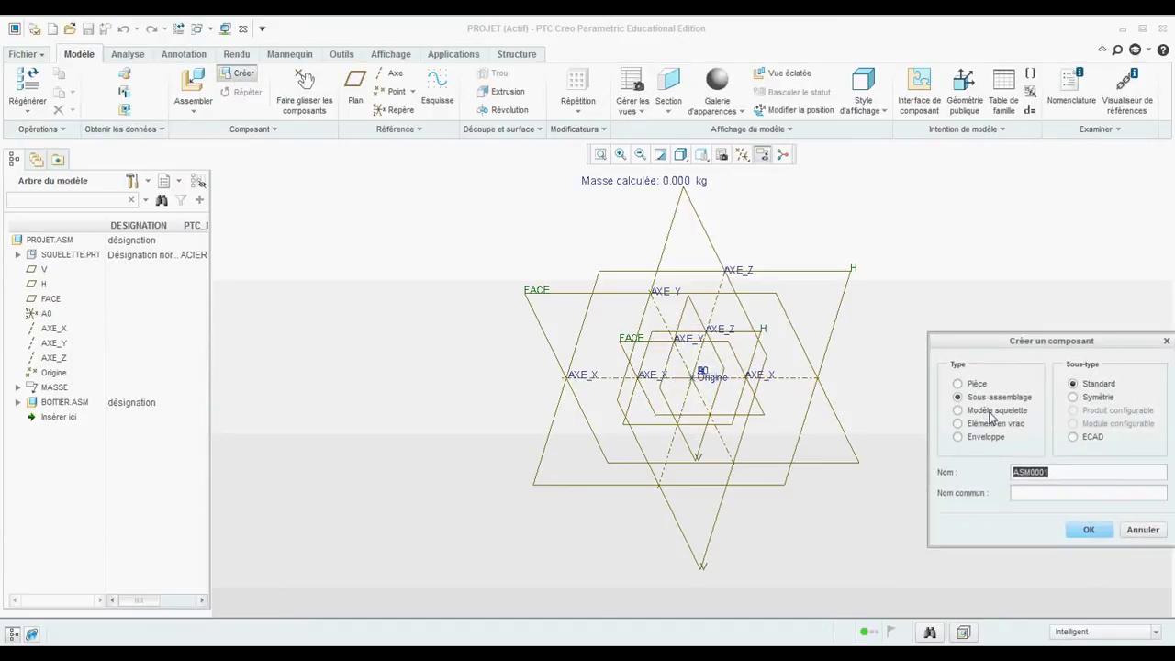
{"action": "type", "text": "levier"}
{"action": "left_click", "coordinate": [1097, 531]}
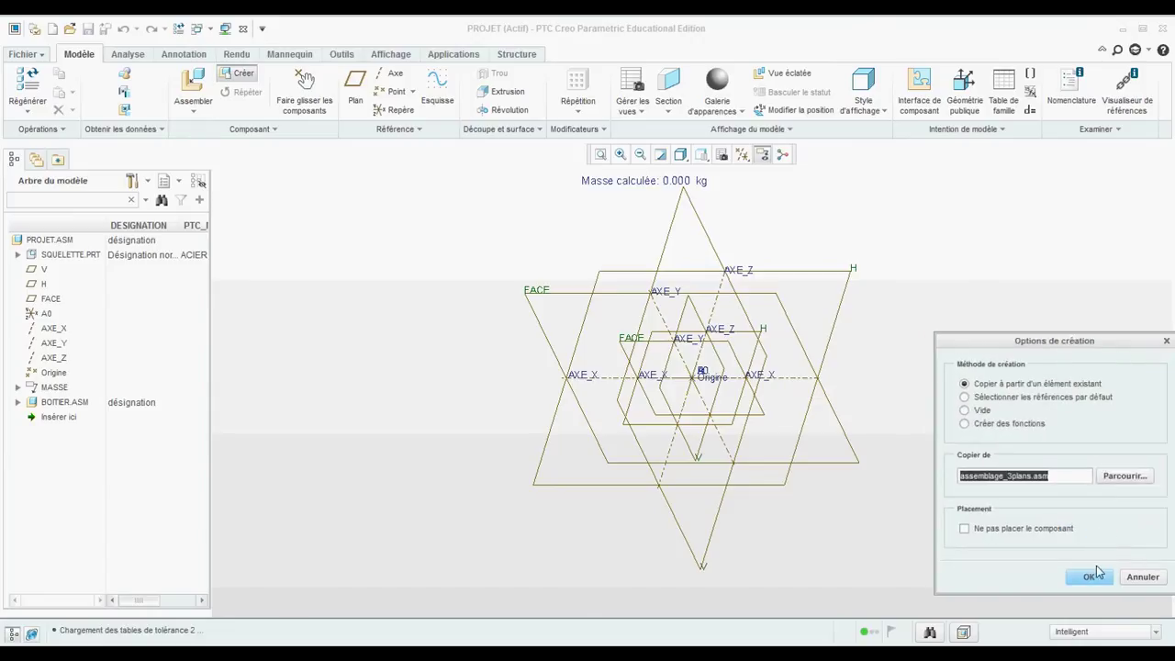
{"action": "left_click", "coordinate": [1093, 578]}
{"action": "left_click", "coordinate": [197, 92]}
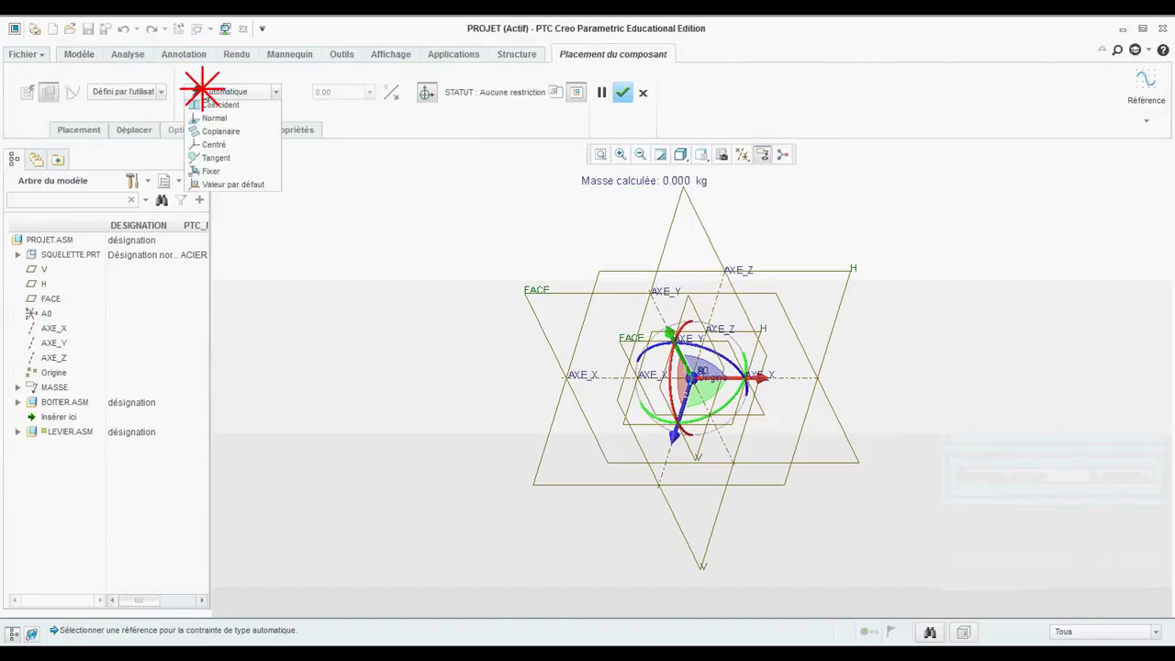
{"action": "left_click", "coordinate": [225, 242]}
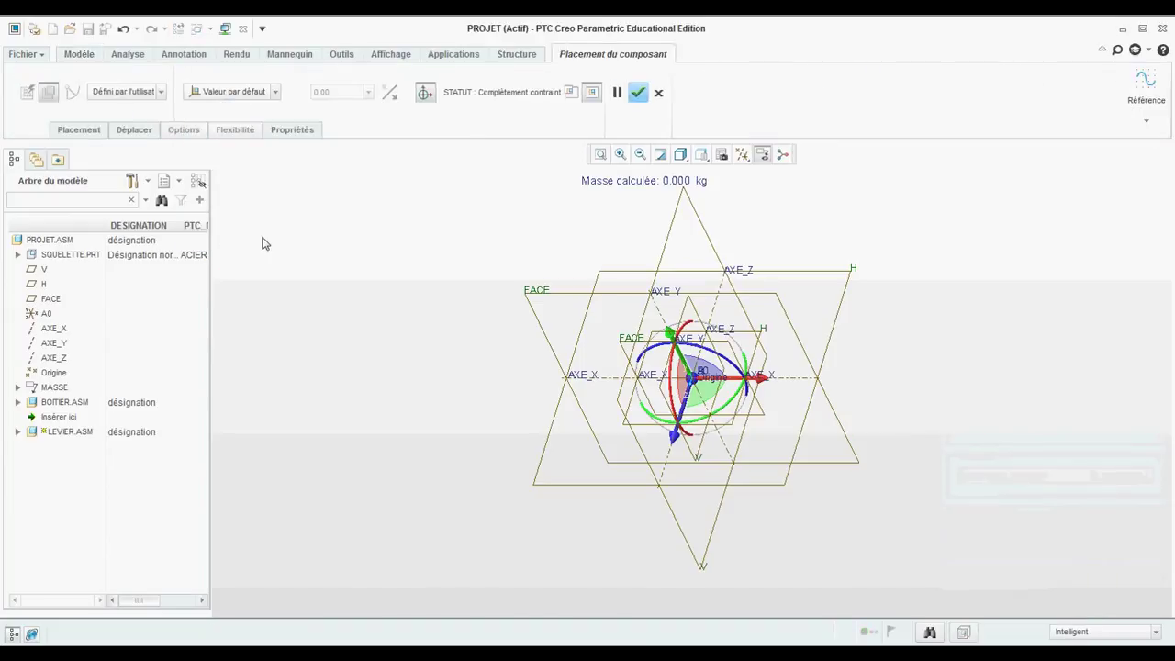
{"action": "left_click", "coordinate": [638, 93]}
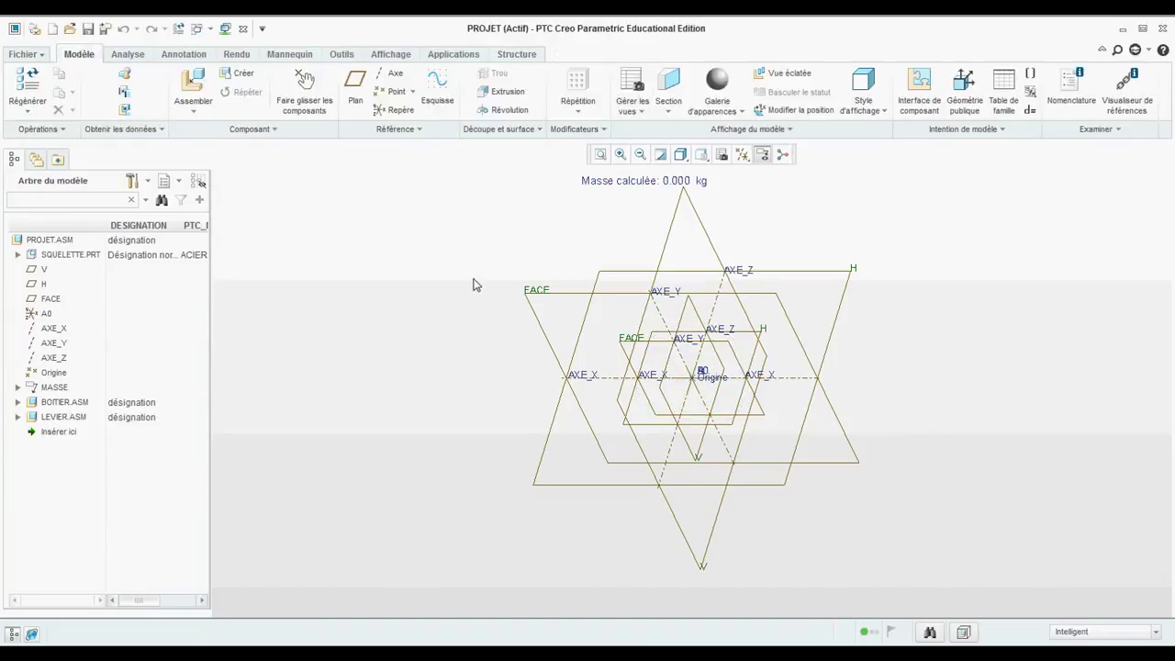
Save the PROJET assembly with its skeleton and two sub-assemblies.
{"action": "left_click", "coordinate": [63, 241]}
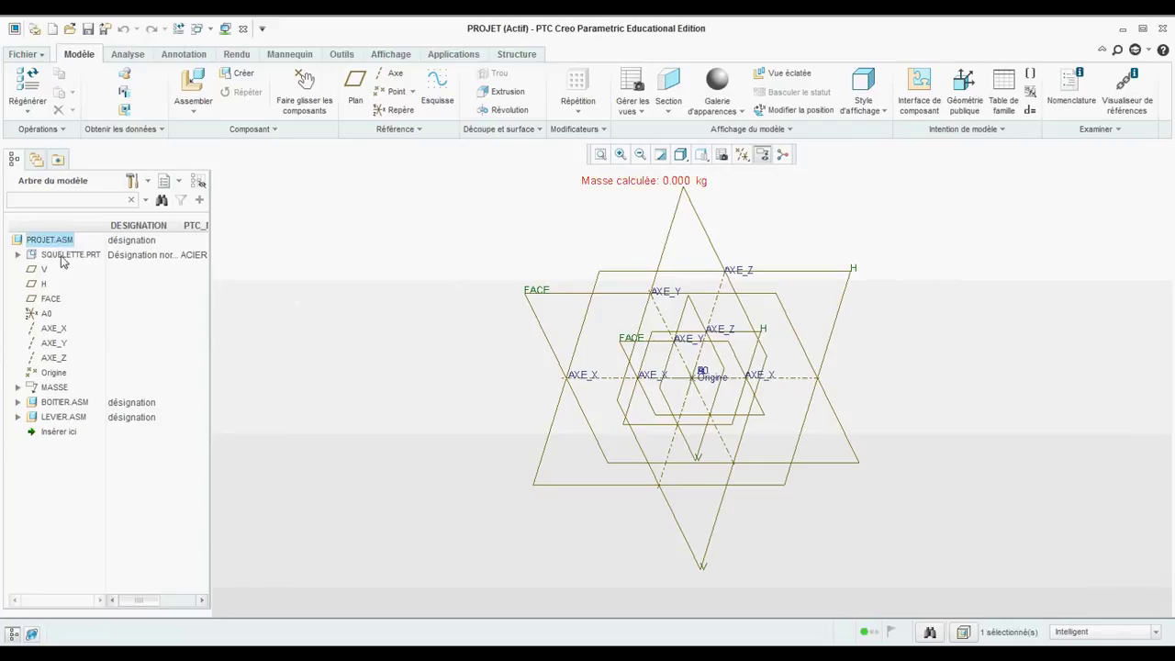
{"action": "left_click", "coordinate": [72, 257]}
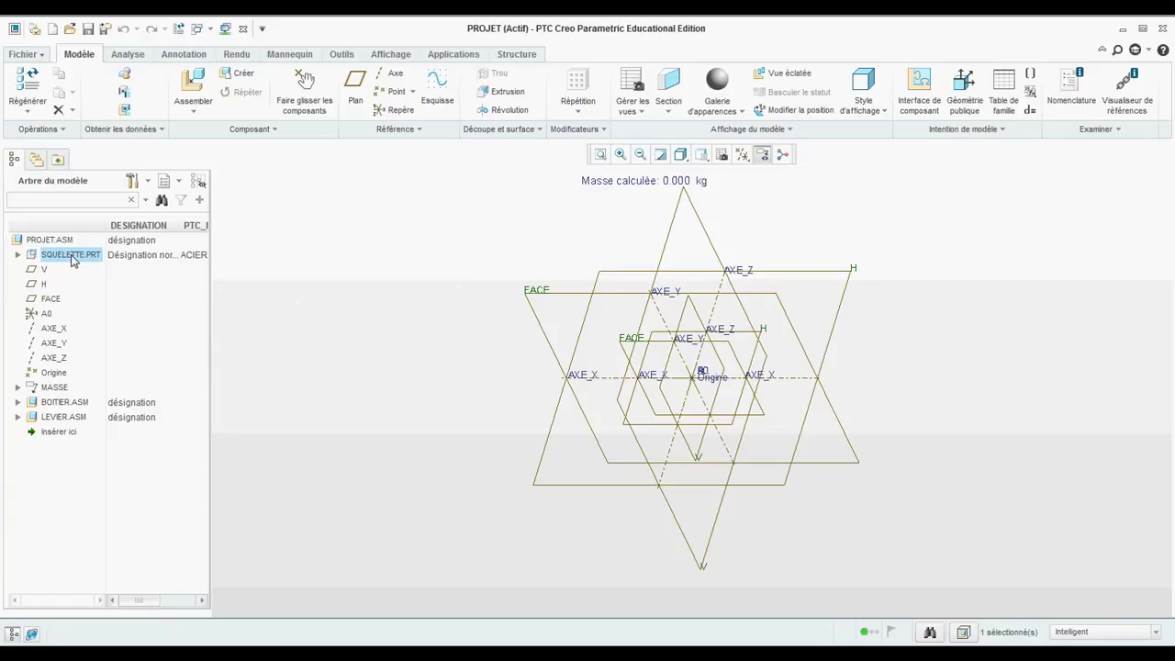
{"action": "left_click", "coordinate": [64, 402]}
{"action": "left_click", "coordinate": [63, 418]}
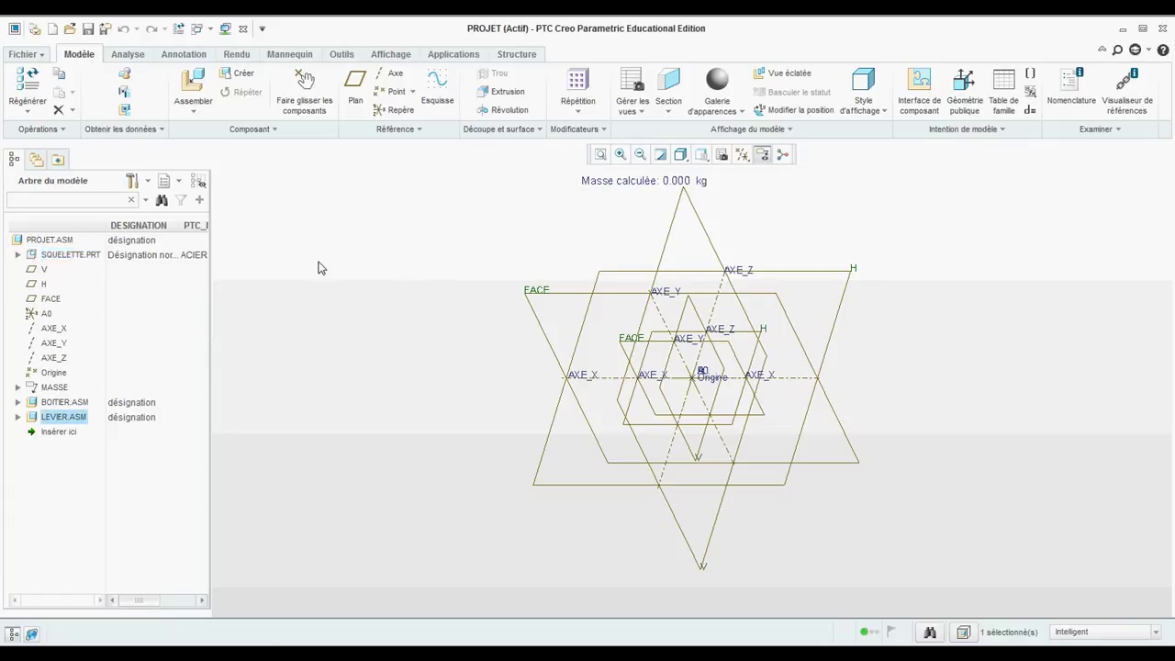
{"action": "key", "text": "ctrl+s"}
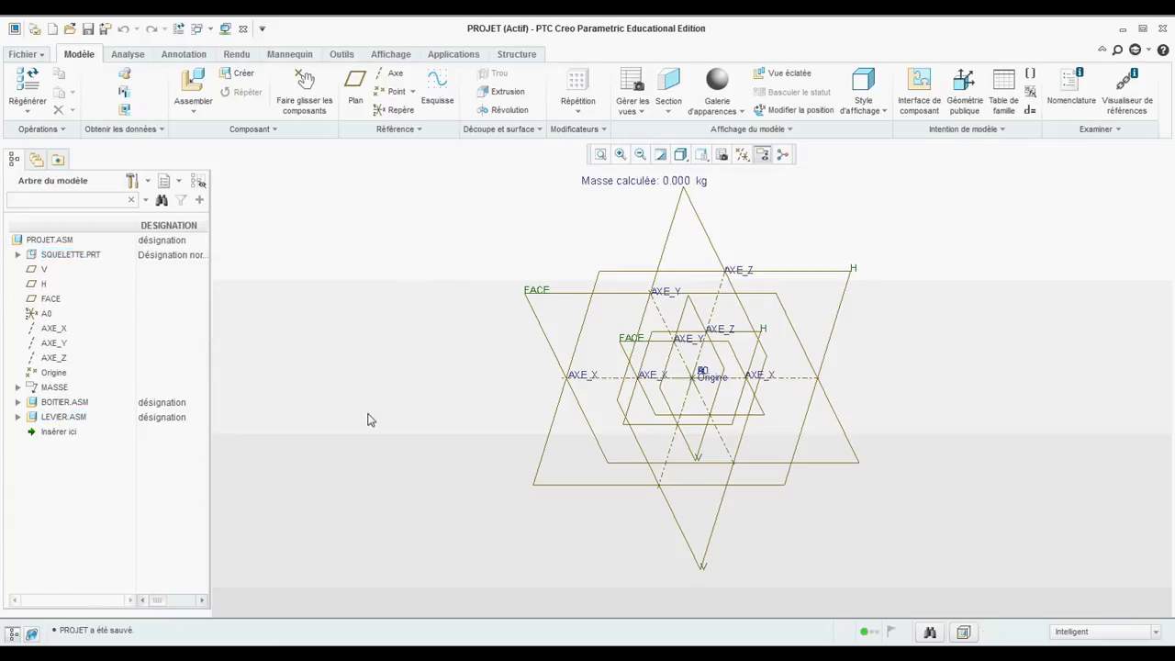
Open the skeleton part SQUELETTE.PRT from the assembly's model tree in its own window.
{"action": "left_click", "coordinate": [79, 404]}
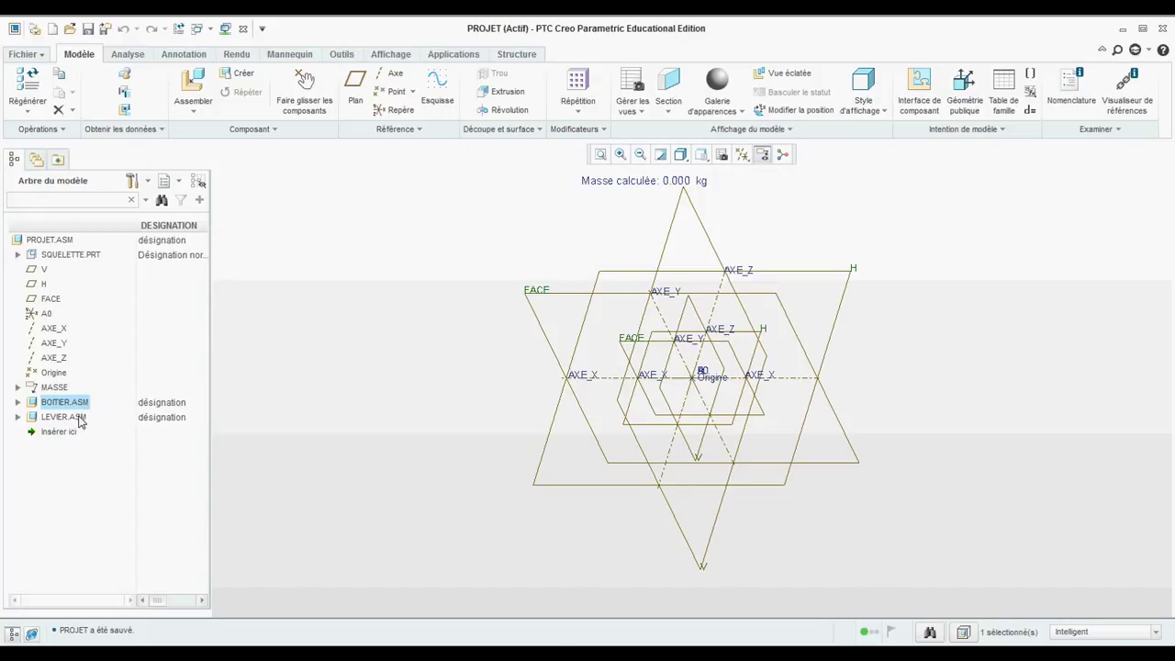
{"action": "left_click", "coordinate": [78, 419]}
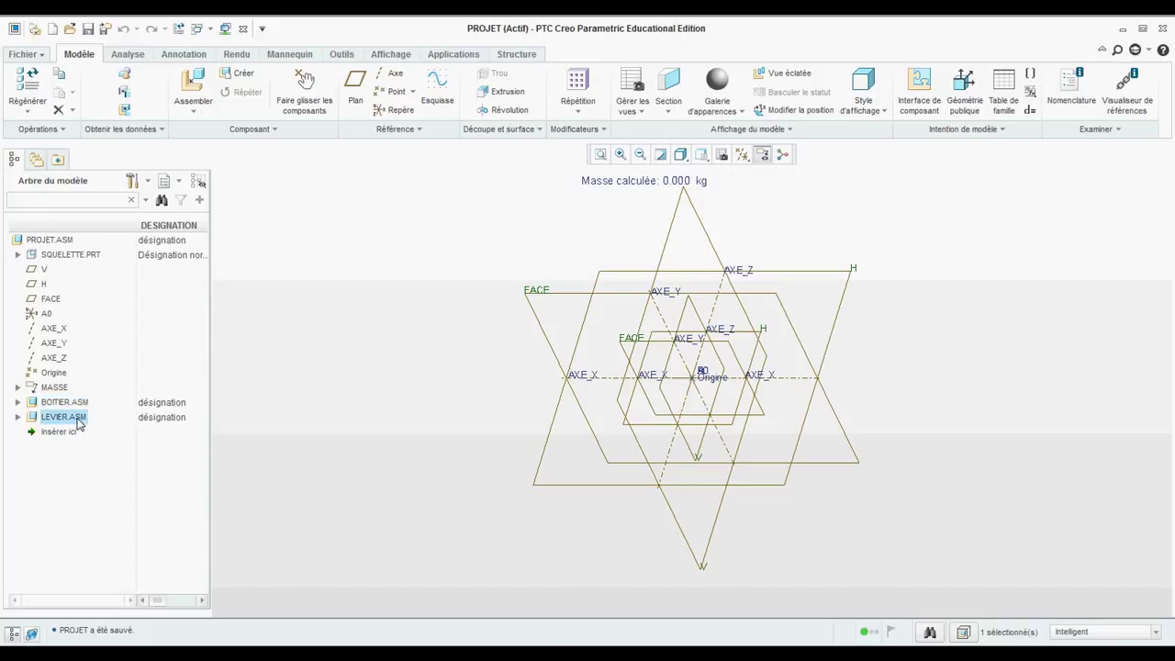
{"action": "left_click", "coordinate": [78, 256]}
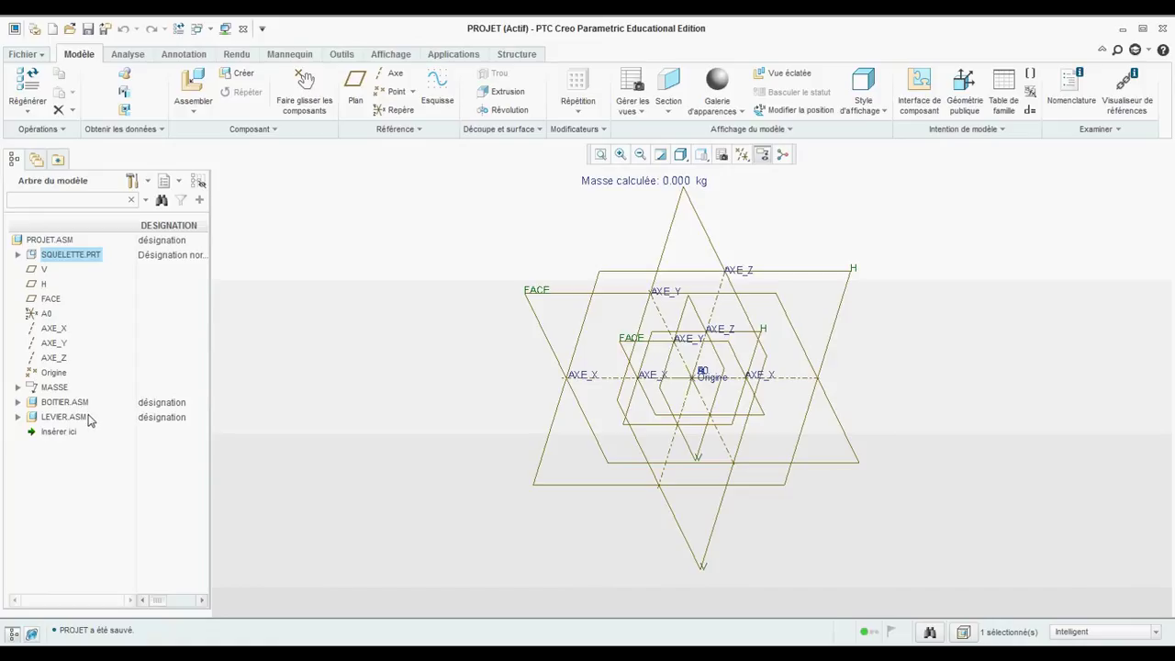
{"action": "right_click", "coordinate": [84, 262]}
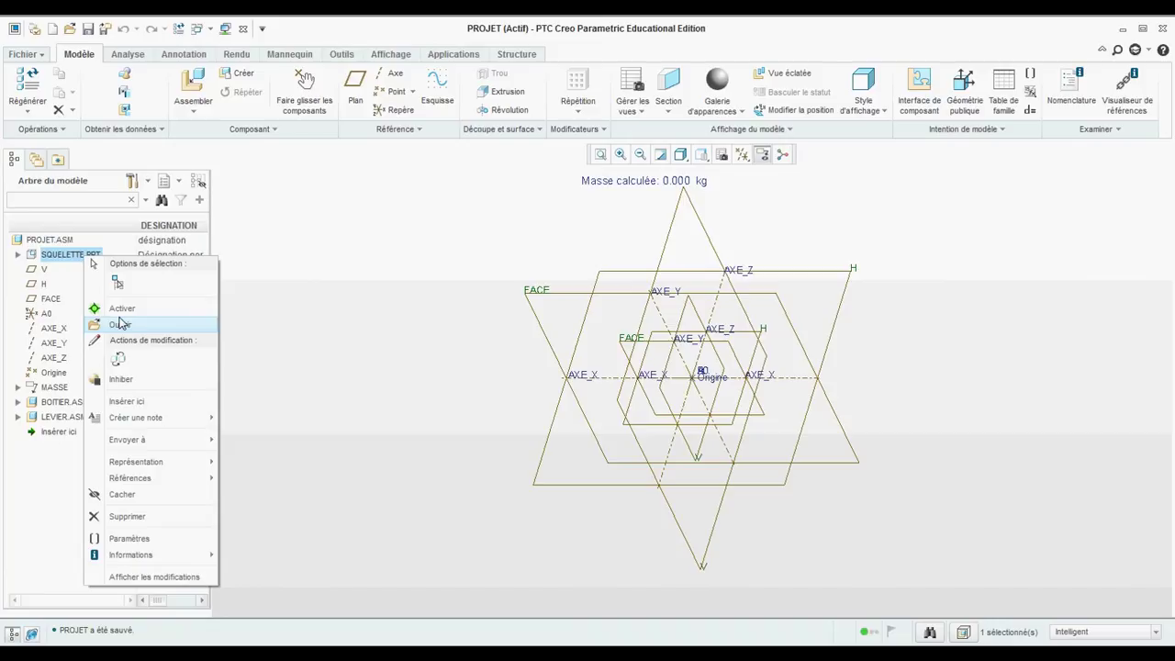
{"action": "left_click", "coordinate": [120, 327]}
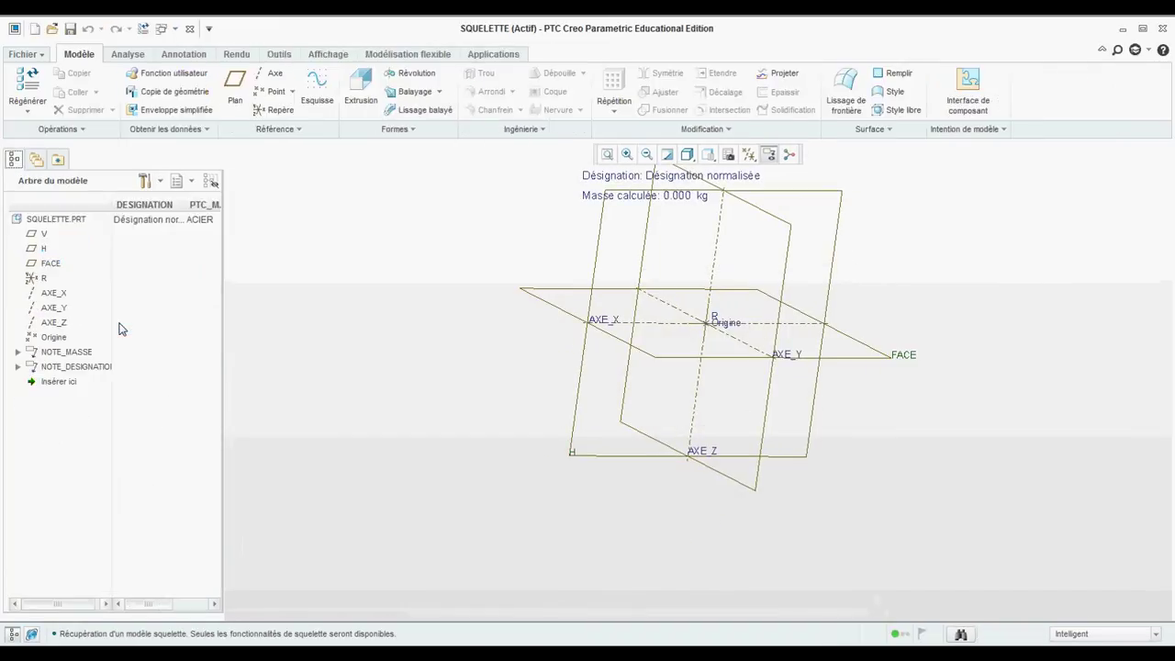
Start an extrusion on plane H and sketch a circle about 57 in diameter centred on the origin.
{"action": "left_click", "coordinate": [360, 87]}
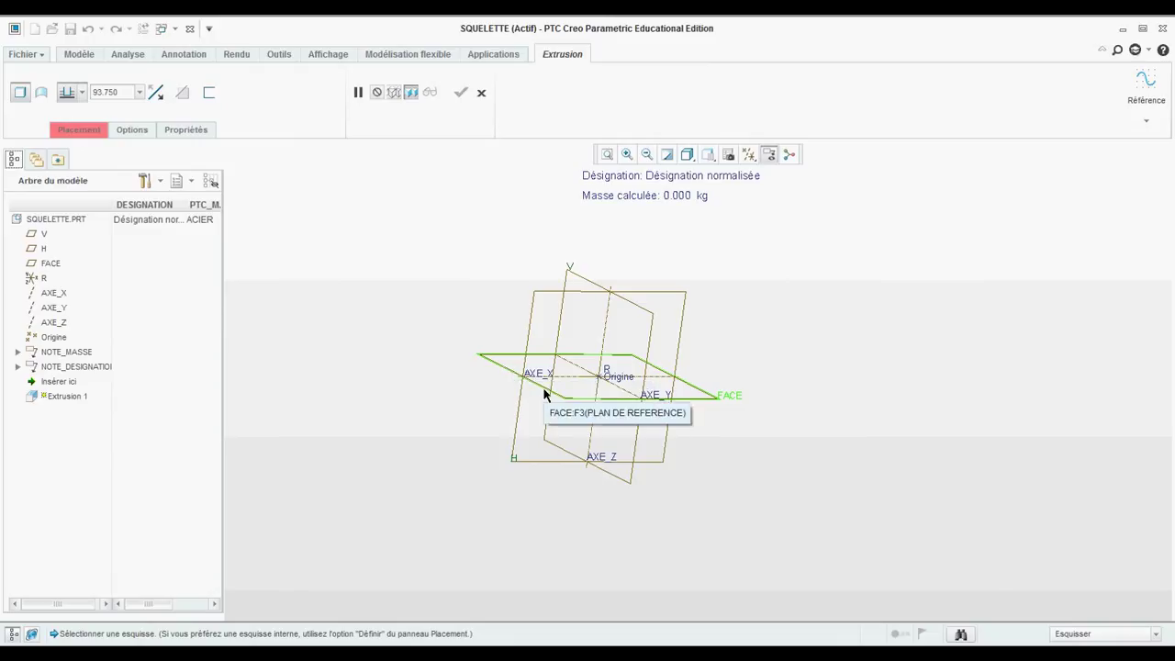
{"action": "mouse_move", "coordinate": [511, 376]}
{"action": "middle_mouse_down"}
{"action": "mouse_move", "coordinate": [511, 265]}
{"action": "mouse_move", "coordinate": [501, 376]}
{"action": "middle_mouse_up"}
{"action": "left_click", "coordinate": [502, 376]}
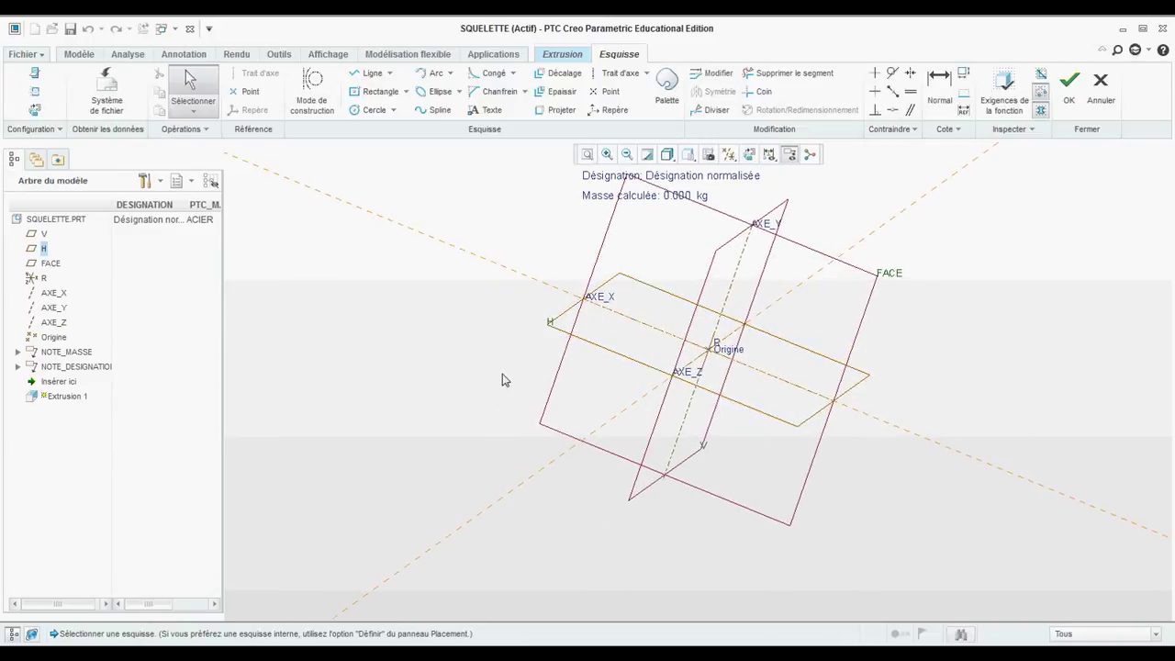
{"action": "left_click", "coordinate": [371, 109]}
{"action": "left_click", "coordinate": [709, 351]}
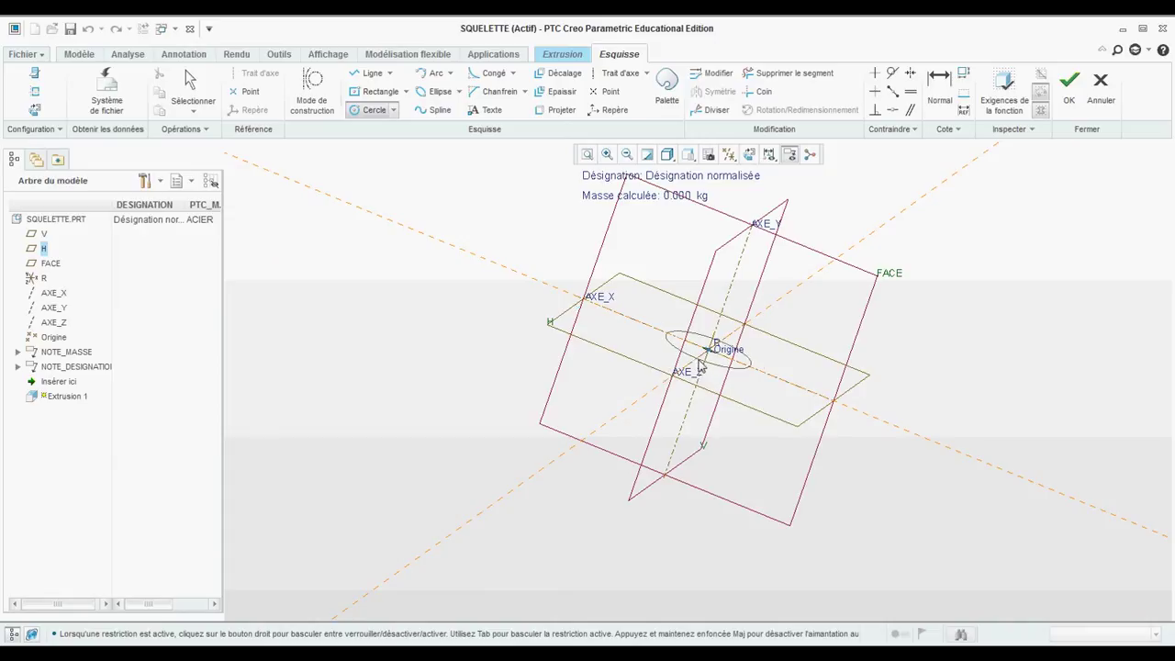
{"action": "left_click", "coordinate": [701, 363]}
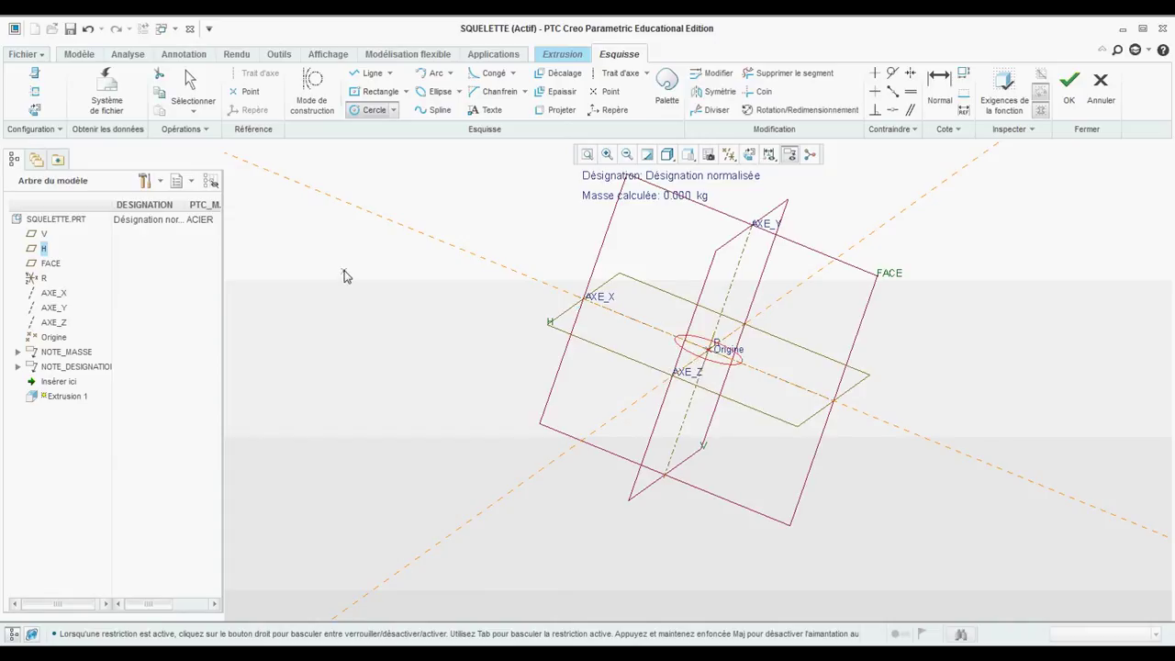
{"action": "middle_click", "coordinate": [546, 326]}
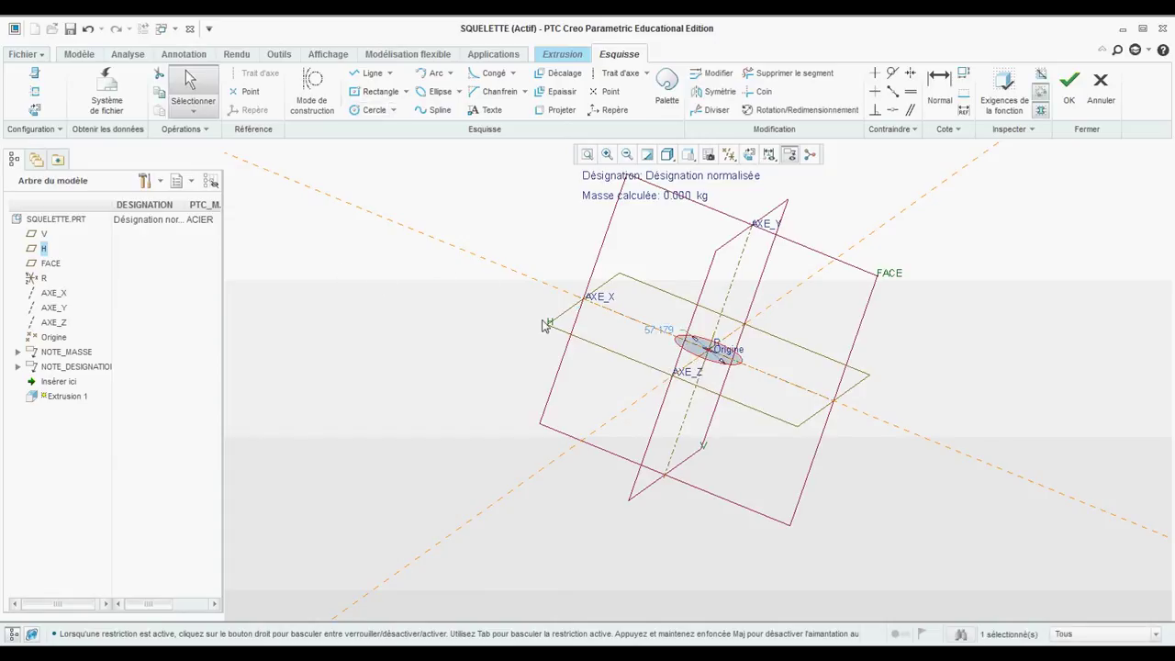
Set the circle's diameter to 30 and finish the extrusion sketch.
{"action": "double_click", "coordinate": [657, 331]}
{"action": "type", "text": "3"}
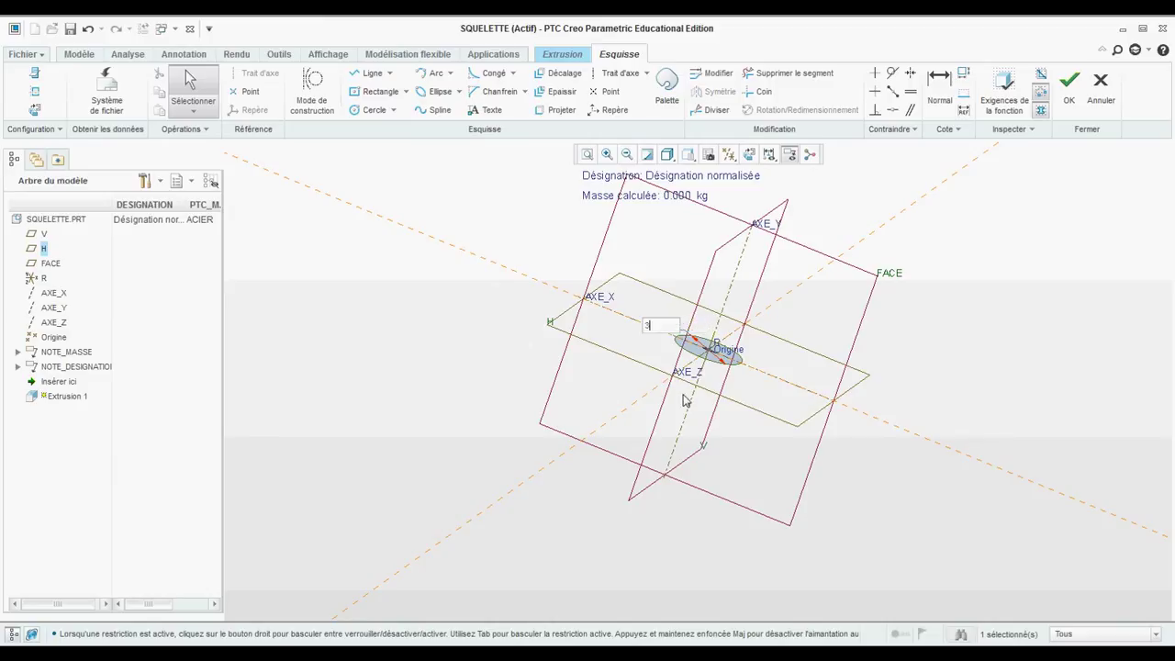
{"action": "type", "text": "0"}
{"action": "key", "text": "Return"}
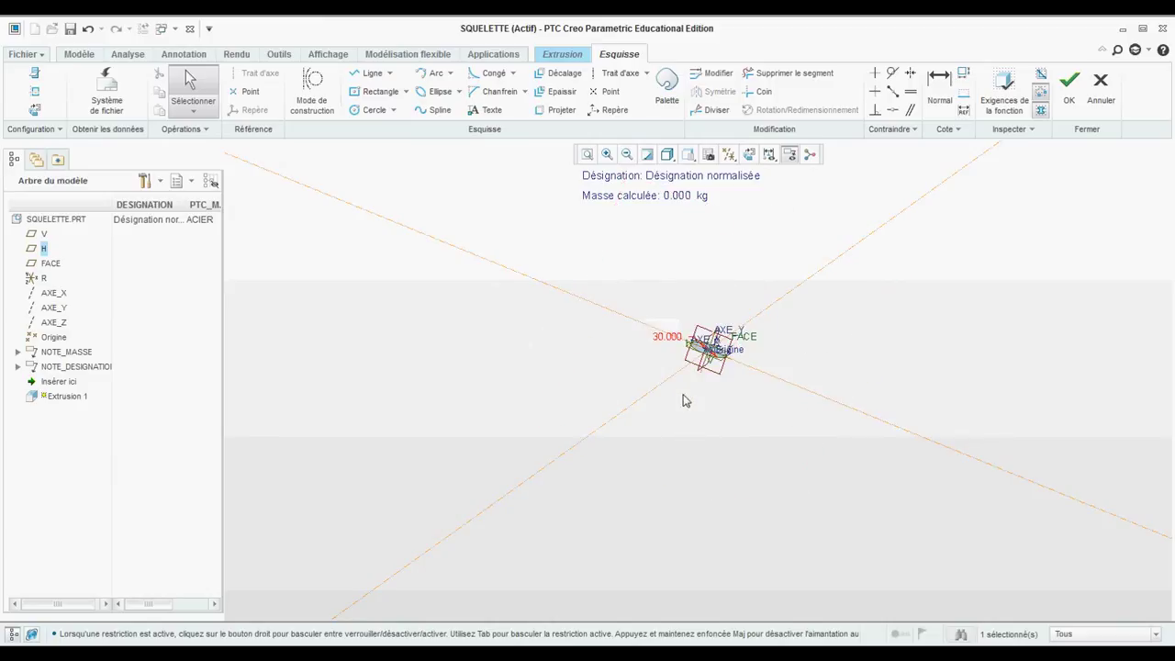
{"action": "left_click", "coordinate": [1069, 84]}
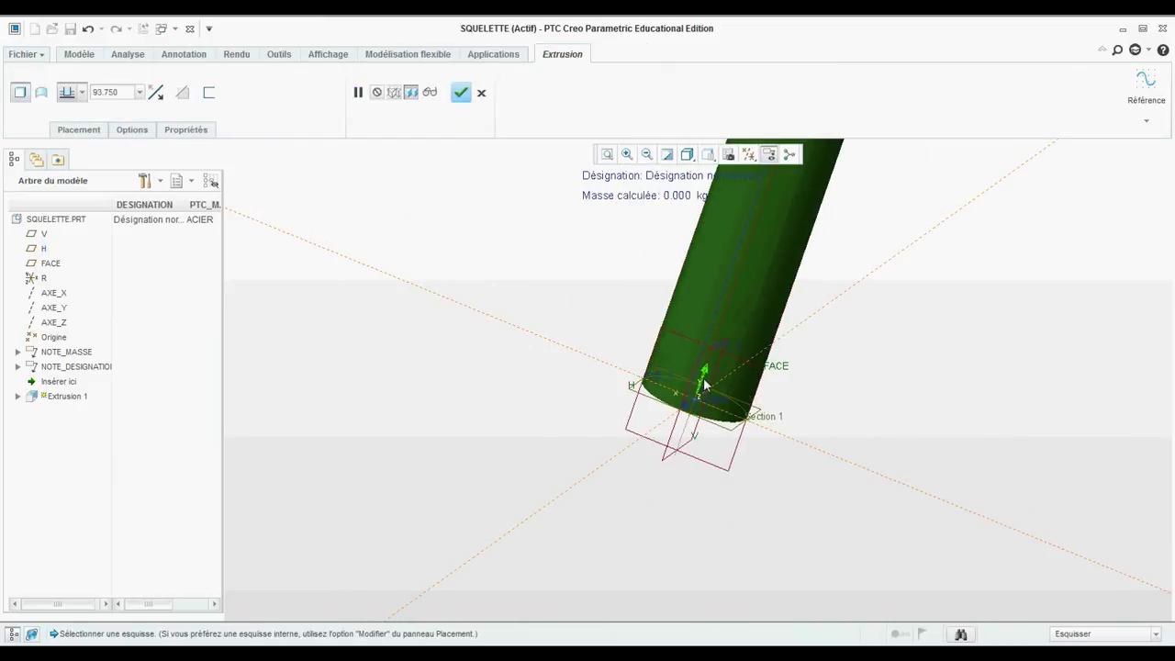
Reverse the extrusion's direction, switch it from solid to surface and complete it with a depth of 93.750.
{"action": "left_click", "coordinate": [704, 377]}
{"action": "scroll", "coordinate": [681, 330], "scroll_direction": "up", "scroll_amount": 3}
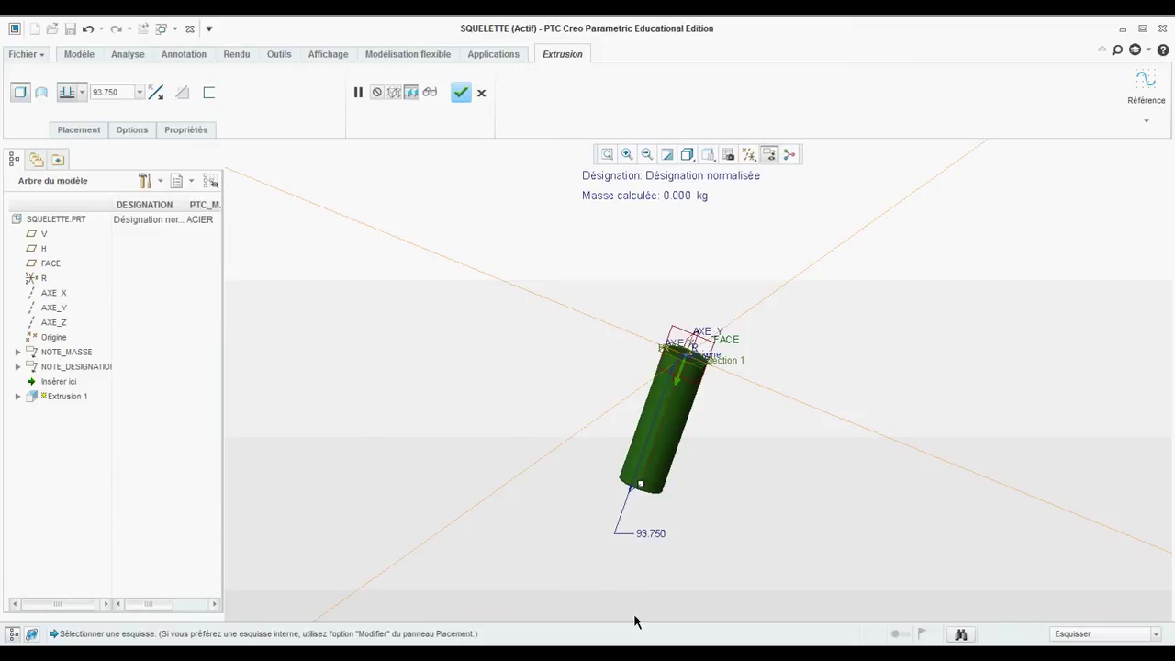
{"action": "left_click", "coordinate": [42, 93]}
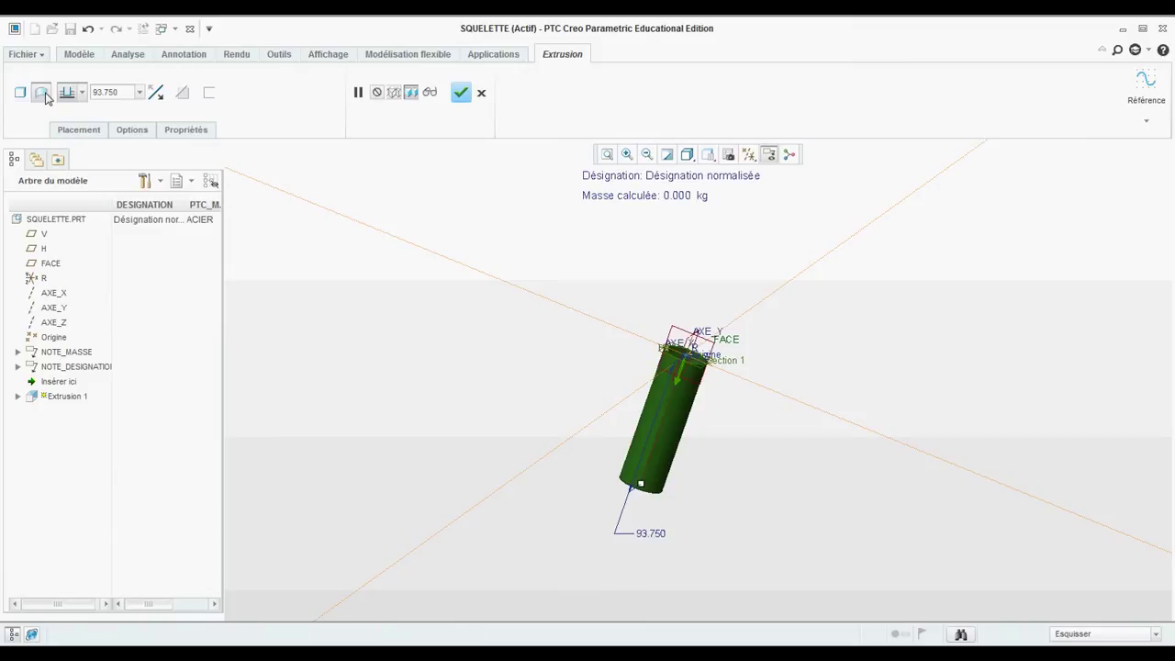
{"action": "middle_click_drag", "start_coordinate": [719, 472], "coordinate": [688, 410]}
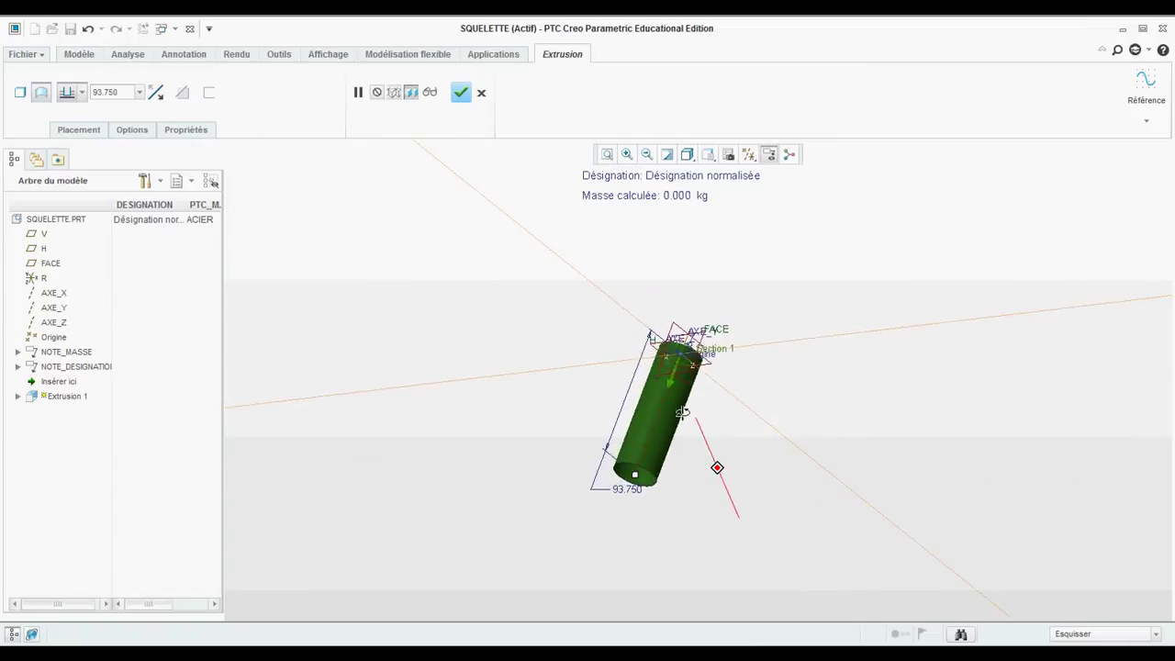
{"action": "left_click", "coordinate": [461, 93]}
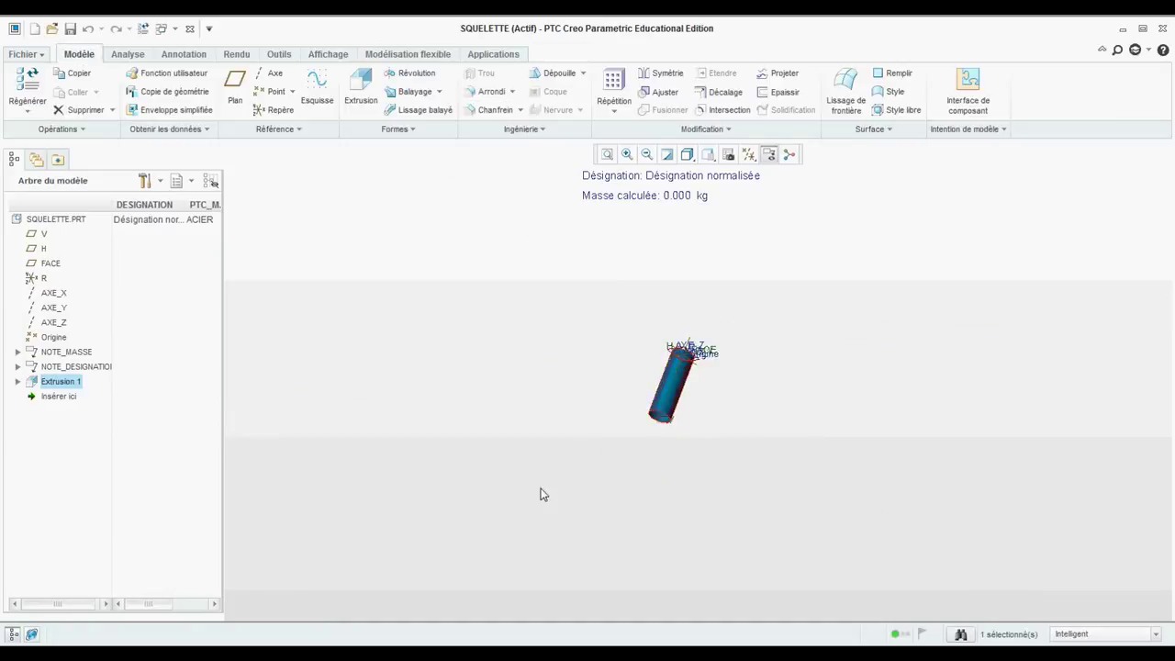
Create a fill surface on plane H from a centre rectangle about 105 by 50 sketched around the origin.
{"action": "scroll", "coordinate": [543, 493], "scroll_direction": "up", "scroll_amount": 1}
{"action": "scroll", "coordinate": [647, 400], "scroll_direction": "down", "scroll_amount": 3}
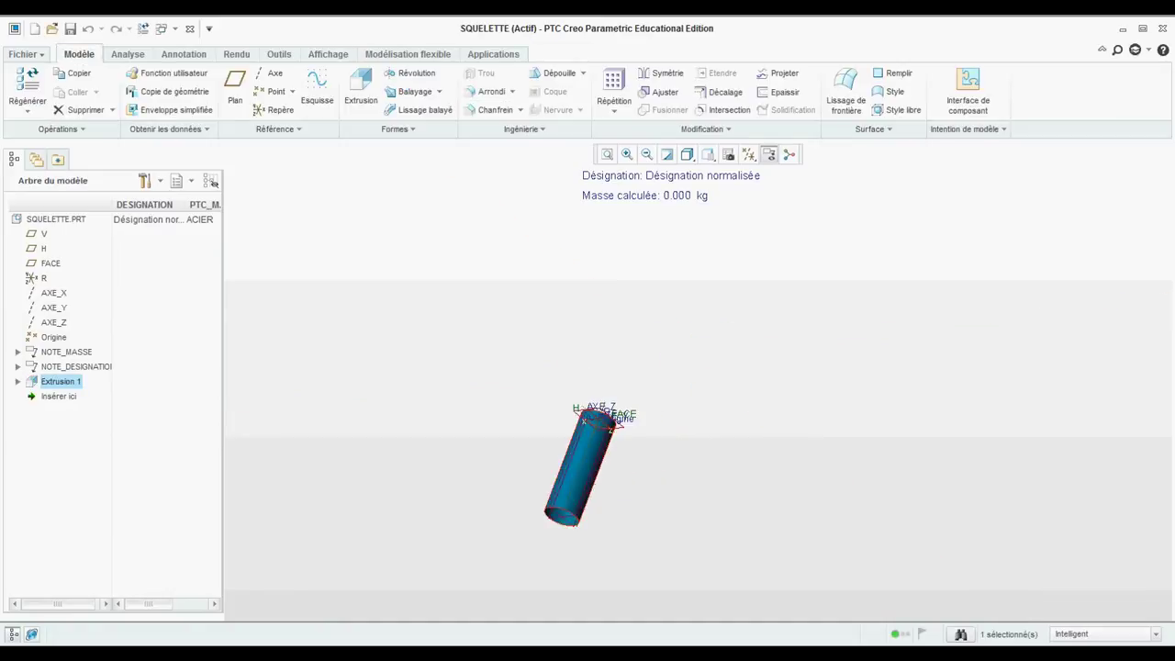
{"action": "left_click", "coordinate": [887, 81]}
{"action": "scroll", "coordinate": [581, 419], "scroll_direction": "down", "scroll_amount": 3}
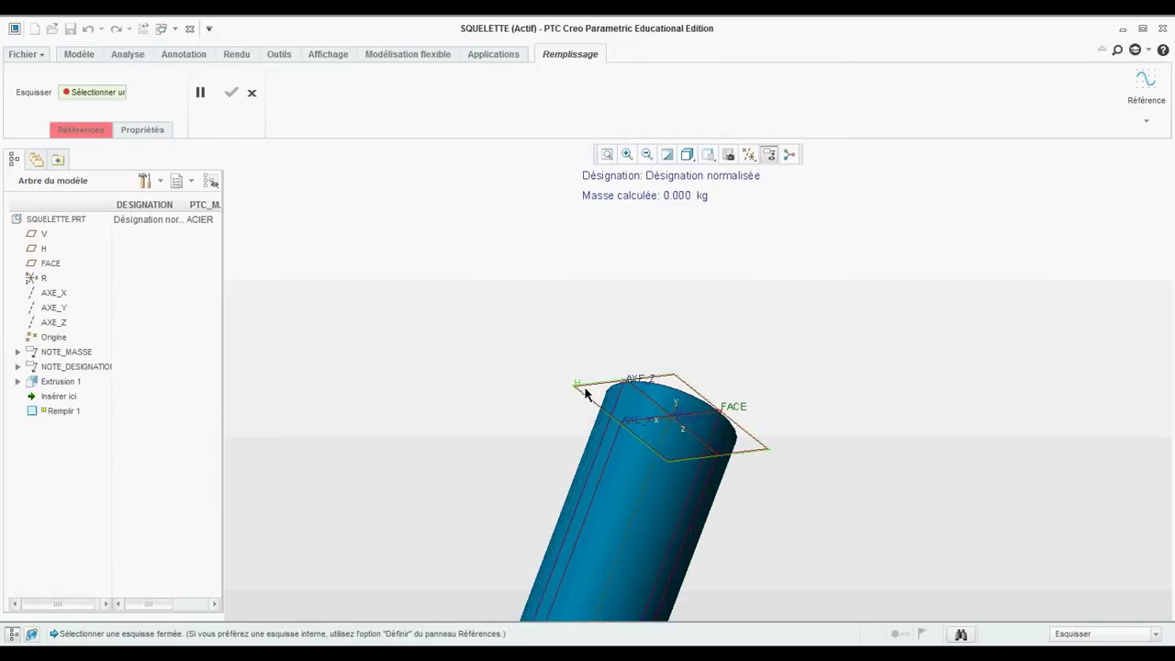
{"action": "left_click", "coordinate": [585, 388]}
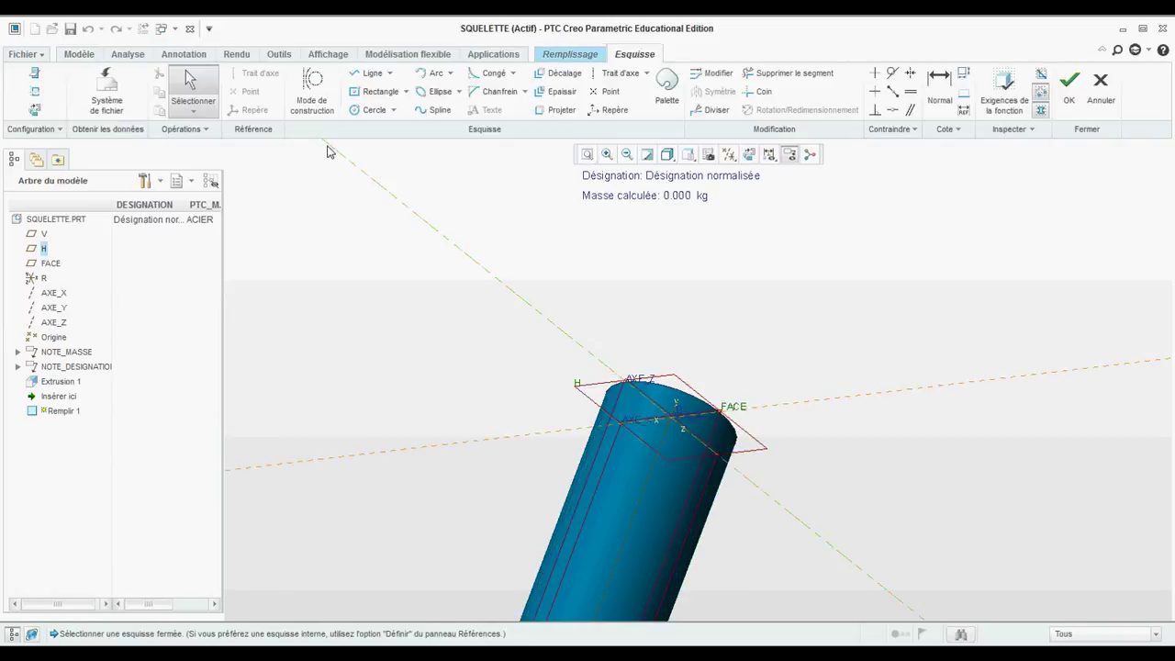
{"action": "left_click", "coordinate": [374, 92]}
{"action": "left_click", "coordinate": [677, 421]}
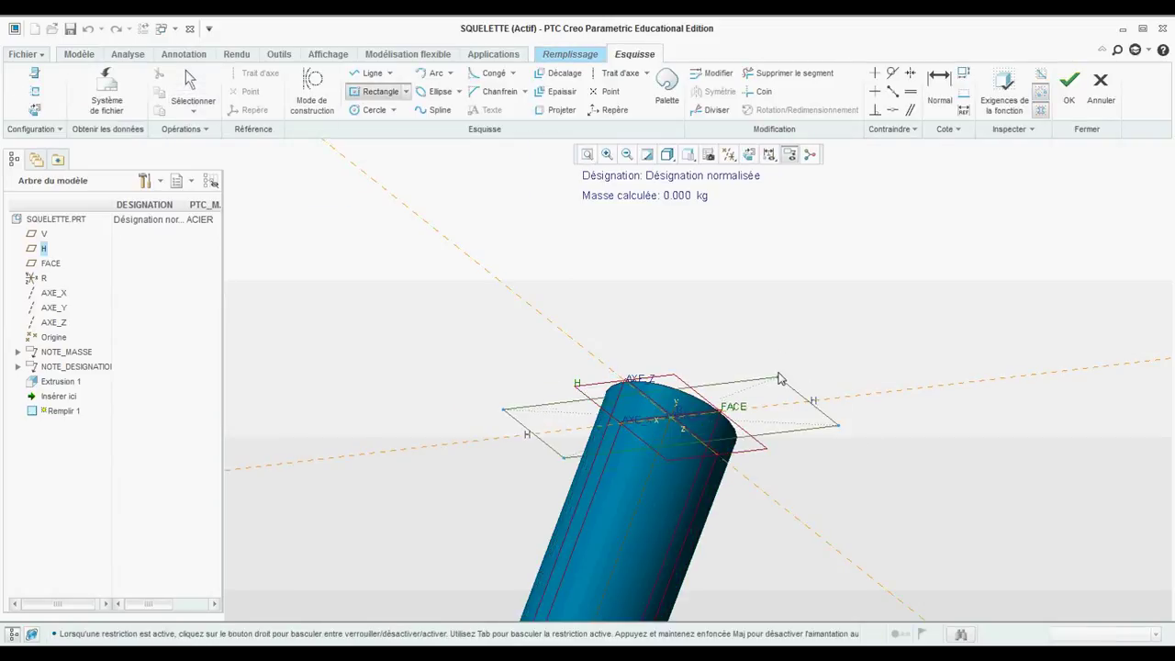
{"action": "left_click", "coordinate": [766, 339]}
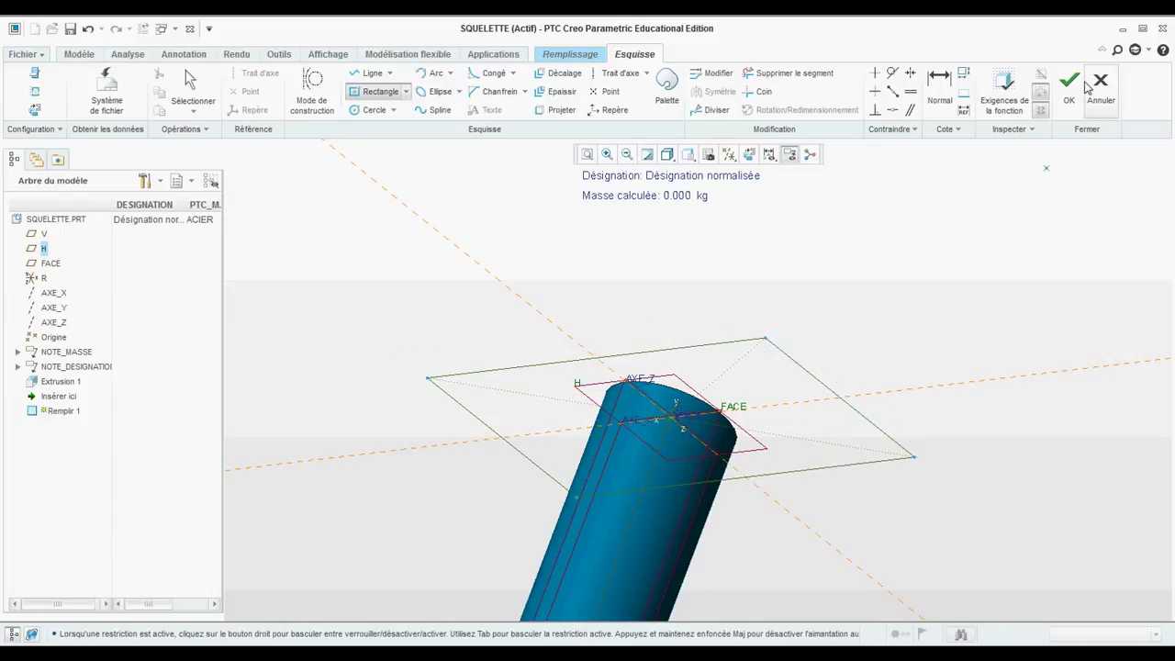
{"action": "middle_click", "coordinate": [682, 299]}
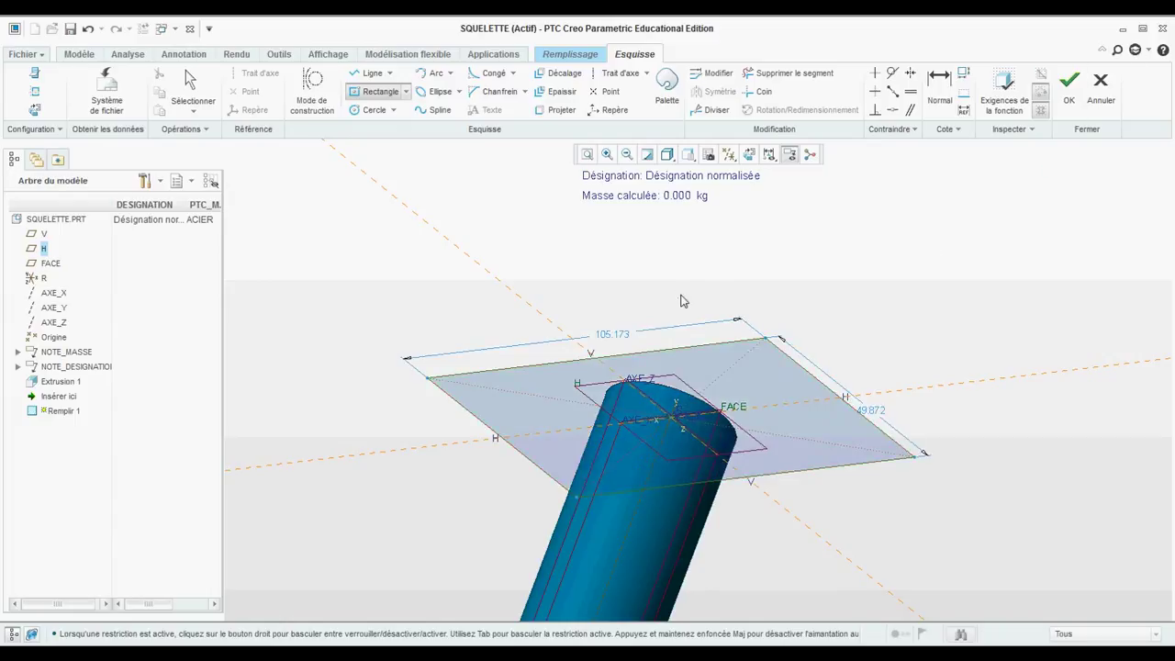
{"action": "left_click", "coordinate": [1069, 87]}
{"action": "left_click", "coordinate": [230, 94]}
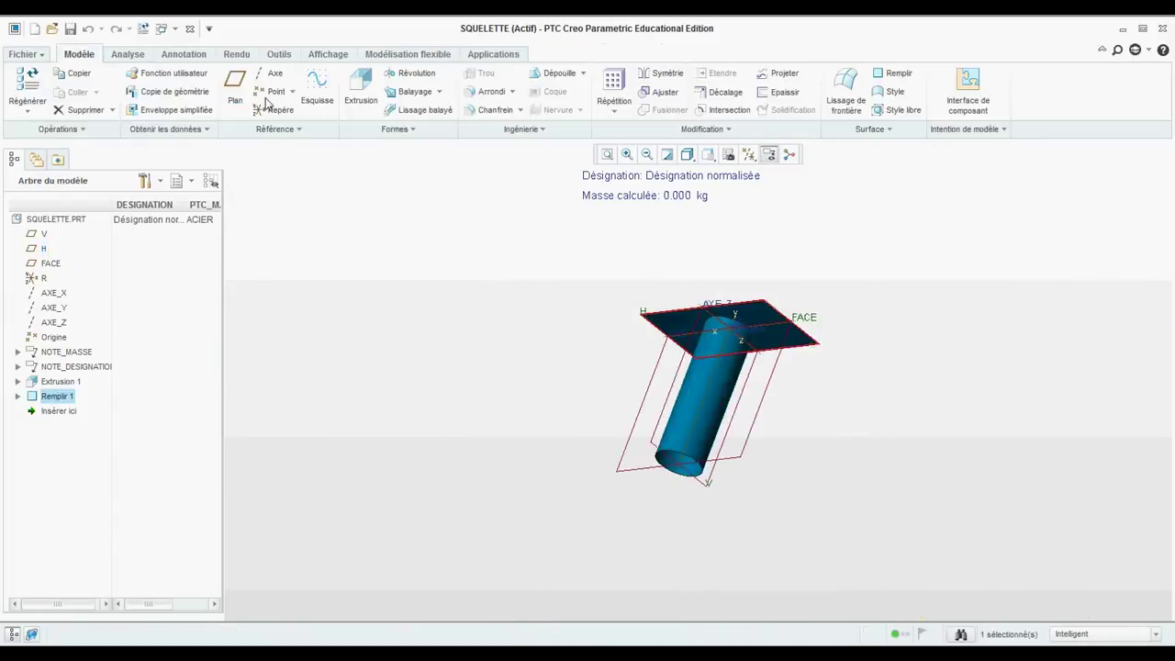
Close the skeleton part's window and return to the PROJET assembly.
{"action": "mouse_move", "coordinate": [668, 251]}
{"action": "middle_mouse_down"}
{"action": "mouse_move", "coordinate": [564, 247]}
{"action": "mouse_move", "coordinate": [532, 273]}
{"action": "mouse_move", "coordinate": [481, 279]}
{"action": "mouse_move", "coordinate": [467, 241]}
{"action": "mouse_move", "coordinate": [506, 278]}
{"action": "mouse_move", "coordinate": [533, 273]}
{"action": "middle_mouse_up"}
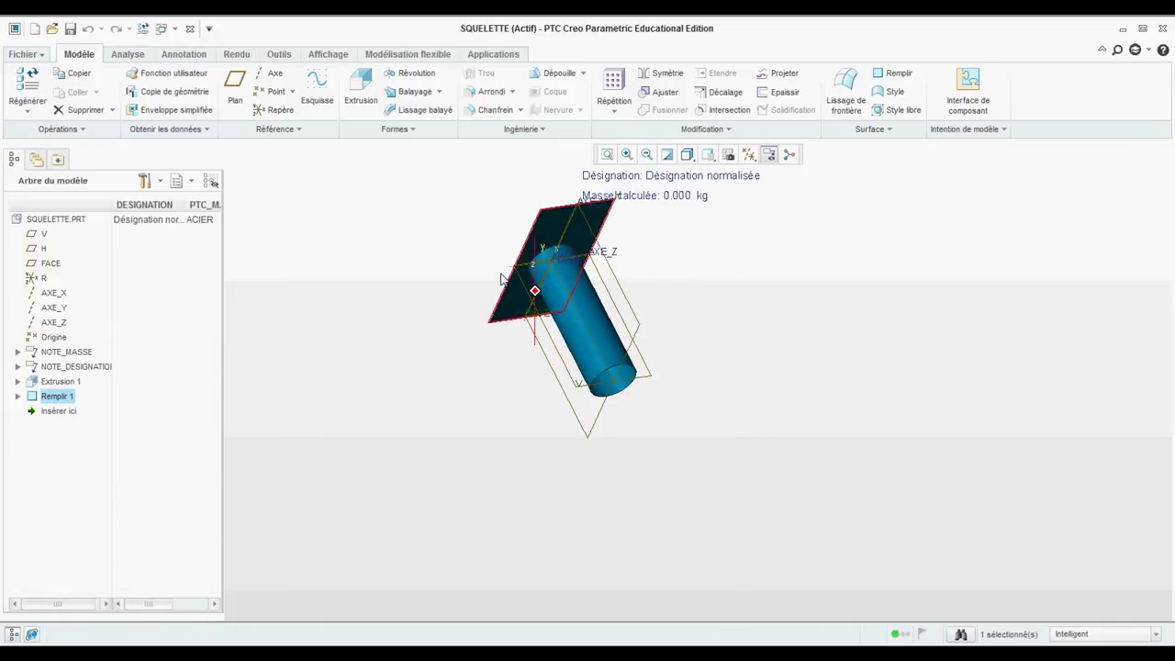
{"action": "scroll", "coordinate": [589, 358], "scroll_direction": "up", "scroll_amount": 2}
{"action": "scroll", "coordinate": [540, 298], "scroll_direction": "down", "scroll_amount": 2}
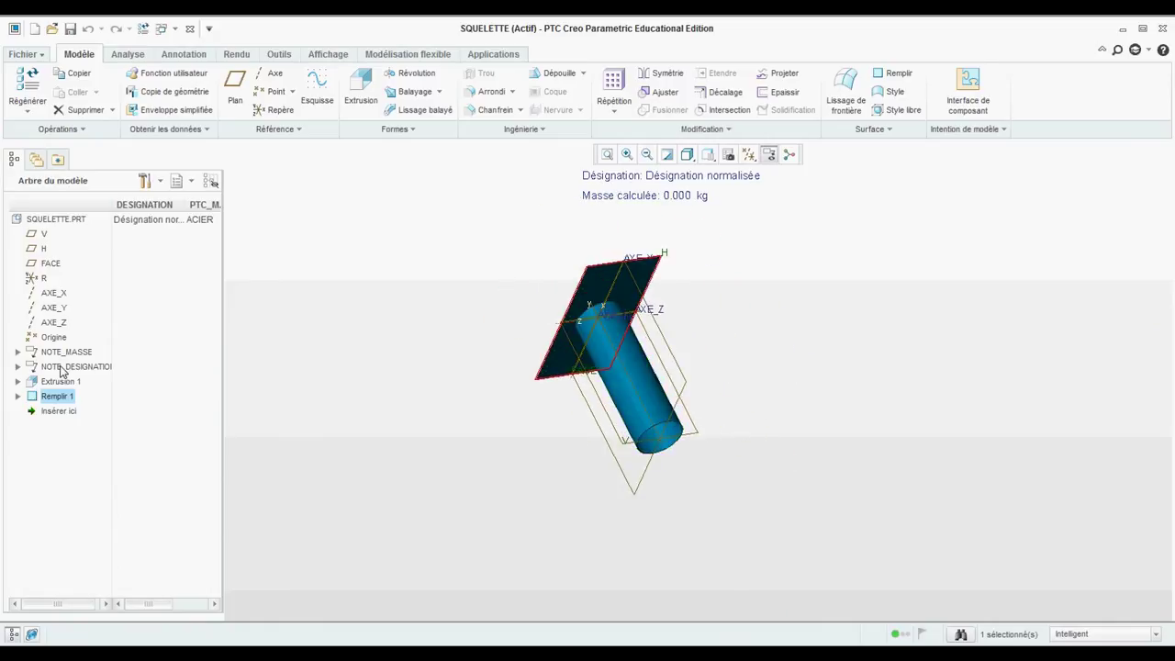
{"action": "left_click", "coordinate": [189, 29]}
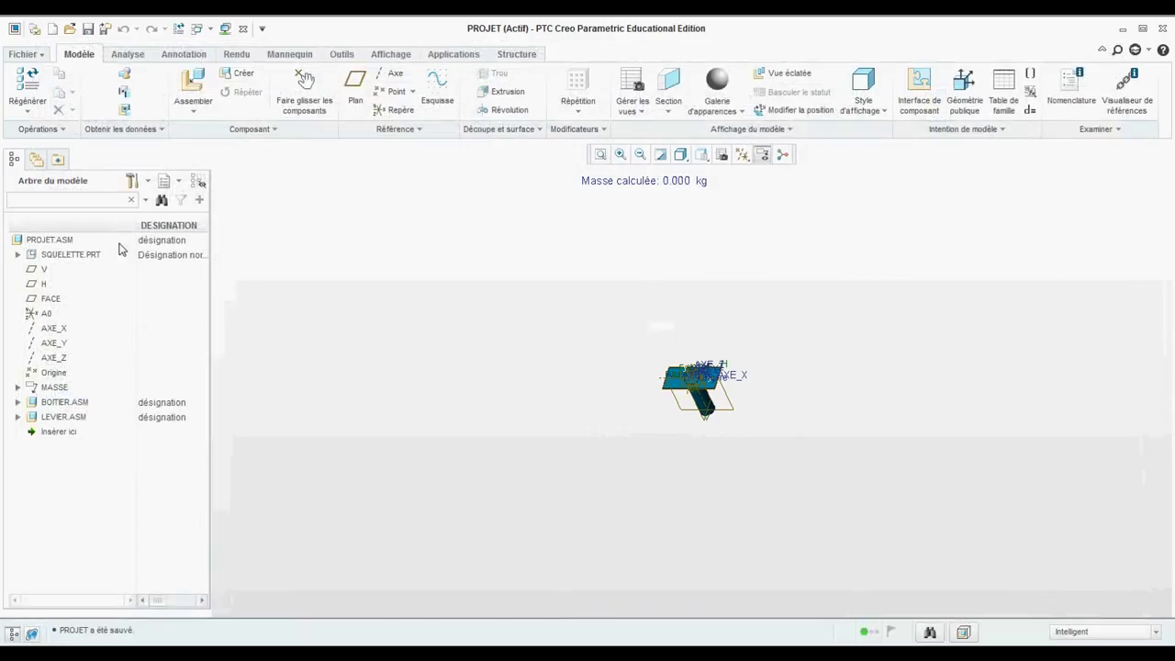
Expand the BOITIER.ASM and LEVIER.ASM sub-assemblies in the model tree and examine their contents.
{"action": "left_click", "coordinate": [77, 421]}
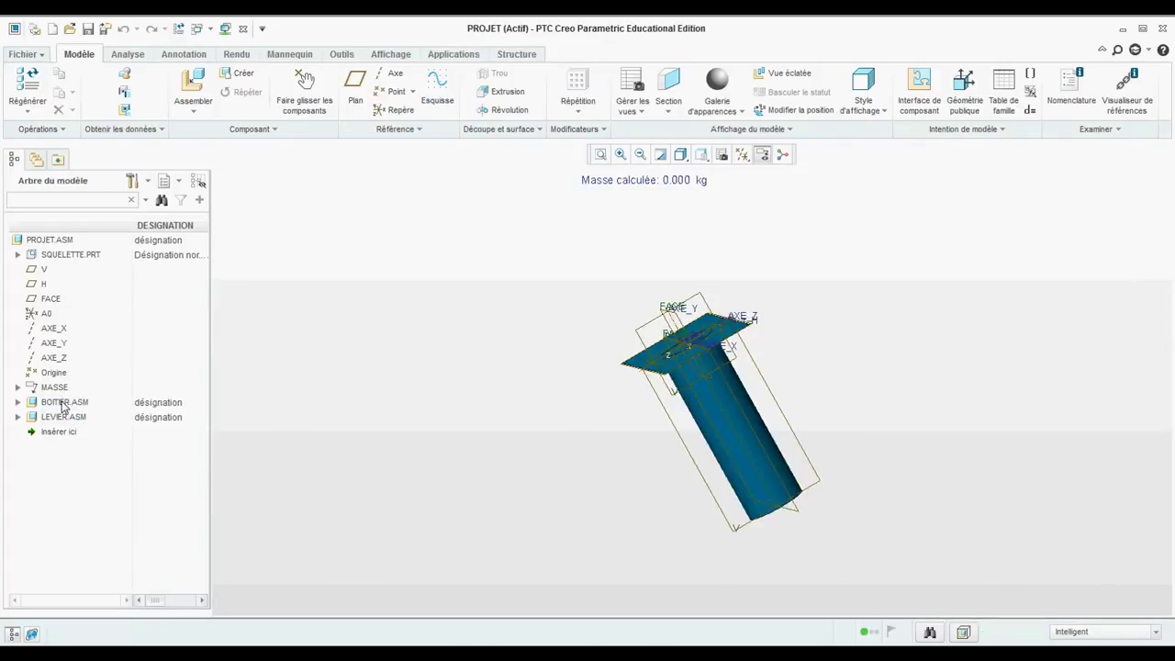
{"action": "left_click", "coordinate": [17, 402]}
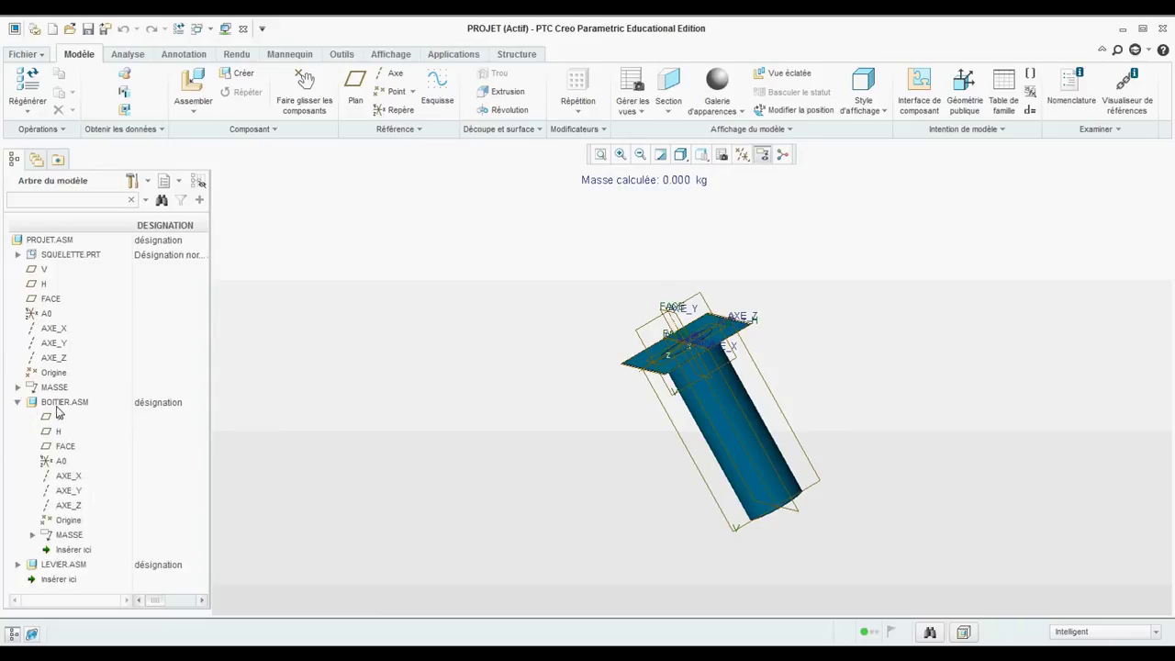
{"action": "left_click", "coordinate": [17, 565]}
{"action": "scroll", "coordinate": [181, 512], "scroll_direction": "down", "scroll_amount": 3}
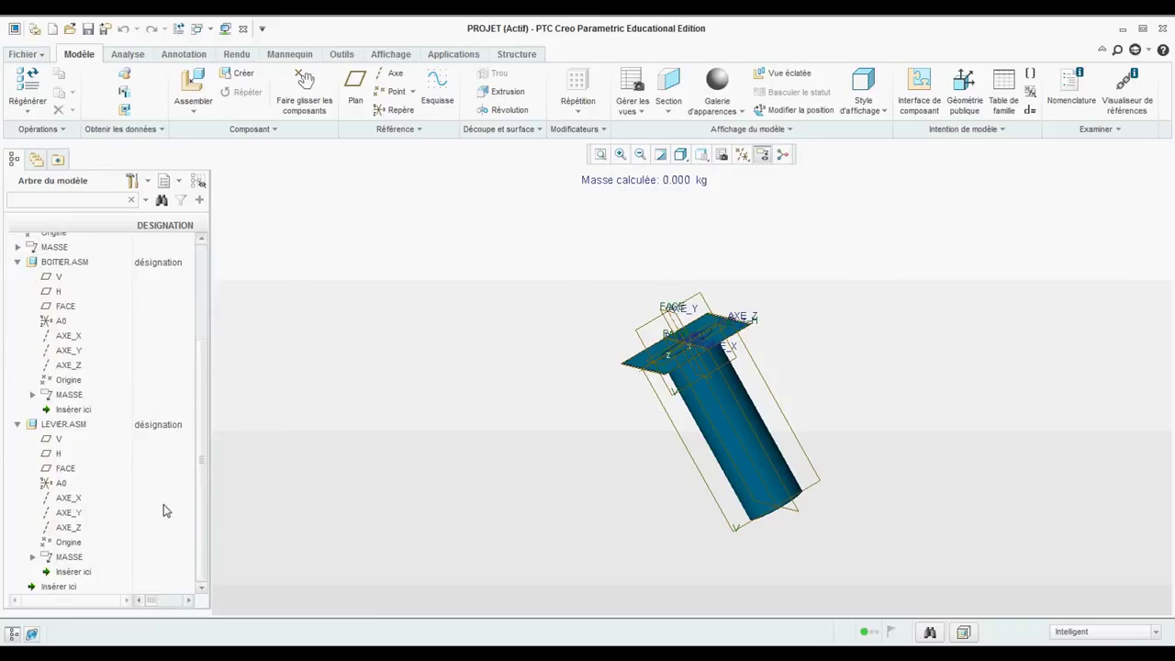
{"action": "scroll", "coordinate": [161, 509], "scroll_direction": "up", "scroll_amount": 4}
Activate SQUELETTE.PRT within the assembly and publish its cylindrical surface and flat fill surface in a Publish Geometry feature.
{"action": "right_click", "coordinate": [81, 256]}
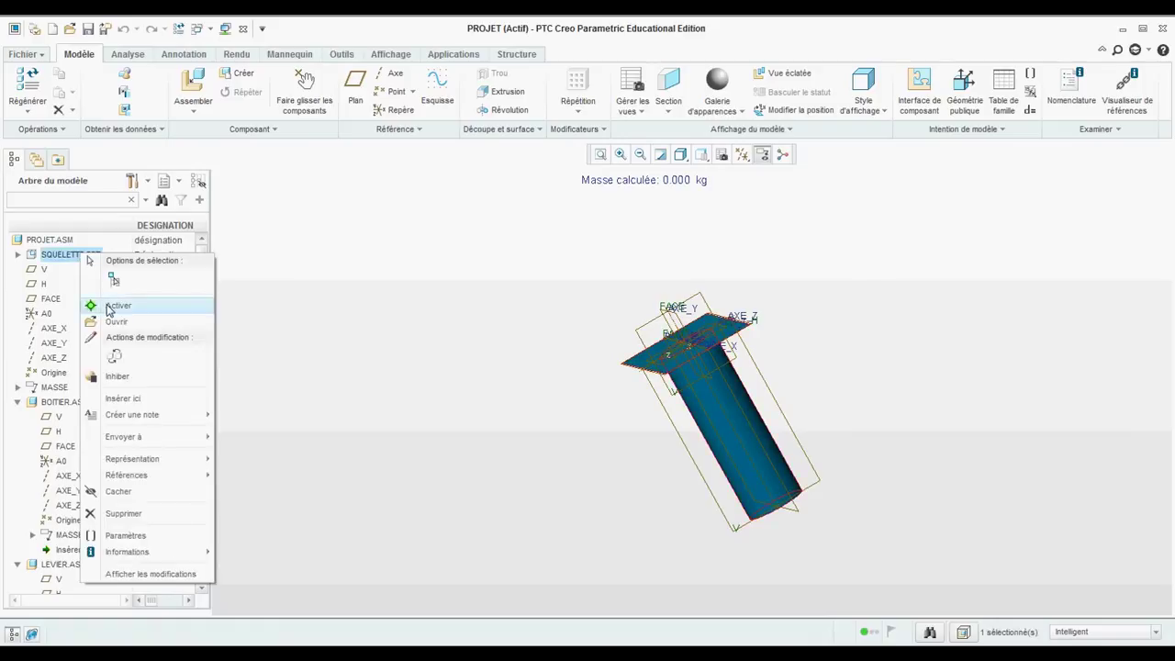
{"action": "left_click", "coordinate": [111, 309]}
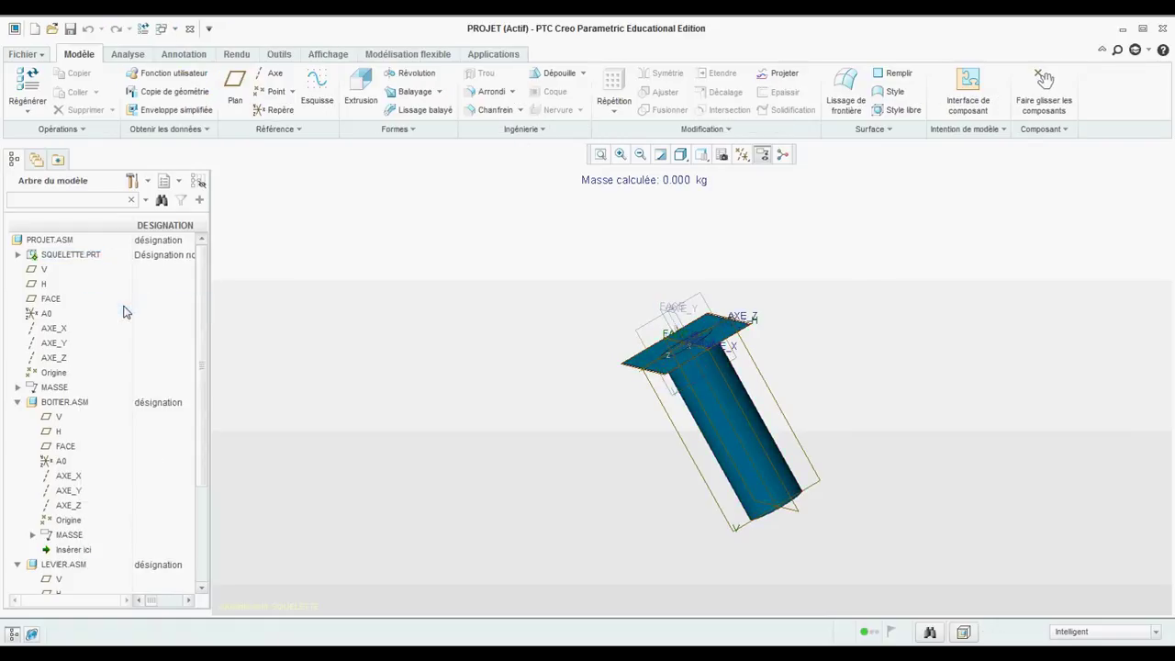
{"action": "left_click", "coordinate": [962, 130]}
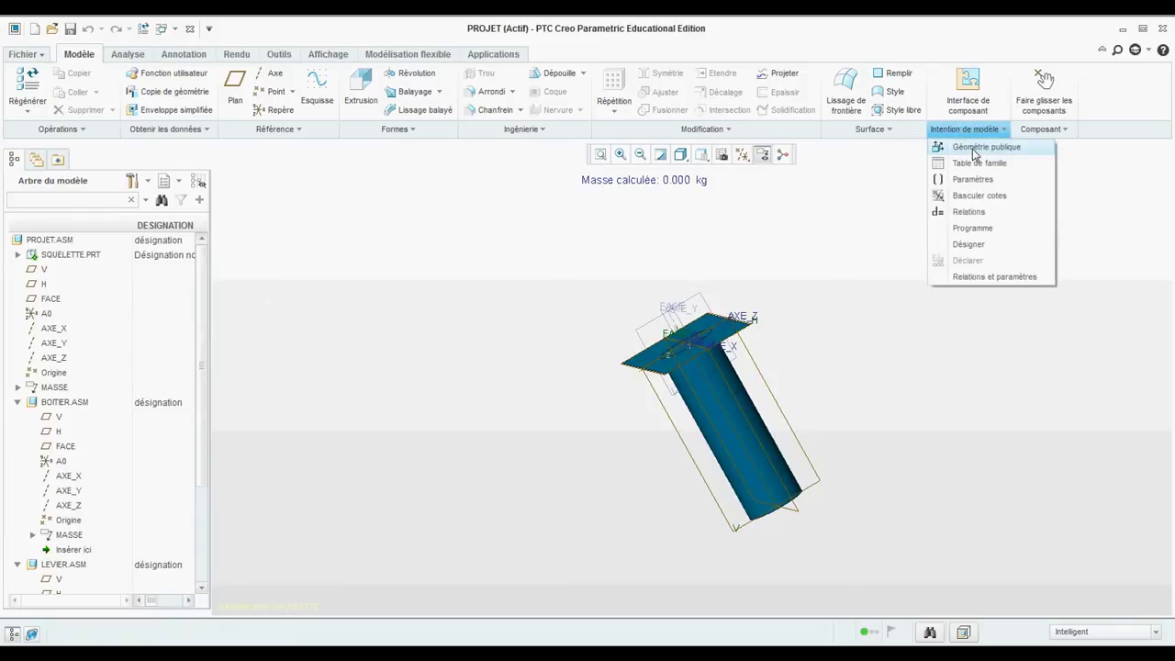
{"action": "left_click", "coordinate": [974, 150]}
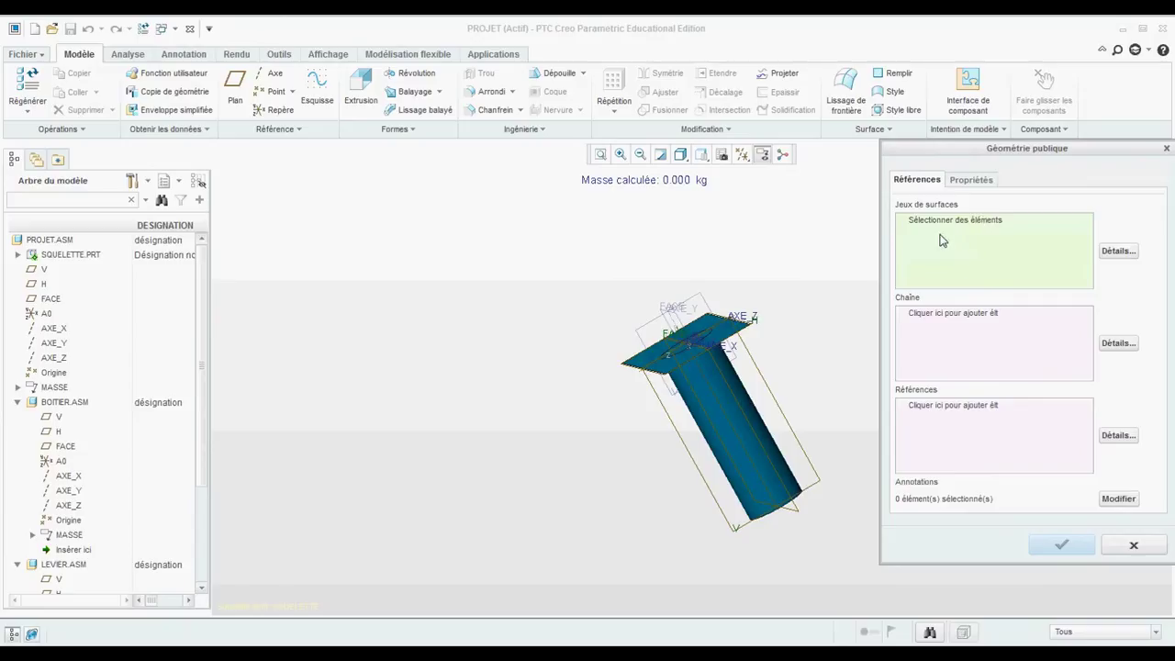
{"action": "left_click", "coordinate": [744, 415]}
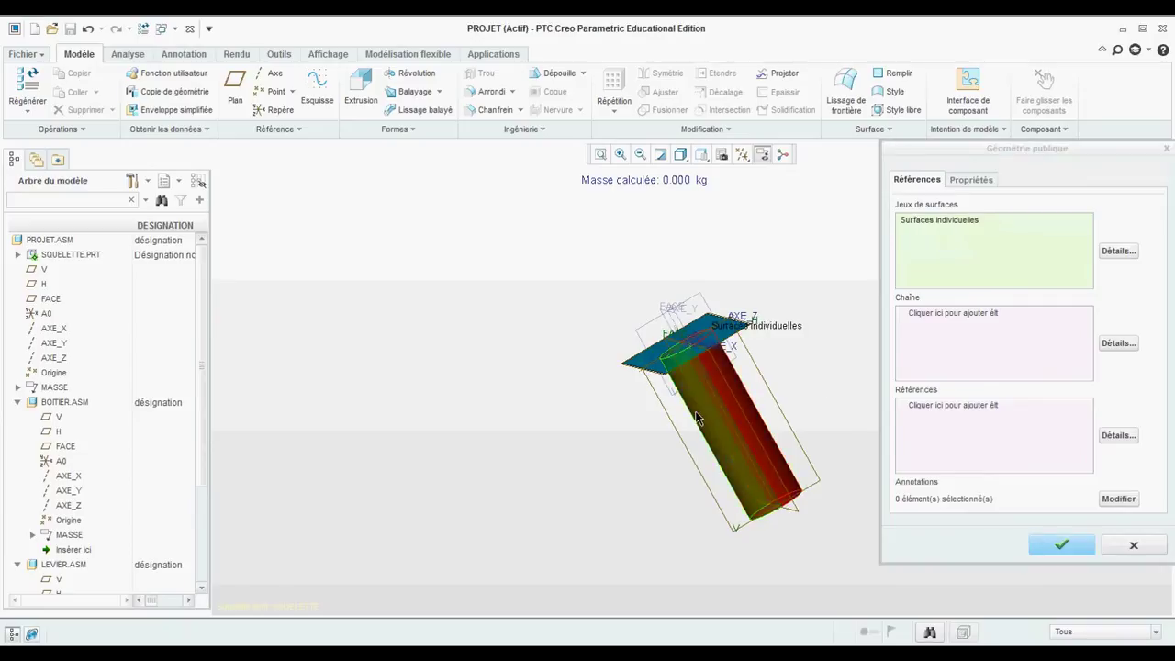
{"action": "left_click", "coordinate": [649, 360], "text": "ctrl"}
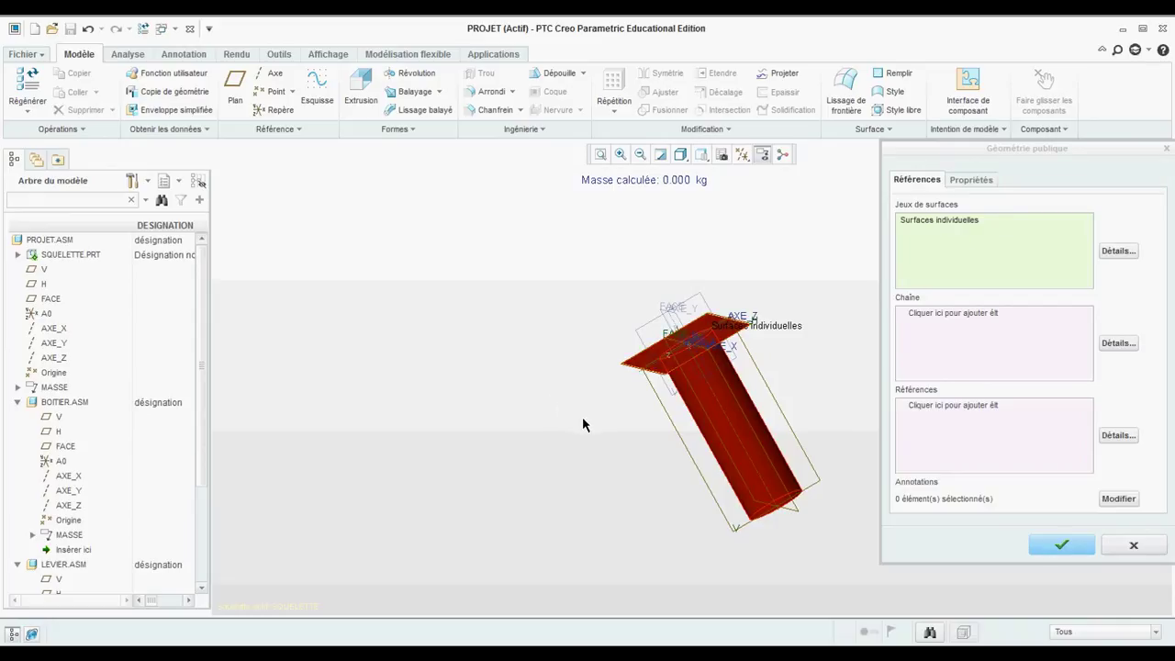
{"action": "left_click", "coordinate": [1061, 545]}
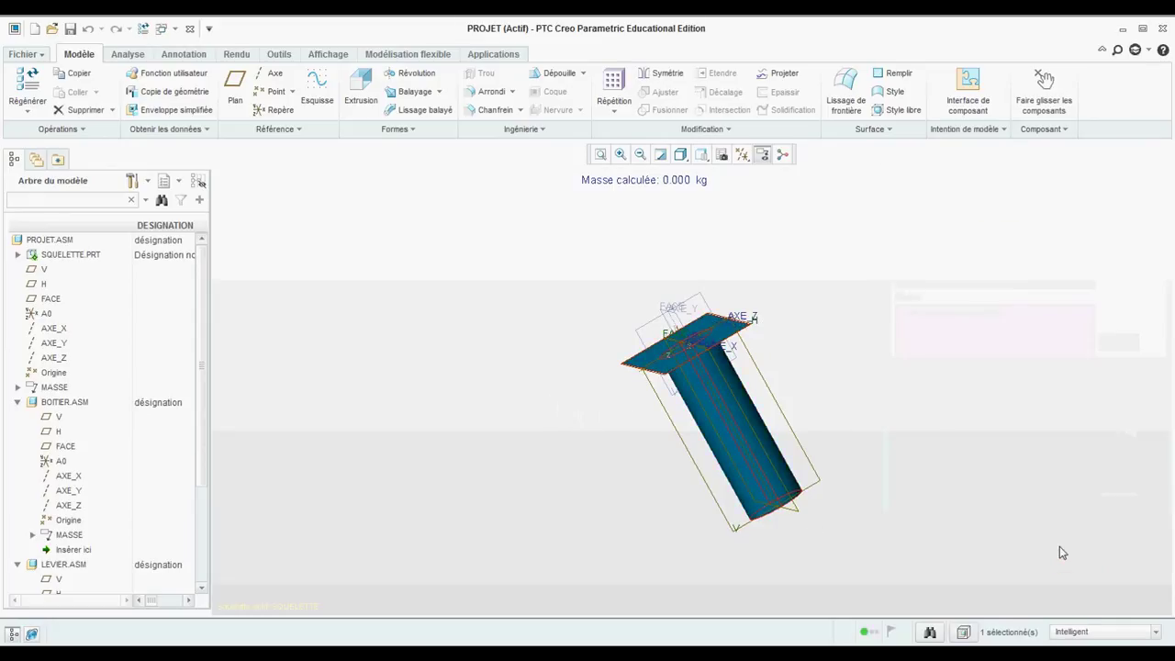
Examine the published geometry feature among SQUELETTE.PRT's features, widening the tree's name column.
{"action": "left_click", "coordinate": [18, 254]}
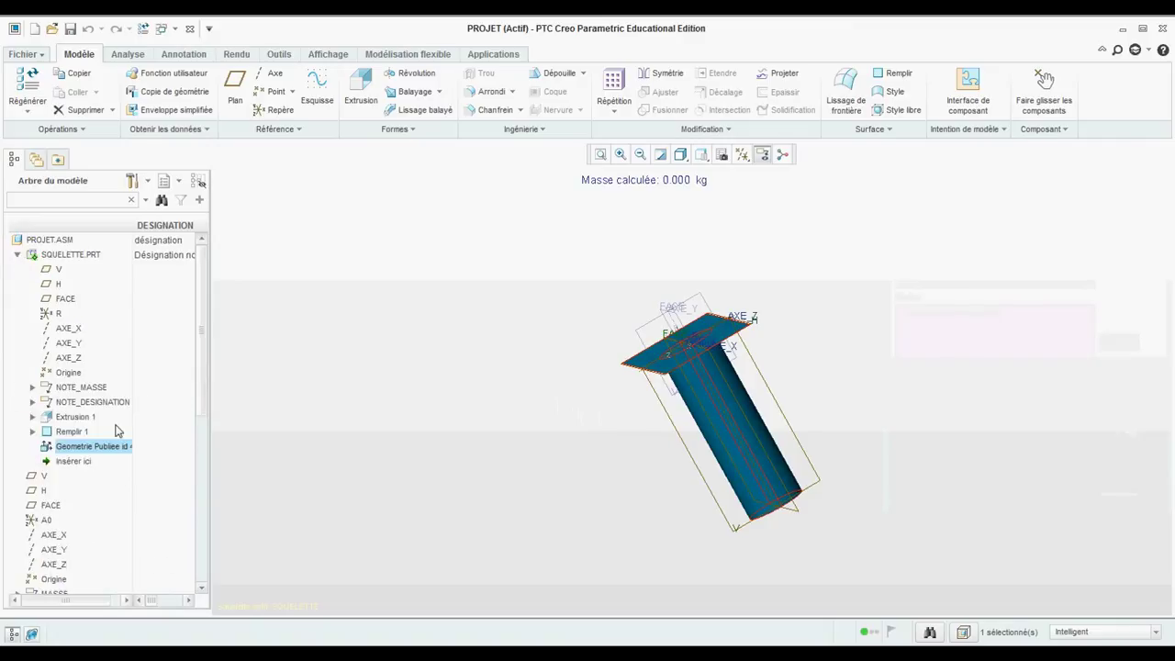
{"action": "left_click_drag", "start_coordinate": [134, 227], "coordinate": [150, 227]}
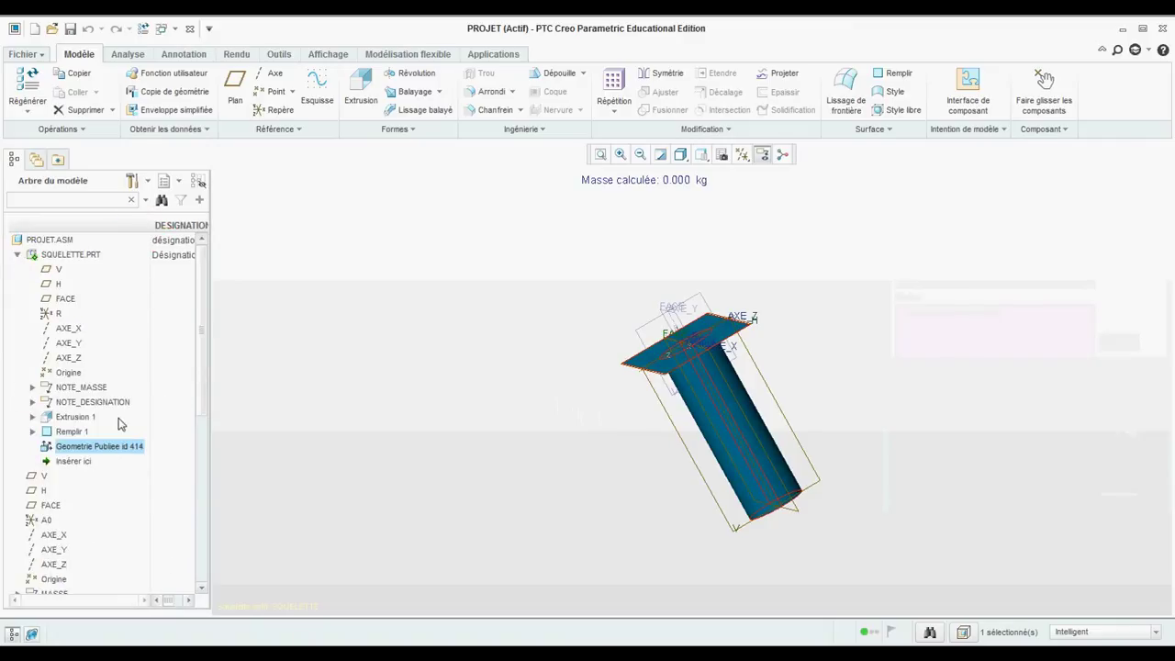
{"action": "left_click", "coordinate": [18, 254]}
Reactivate the top-level assembly PROJET.ASM.
{"action": "left_click", "coordinate": [31, 241]}
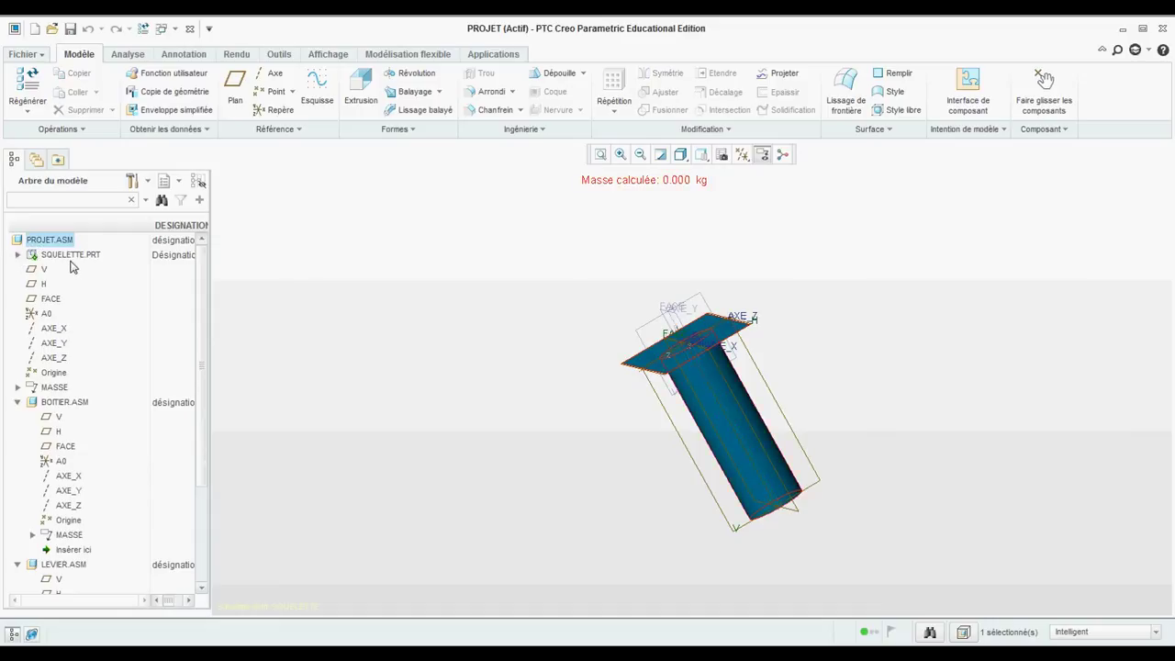
{"action": "right_click", "coordinate": [57, 241]}
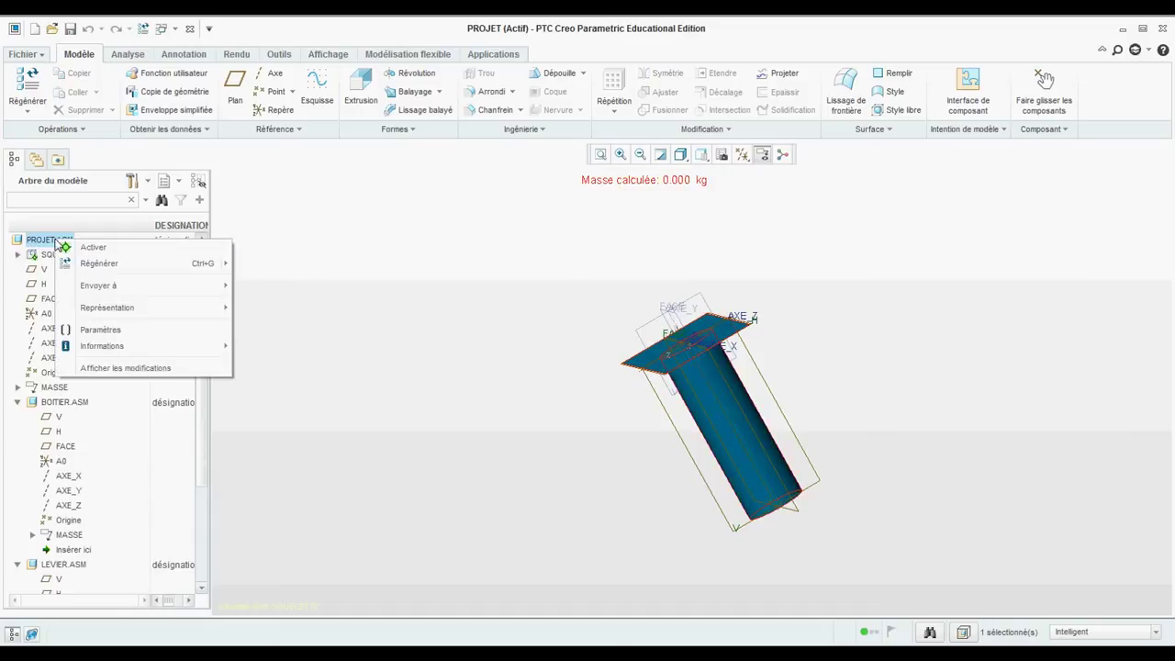
{"action": "left_click", "coordinate": [72, 246]}
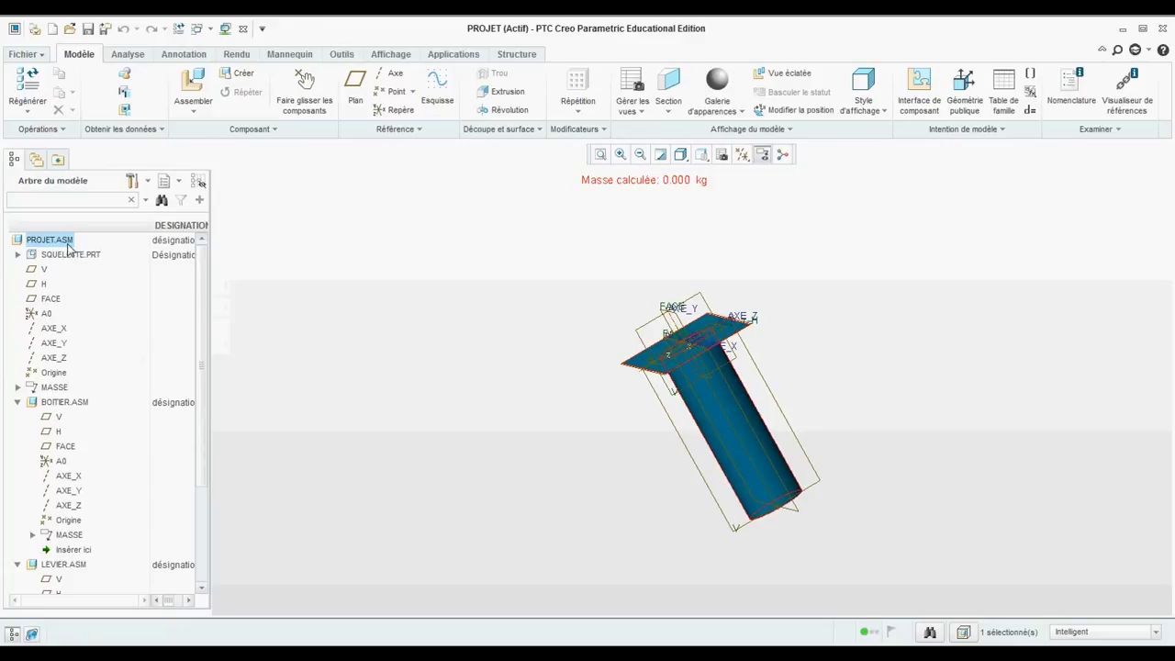
Activate BOITIER.ASM and copy SQUELETTE.PRT's published geometry into it with a Copy Geometry feature.
{"action": "left_click", "coordinate": [74, 403]}
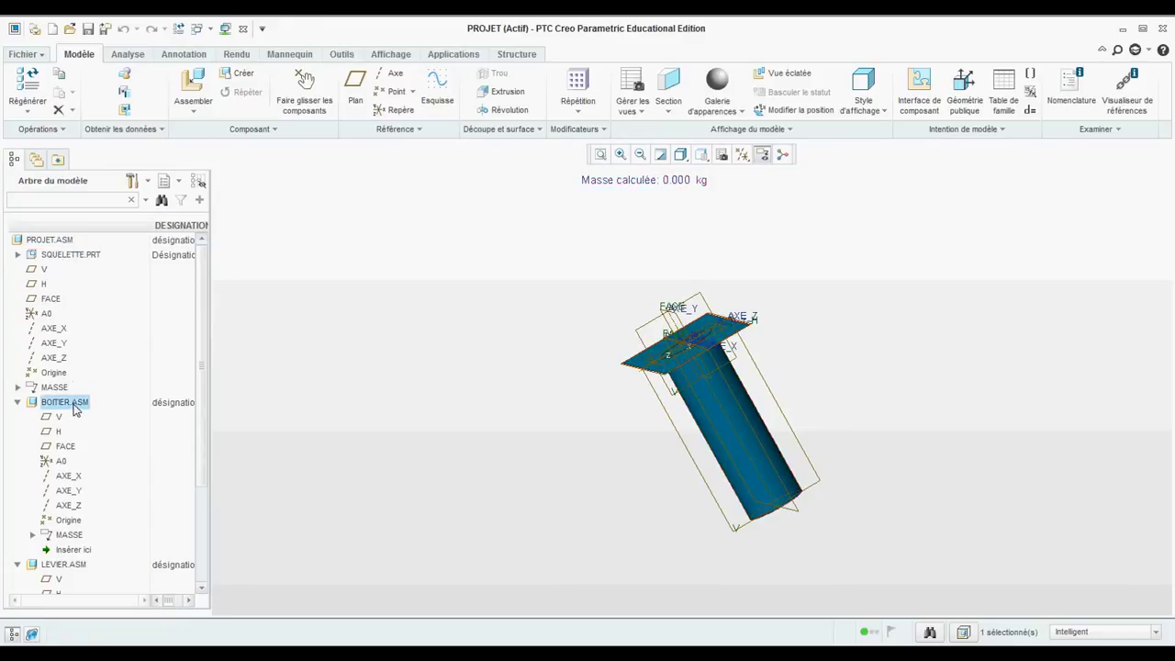
{"action": "right_click", "coordinate": [75, 410]}
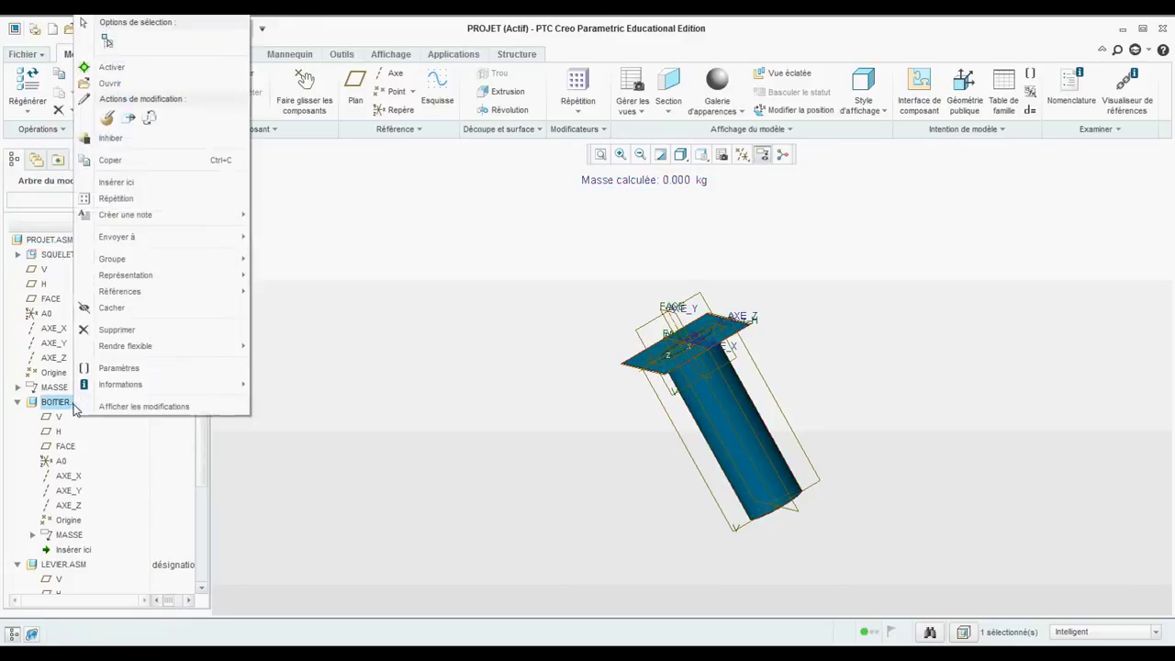
{"action": "left_click", "coordinate": [124, 67]}
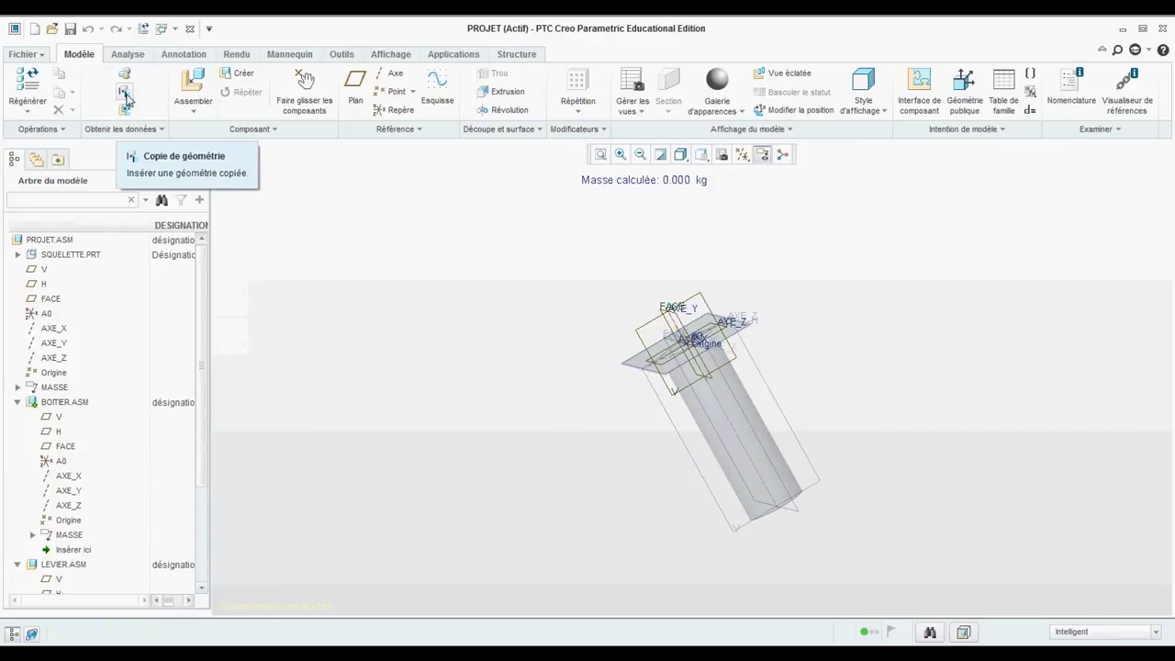
{"action": "left_click", "coordinate": [125, 98]}
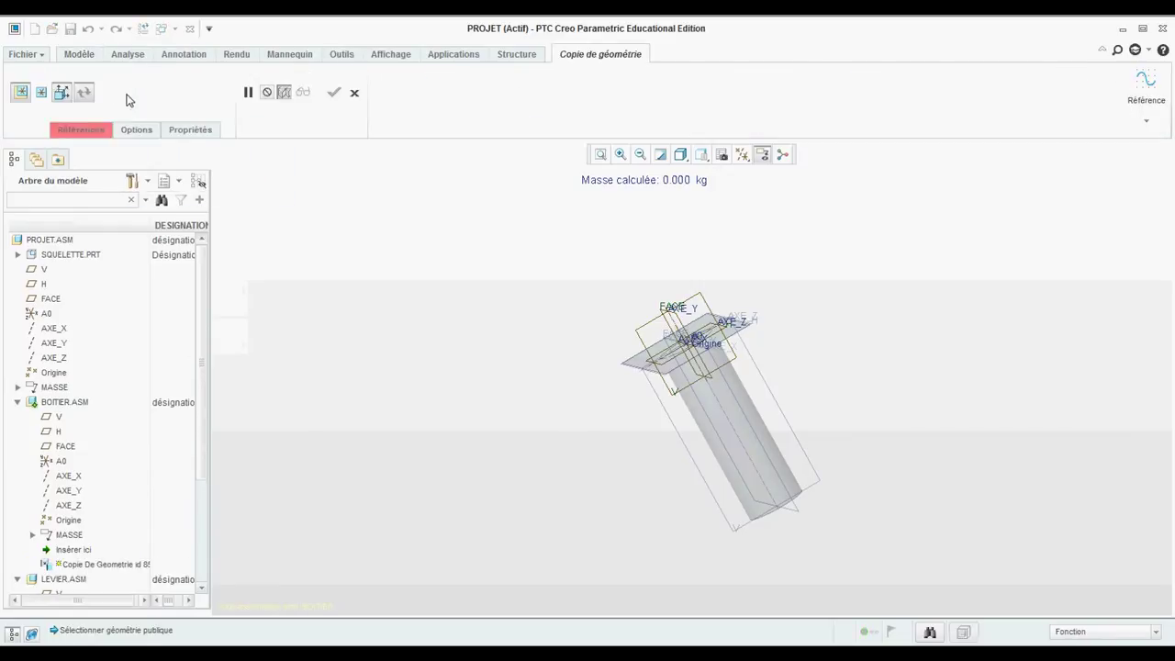
{"action": "left_click", "coordinate": [17, 256]}
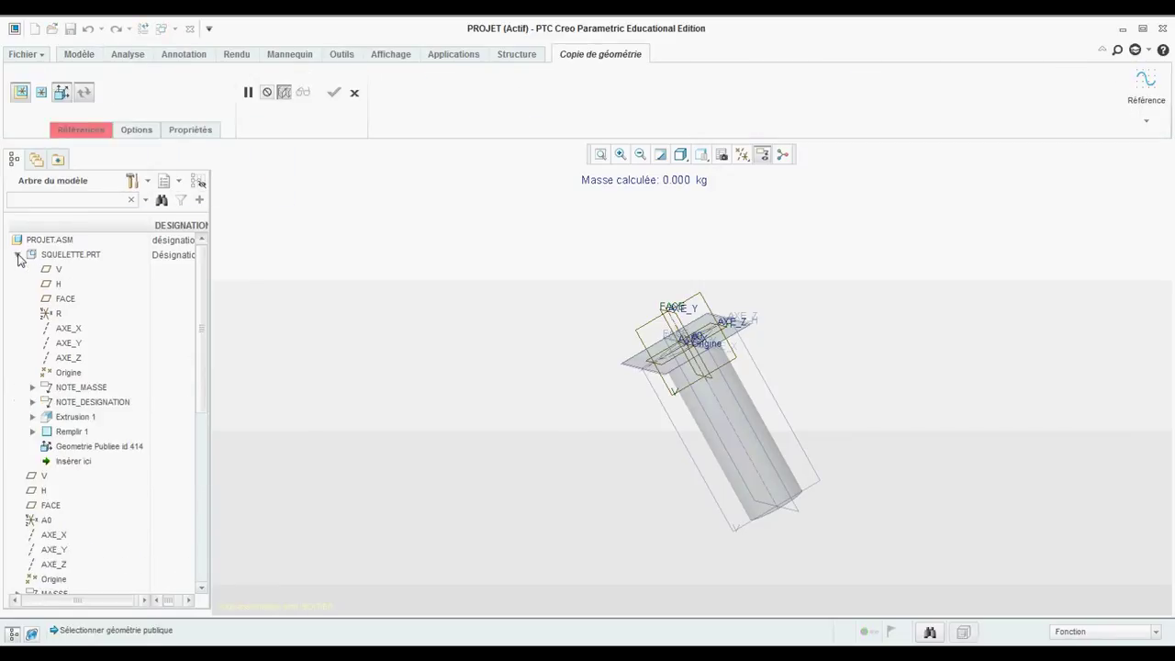
{"action": "left_click", "coordinate": [82, 447]}
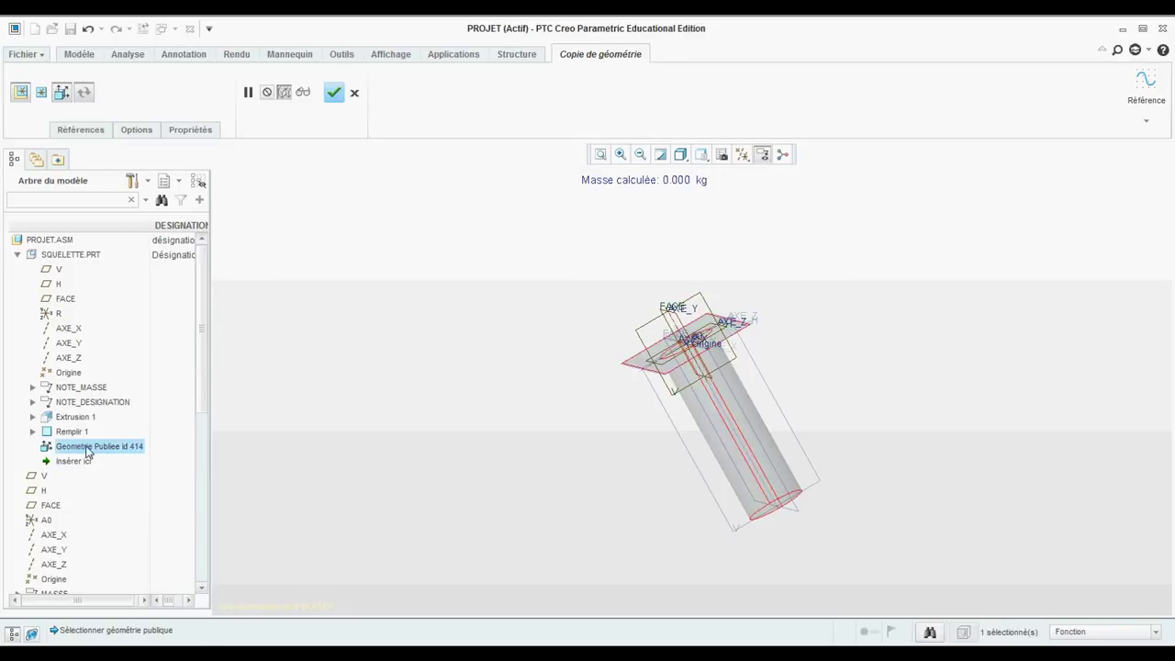
{"action": "left_click", "coordinate": [333, 95]}
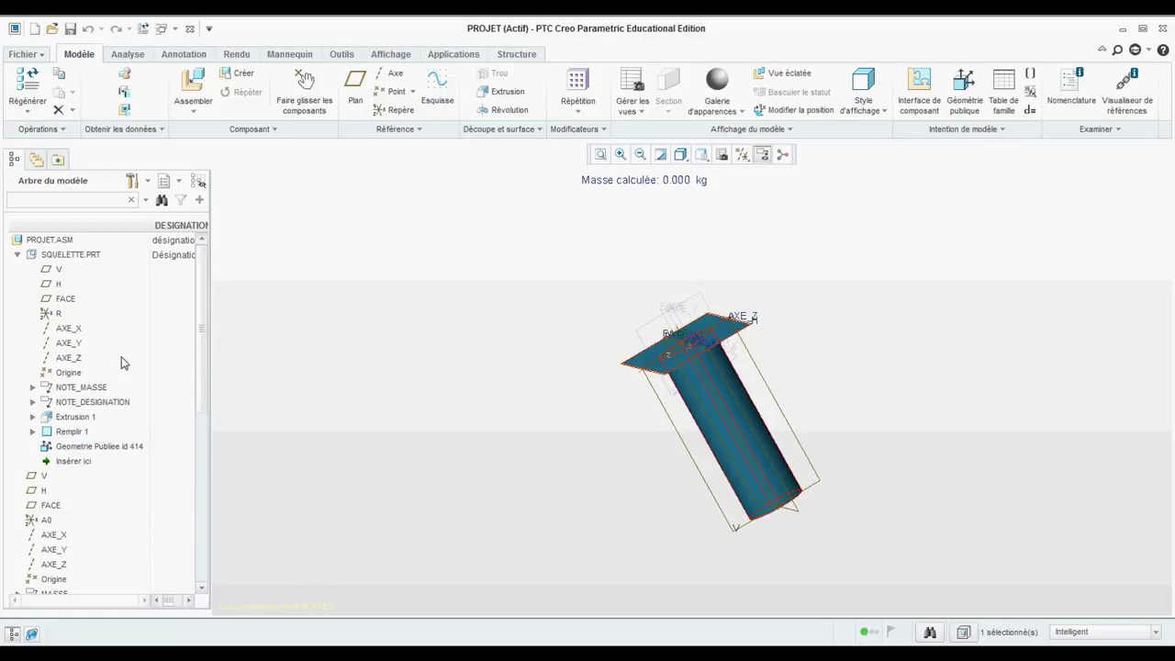
{"action": "left_click", "coordinate": [17, 256]}
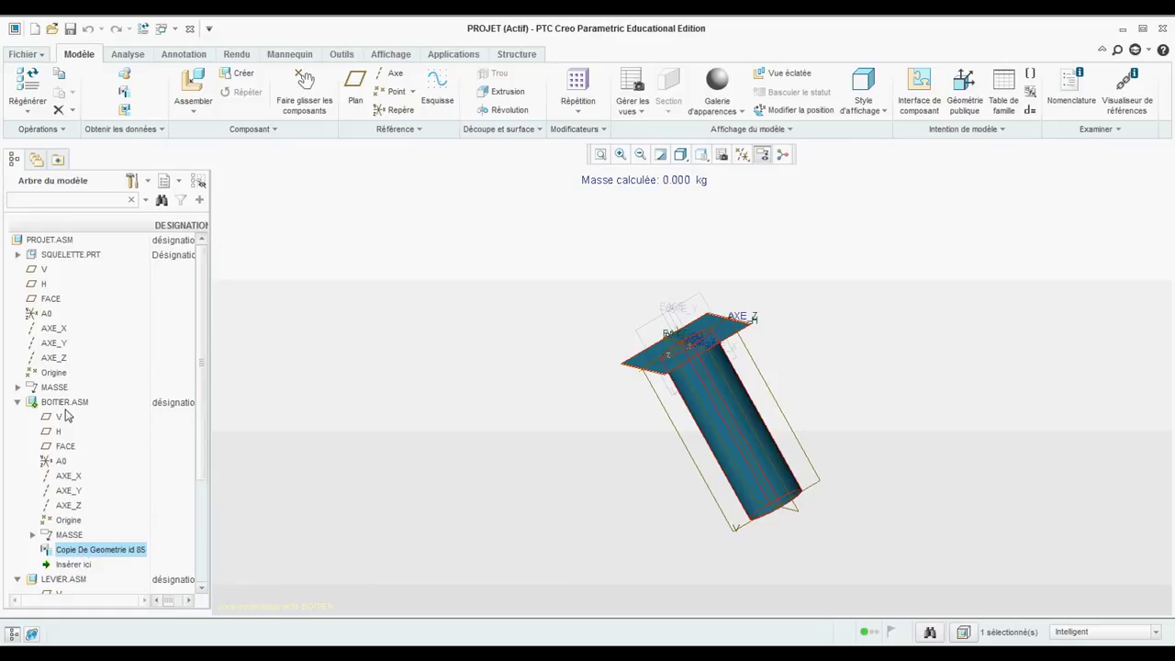
Activate LEVIER.ASM and insert a Copy Geometry feature referencing the published geometry of SQUELETTE.PRT.
{"action": "left_click", "coordinate": [19, 403]}
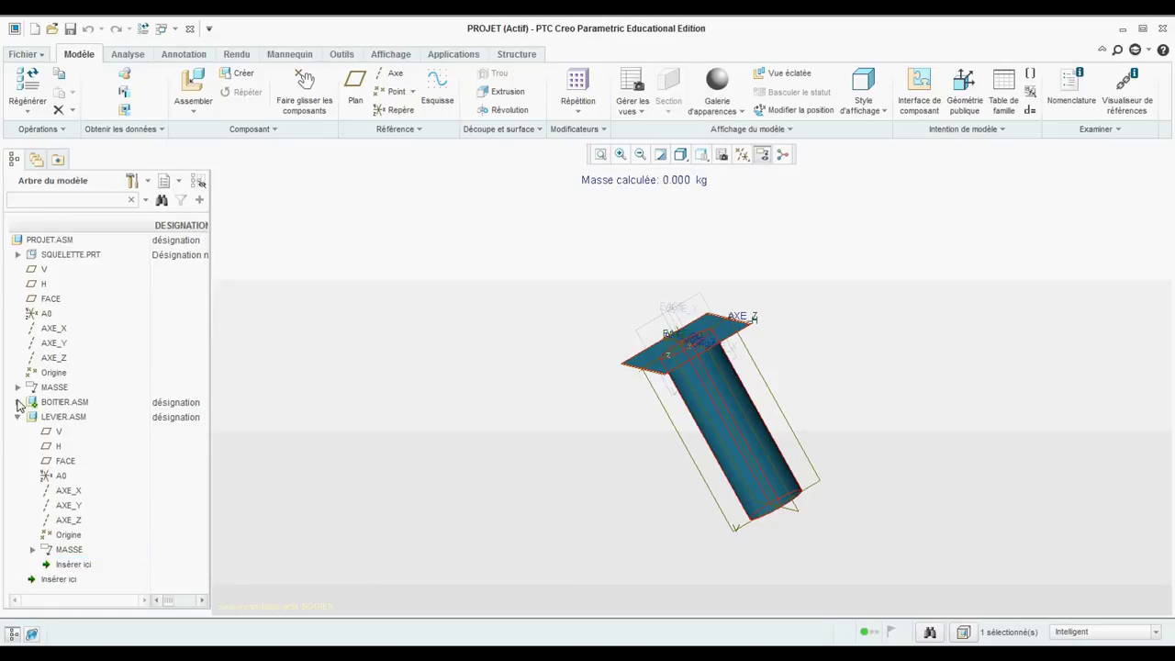
{"action": "right_click", "coordinate": [66, 419]}
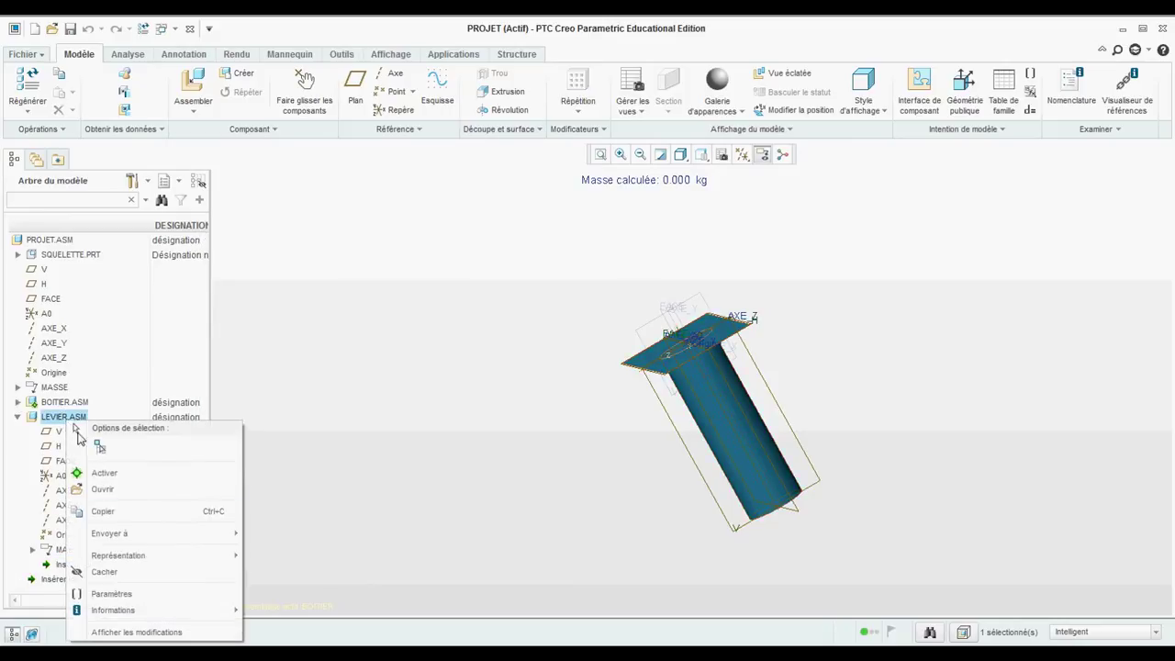
{"action": "left_click", "coordinate": [105, 475]}
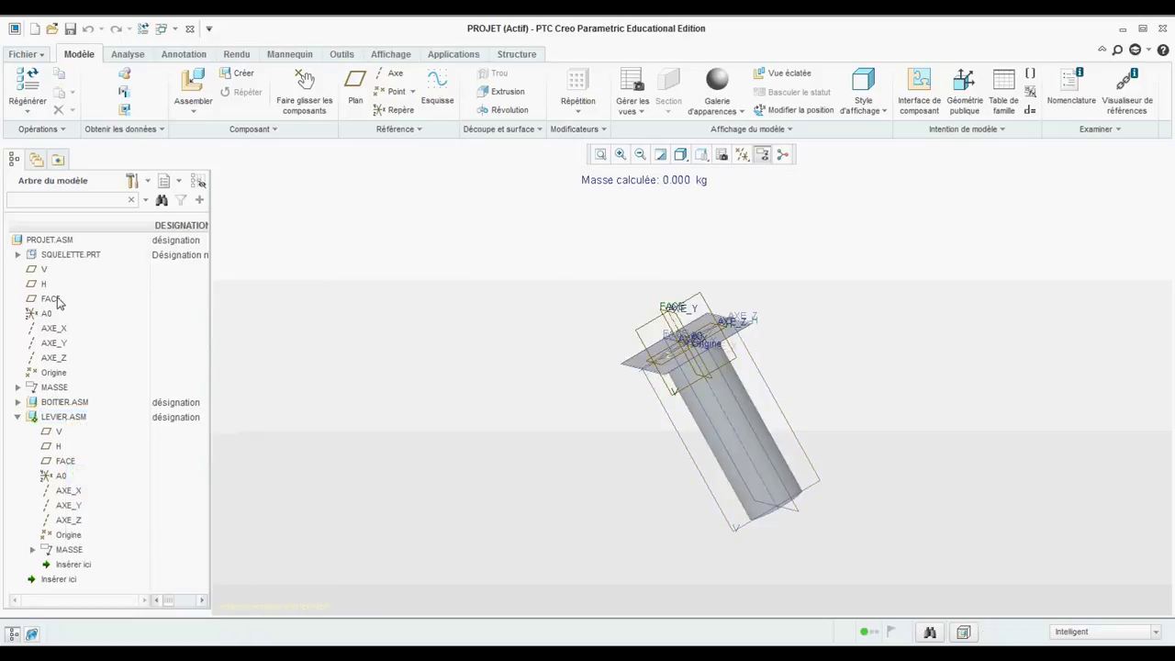
{"action": "left_click", "coordinate": [18, 256]}
{"action": "left_click", "coordinate": [18, 257]}
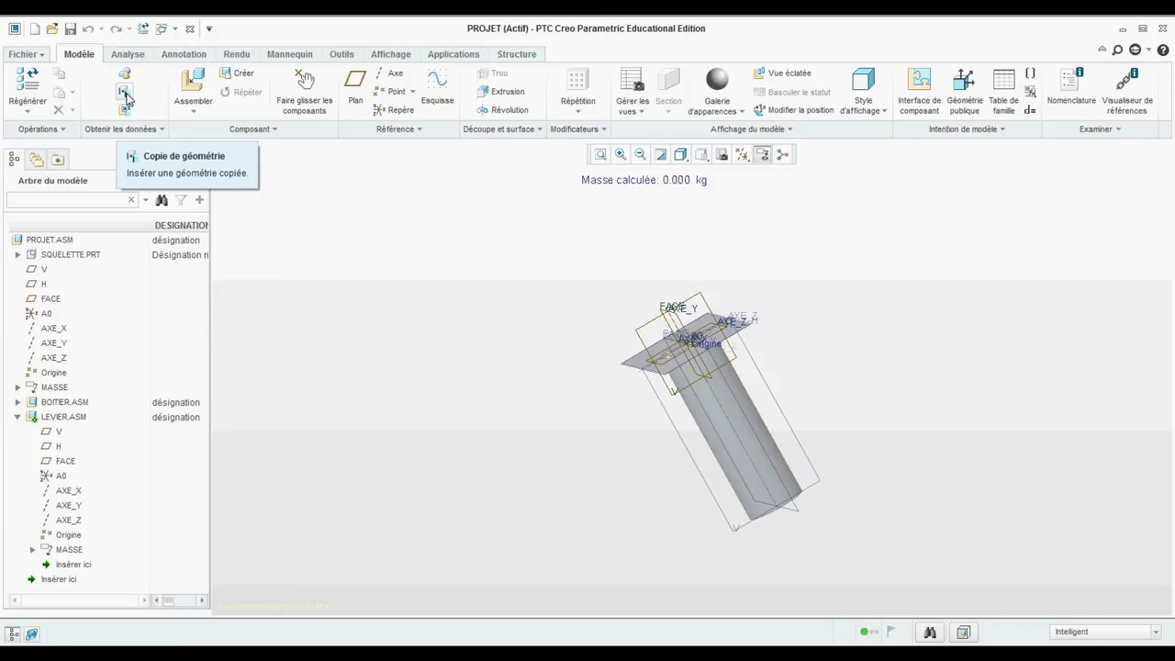
{"action": "left_click", "coordinate": [126, 94]}
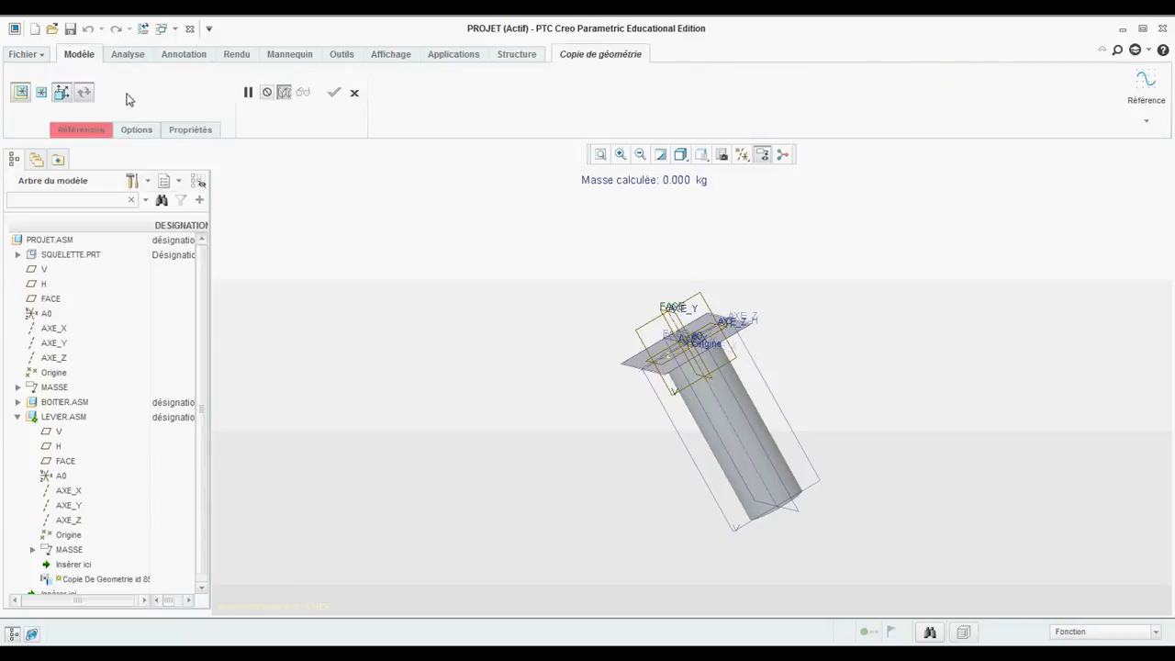
{"action": "left_click", "coordinate": [18, 256]}
{"action": "left_click", "coordinate": [100, 447]}
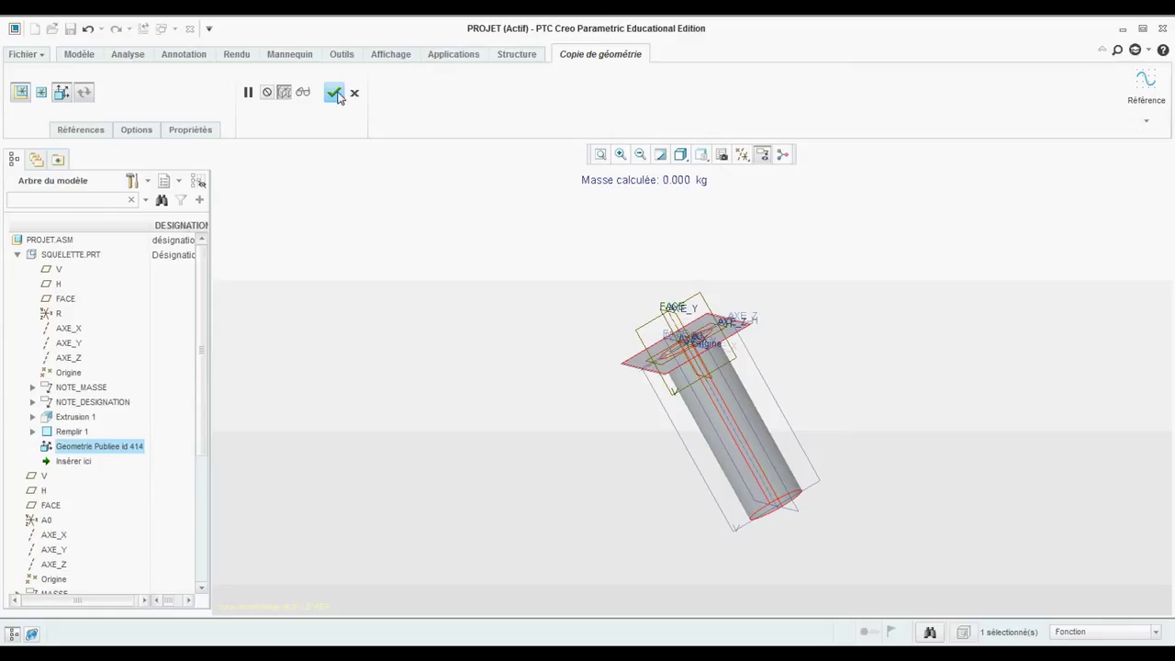
{"action": "left_click", "coordinate": [335, 94]}
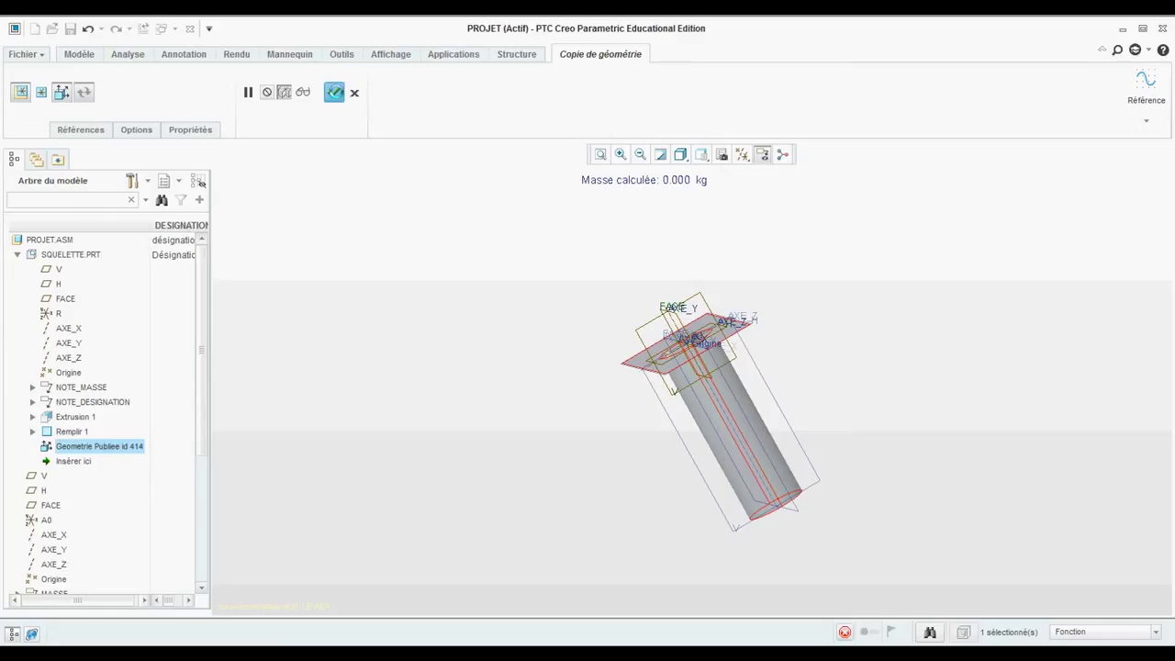
{"action": "left_click", "coordinate": [18, 255]}
{"action": "scroll", "coordinate": [101, 450], "scroll_direction": "down", "scroll_amount": 1}
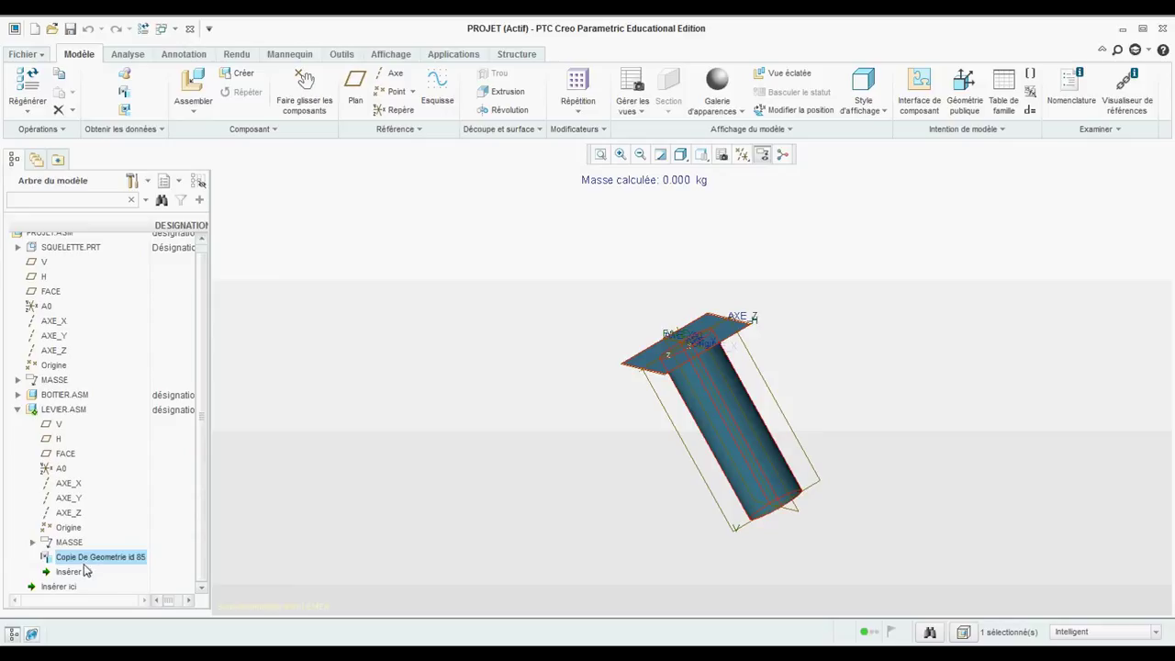
{"action": "scroll", "coordinate": [102, 413], "scroll_direction": "up", "scroll_amount": 1}
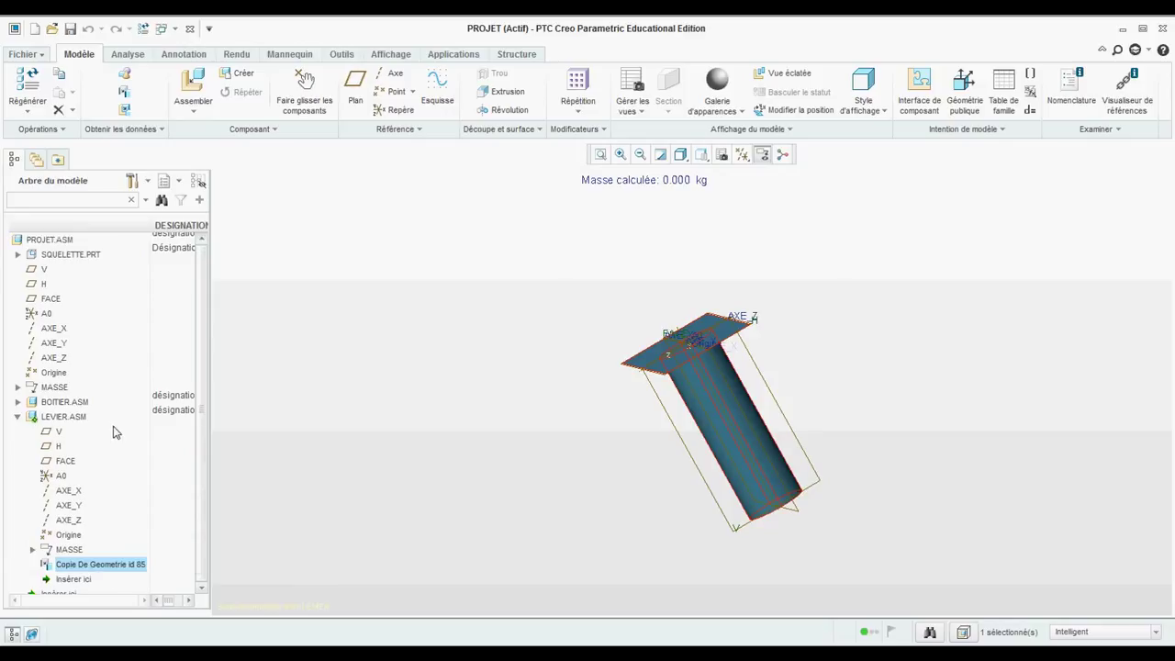
Make the top-level assembly PROJET.ASM active again.
{"action": "left_click", "coordinate": [58, 243]}
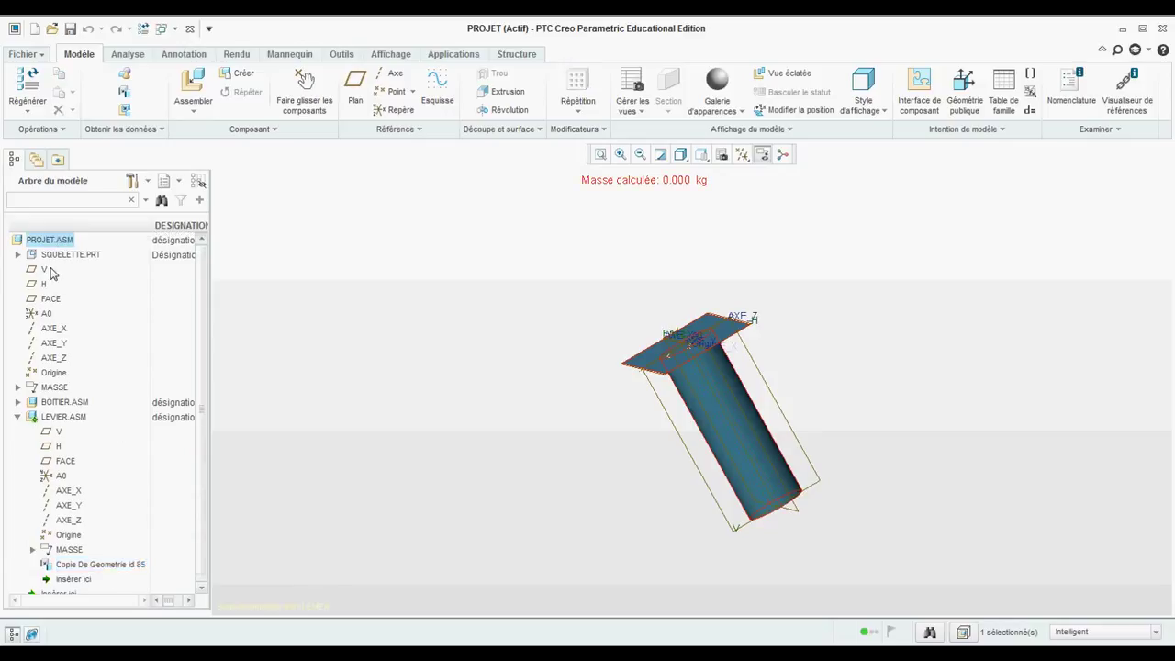
{"action": "right_click", "coordinate": [58, 245]}
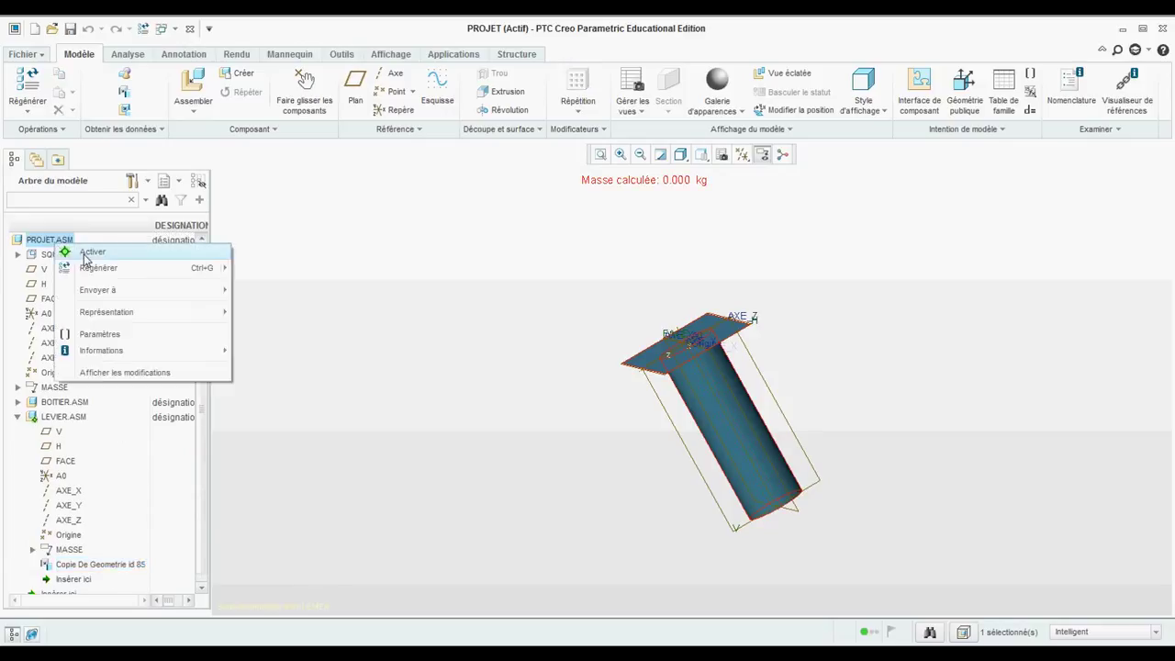
{"action": "left_click", "coordinate": [86, 254]}
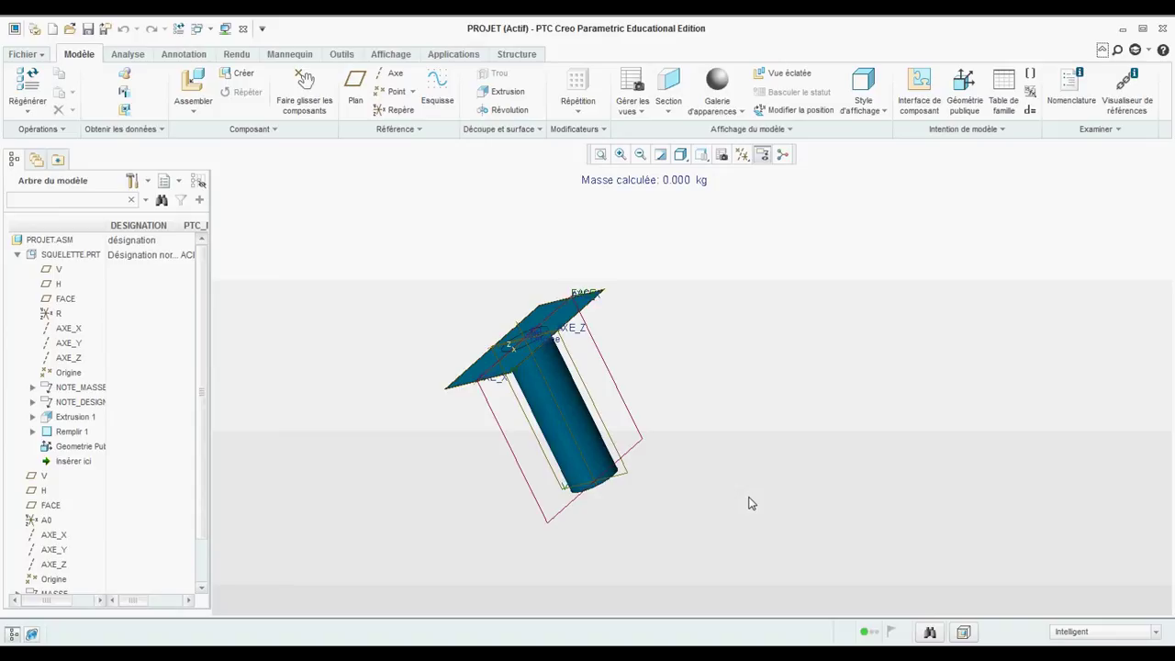
Add a real-number parameter diametre_guidage with the value 20 to the PROJET assembly.
{"action": "left_click", "coordinate": [339, 54]}
{"action": "left_click", "coordinate": [604, 74]}
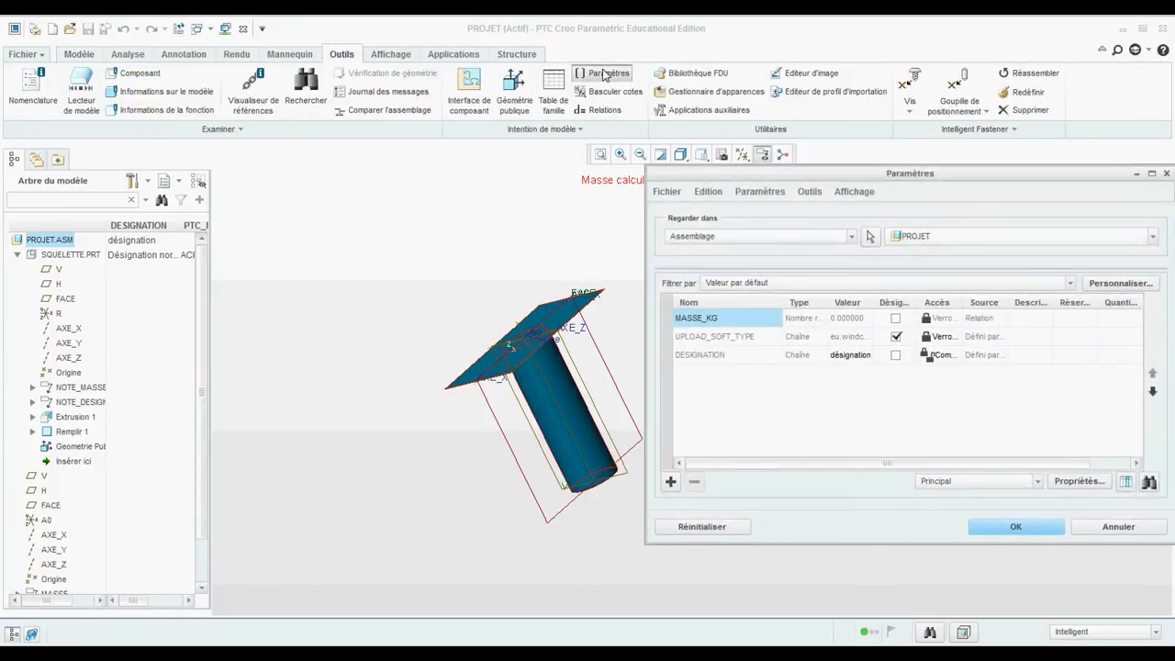
{"action": "left_click", "coordinate": [670, 481]}
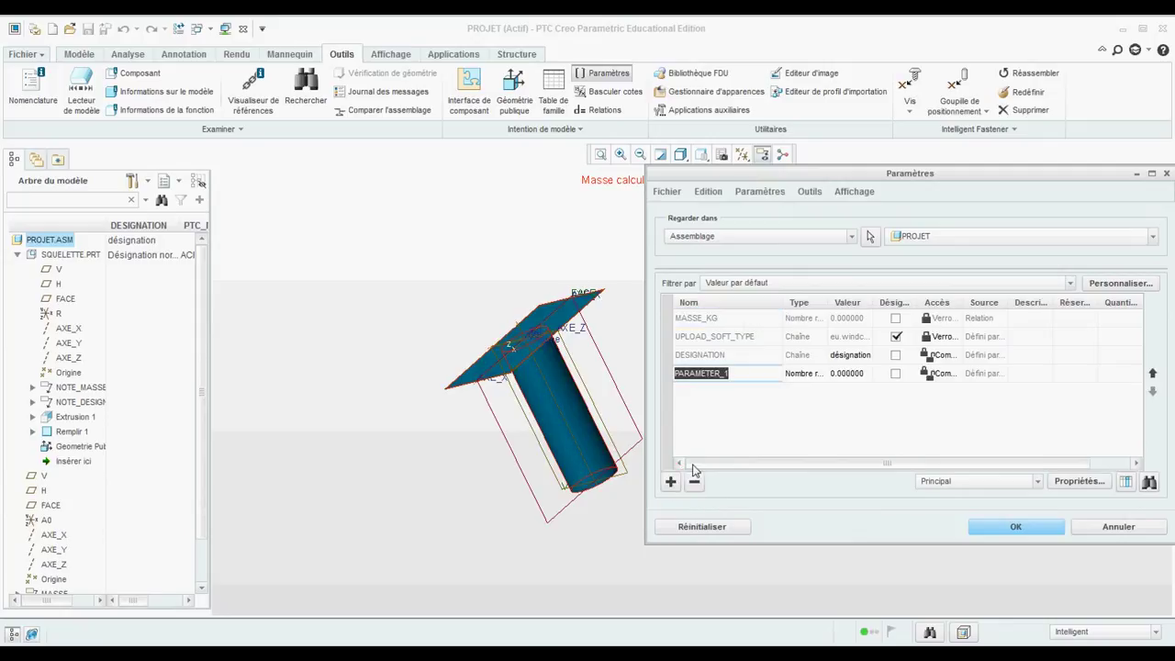
{"action": "type", "text": "diametre_guidage"}
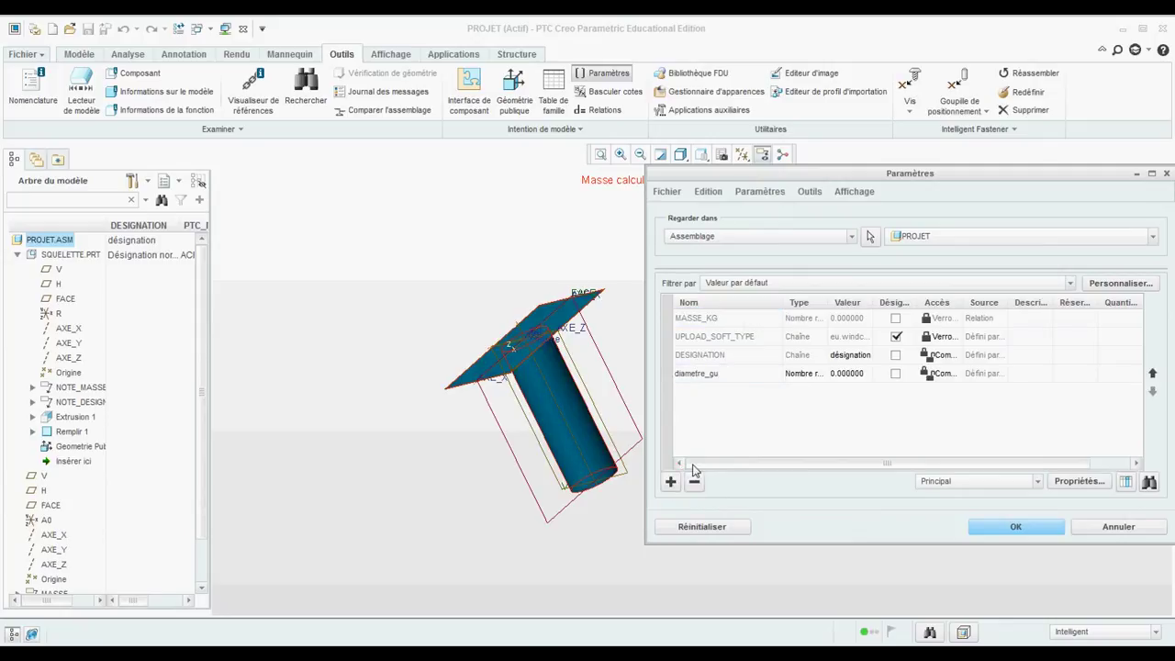
{"action": "left_click", "coordinate": [861, 372]}
{"action": "type", "text": "20"}
Add the assembly parameters largeur_boitier with value 25 and longueur_boitier with value 40.
{"action": "left_click", "coordinate": [670, 482]}
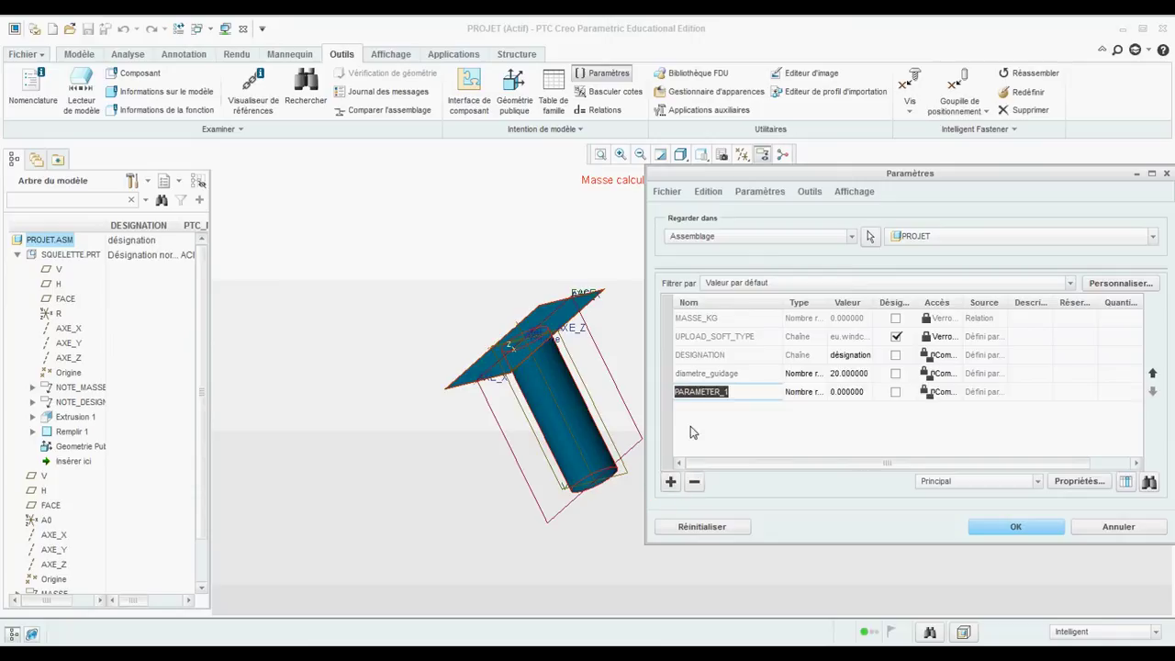
{"action": "type", "text": "largeur_boitier"}
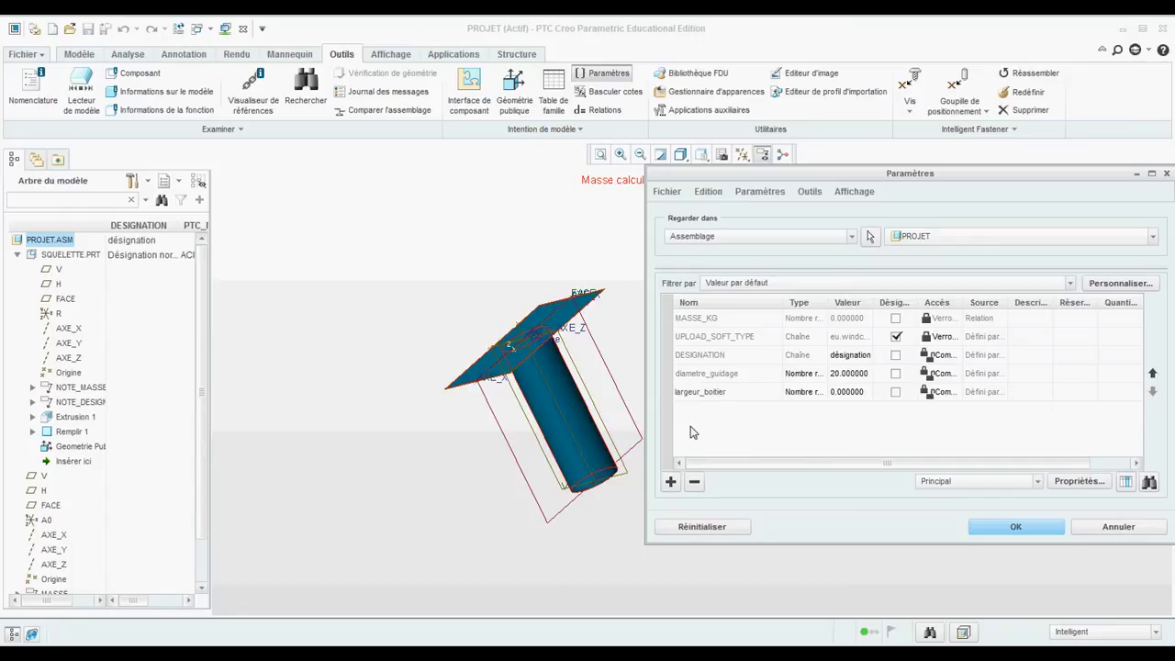
{"action": "left_click", "coordinate": [839, 392]}
{"action": "type", "text": "25"}
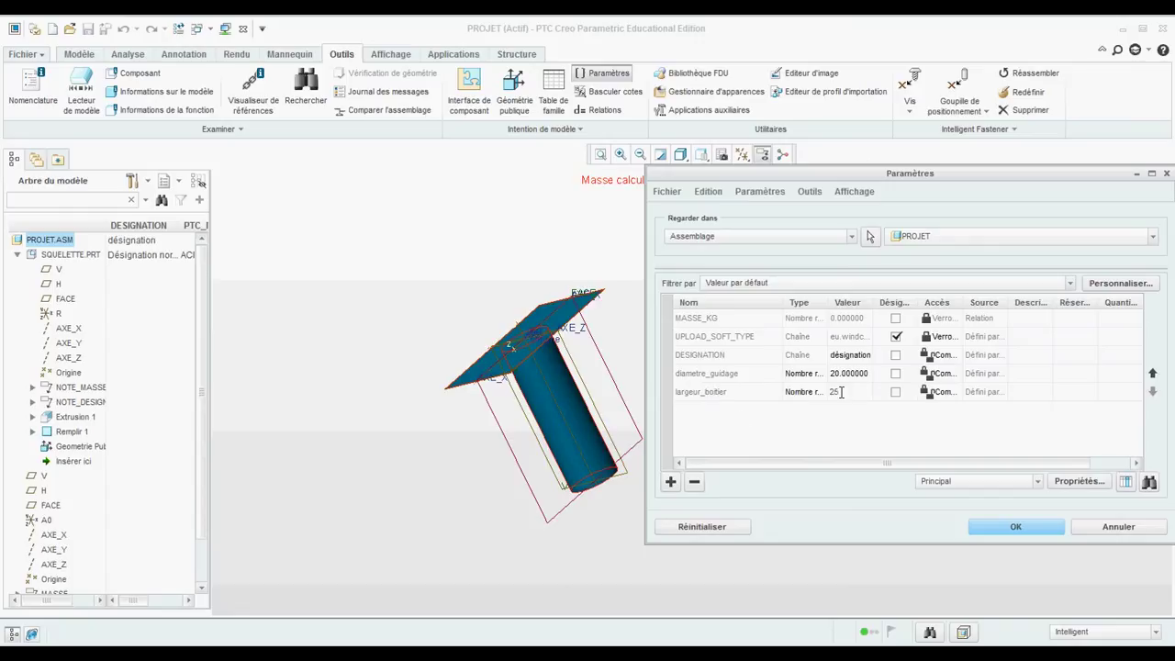
{"action": "left_click", "coordinate": [671, 482]}
{"action": "type", "text": "longueur_boitier"}
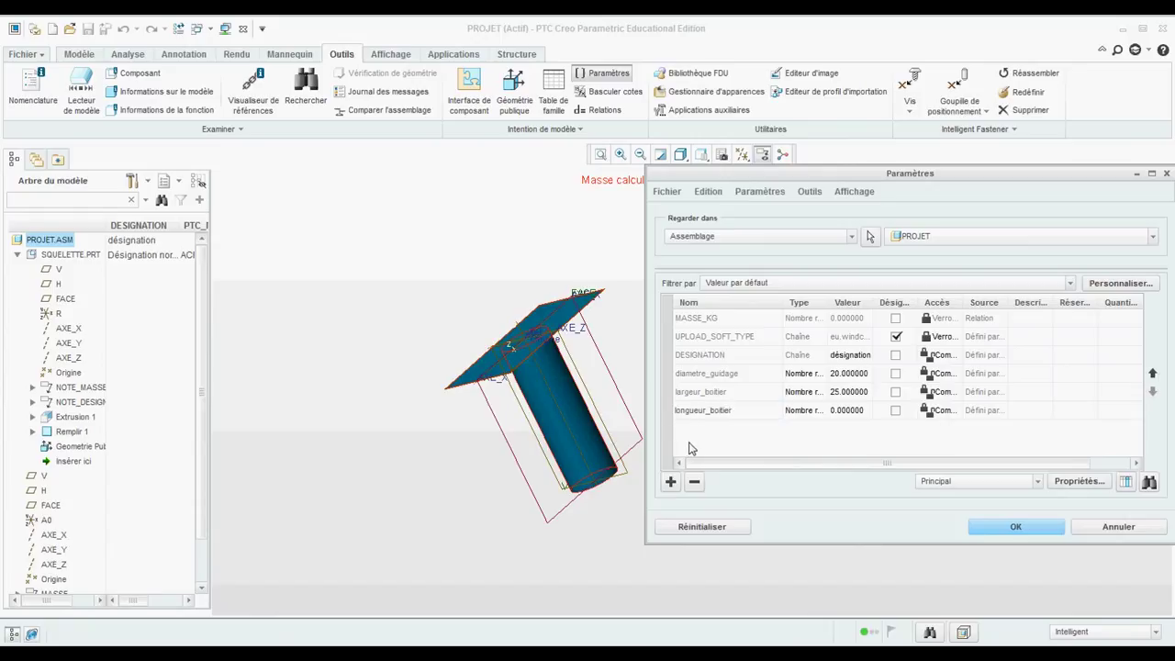
{"action": "left_click", "coordinate": [847, 410]}
{"action": "type", "text": "40"}
Add the assembly parameter hauteur_boitier with value 30 and accept the parameter list.
{"action": "left_click", "coordinate": [671, 482]}
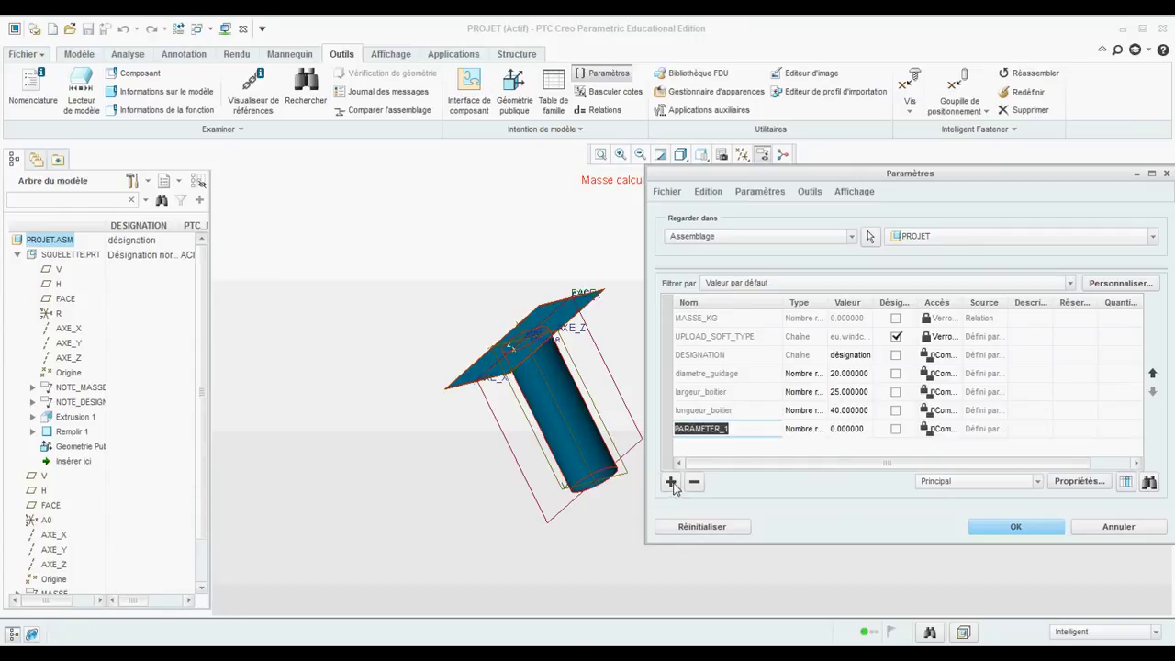
{"action": "type", "text": "hauteur_boitier"}
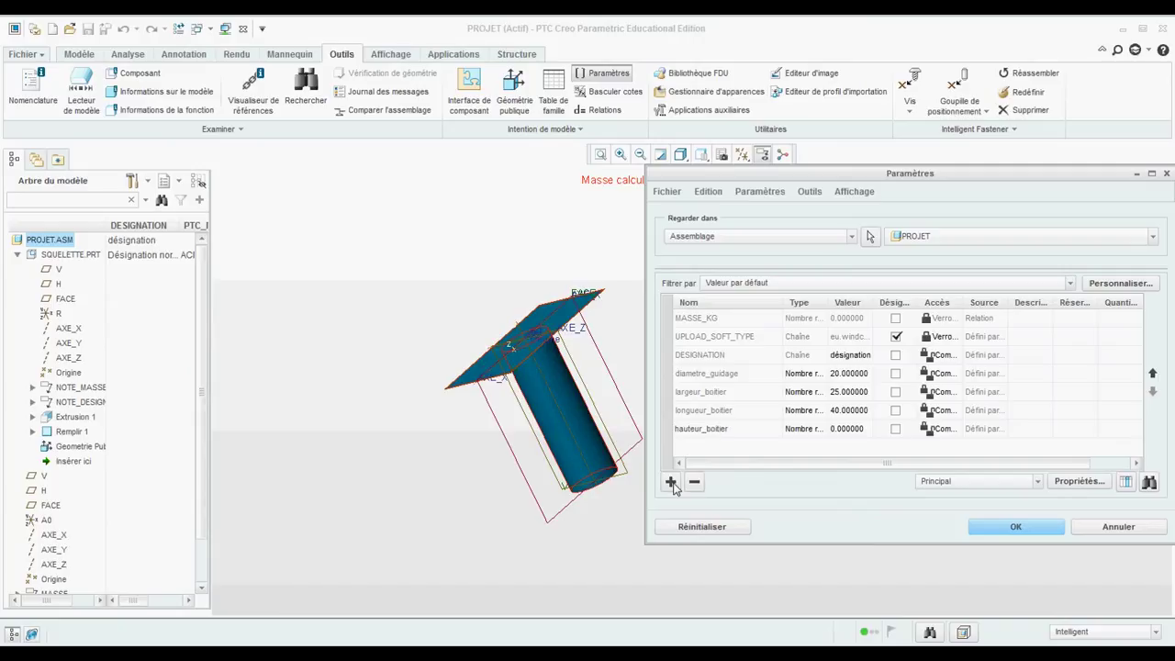
{"action": "left_click", "coordinate": [845, 429]}
{"action": "type", "text": "30"}
{"action": "left_click", "coordinate": [1010, 528]}
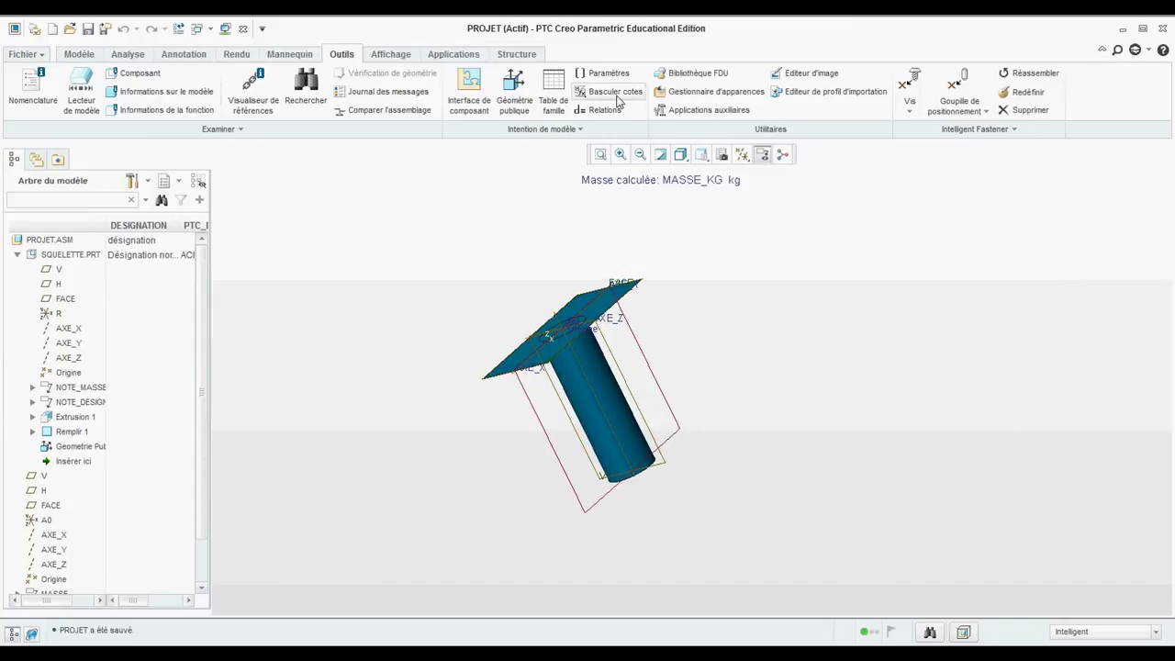
Add an assembly relation in PROJET that equates the skeleton's Extrusion 1 diameter d22:0 to the parameter DIAMETRE_GUIDAGE.
{"action": "left_click", "coordinate": [600, 110]}
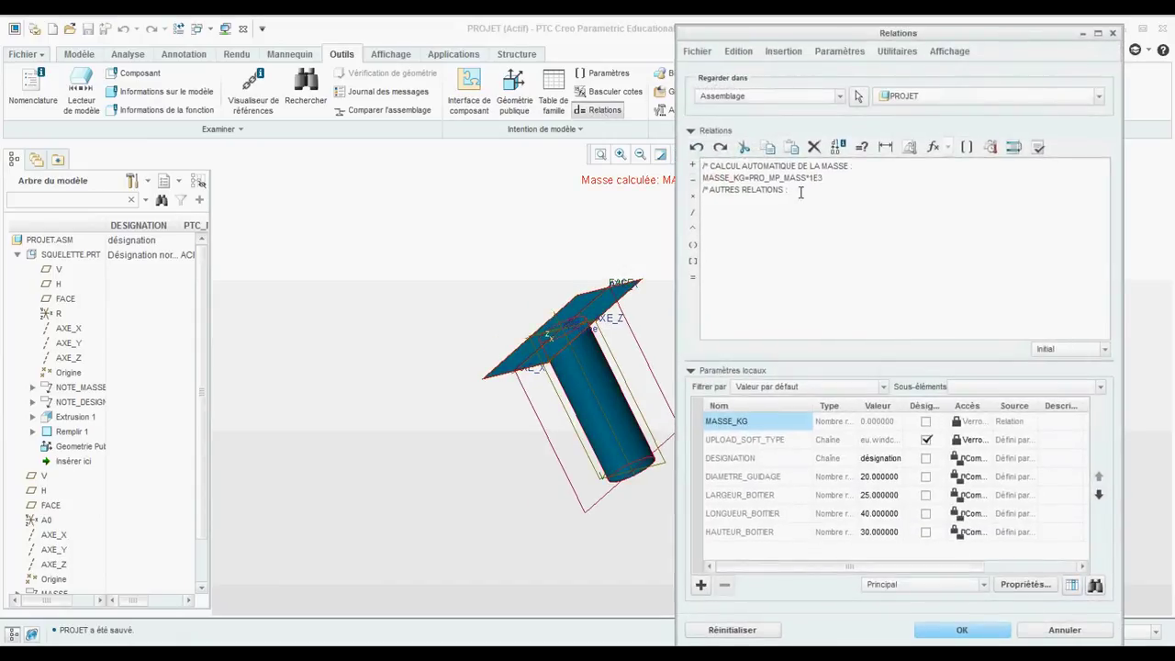
{"action": "key", "text": "Return"}
{"action": "left_click", "coordinate": [76, 418]}
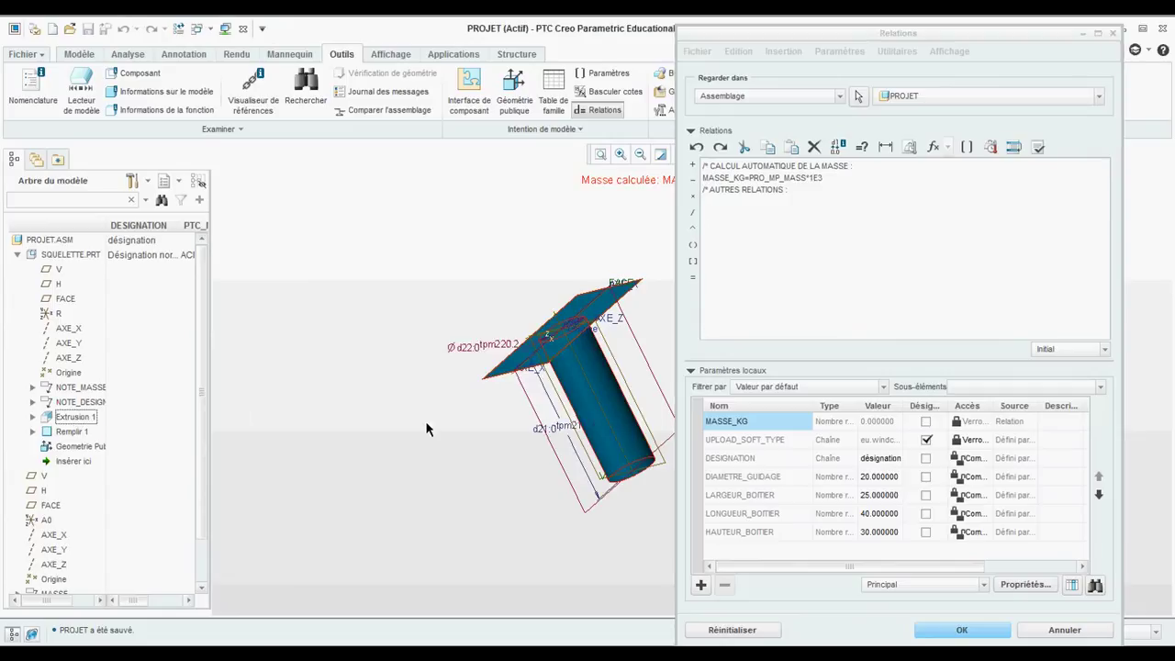
{"action": "mouse_move", "coordinate": [426, 427]}
{"action": "middle_mouse_down"}
{"action": "mouse_move", "coordinate": [446, 427]}
{"action": "mouse_move", "coordinate": [420, 427]}
{"action": "middle_mouse_up"}
{"action": "scroll", "coordinate": [406, 263], "scroll_direction": "up", "scroll_amount": 3}
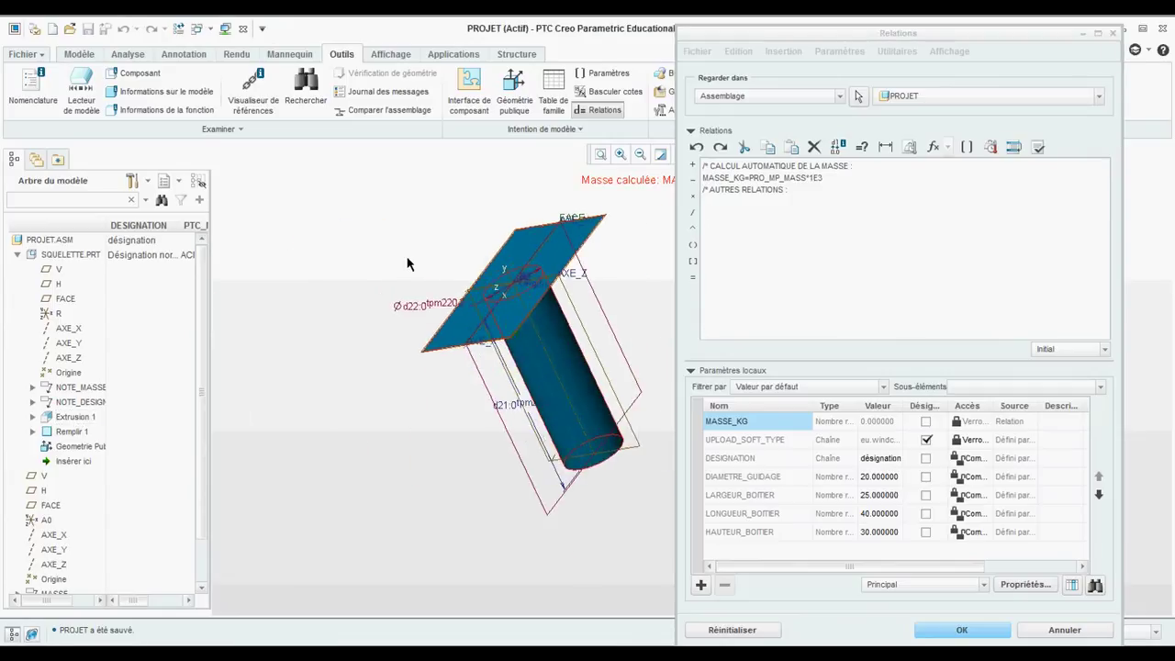
{"action": "left_click", "coordinate": [439, 320]}
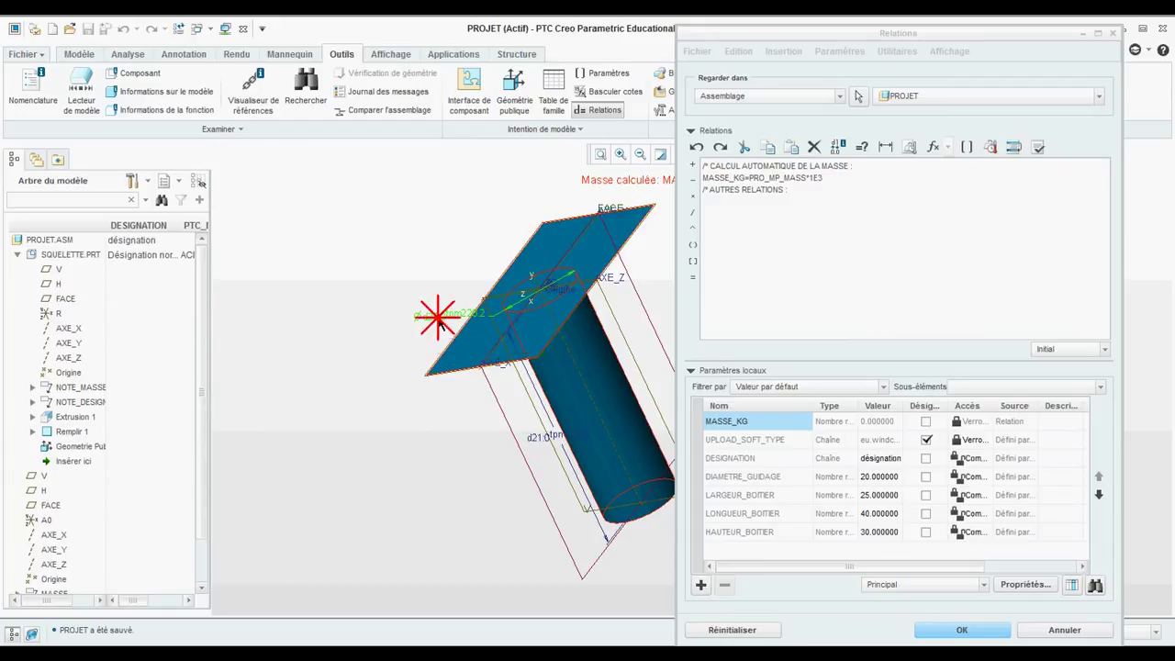
{"action": "left_click", "coordinate": [694, 277]}
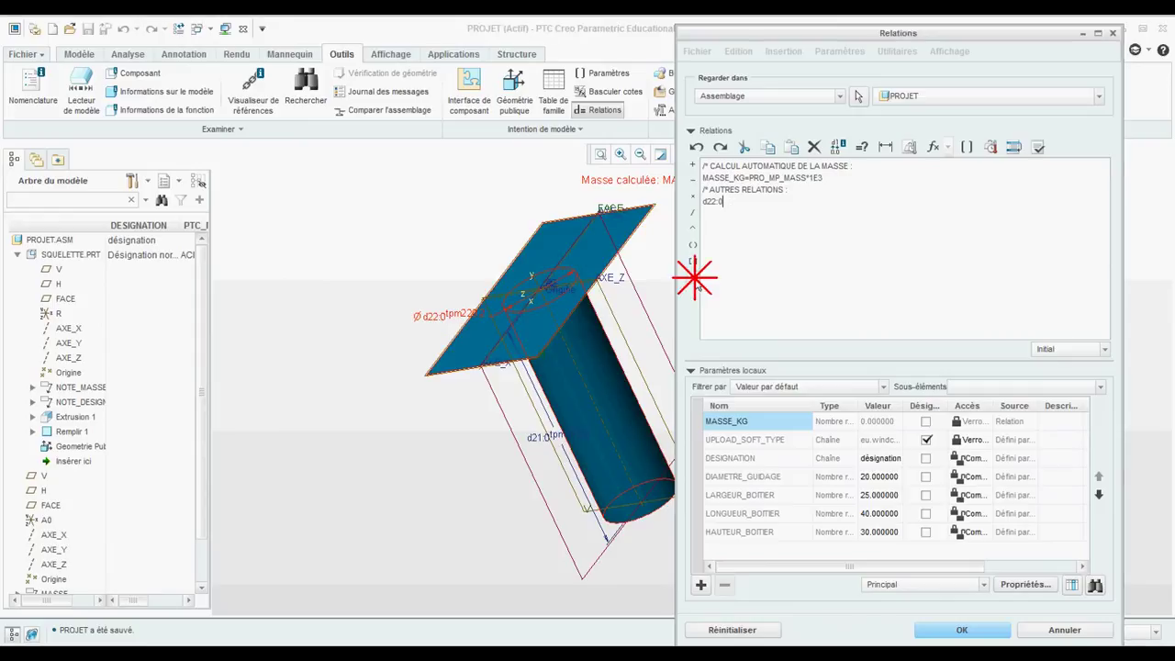
{"action": "left_click", "coordinate": [691, 370]}
{"action": "left_click", "coordinate": [701, 372]}
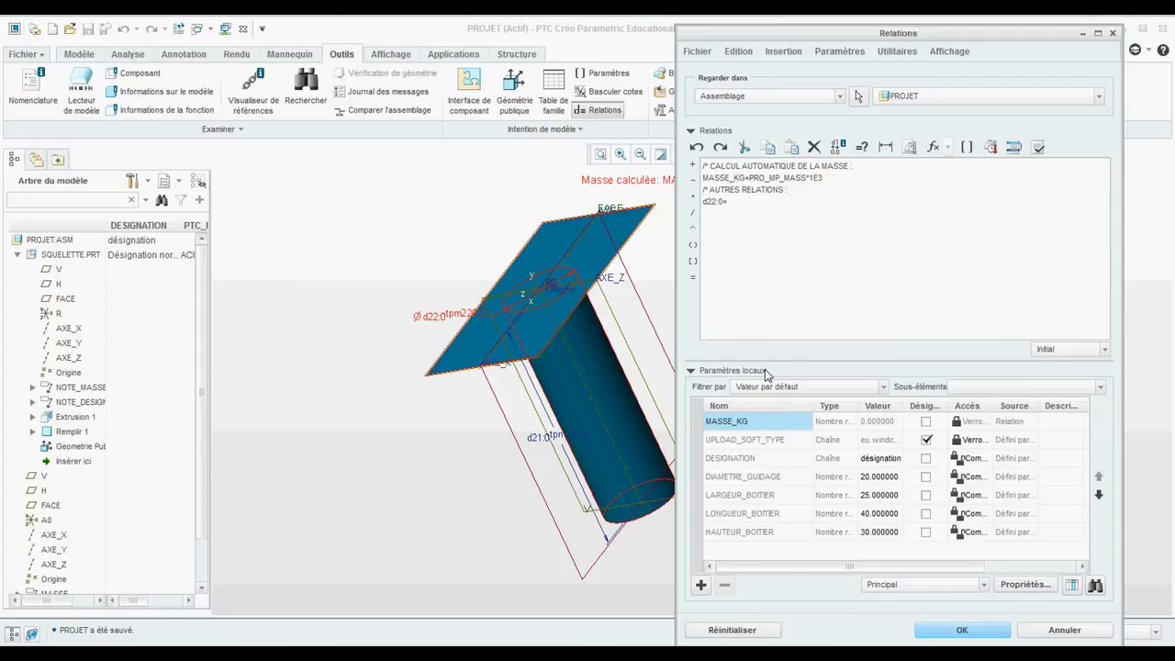
{"action": "left_click", "coordinate": [755, 478]}
{"action": "right_click", "coordinate": [755, 478]}
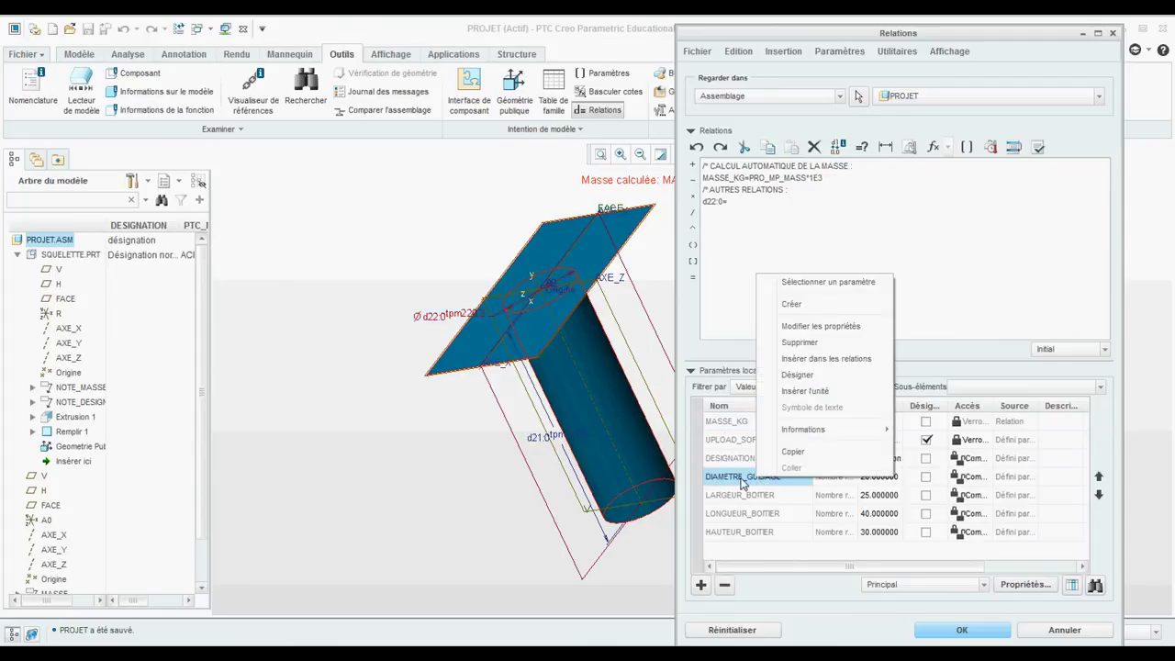
{"action": "left_click", "coordinate": [820, 359]}
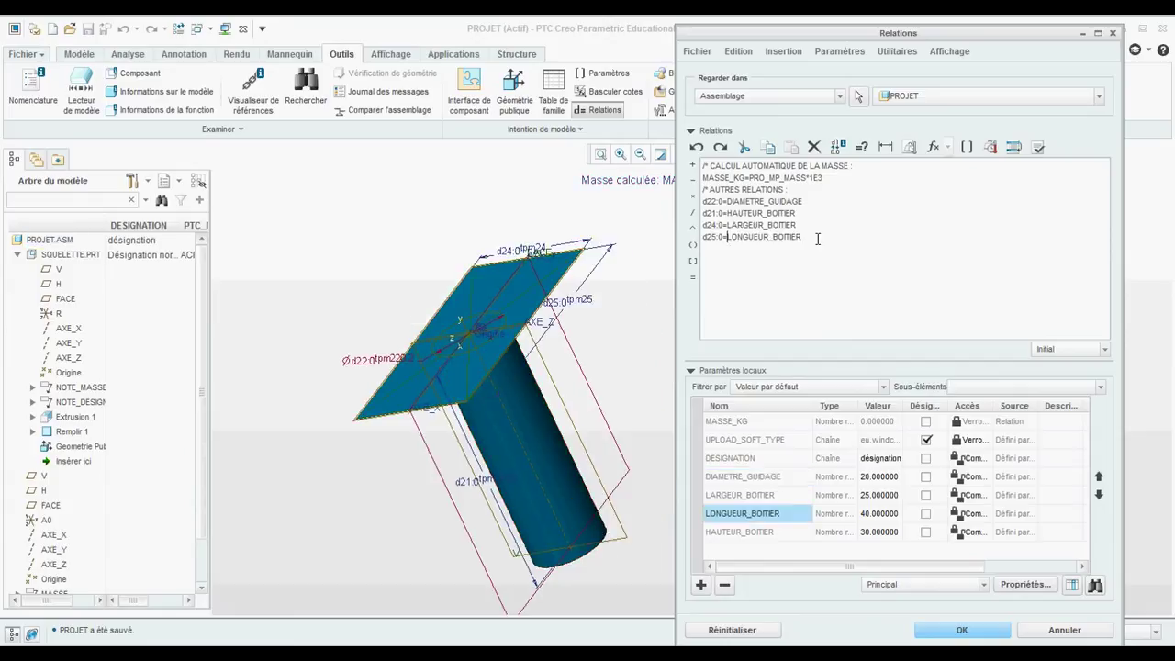
Verify the PROJET assembly relations and accept them.
{"action": "left_click", "coordinate": [1038, 149]}
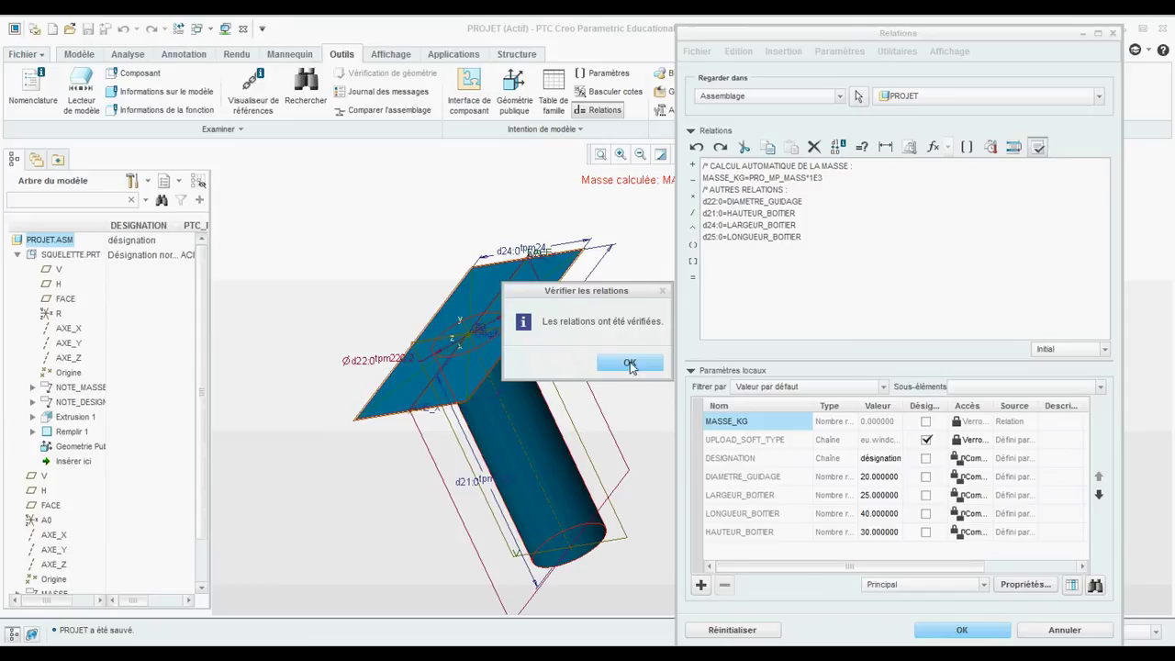
{"action": "left_click", "coordinate": [630, 364]}
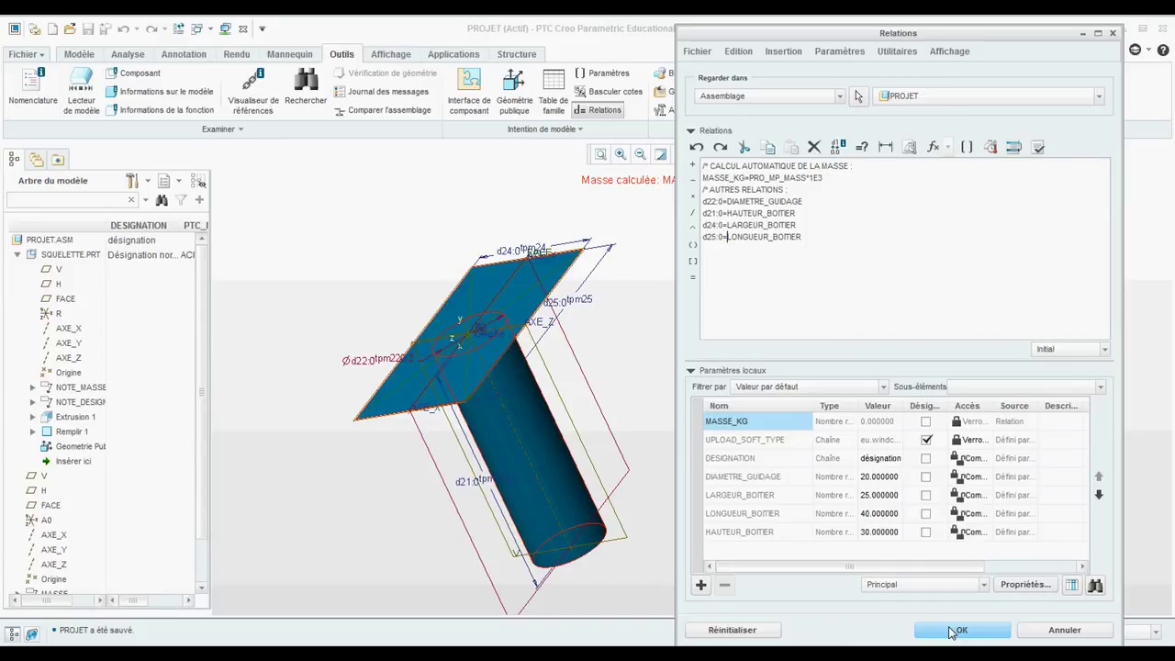
{"action": "left_click", "coordinate": [952, 631]}
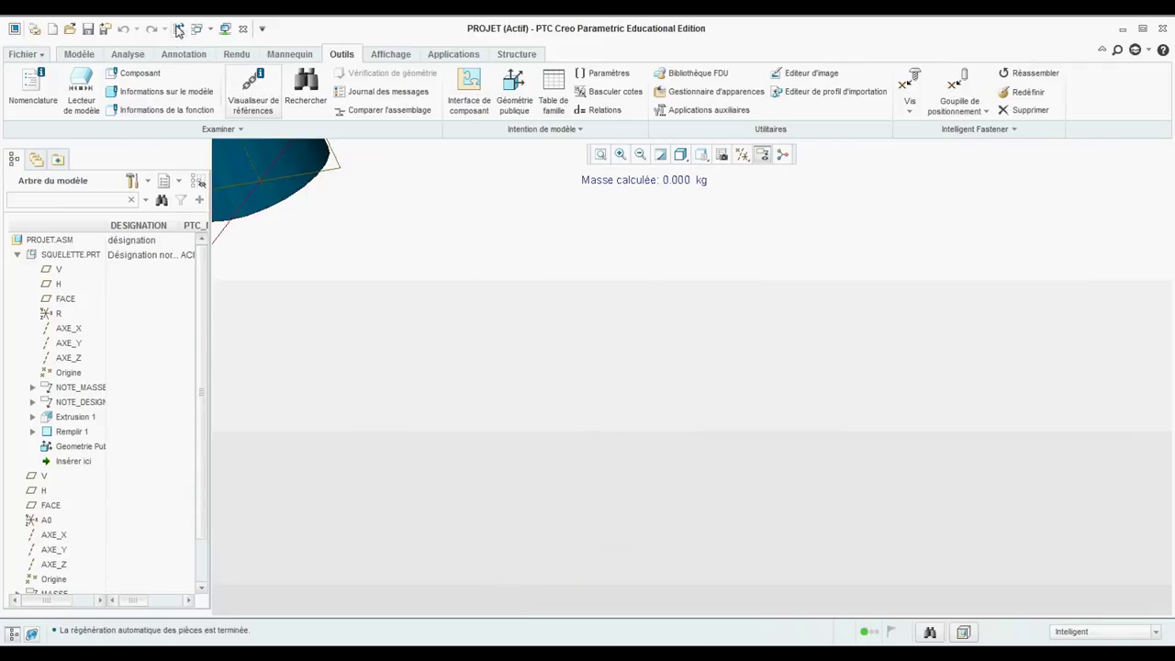
Set the assembly parameter DIAMETRE_GUIDAGE to 12 and regenerate the PROJET assembly.
{"action": "scroll", "coordinate": [661, 489], "scroll_direction": "up", "scroll_amount": 4}
{"action": "scroll", "coordinate": [437, 257], "scroll_direction": "down", "scroll_amount": 3}
{"action": "mouse_move", "coordinate": [601, 322]}
{"action": "middle_mouse_down"}
{"action": "mouse_move", "coordinate": [561, 322]}
{"action": "mouse_move", "coordinate": [588, 324]}
{"action": "middle_mouse_up"}
{"action": "scroll", "coordinate": [692, 356], "scroll_direction": "up", "scroll_amount": 4}
{"action": "scroll", "coordinate": [765, 327], "scroll_direction": "down", "scroll_amount": 3}
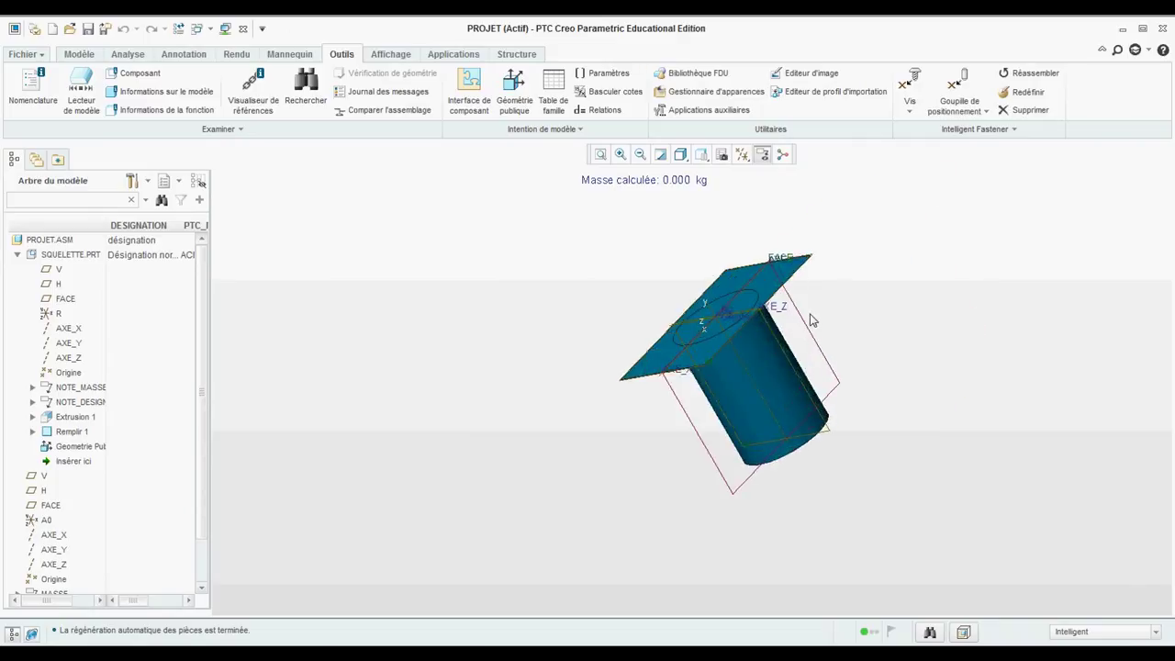
{"action": "scroll", "coordinate": [814, 318], "scroll_direction": "down", "scroll_amount": 2}
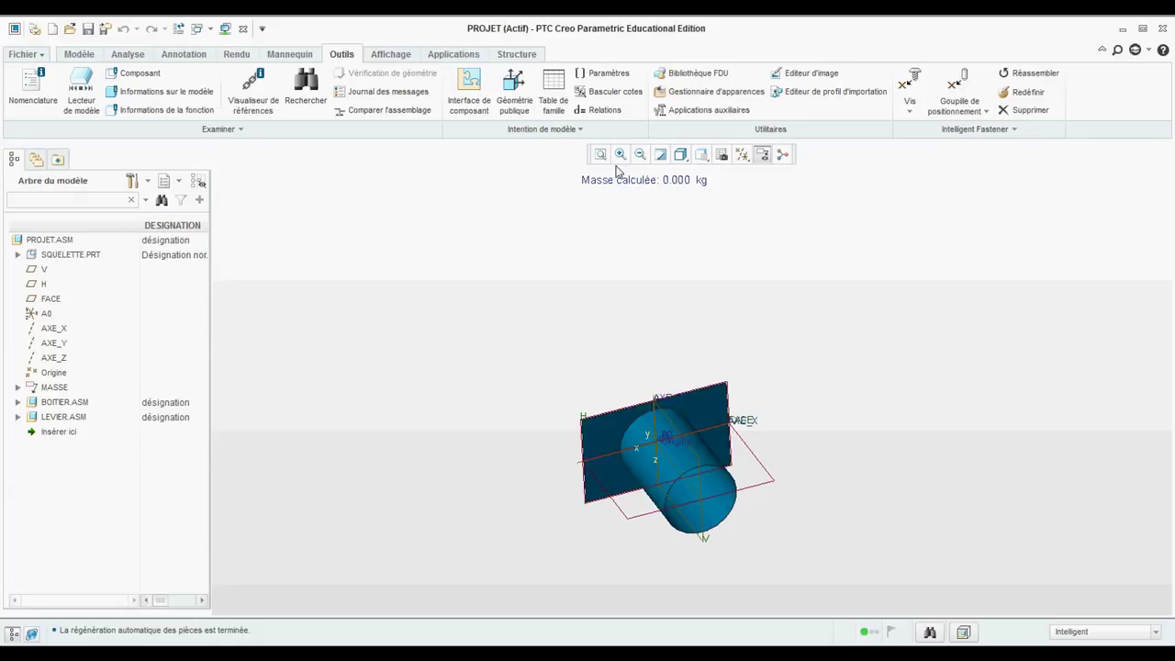
{"action": "left_click", "coordinate": [601, 76]}
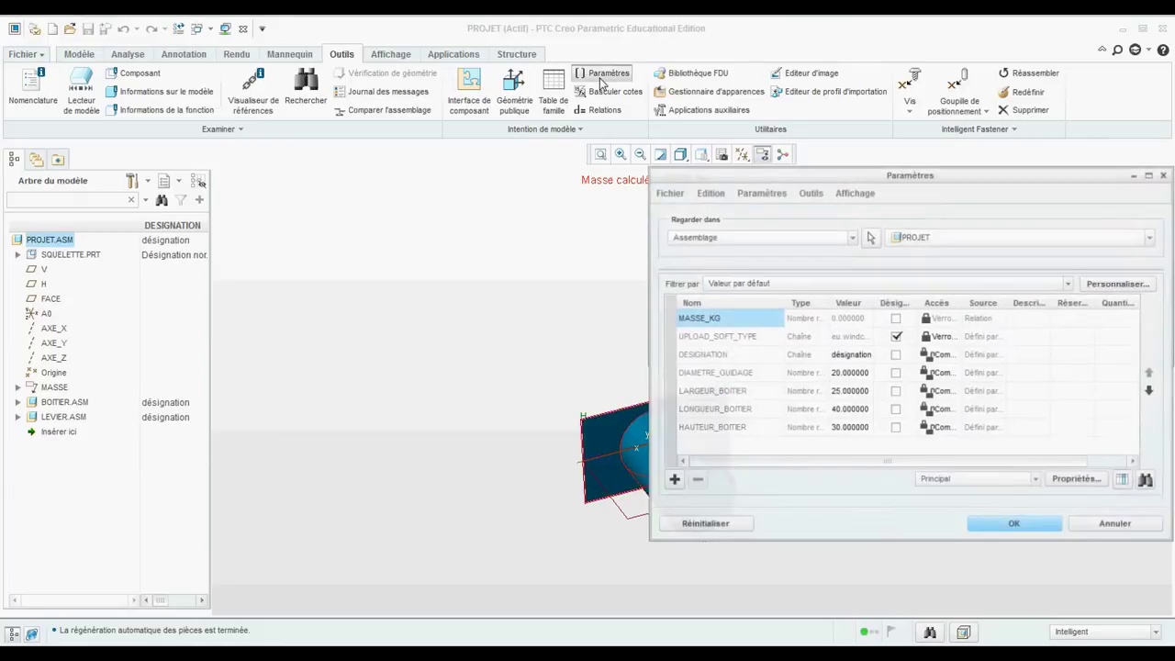
{"action": "left_click", "coordinate": [852, 373]}
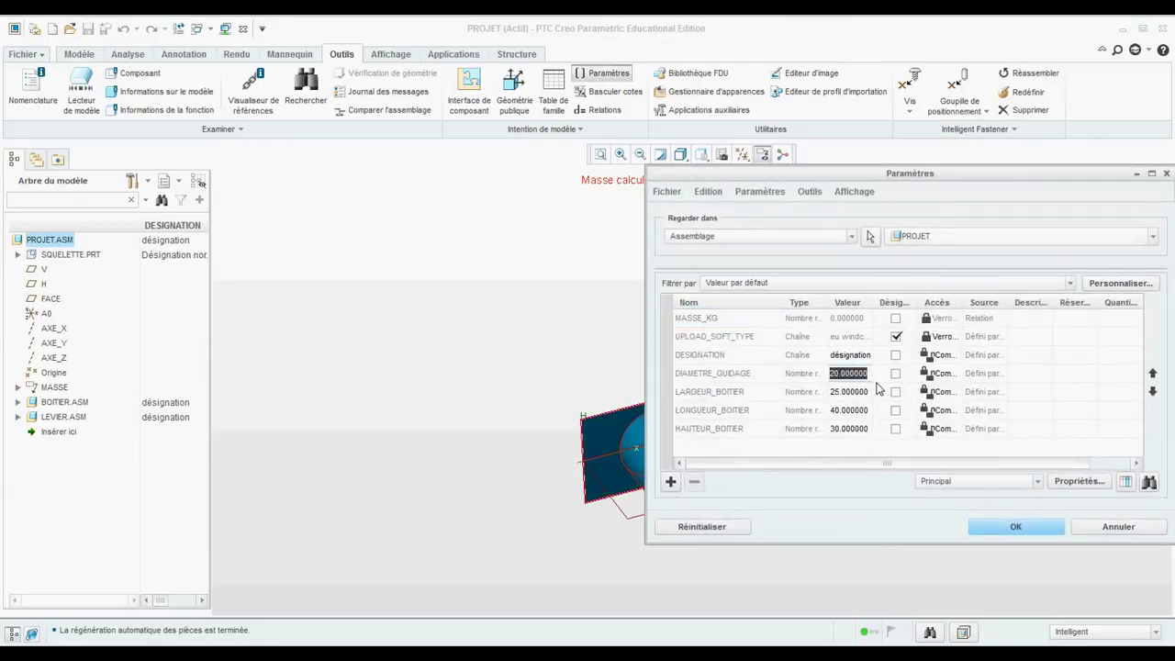
{"action": "type", "text": "12"}
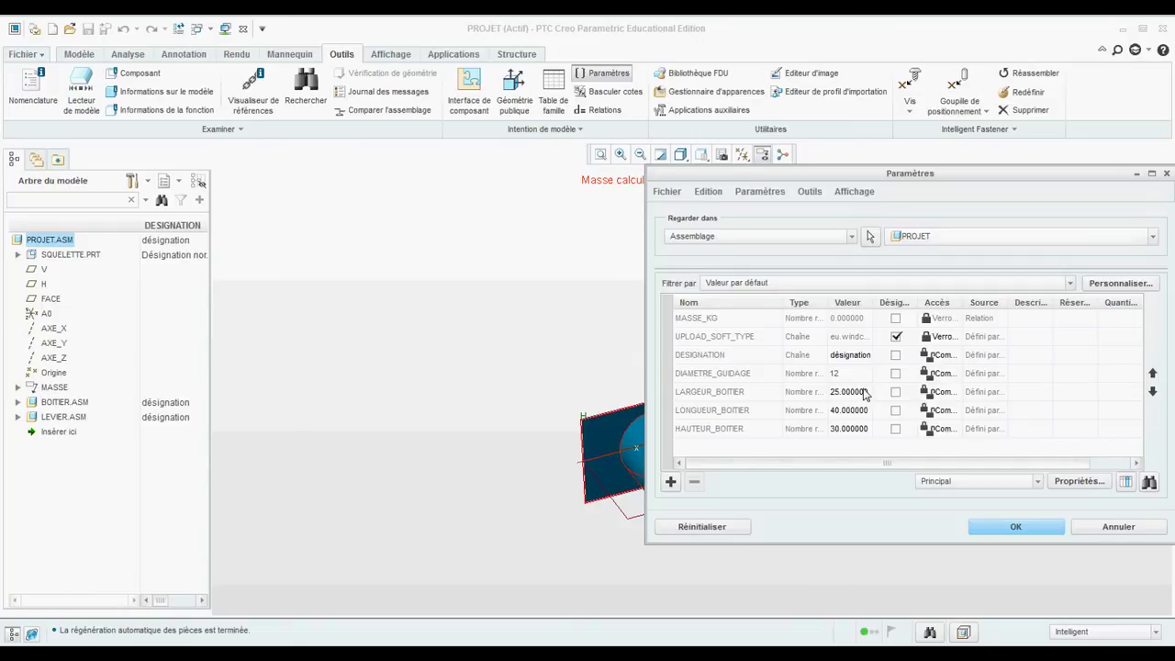
{"action": "left_click", "coordinate": [1014, 526]}
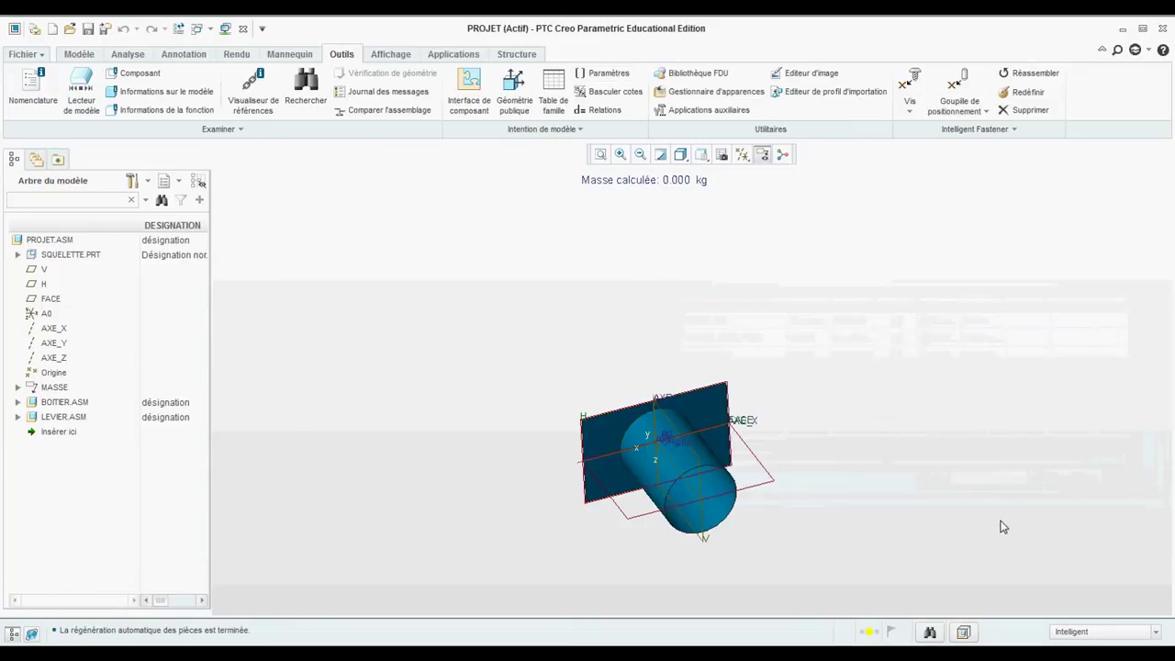
{"action": "left_click", "coordinate": [180, 32]}
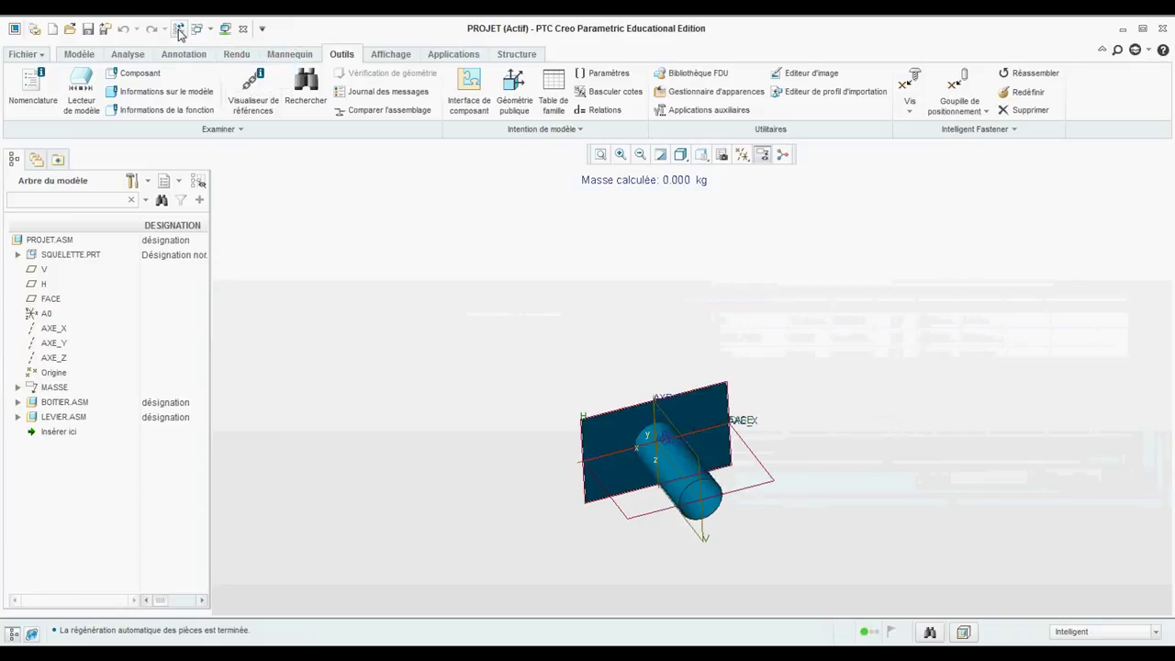
Measure the diameter of the skeleton cylinder in the PROJET assembly and close the measurement.
{"action": "left_click", "coordinate": [126, 56]}
{"action": "left_click", "coordinate": [440, 108]}
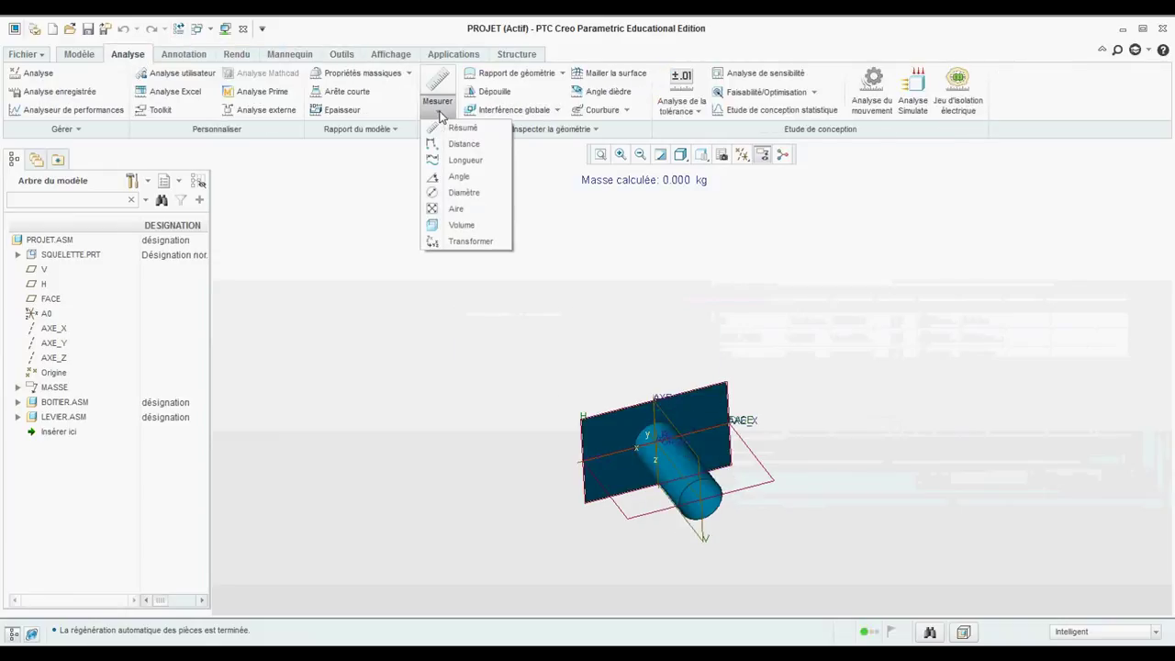
{"action": "left_click", "coordinate": [450, 191]}
{"action": "left_click", "coordinate": [679, 474]}
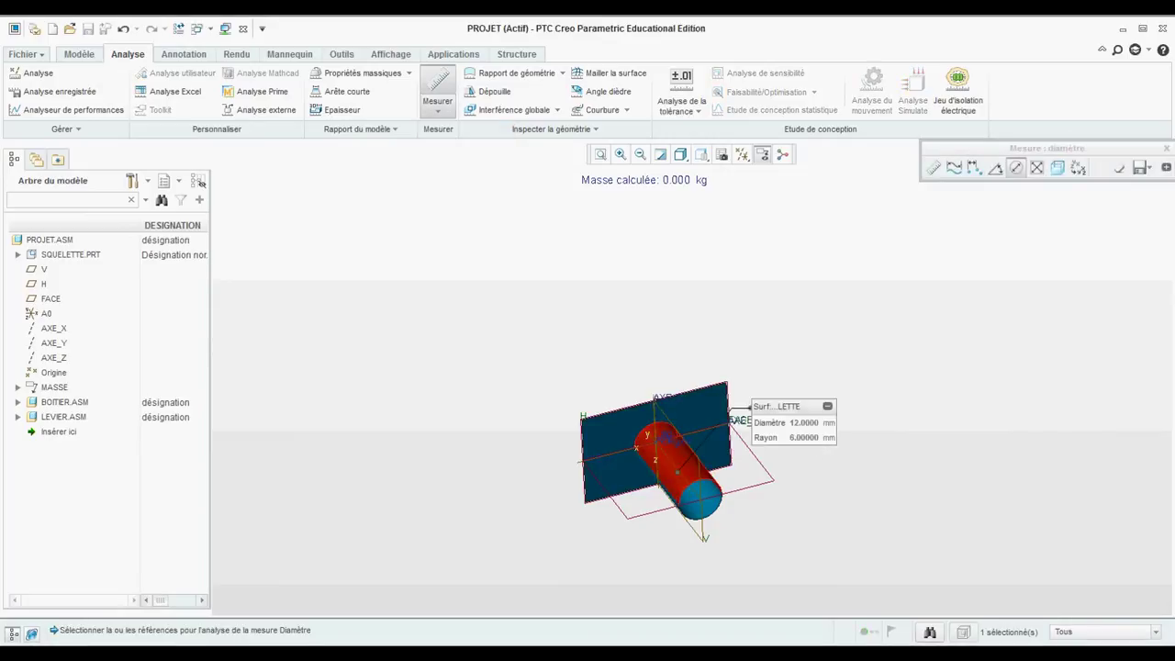
{"action": "left_click", "coordinate": [1167, 149]}
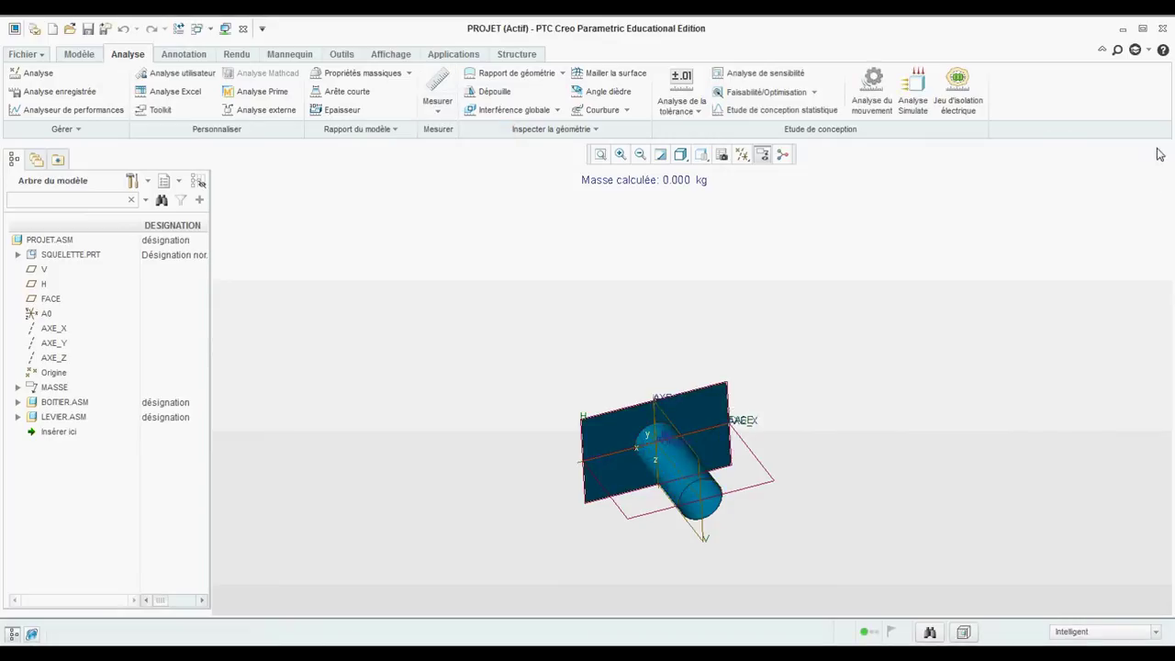
Open LEVIER.ASM on its own, measure the diameter of its copied cylinder, and close its window to return to PROJET.
{"action": "left_click", "coordinate": [62, 418]}
{"action": "right_click", "coordinate": [62, 417]}
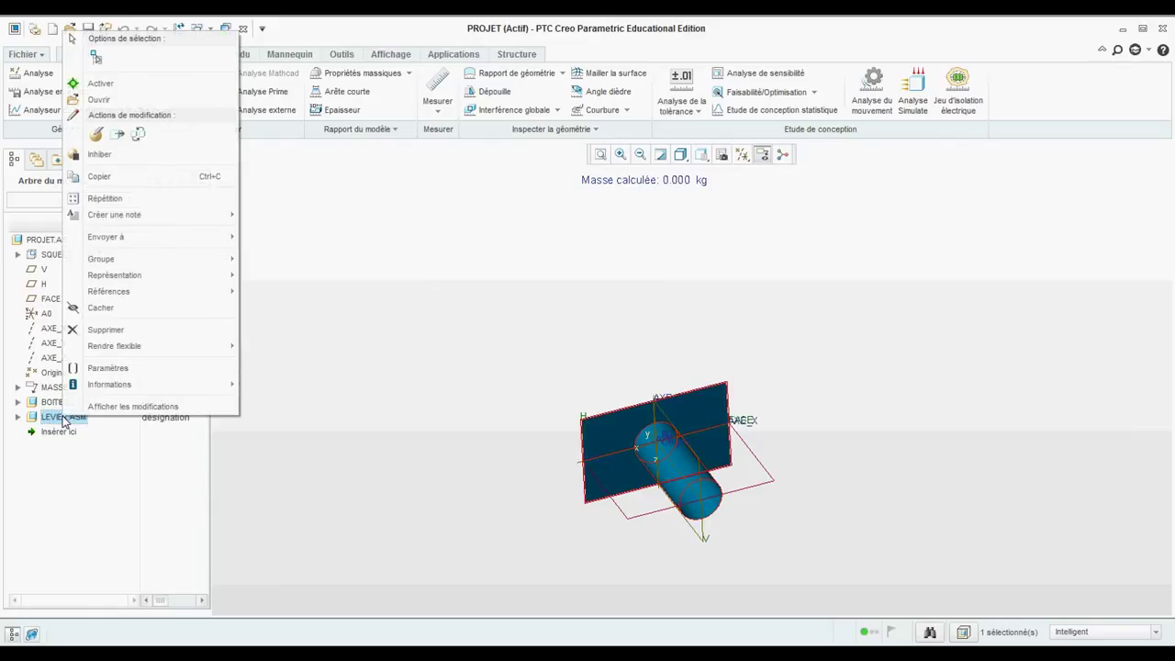
{"action": "left_click", "coordinate": [91, 97]}
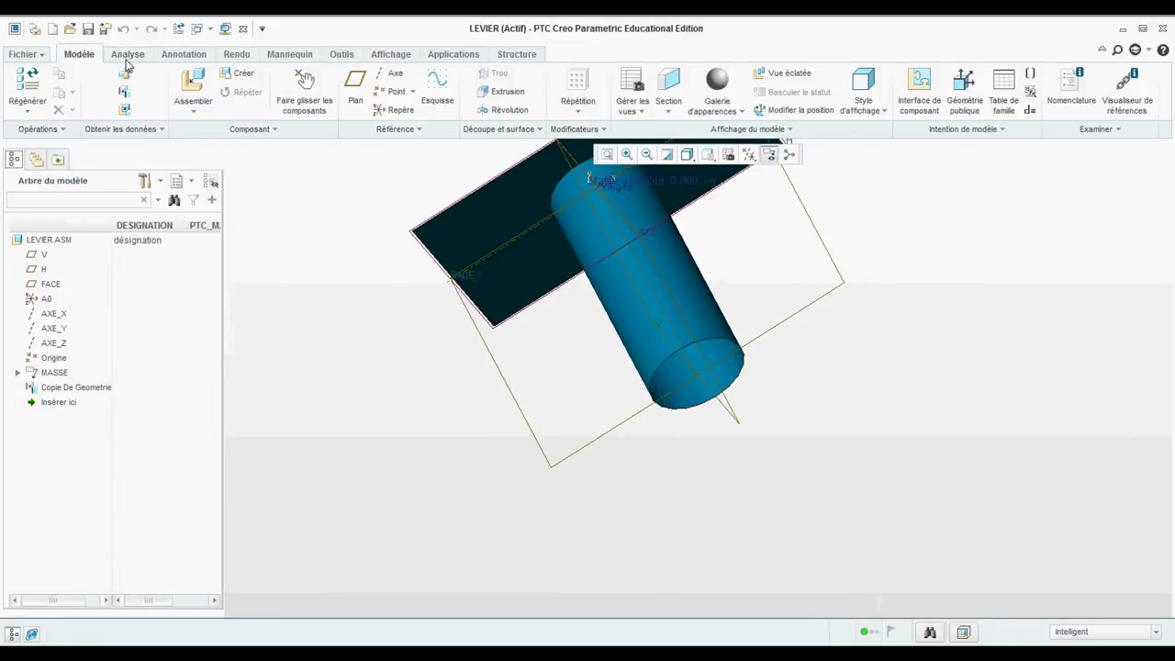
{"action": "left_click", "coordinate": [129, 55]}
{"action": "left_click", "coordinate": [437, 99]}
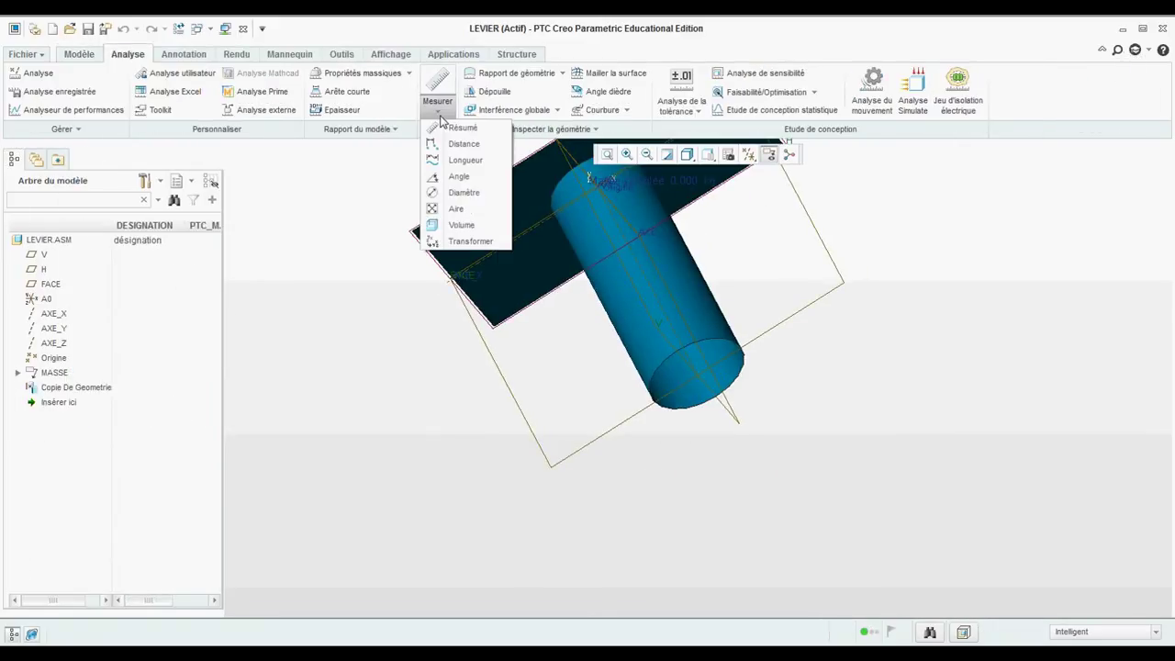
{"action": "left_click", "coordinate": [461, 193]}
{"action": "left_click", "coordinate": [695, 292]}
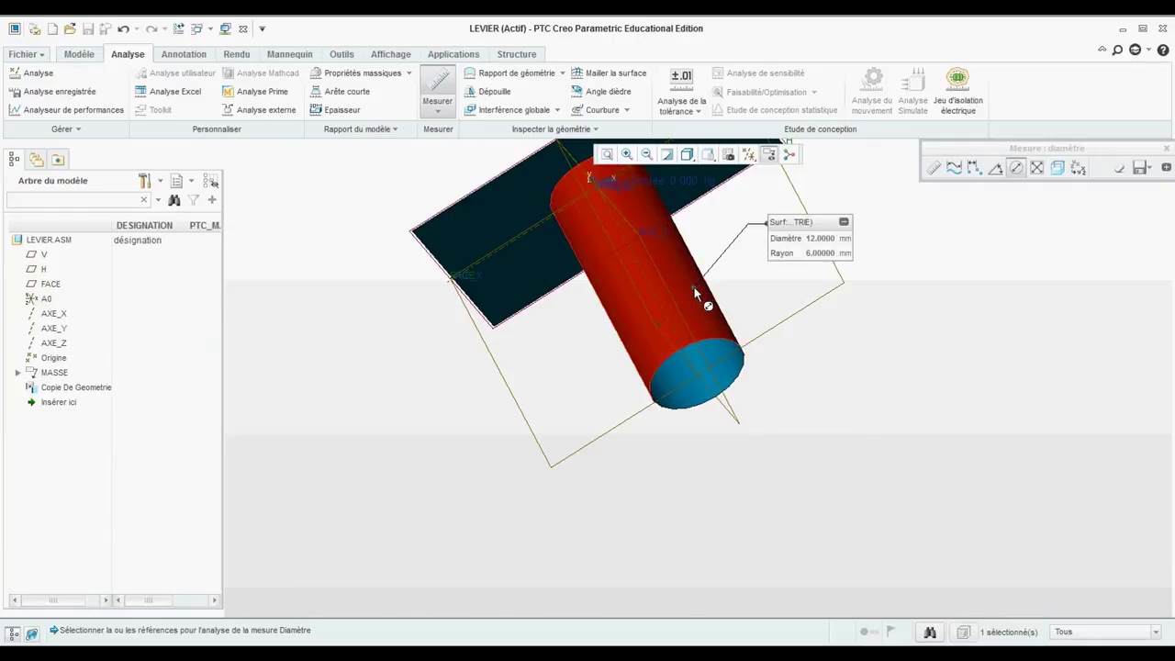
{"action": "left_click", "coordinate": [1167, 149]}
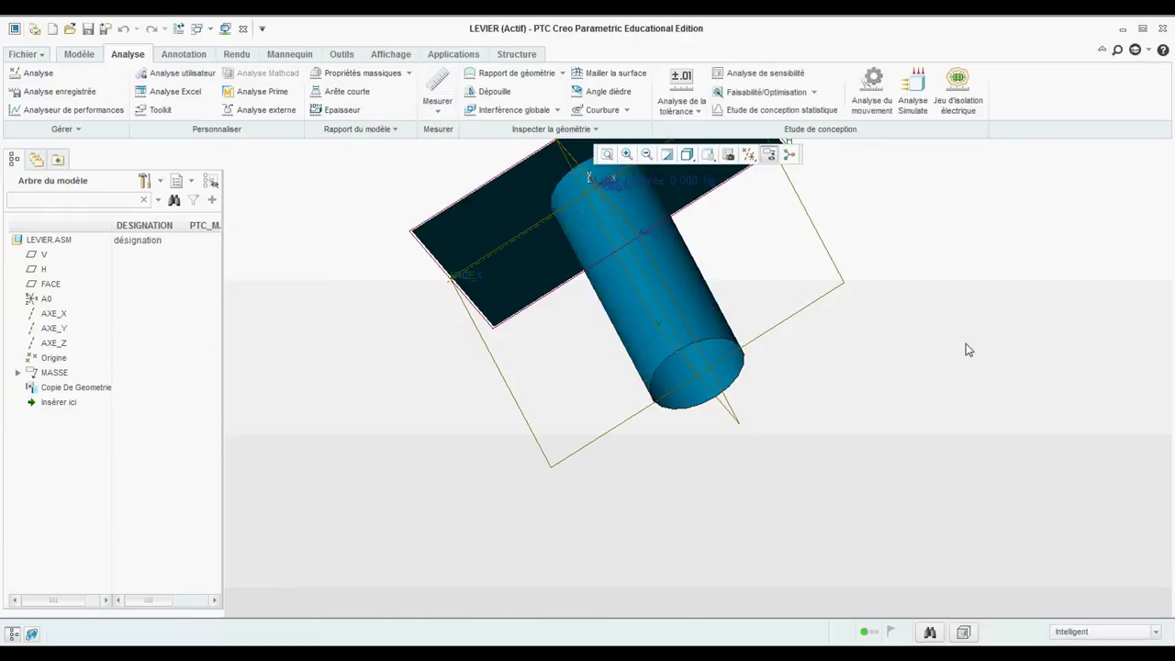
{"action": "left_click", "coordinate": [245, 29]}
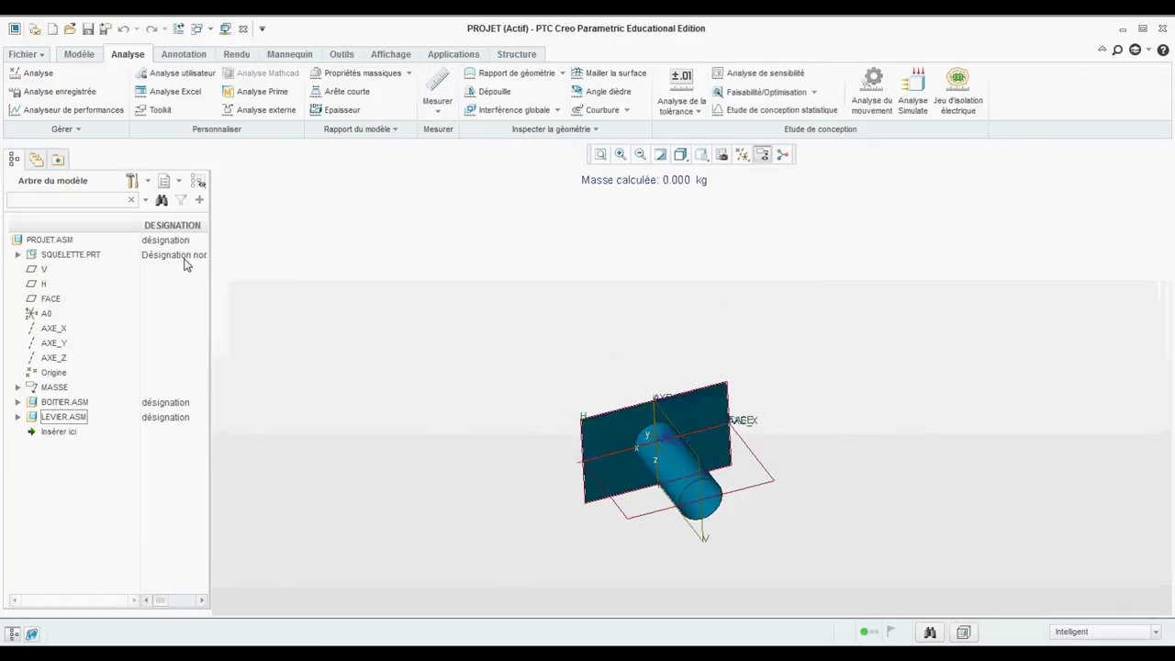
Review the parameter list of the PROJET assembly and leave it without making changes.
{"action": "left_click", "coordinate": [338, 55]}
{"action": "left_click", "coordinate": [599, 73]}
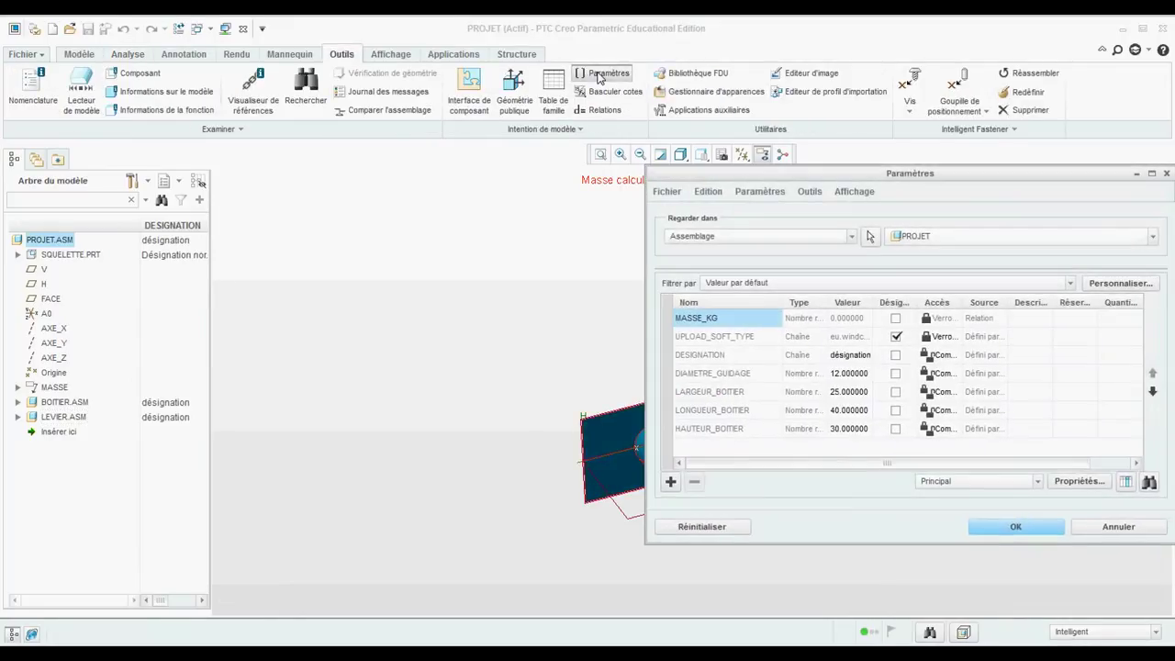
{"action": "left_click", "coordinate": [1120, 528]}
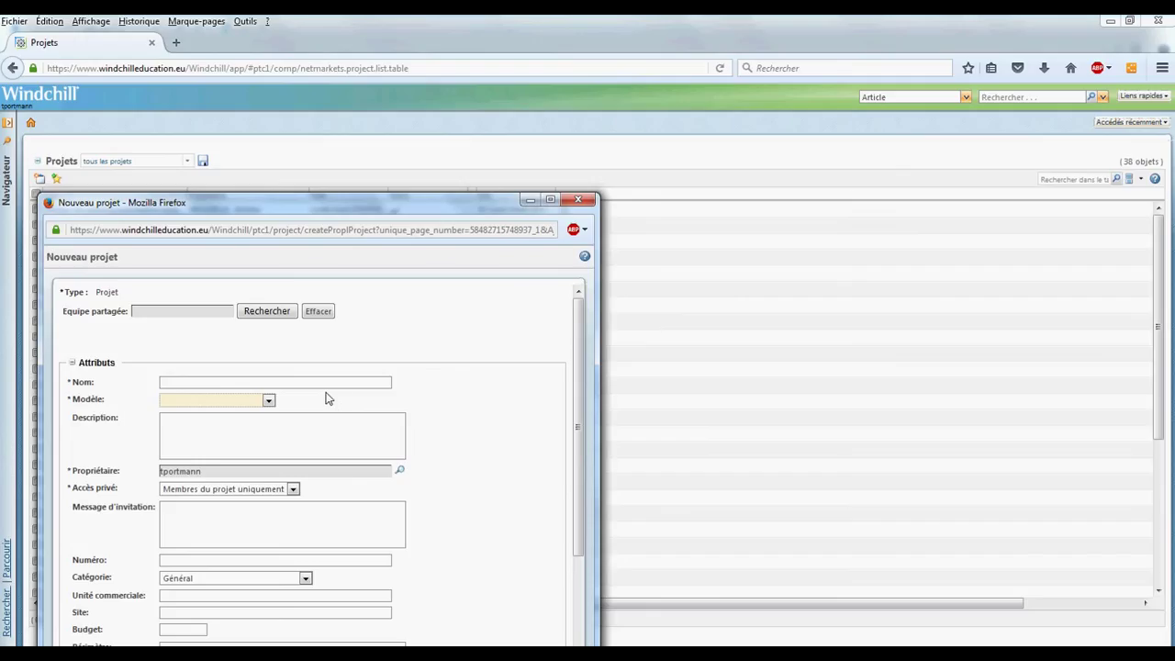
In Windchill, create a new project named projet based on the template Modèle projet Couffignal.
{"action": "left_click", "coordinate": [334, 383]}
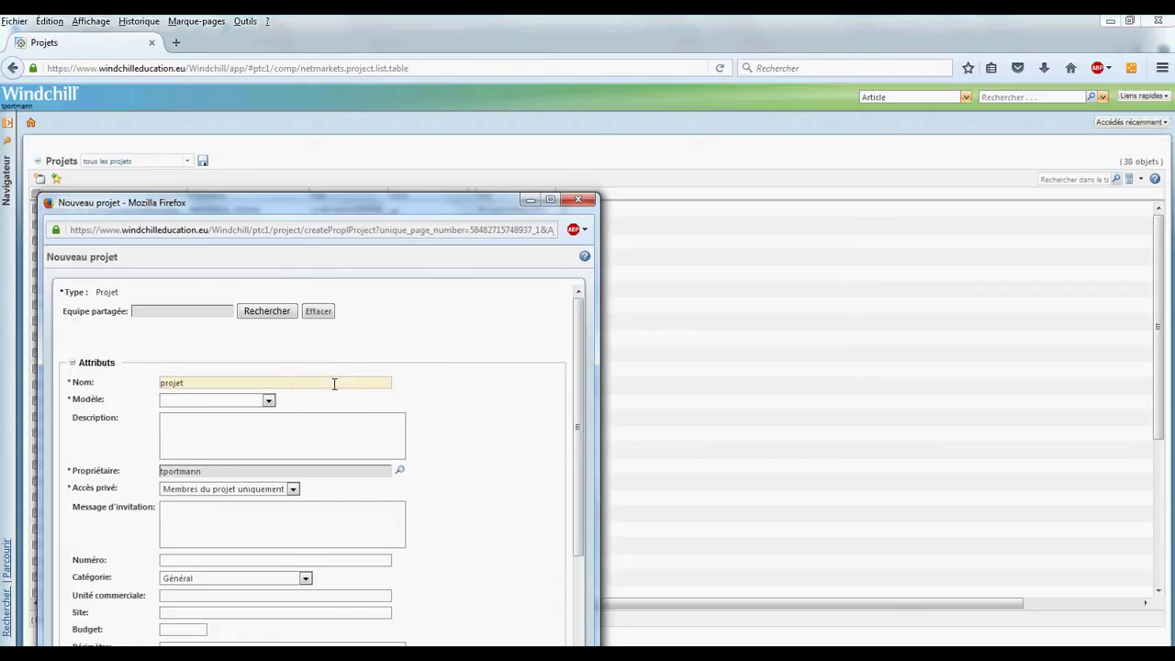
{"action": "left_click", "coordinate": [268, 400]}
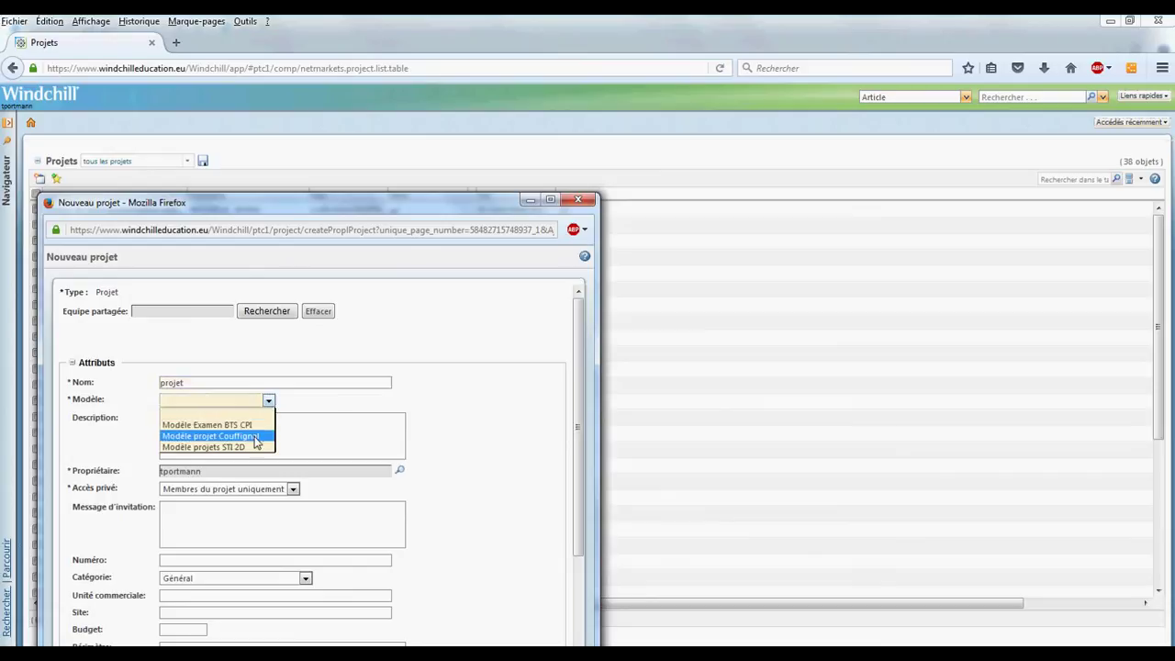
{"action": "left_click", "coordinate": [249, 430]}
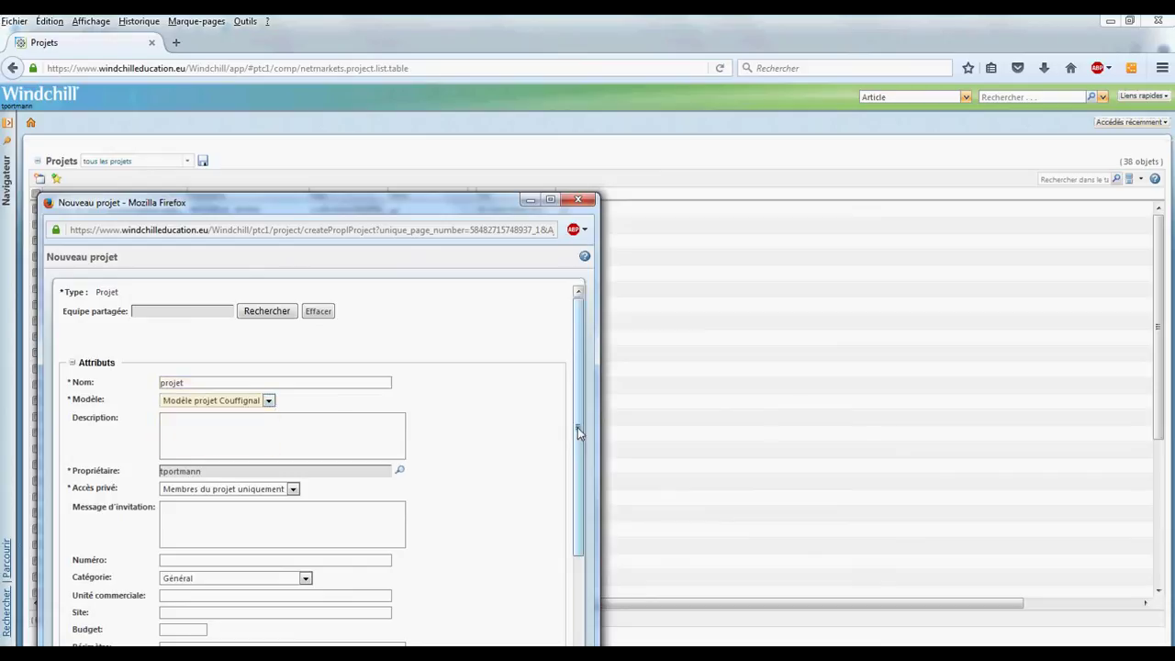
{"action": "left_click_drag", "start_coordinate": [484, 206], "coordinate": [489, 82]}
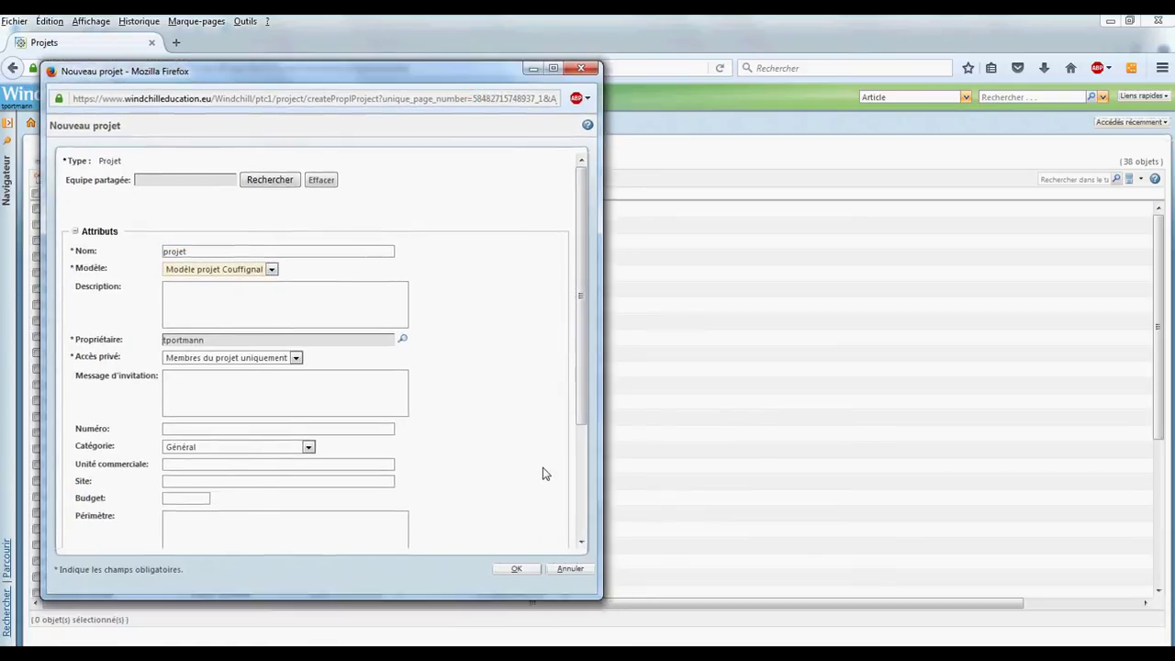
{"action": "left_click", "coordinate": [582, 394]}
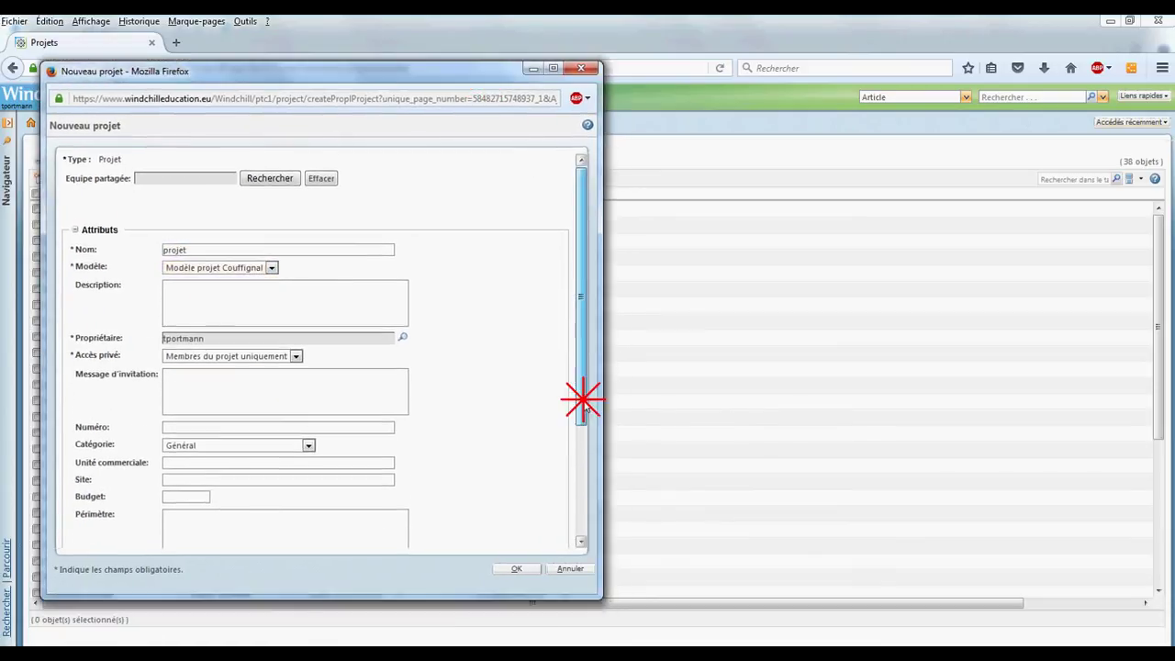
{"action": "left_click", "coordinate": [517, 568]}
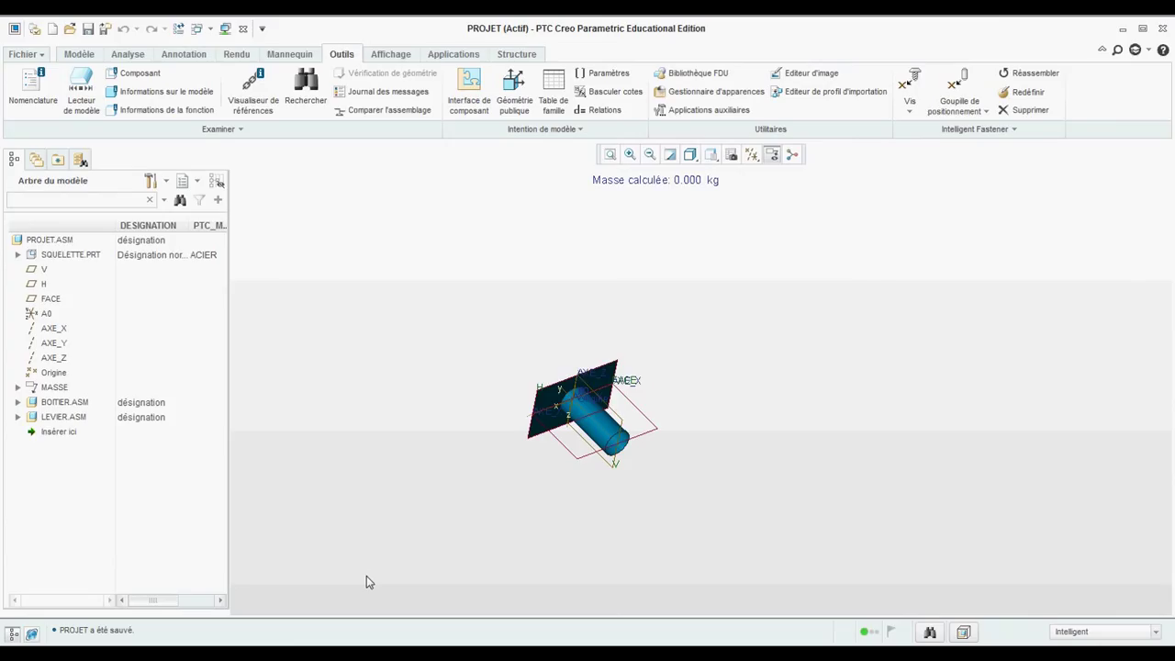
Activate the workspace linked to projet (Project) on the ptc server, agreeing to erase all objects in session.
{"action": "left_click", "coordinate": [42, 242]}
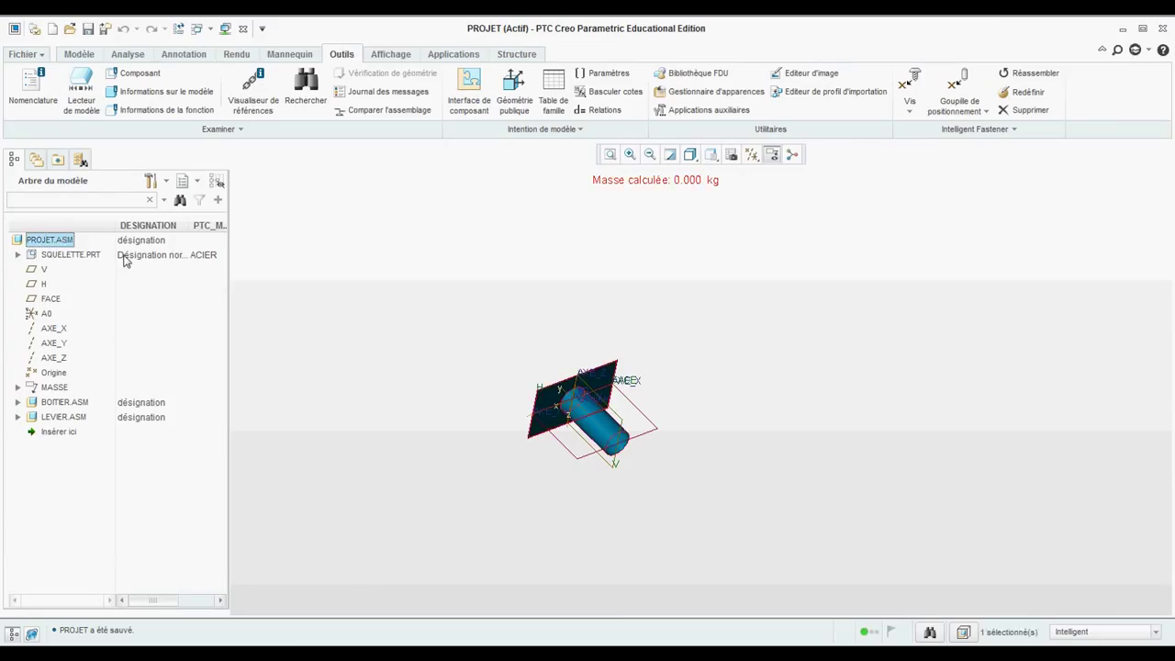
{"action": "left_click", "coordinate": [27, 56]}
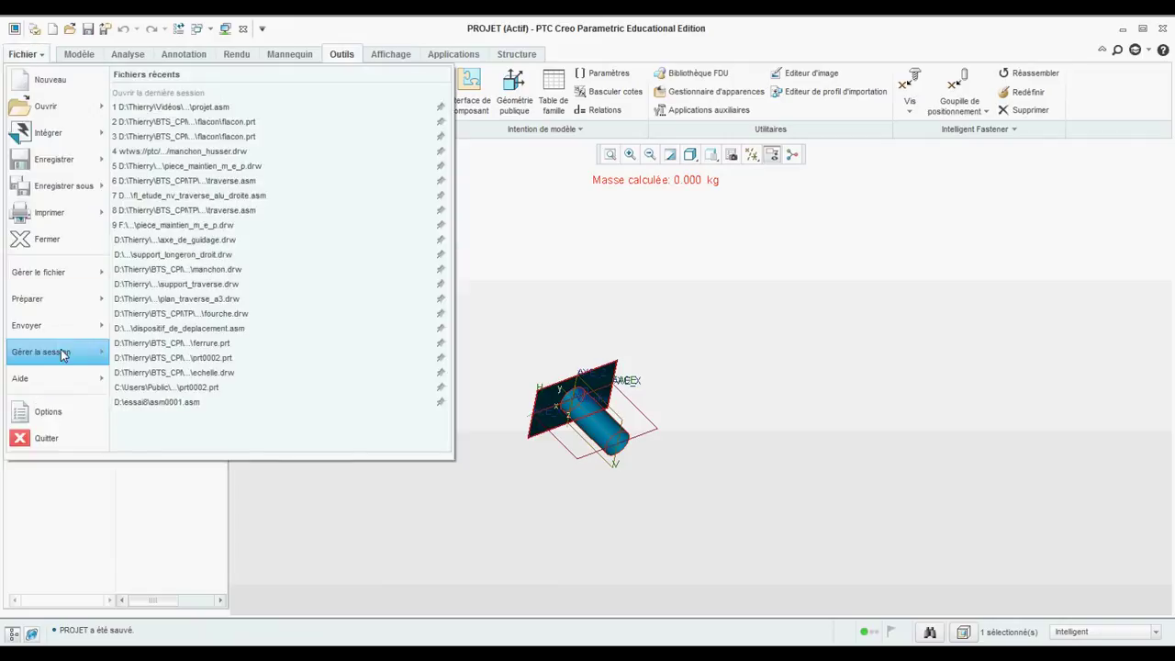
{"action": "mouse_move", "coordinate": [61, 351]}
{"action": "left_click", "coordinate": [202, 292]}
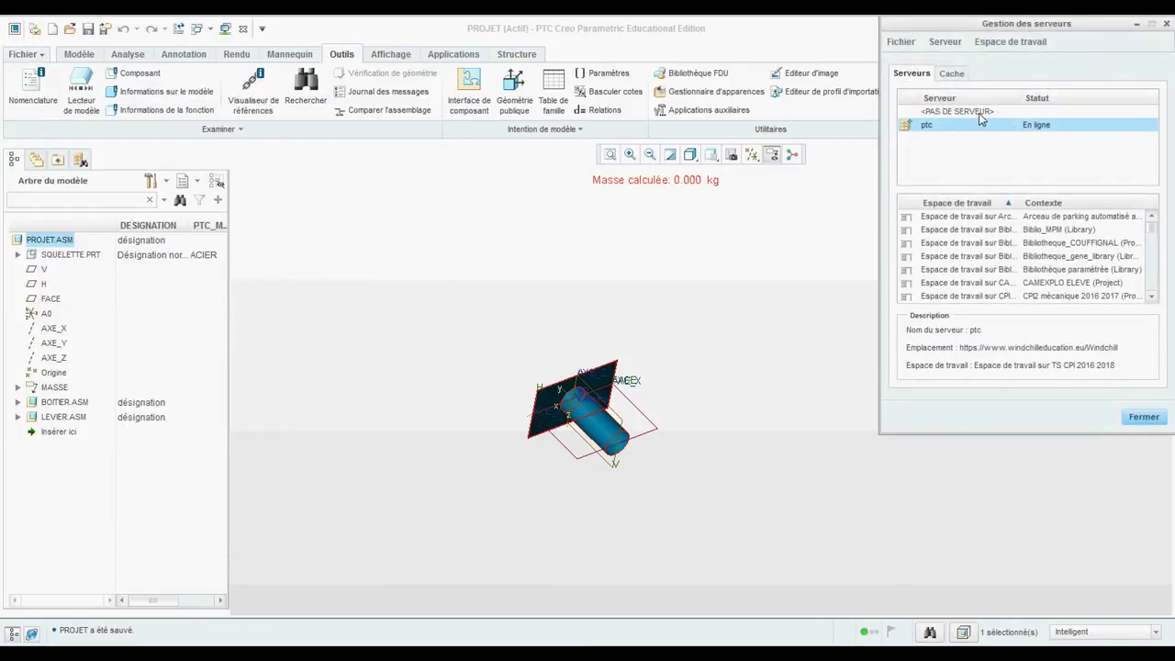
{"action": "scroll", "coordinate": [1071, 299], "scroll_direction": "down", "scroll_amount": 5}
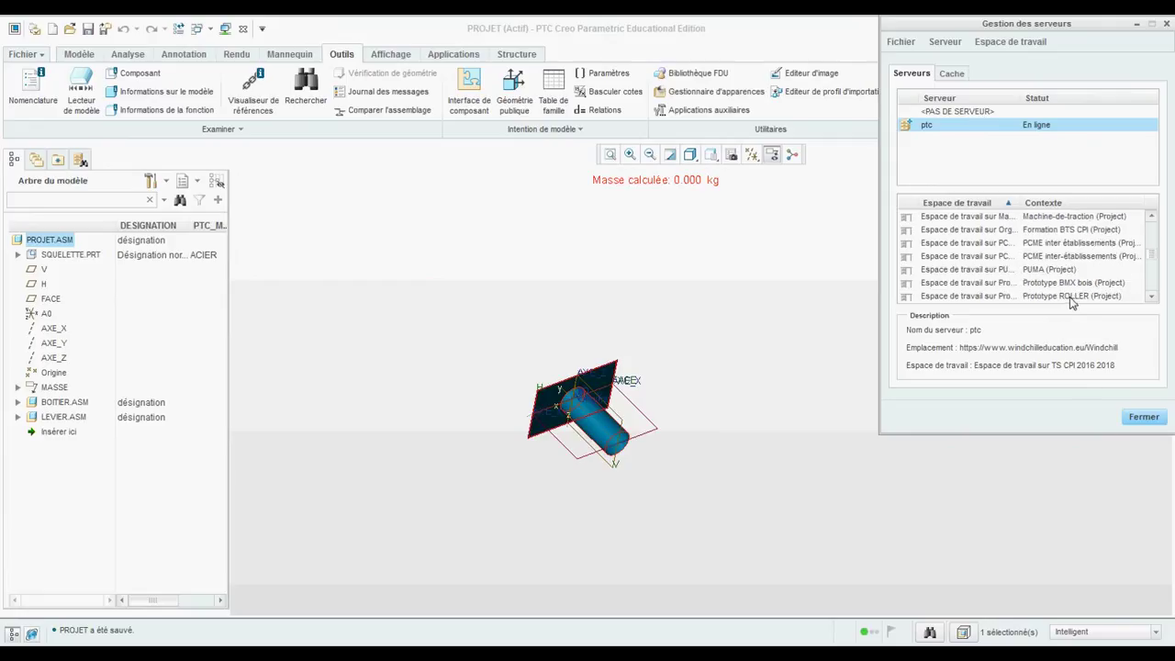
{"action": "scroll", "coordinate": [1071, 302], "scroll_direction": "down", "scroll_amount": 2}
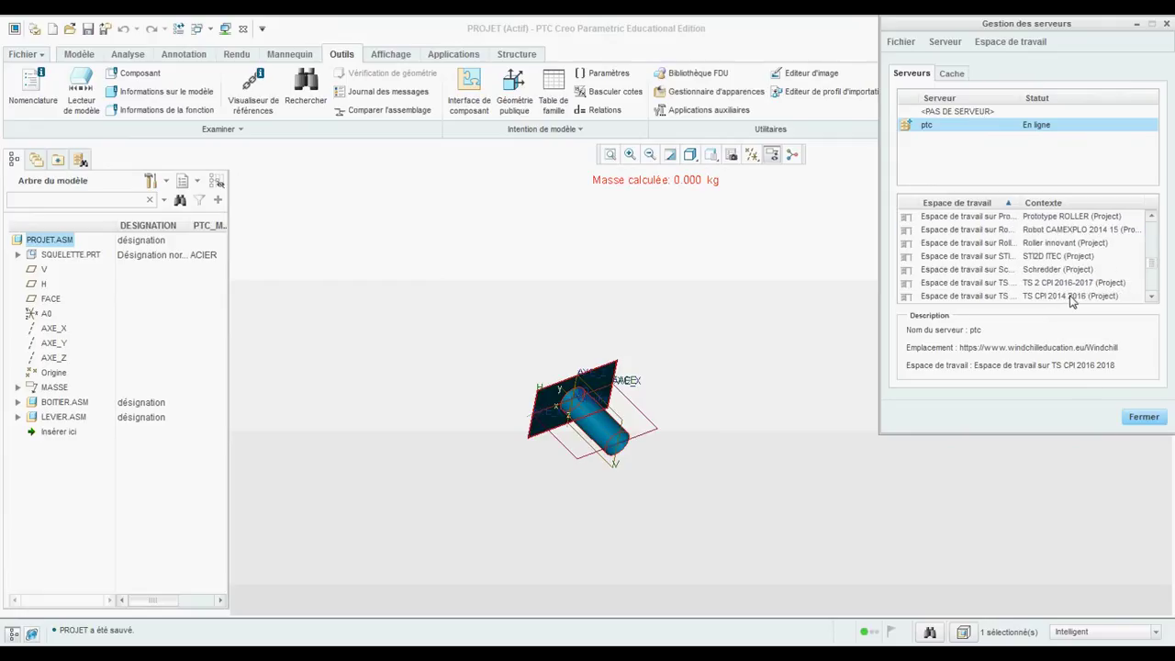
{"action": "scroll", "coordinate": [1071, 302], "scroll_direction": "down", "scroll_amount": 3}
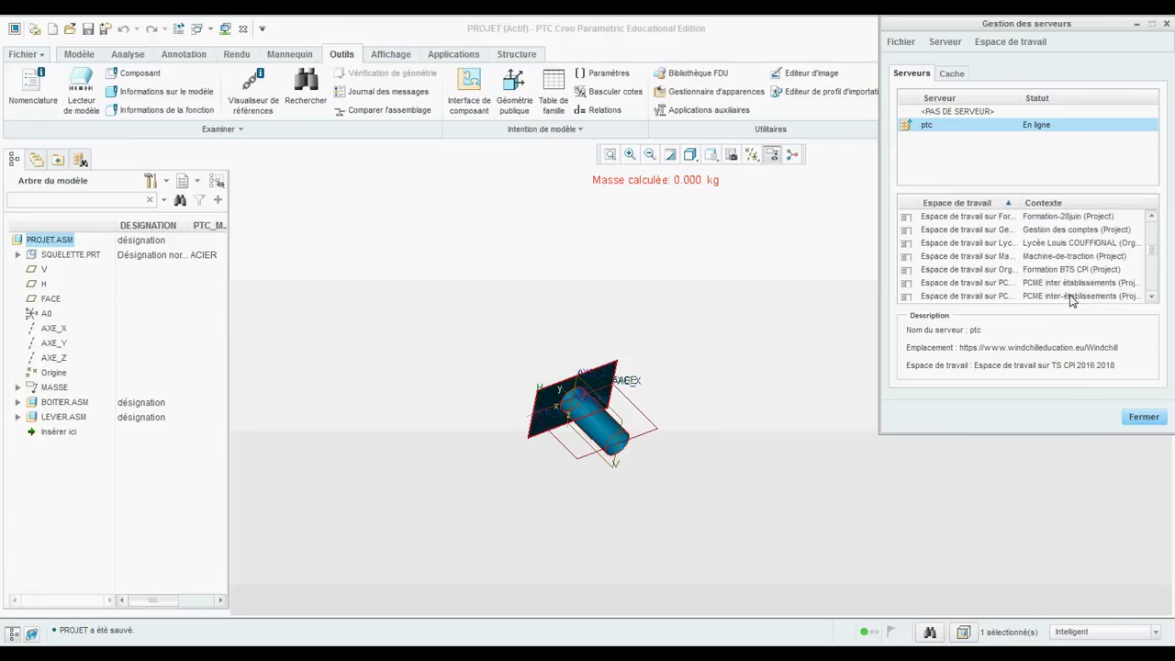
{"action": "scroll", "coordinate": [1070, 300], "scroll_direction": "down", "scroll_amount": 5}
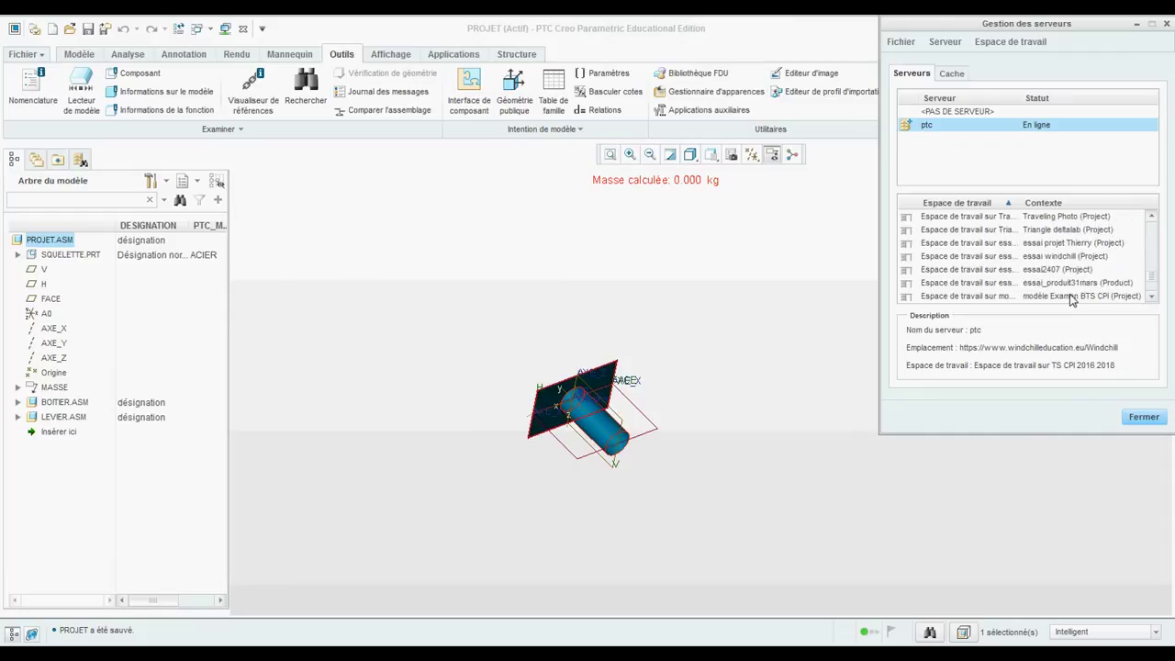
{"action": "double_click", "coordinate": [1057, 257]}
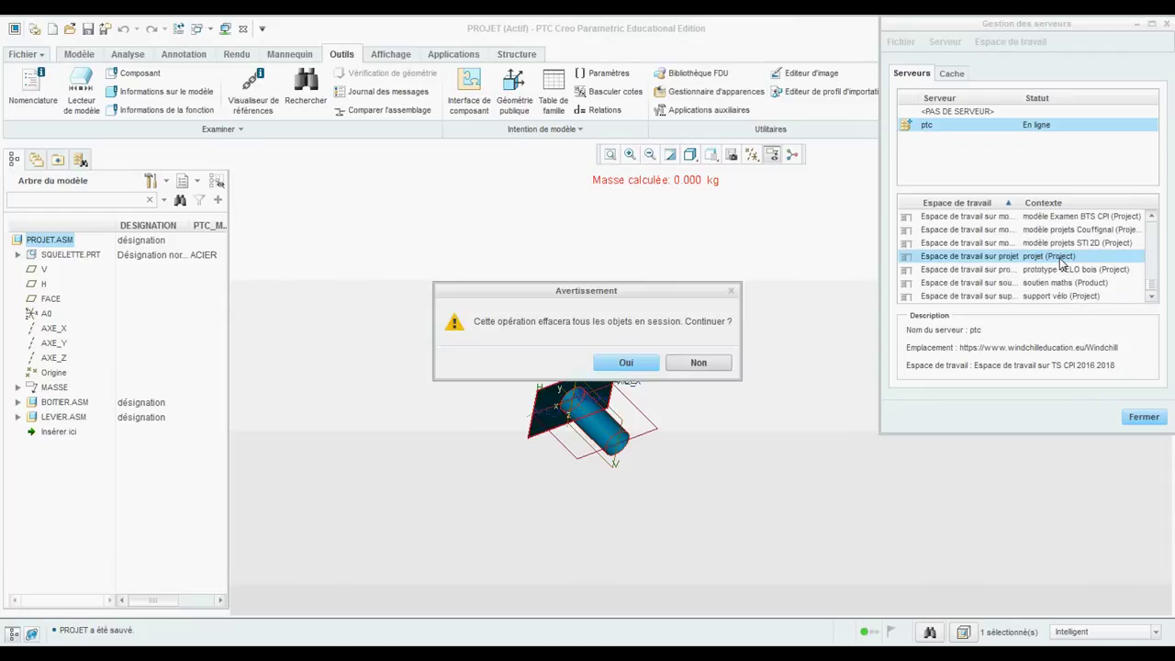
{"action": "left_click", "coordinate": [632, 362]}
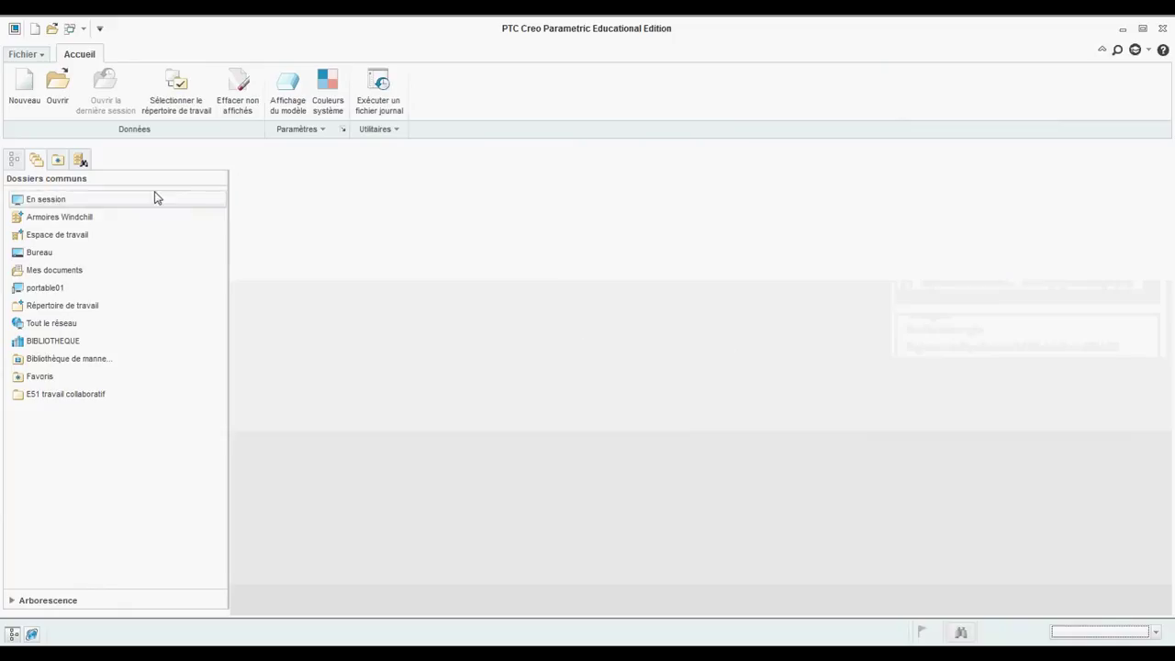
Check the folder contents of projet in the Windchill cabinets and which workspace is active in the server manager.
{"action": "left_click", "coordinate": [92, 217]}
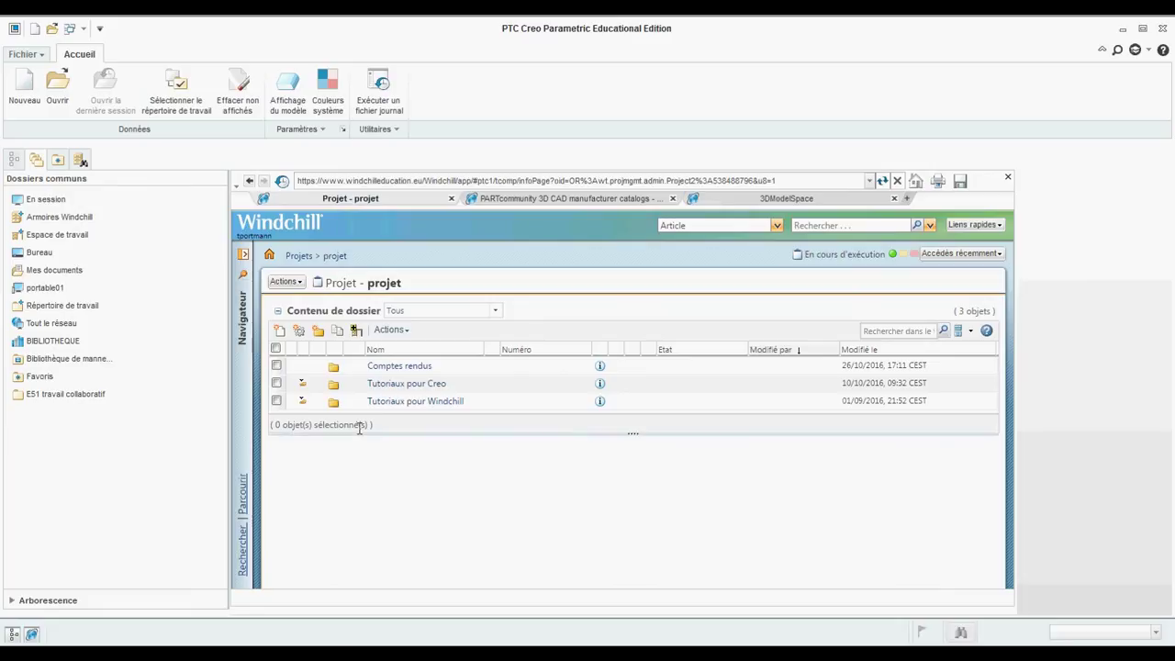
{"action": "left_click_drag", "start_coordinate": [396, 432], "coordinate": [395, 538]}
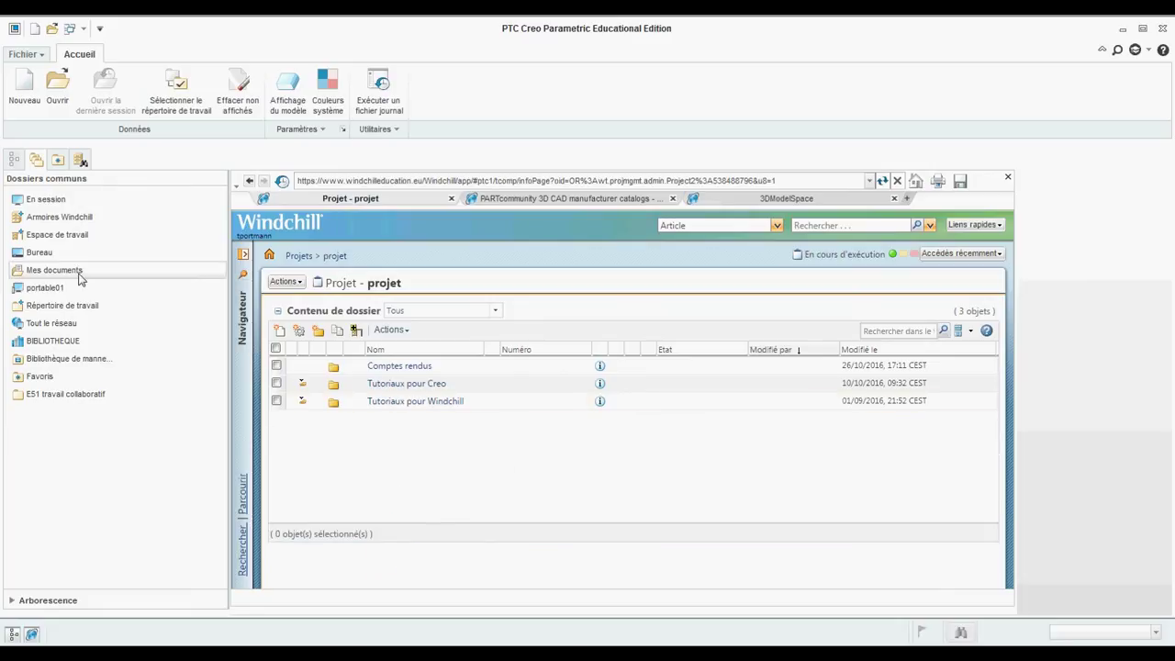
{"action": "left_click", "coordinate": [27, 54]}
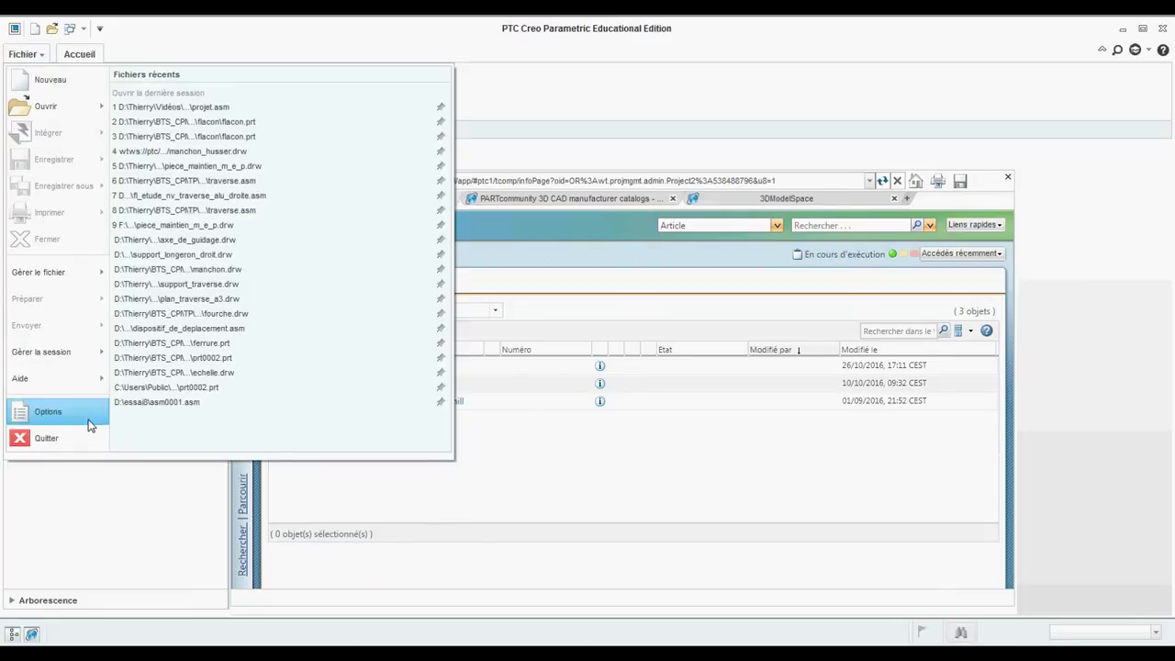
{"action": "mouse_move", "coordinate": [74, 352]}
{"action": "left_click", "coordinate": [230, 281]}
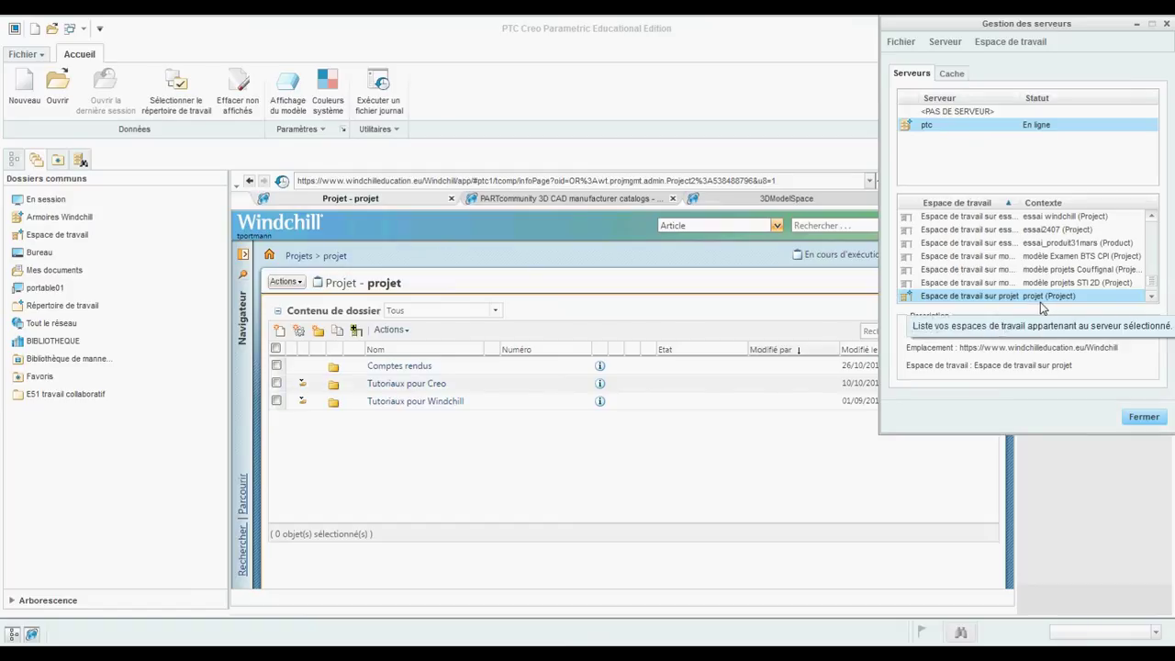
{"action": "left_click", "coordinate": [1144, 417]}
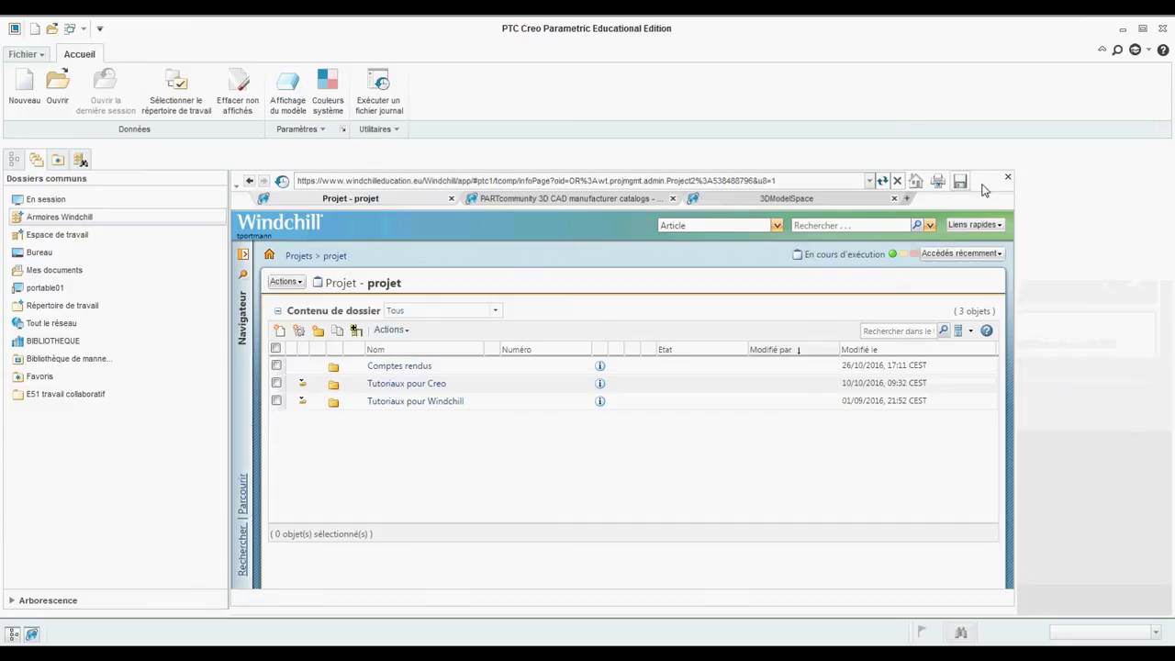
Open the assembly projet.asm from the common folder E51 travail collaboratif.
{"action": "left_click", "coordinate": [57, 84]}
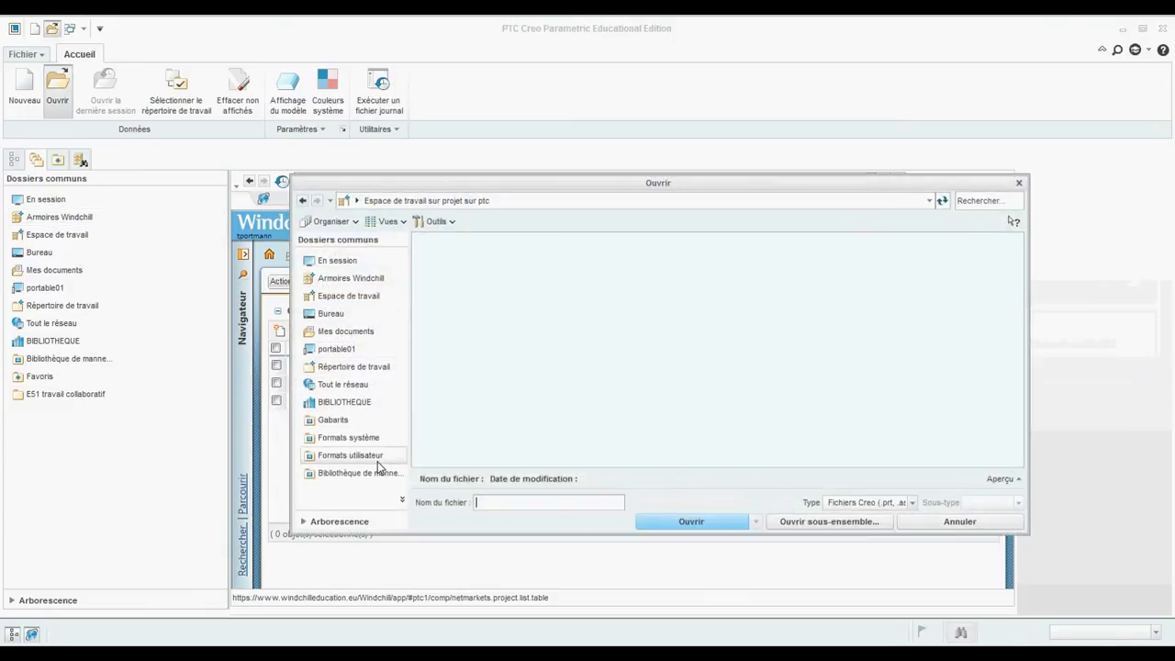
{"action": "left_click", "coordinate": [401, 501]}
{"action": "left_click", "coordinate": [367, 530]}
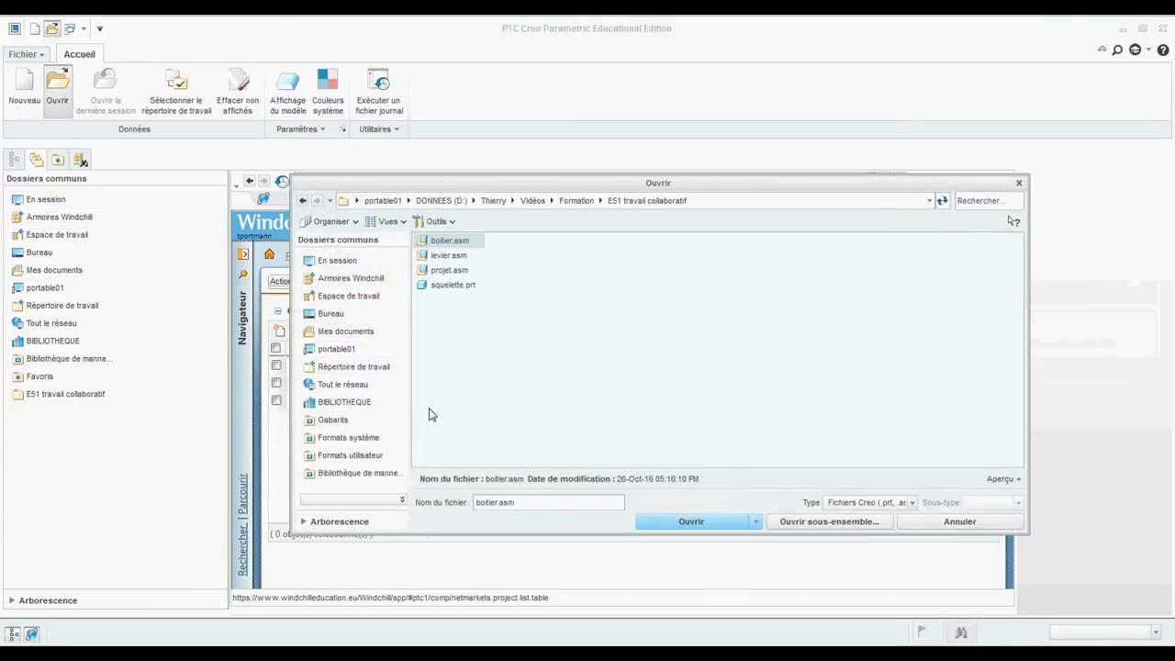
{"action": "double_click", "coordinate": [450, 270]}
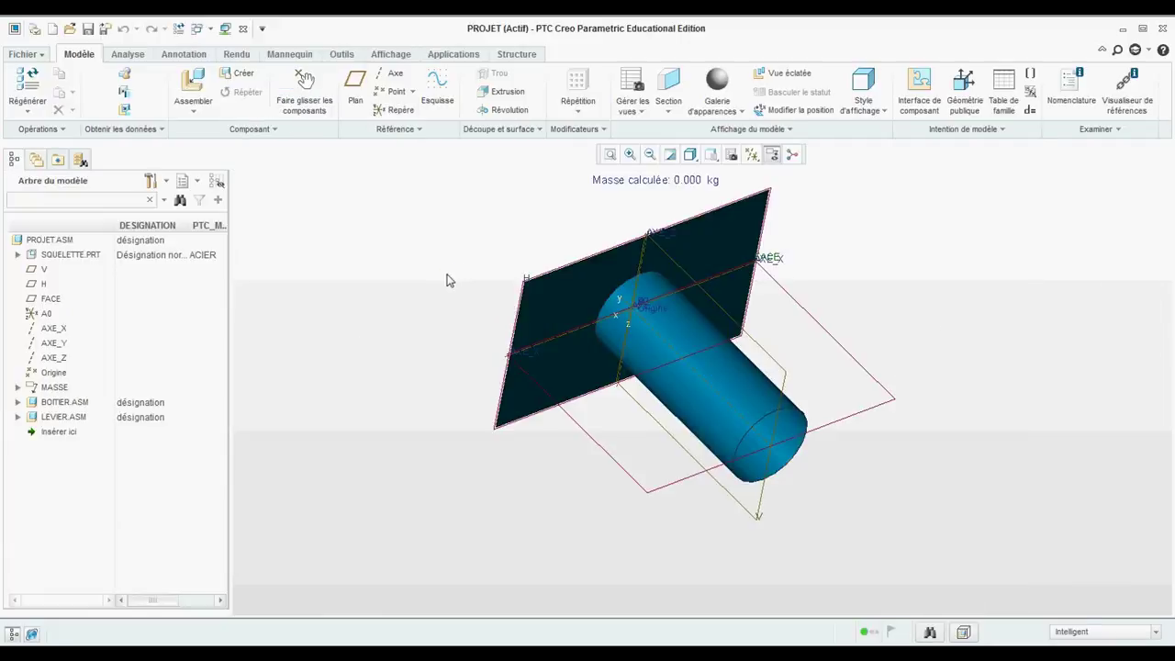
Check the PROJET assembly into Windchill with automatic check-in, and erase it and its components from the session.
{"action": "left_click", "coordinate": [26, 55]}
{"action": "mouse_move", "coordinate": [48, 132]}
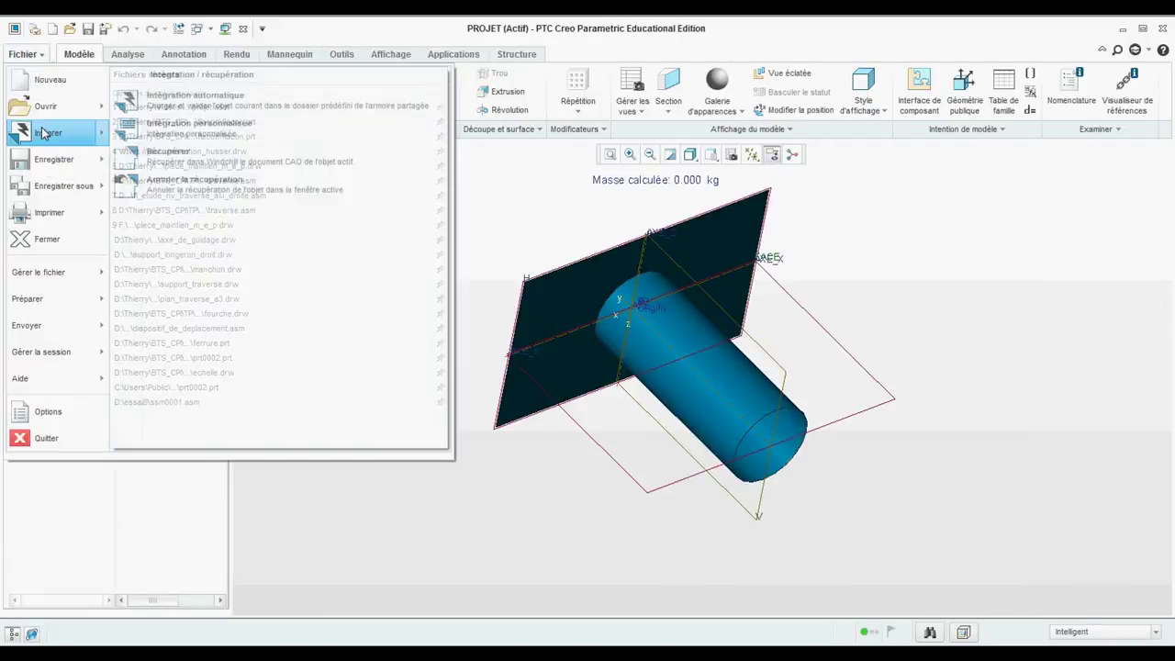
{"action": "left_click", "coordinate": [187, 103]}
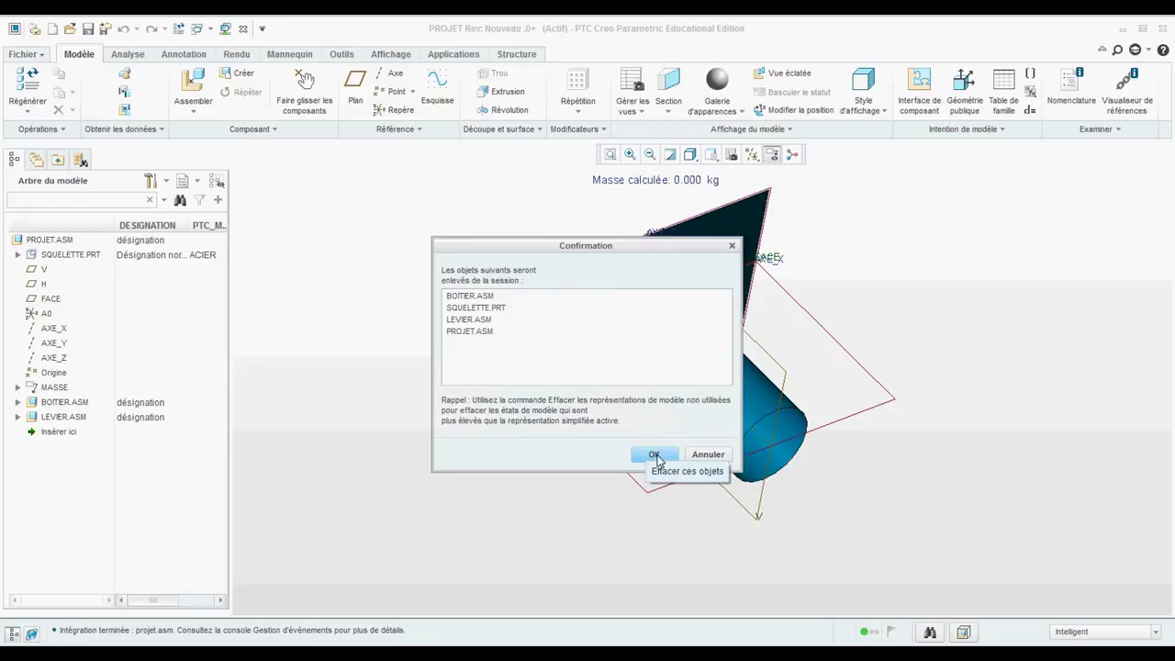
{"action": "left_click", "coordinate": [653, 455]}
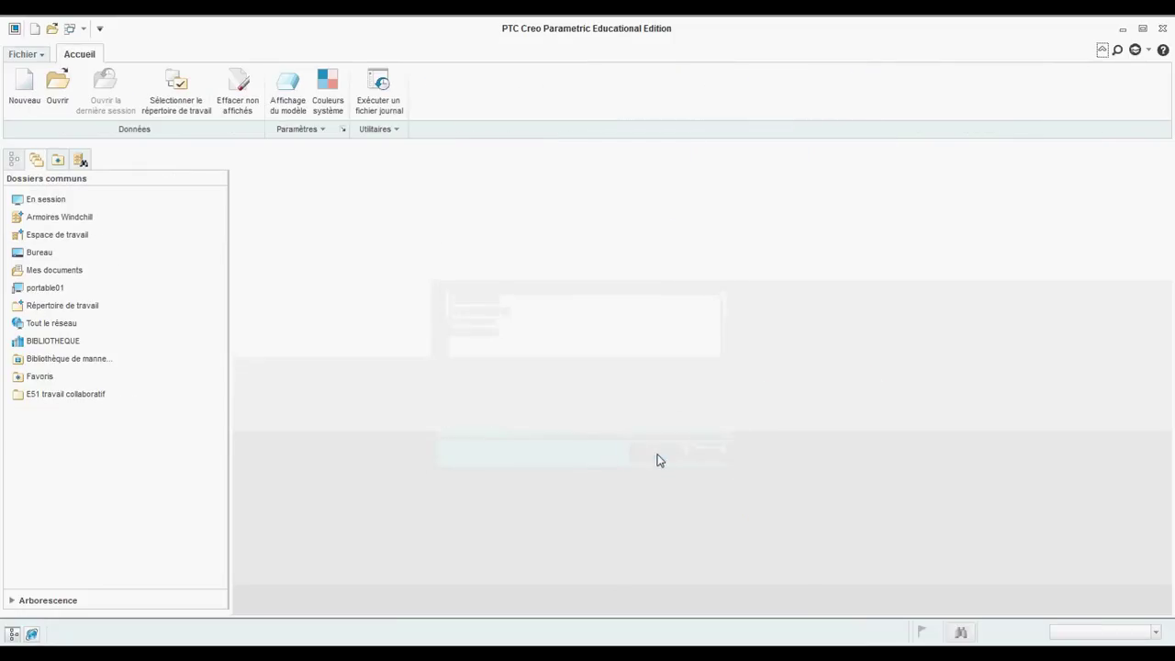
Switch to Windchill in Firefox and open the team member list of projet.
{"action": "left_click", "coordinate": [60, 218]}
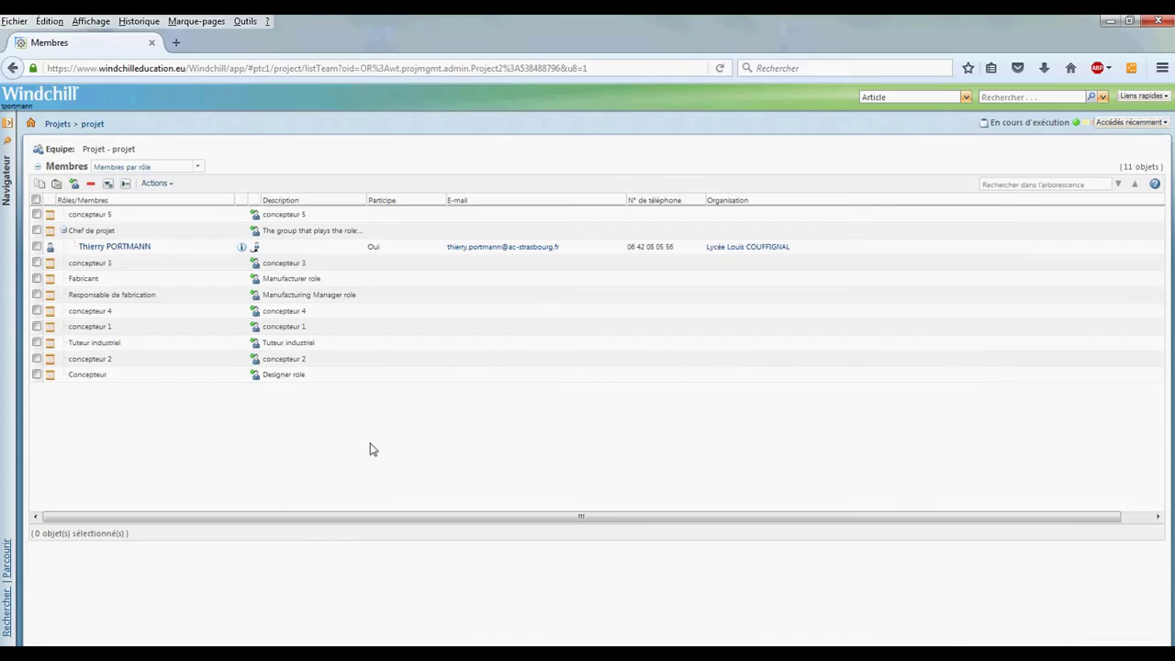
{"action": "left_click", "coordinate": [6, 188]}
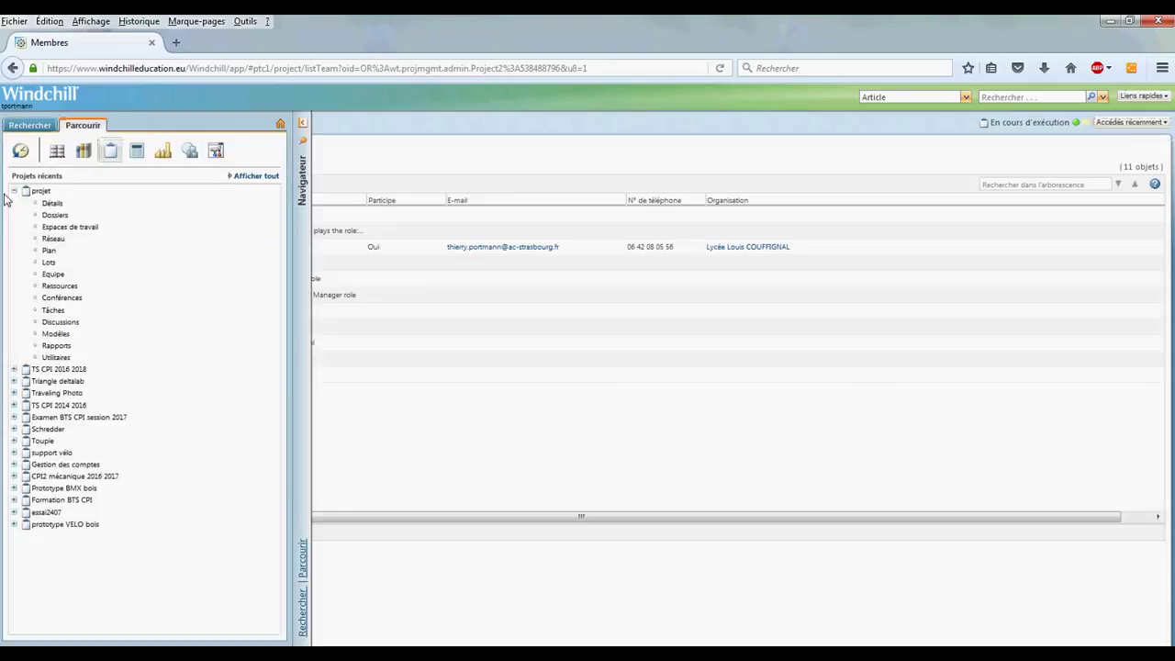
{"action": "left_click", "coordinate": [57, 274]}
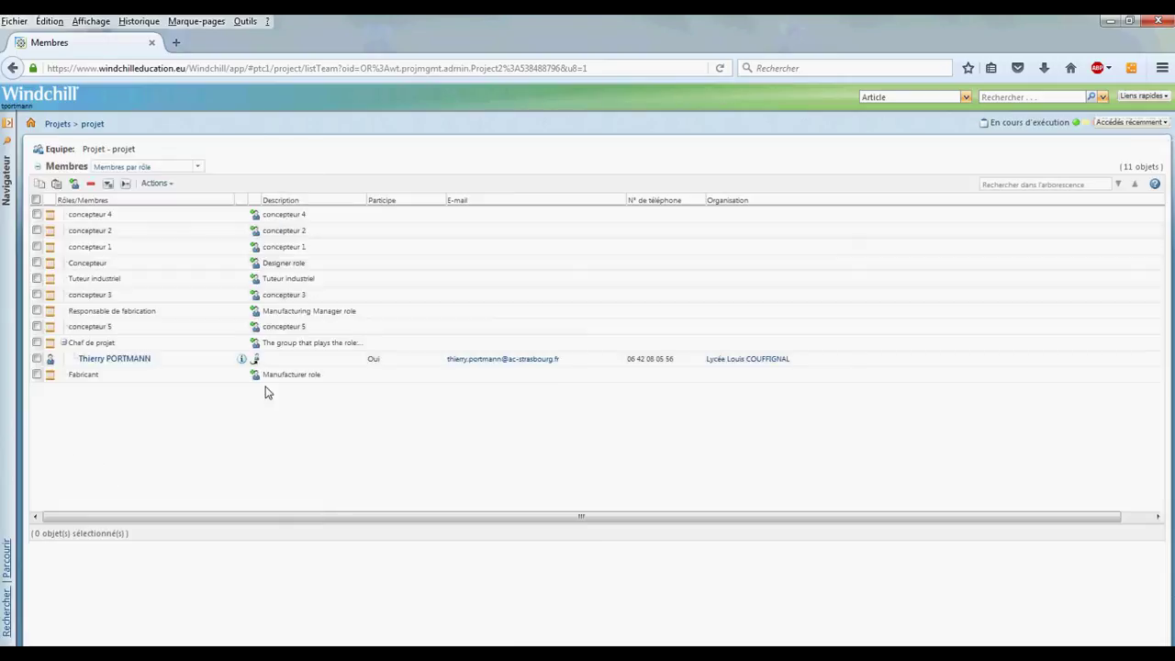
Search for participants with the user name *etudiant* and add Etudiant-1 to the role concepteur 1.
{"action": "left_click", "coordinate": [255, 250]}
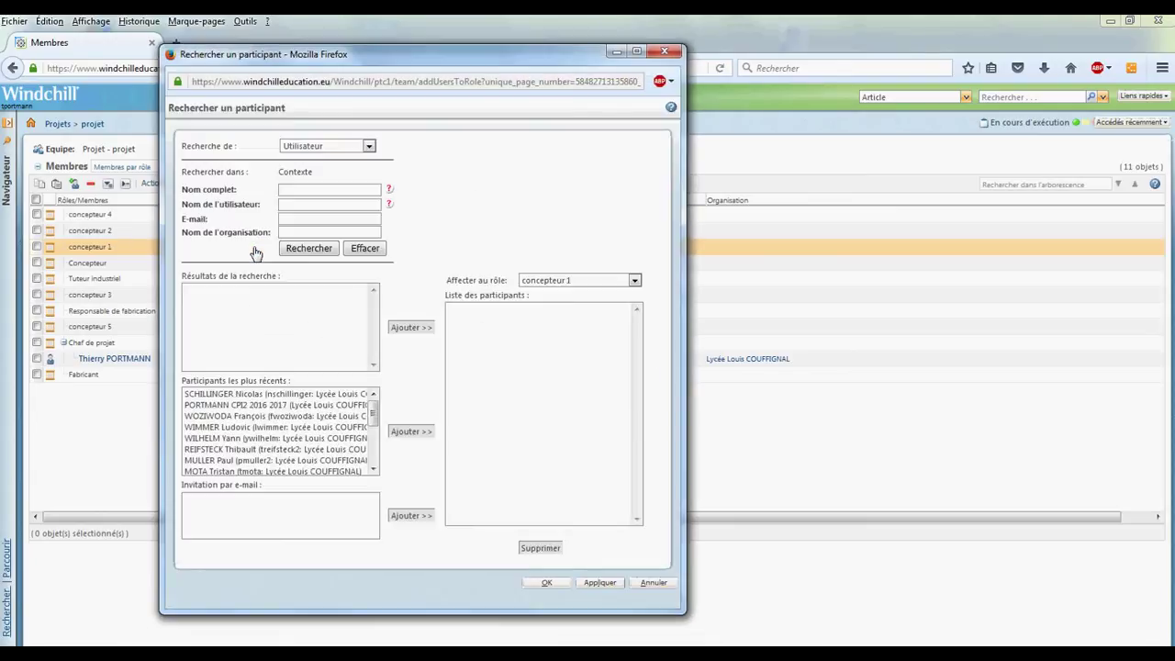
{"action": "left_click", "coordinate": [289, 204]}
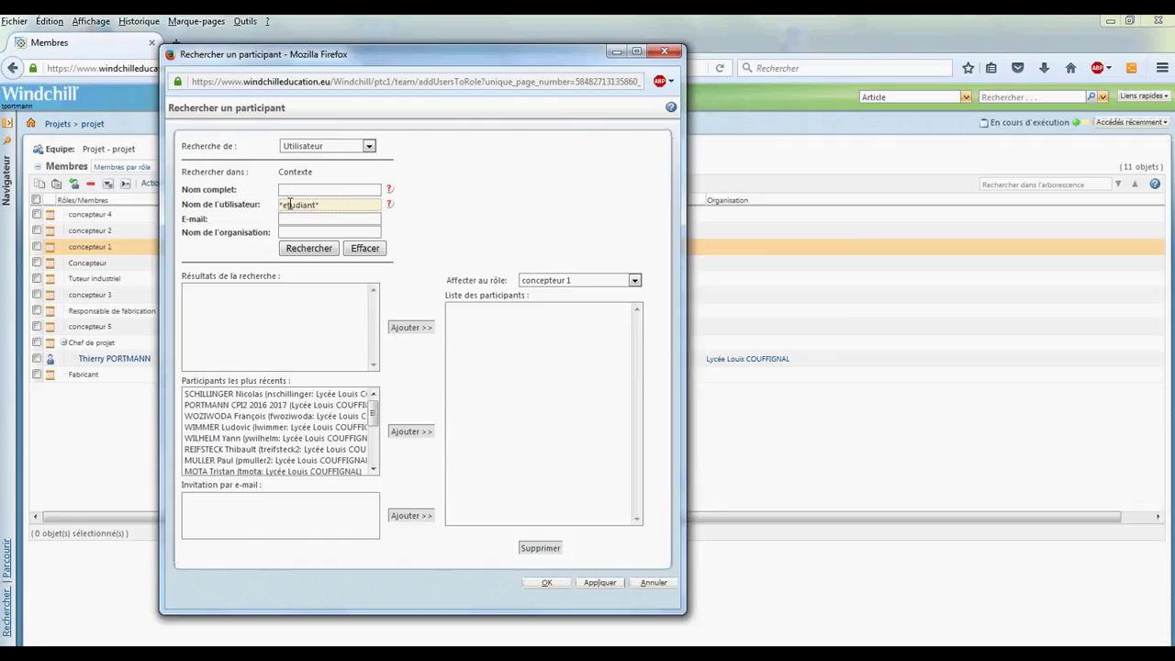
{"action": "key", "text": "Return"}
{"action": "left_click", "coordinate": [246, 292]}
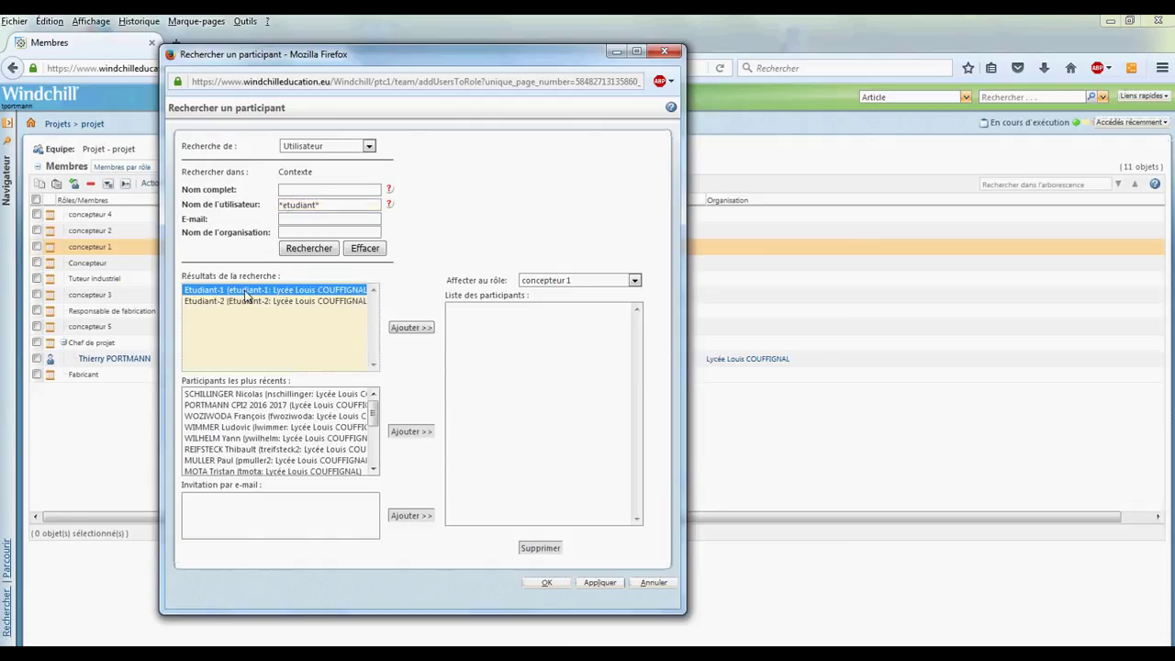
{"action": "left_click", "coordinate": [410, 328]}
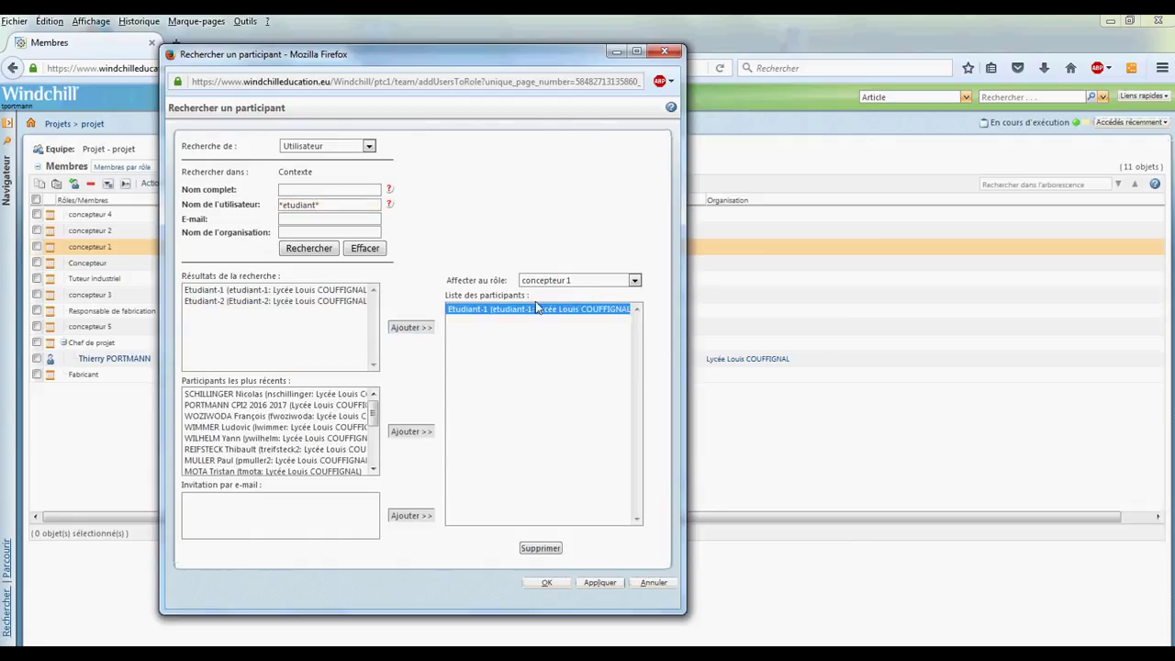
{"action": "left_click", "coordinate": [555, 582]}
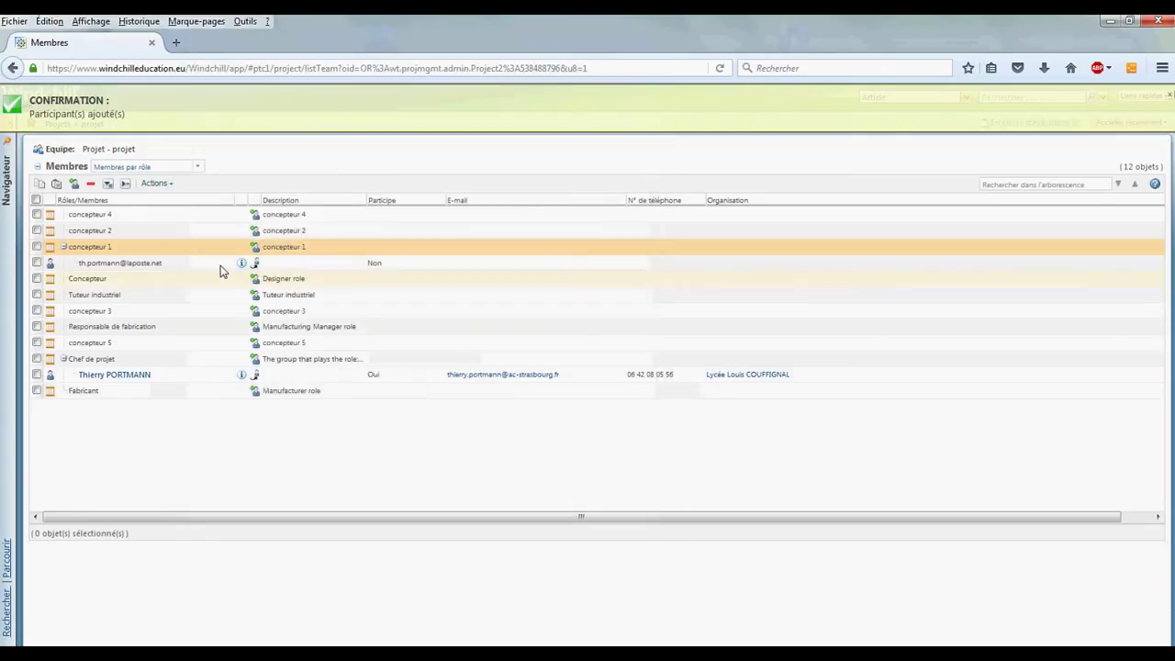
Add Etudiant-2 to the role concepteur 2, finding the participant with the user name search *etudiant*.
{"action": "left_click", "coordinate": [254, 230]}
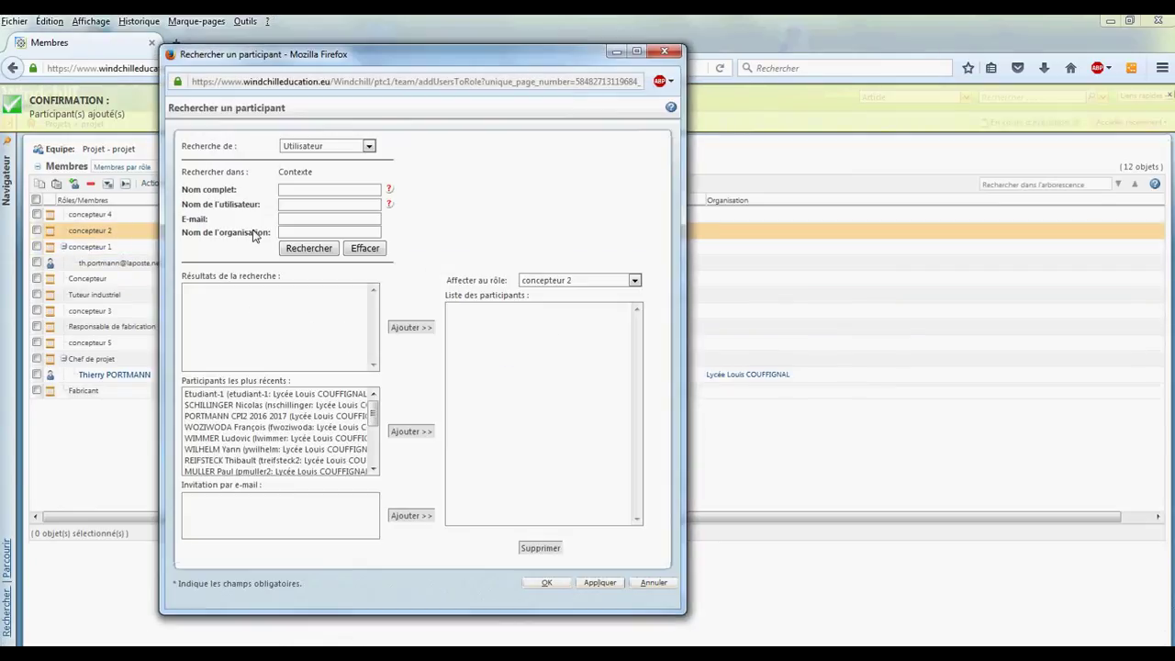
{"action": "left_click", "coordinate": [296, 207]}
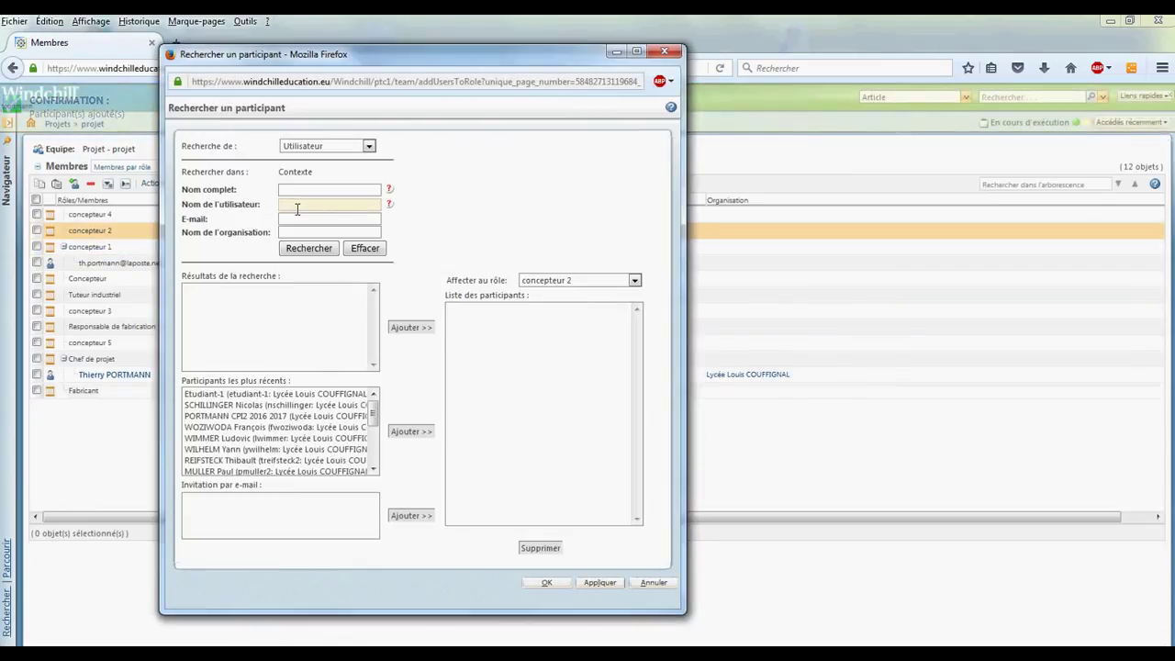
{"action": "type", "text": "*etudiant*"}
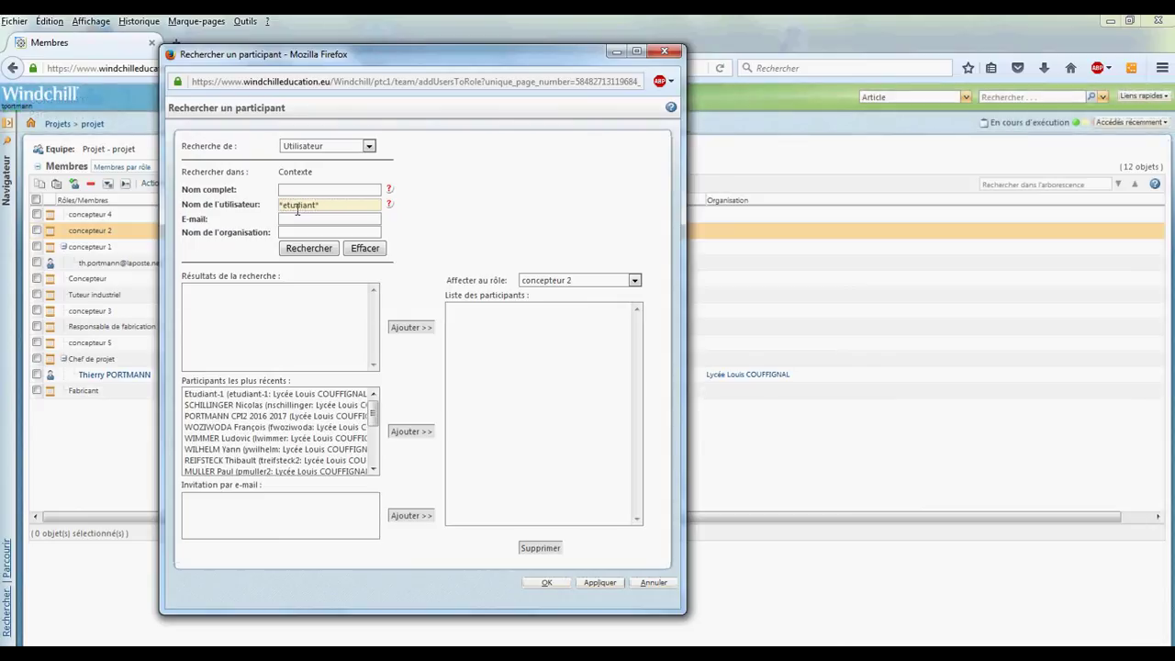
{"action": "key", "text": "Return"}
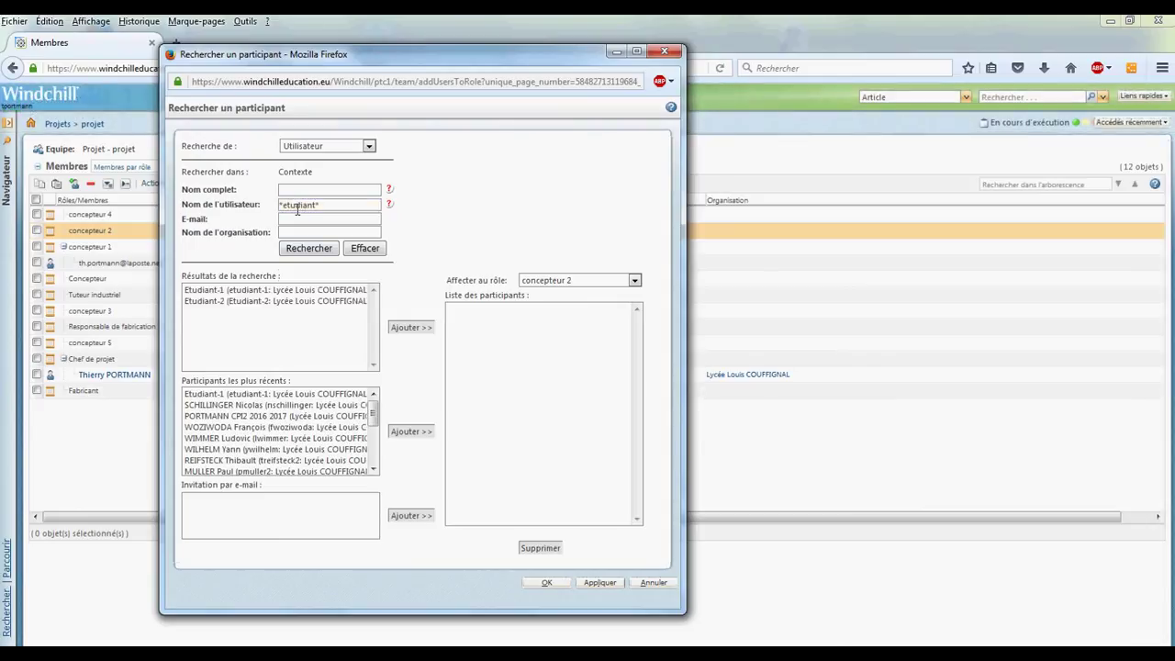
{"action": "left_click", "coordinate": [280, 303]}
{"action": "left_click", "coordinate": [404, 327]}
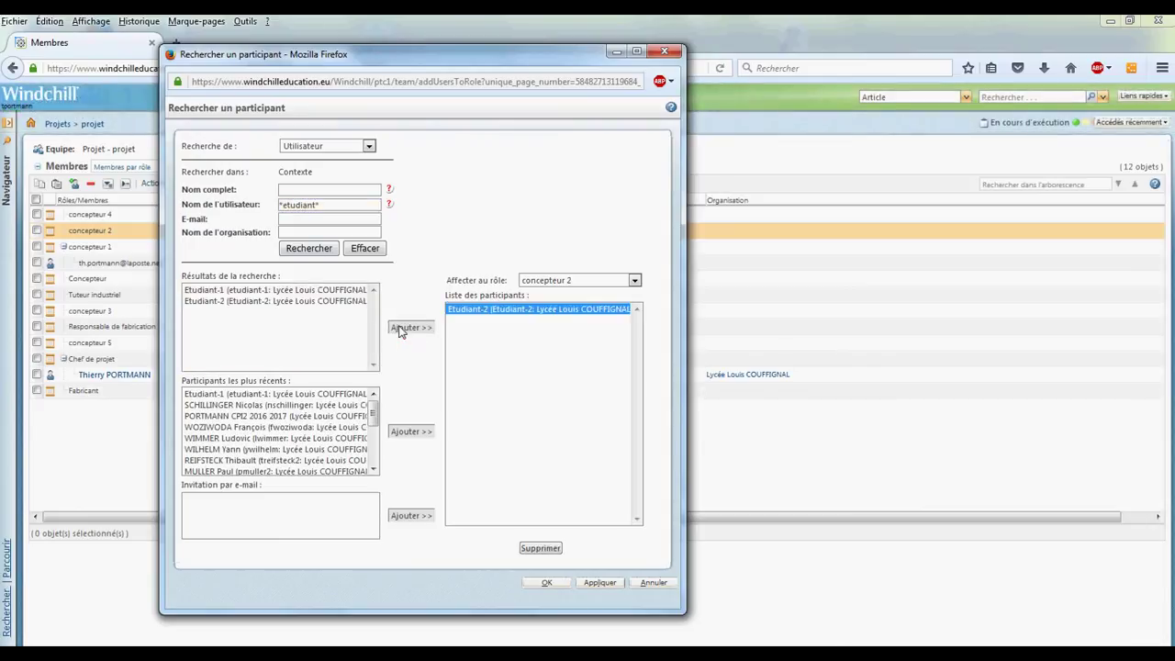
{"action": "left_click", "coordinate": [546, 583]}
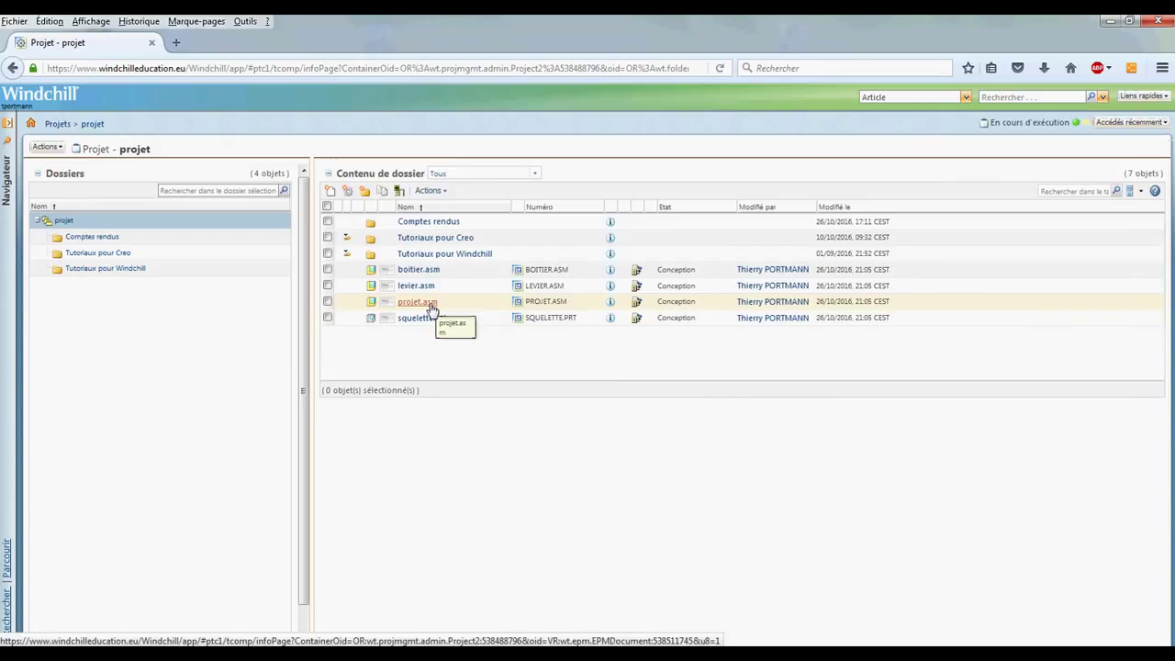
Remove the Modifier and Modifier le contenu permissions on projet.asm from Membres de l'équipe in its security settings.
{"action": "left_click", "coordinate": [327, 303]}
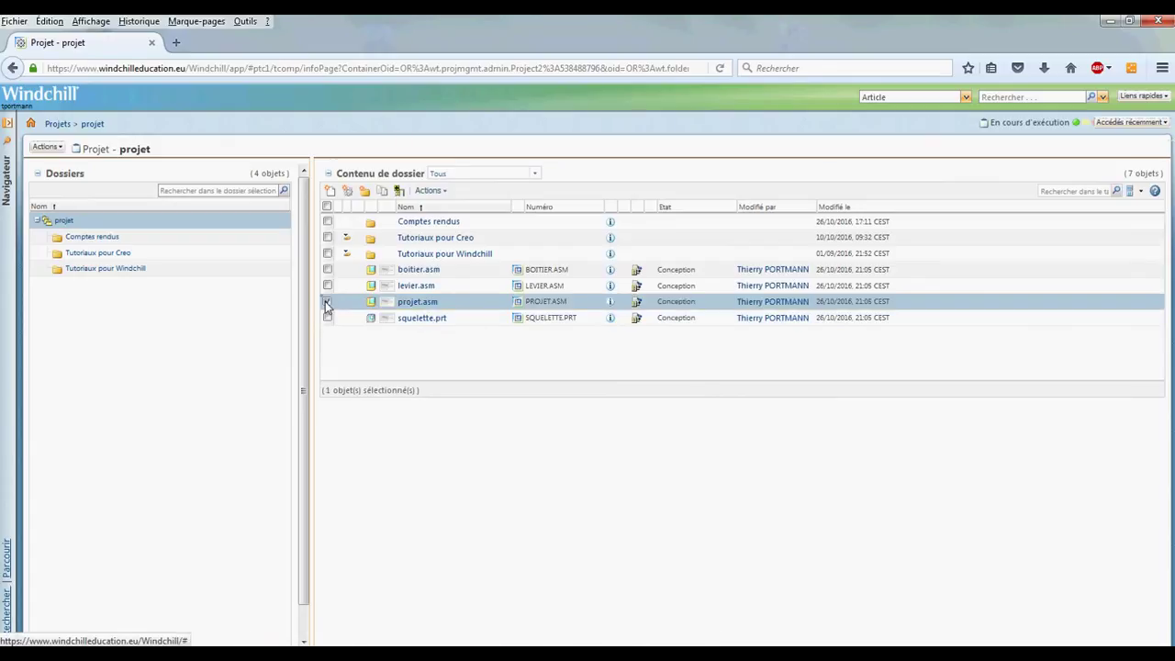
{"action": "left_click", "coordinate": [431, 190]}
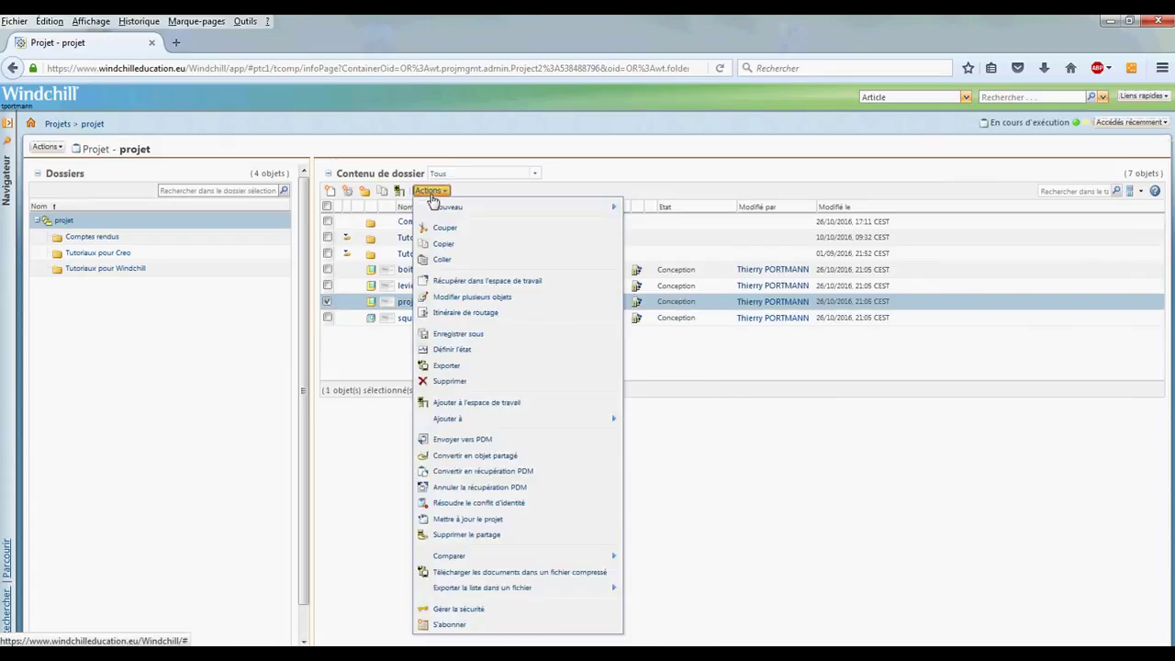
{"action": "left_click", "coordinate": [462, 609]}
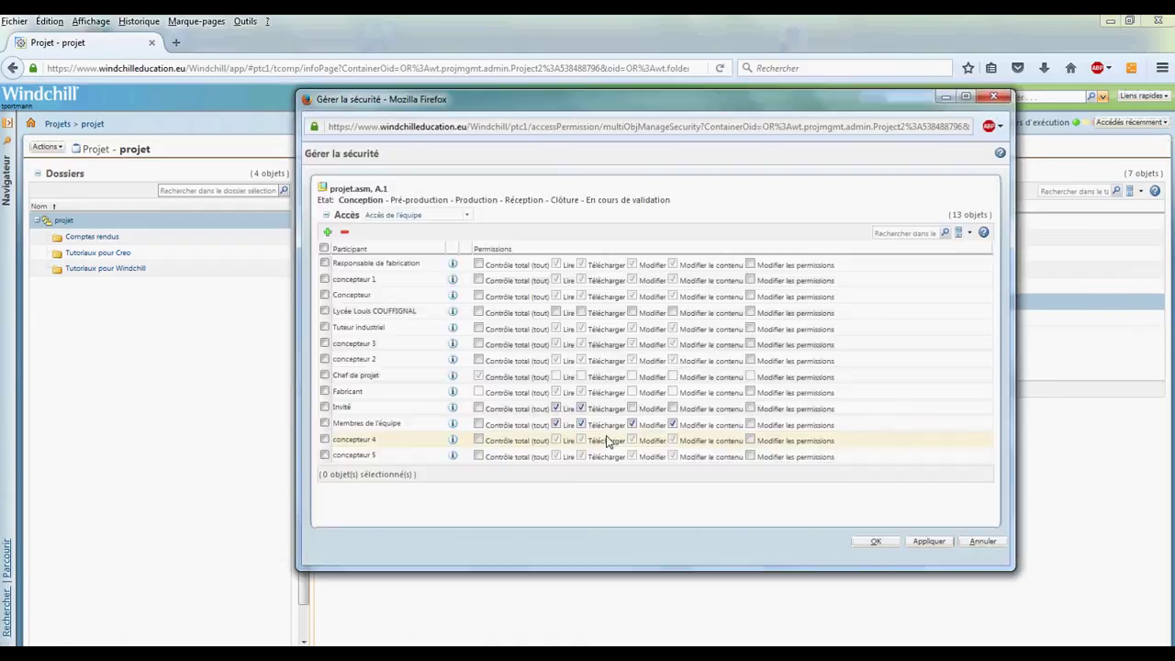
{"action": "left_click", "coordinate": [633, 424]}
{"action": "left_click", "coordinate": [673, 424]}
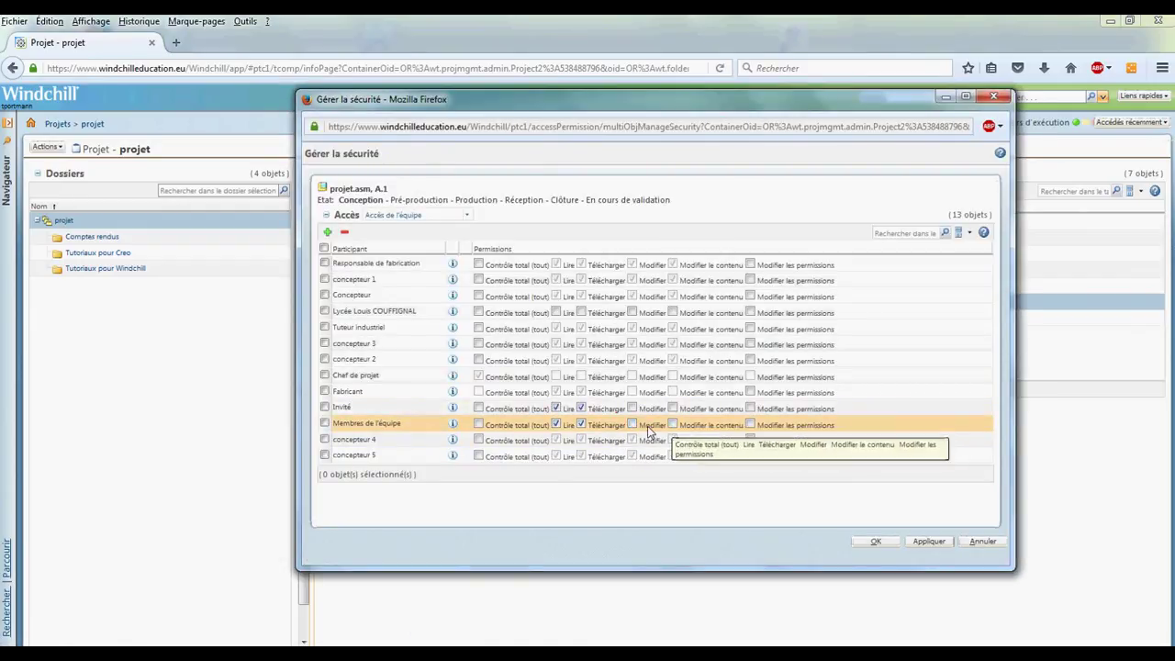
{"action": "left_click", "coordinate": [877, 542]}
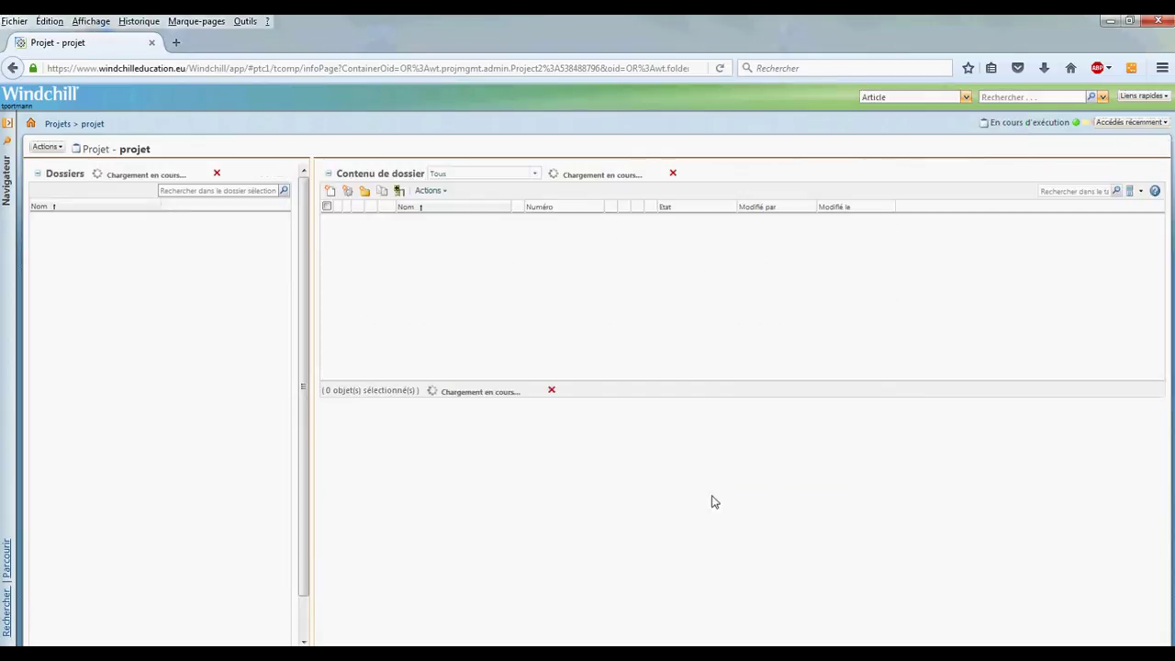
Remove the Modifier and Modifier le contenu permissions on squelette.prt from Membres de l'équipe.
{"action": "left_click", "coordinate": [328, 318]}
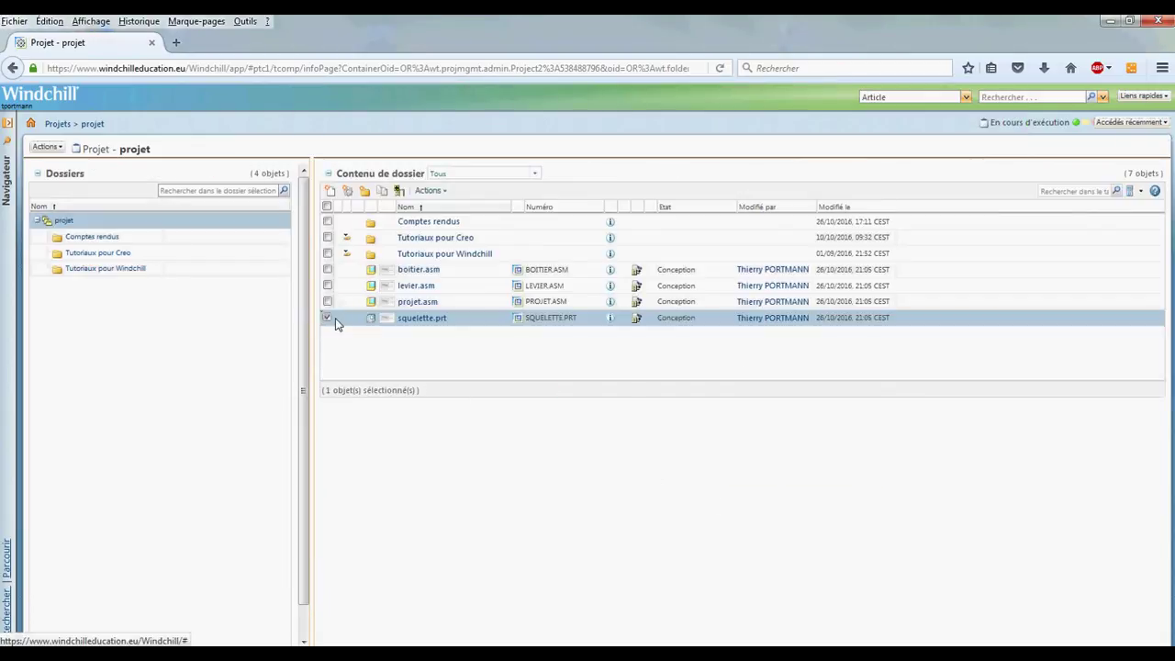
{"action": "left_click", "coordinate": [430, 190]}
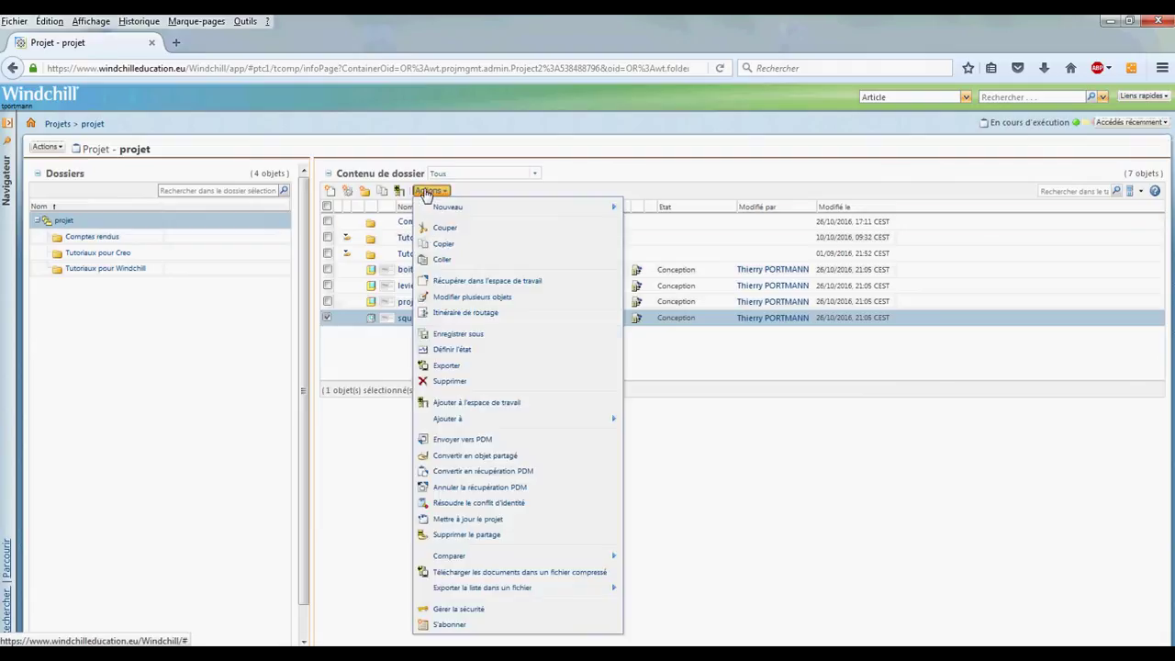
{"action": "left_click", "coordinate": [459, 610]}
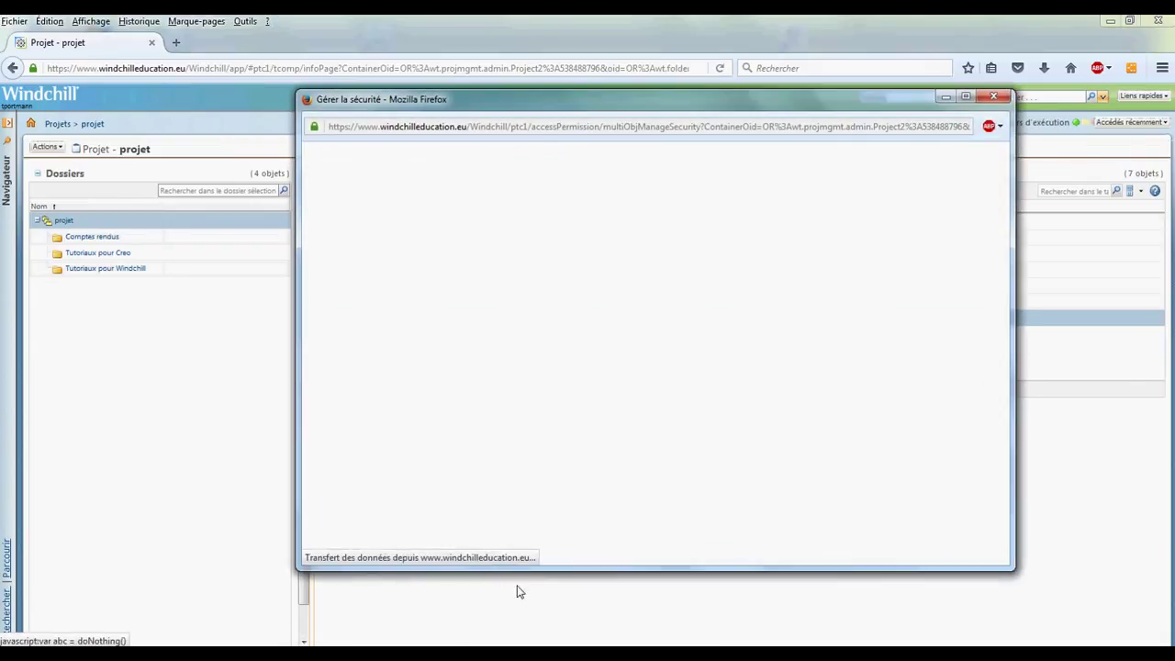
{"action": "left_click", "coordinate": [631, 425]}
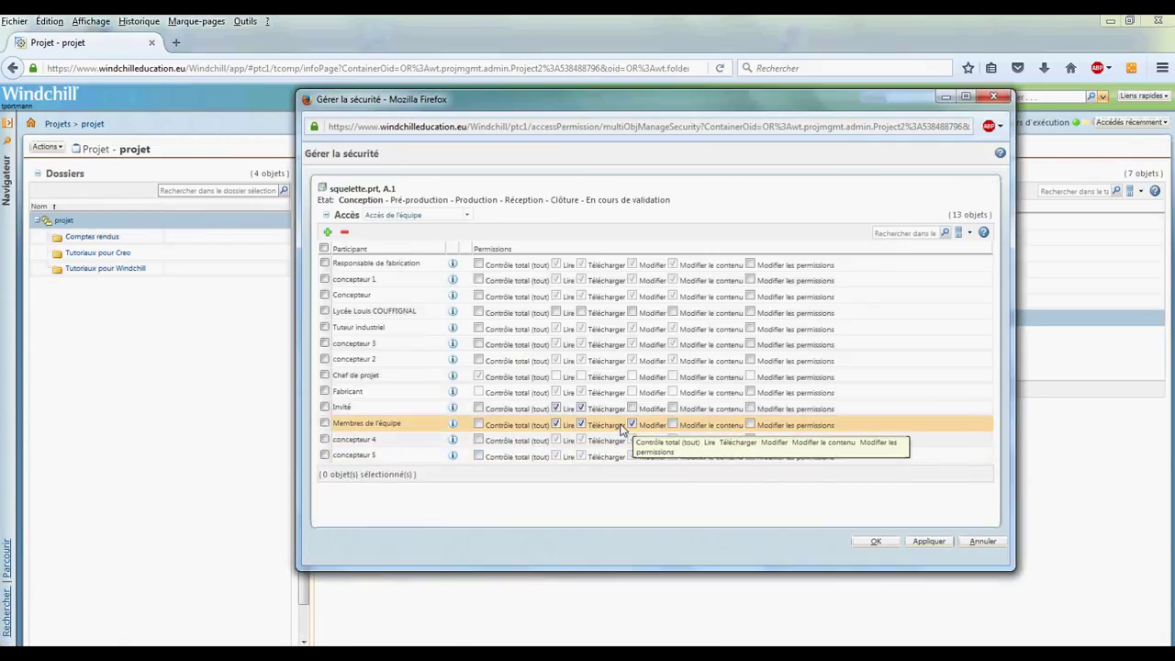
{"action": "left_click", "coordinate": [878, 543]}
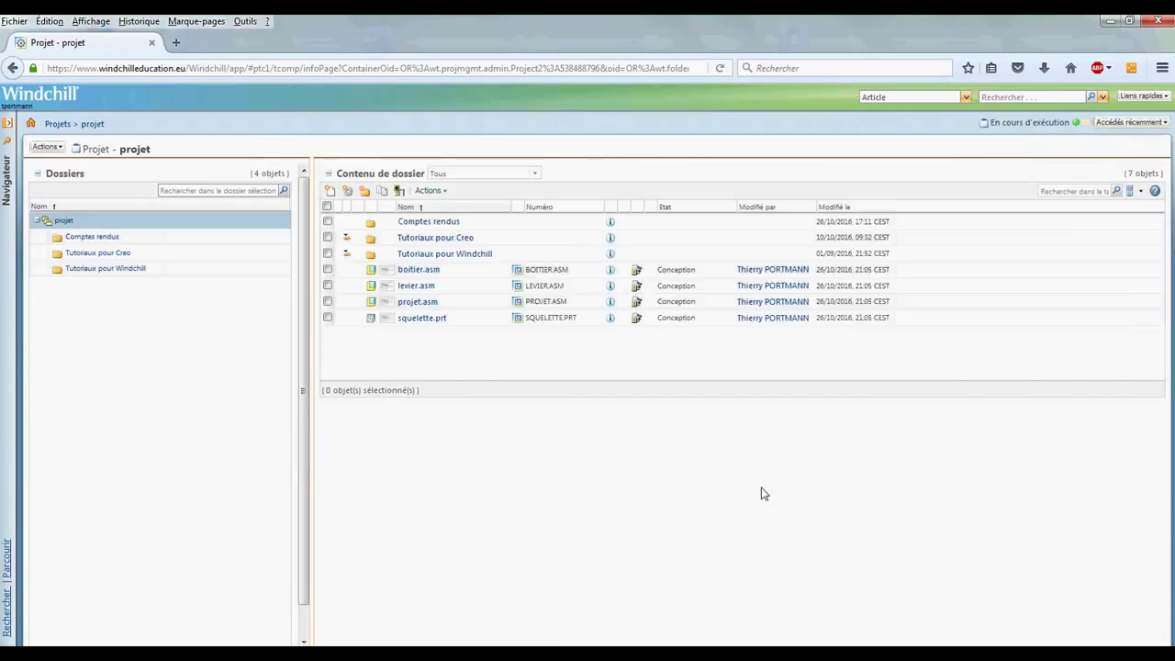
Remove the Modifier and Modifier le contenu permissions on boitier.asm from Membres de l'équipe and apply the change.
{"action": "left_click", "coordinate": [326, 269]}
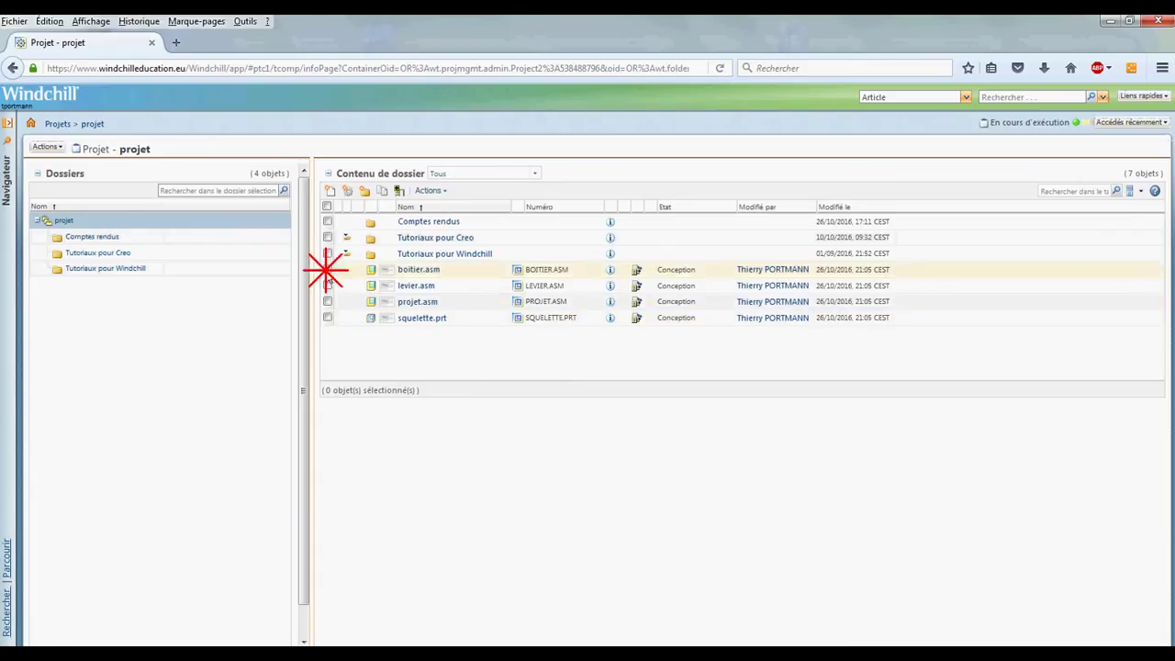
{"action": "left_click", "coordinate": [433, 192]}
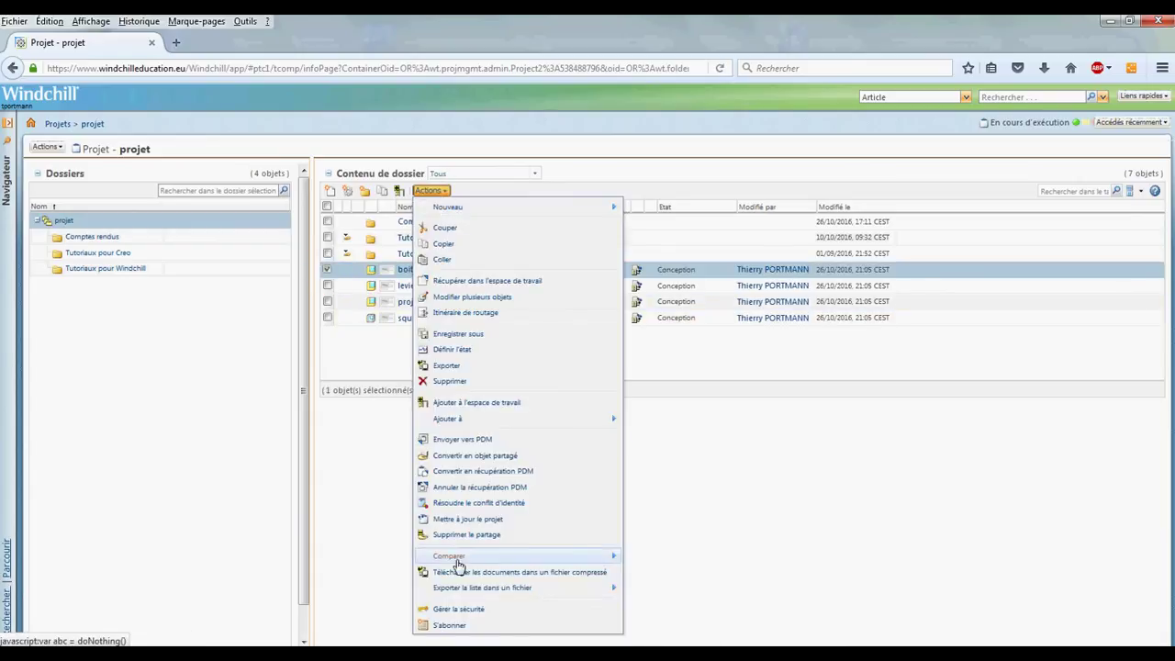
{"action": "left_click", "coordinate": [463, 608]}
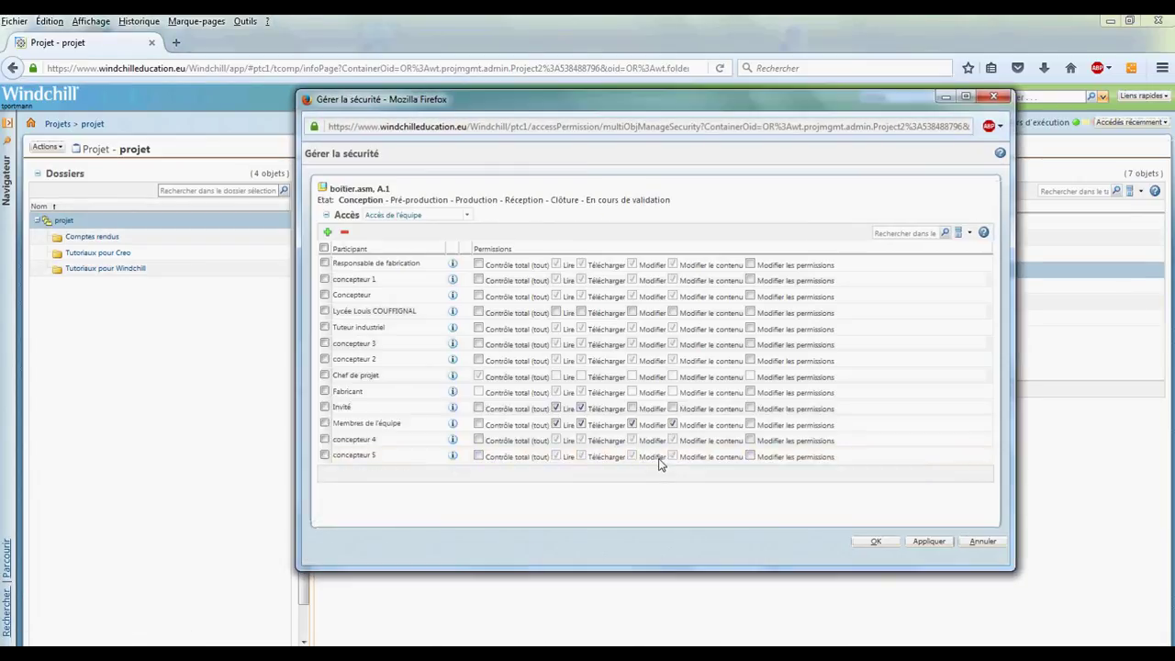
{"action": "left_click", "coordinate": [632, 424]}
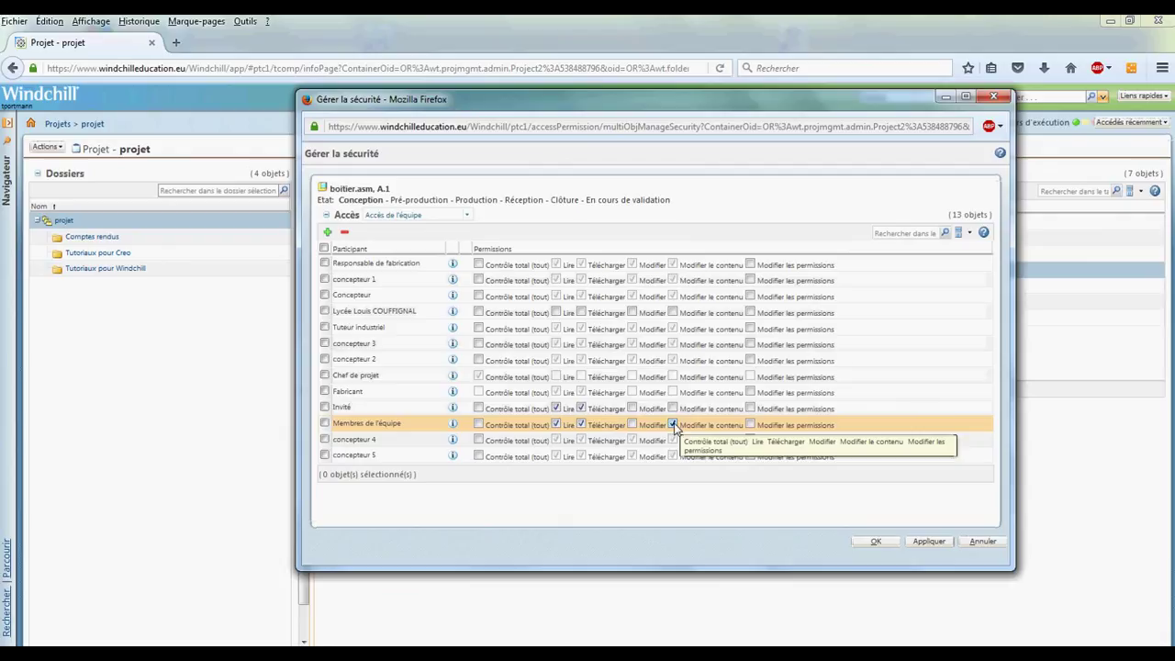
{"action": "left_click", "coordinate": [672, 424]}
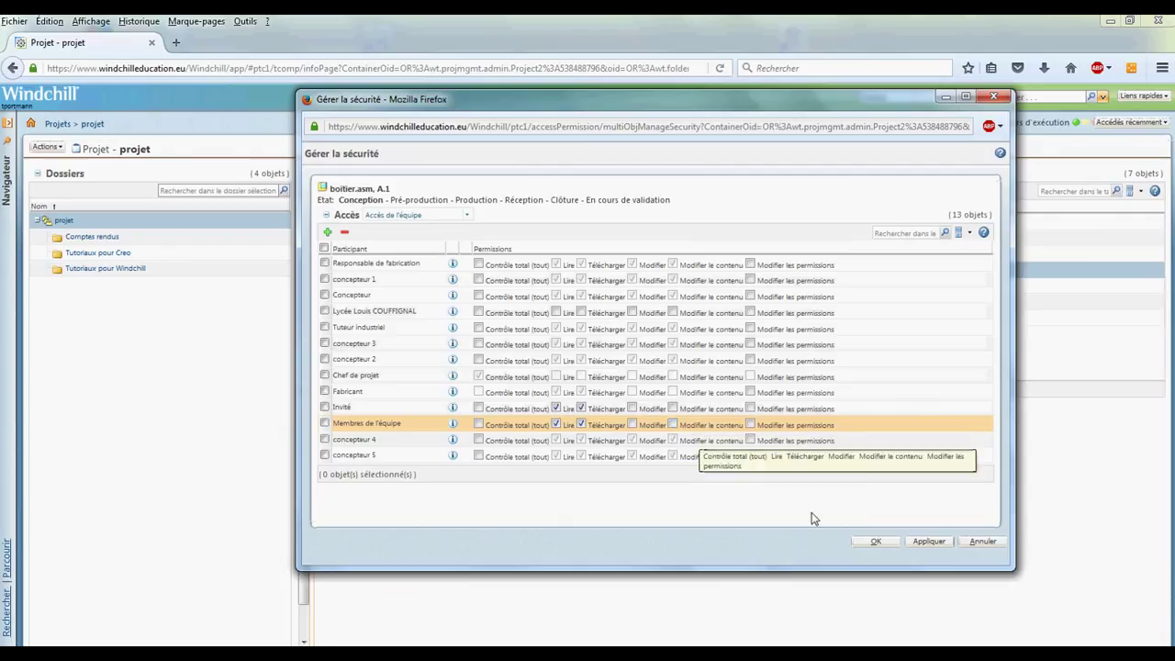
{"action": "left_click", "coordinate": [925, 542]}
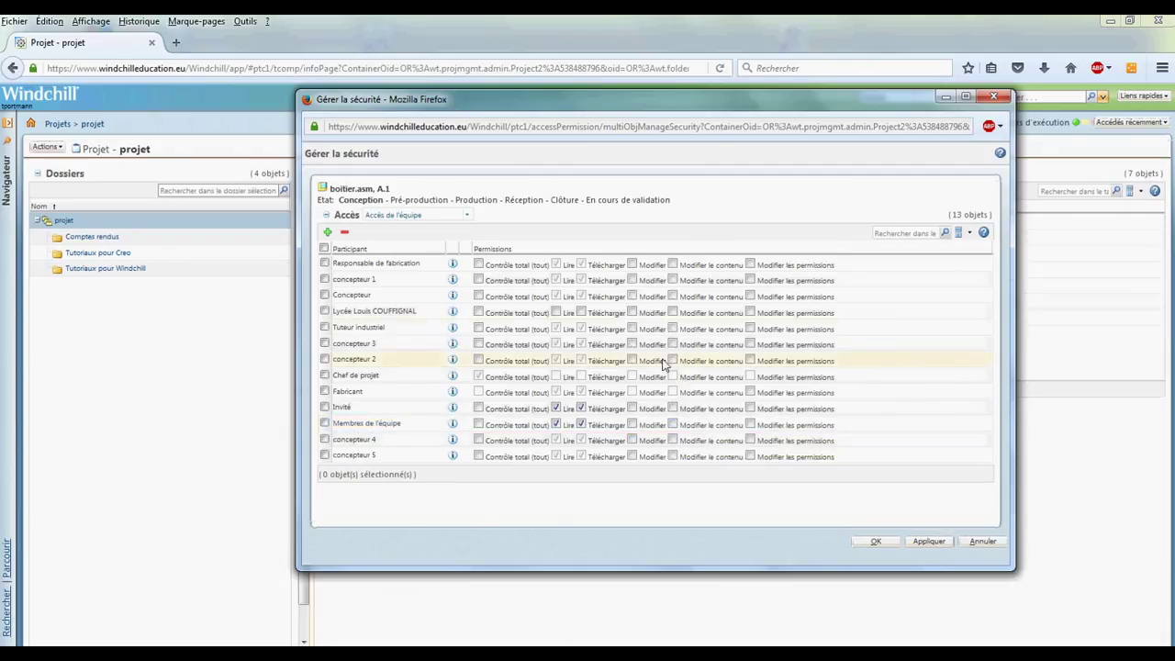
Grant concepteur 1 the Modifier and Modifier le contenu permissions on boitier.asm and validate its security settings.
{"action": "left_click", "coordinate": [631, 280]}
{"action": "left_click", "coordinate": [672, 280]}
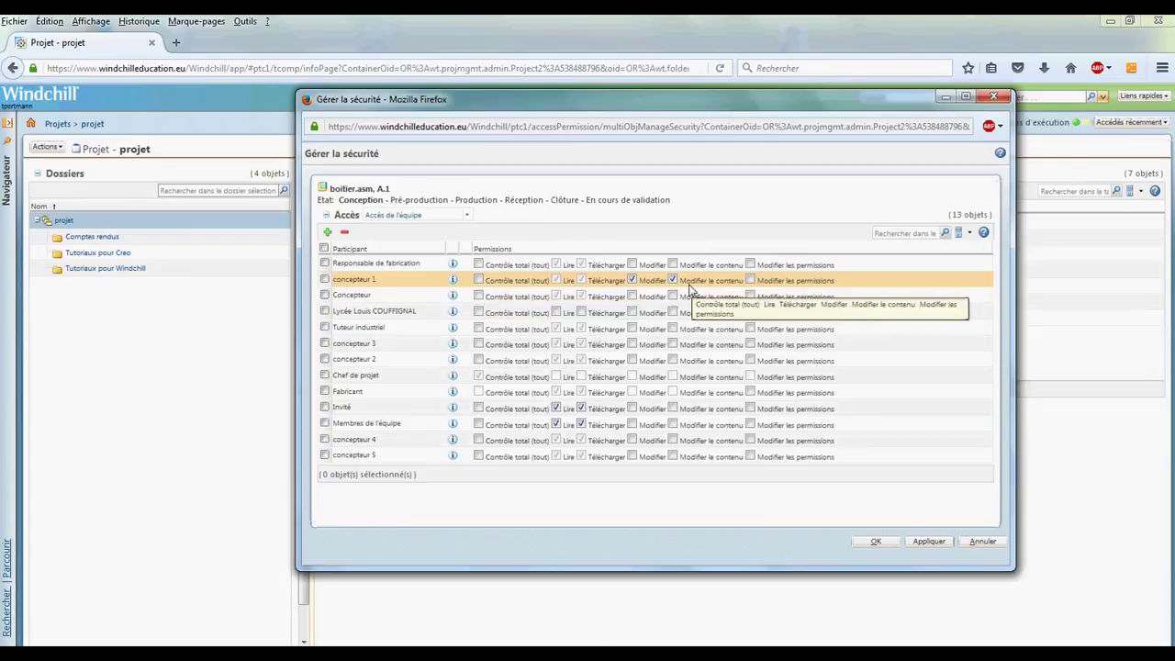
{"action": "left_click", "coordinate": [874, 541]}
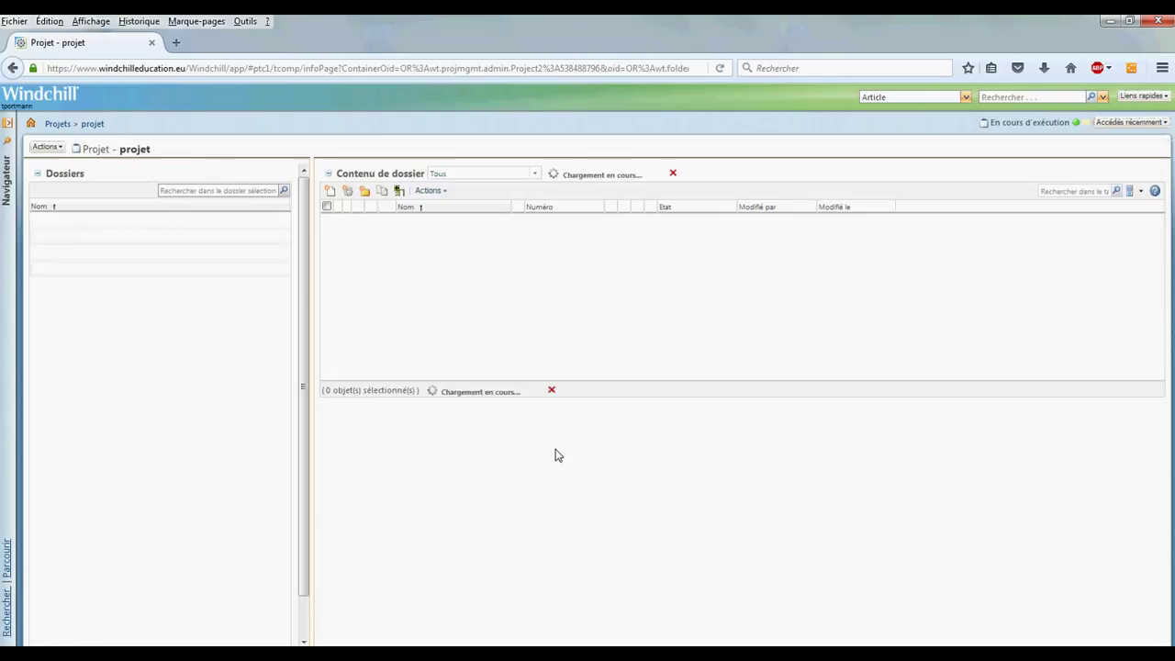
Remove the Modifier and Modifier le contenu permissions on levier.asm from Membres de l'équipe and apply the change.
{"action": "left_click", "coordinate": [327, 286]}
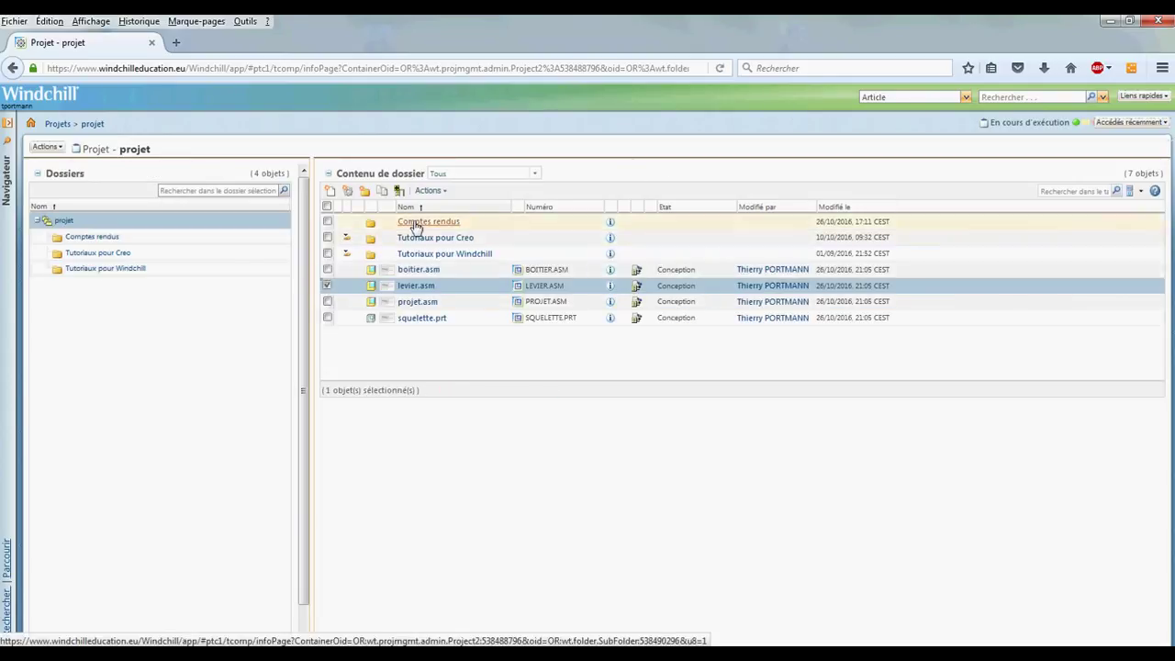
{"action": "left_click", "coordinate": [426, 192]}
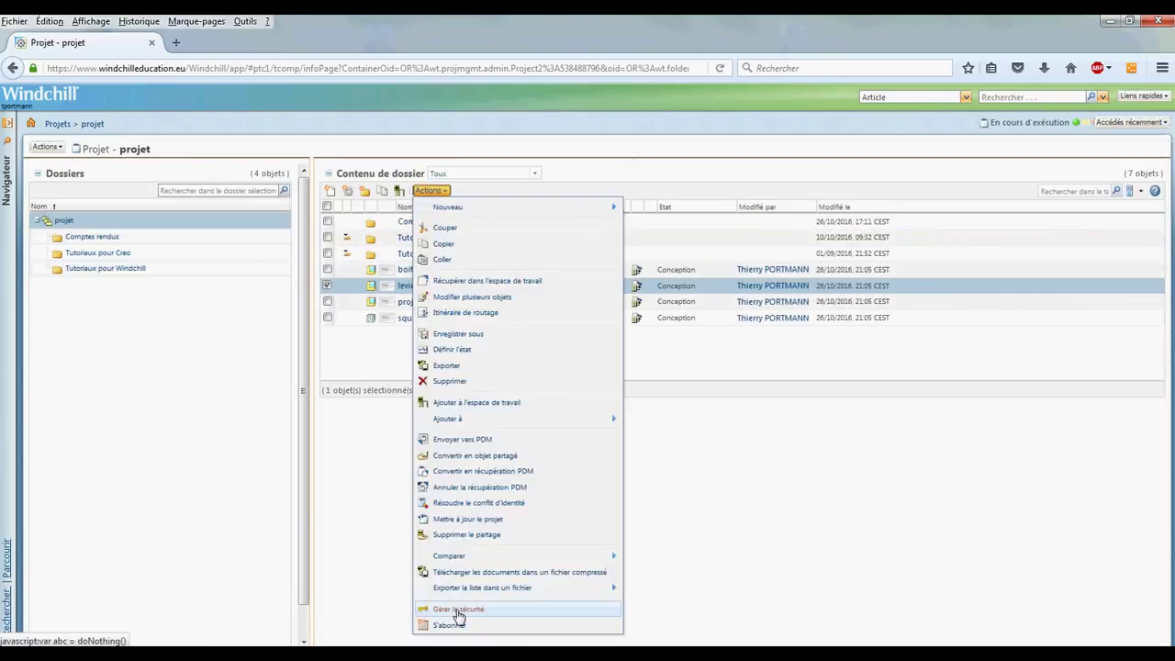
{"action": "left_click", "coordinate": [610, 559]}
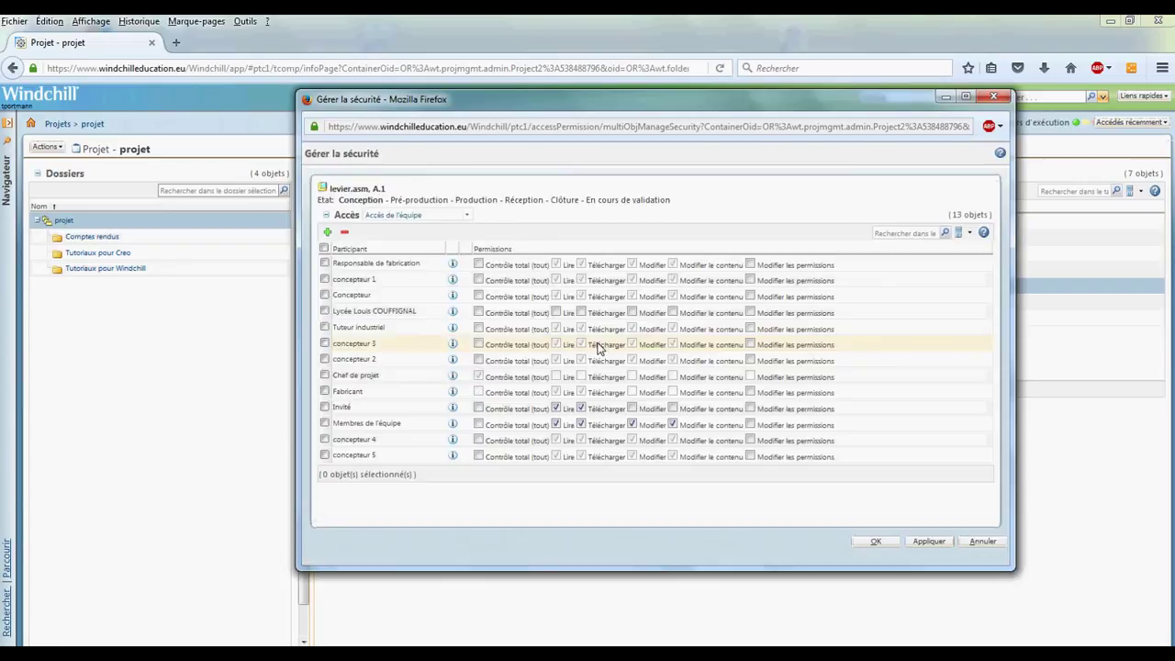
{"action": "left_click", "coordinate": [632, 425]}
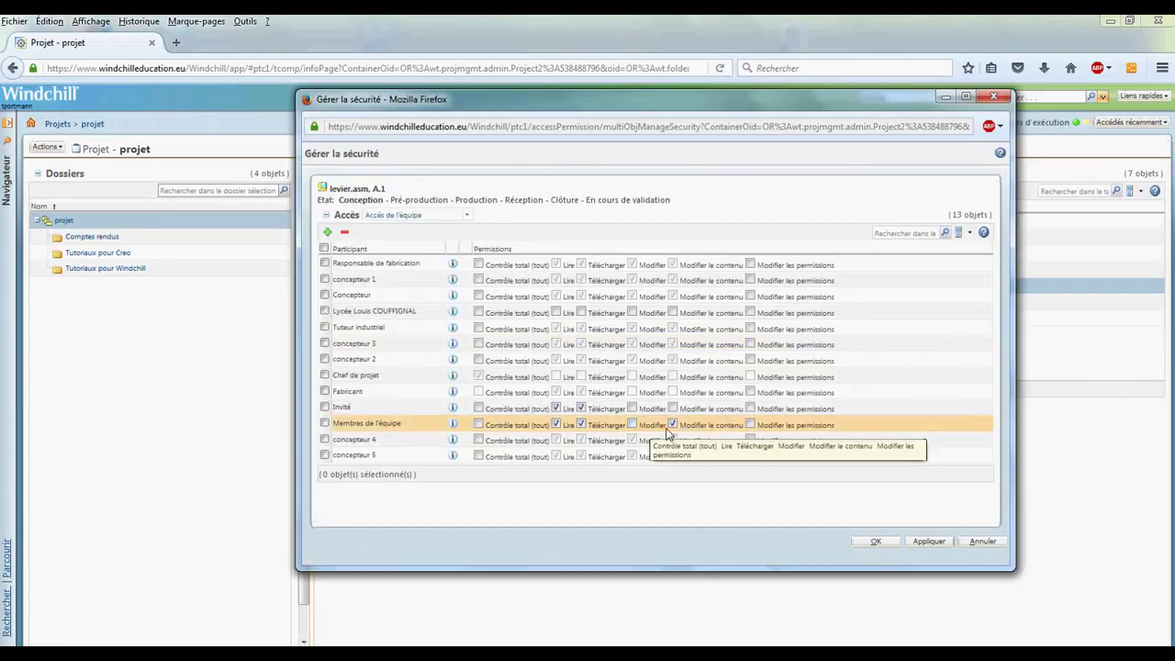
{"action": "left_click", "coordinate": [927, 541]}
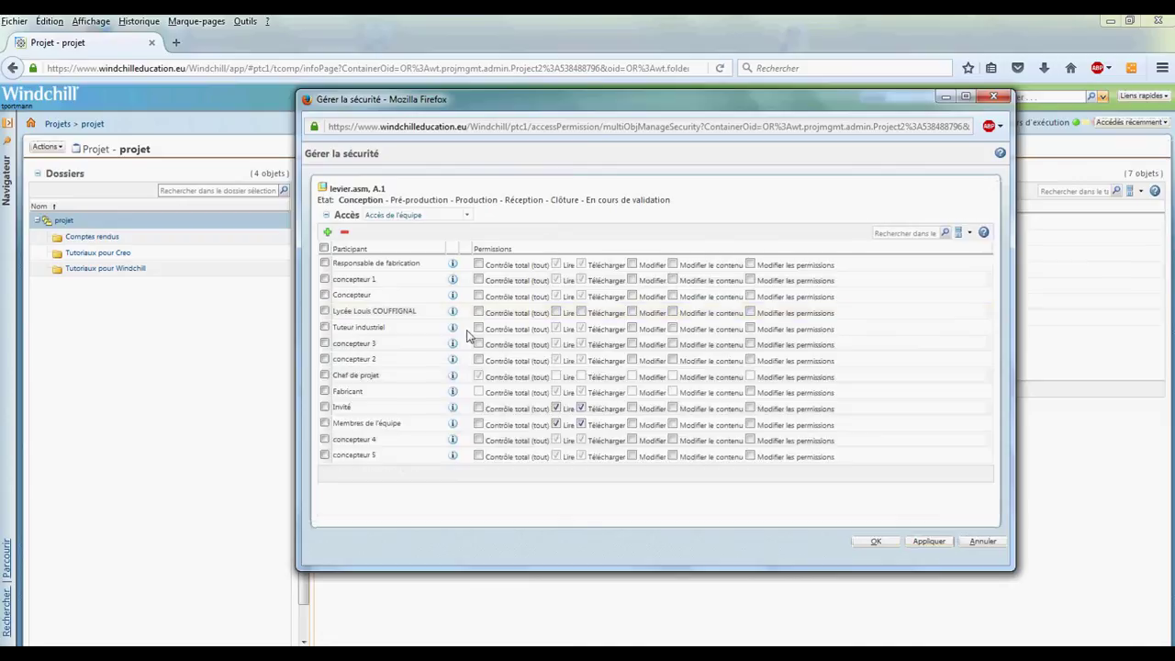
Grant concepteur 2 the Modifier and Modifier le contenu permissions on levier.asm and validate its security settings.
{"action": "left_click", "coordinate": [631, 360]}
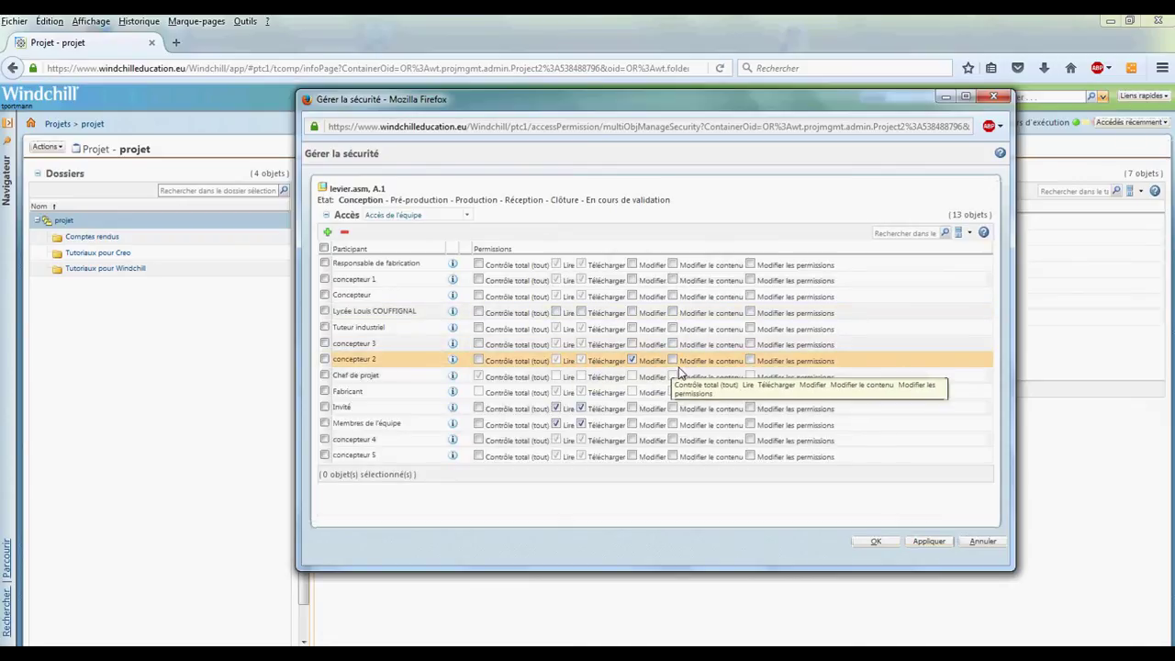
{"action": "left_click", "coordinate": [672, 360]}
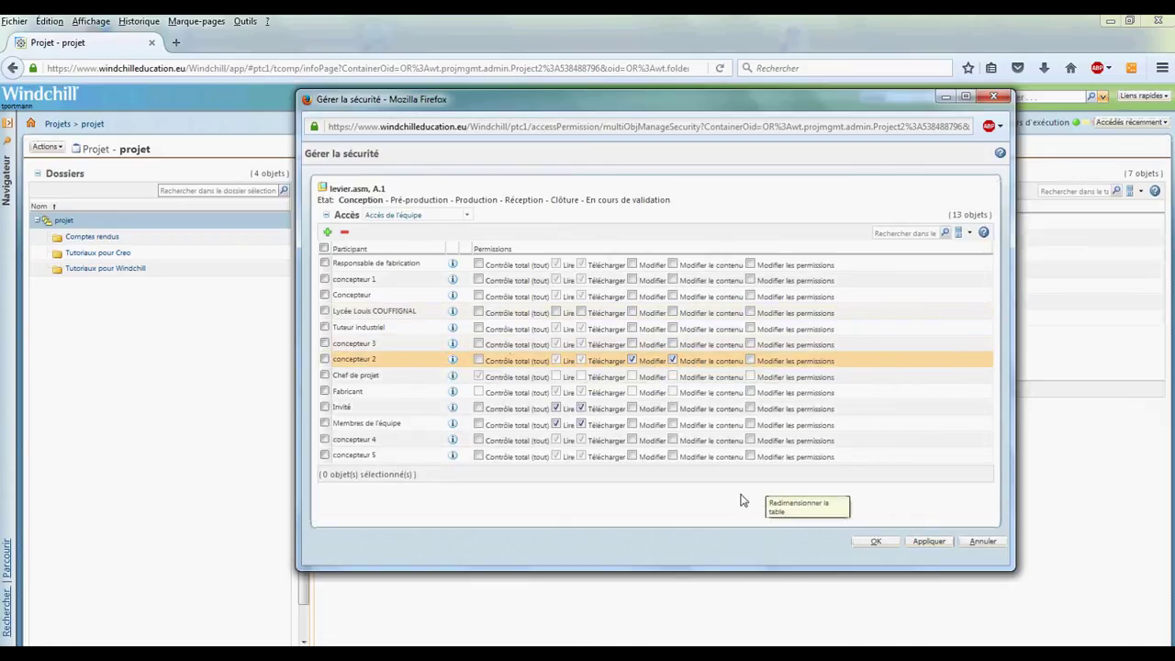
{"action": "left_click", "coordinate": [875, 542]}
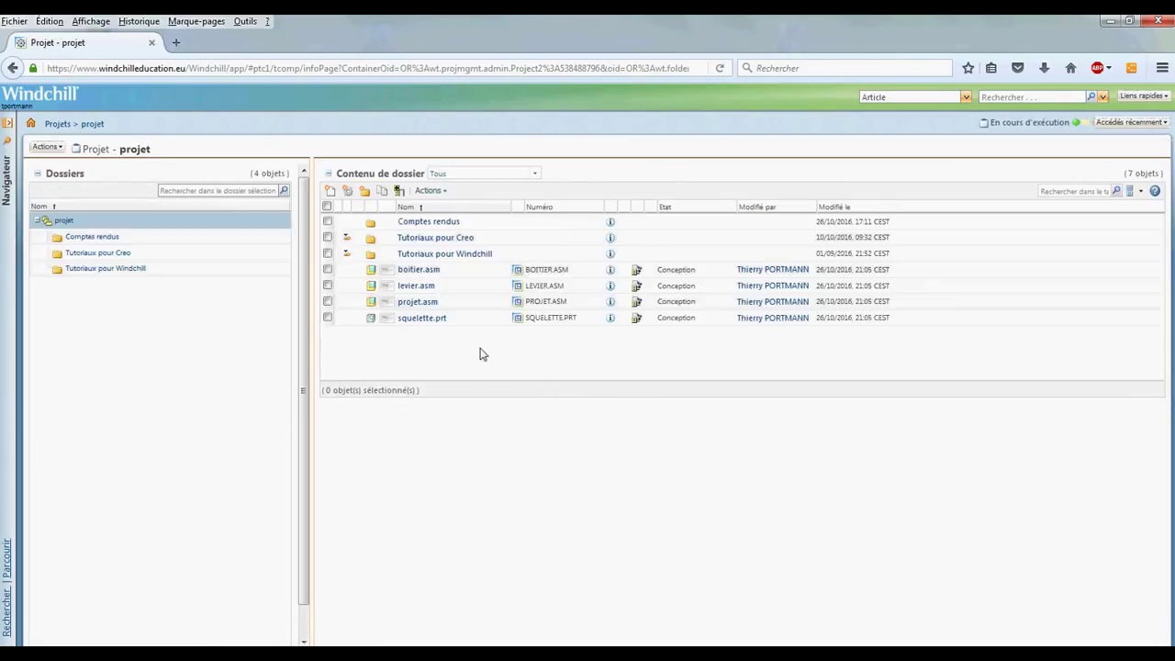
{"action": "left_click", "coordinate": [431, 191]}
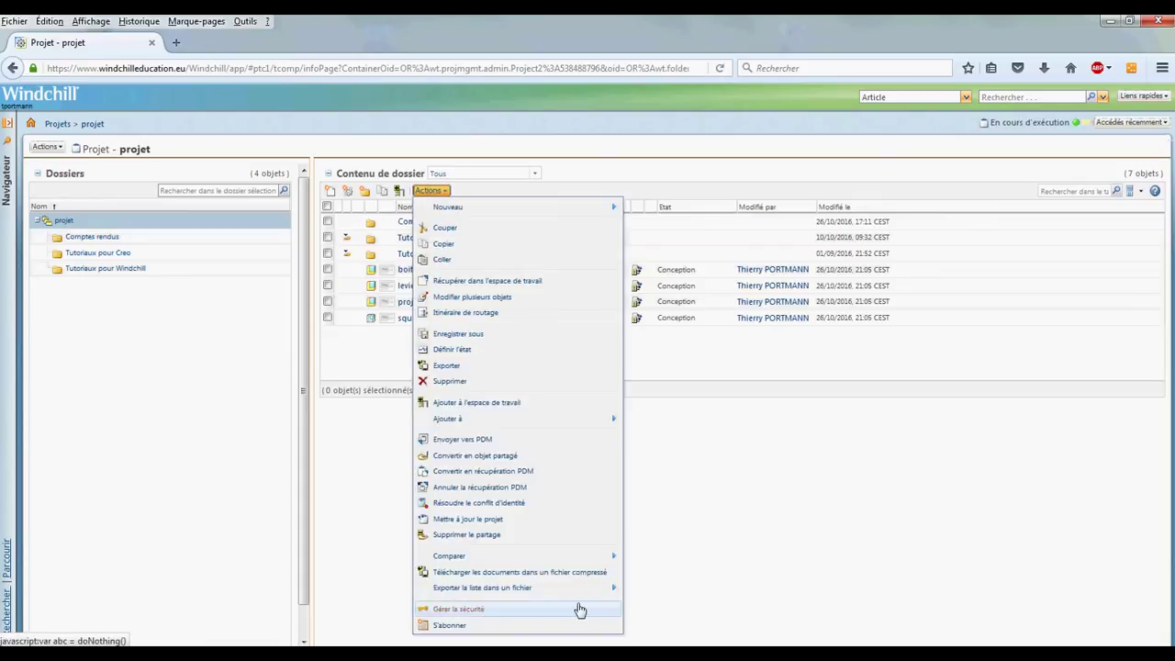
{"action": "left_click", "coordinate": [703, 569]}
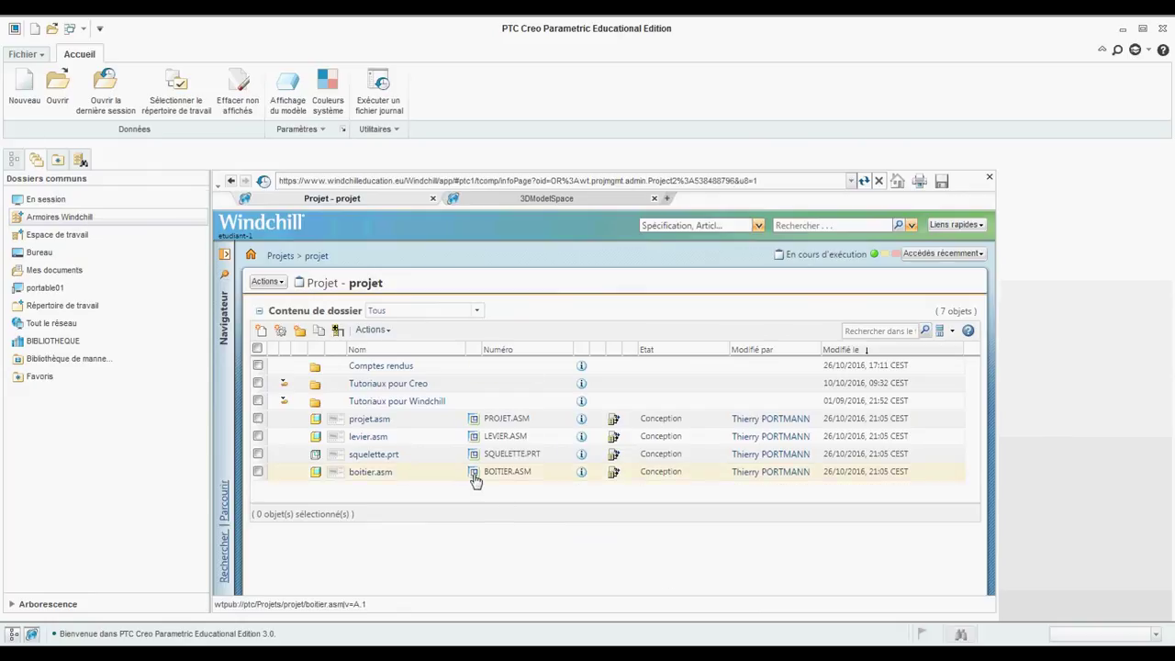
Switch to Creo Parametric and check the active server and workspace in the server management dialog.
{"action": "left_click", "coordinate": [23, 54]}
{"action": "mouse_move", "coordinate": [60, 363]}
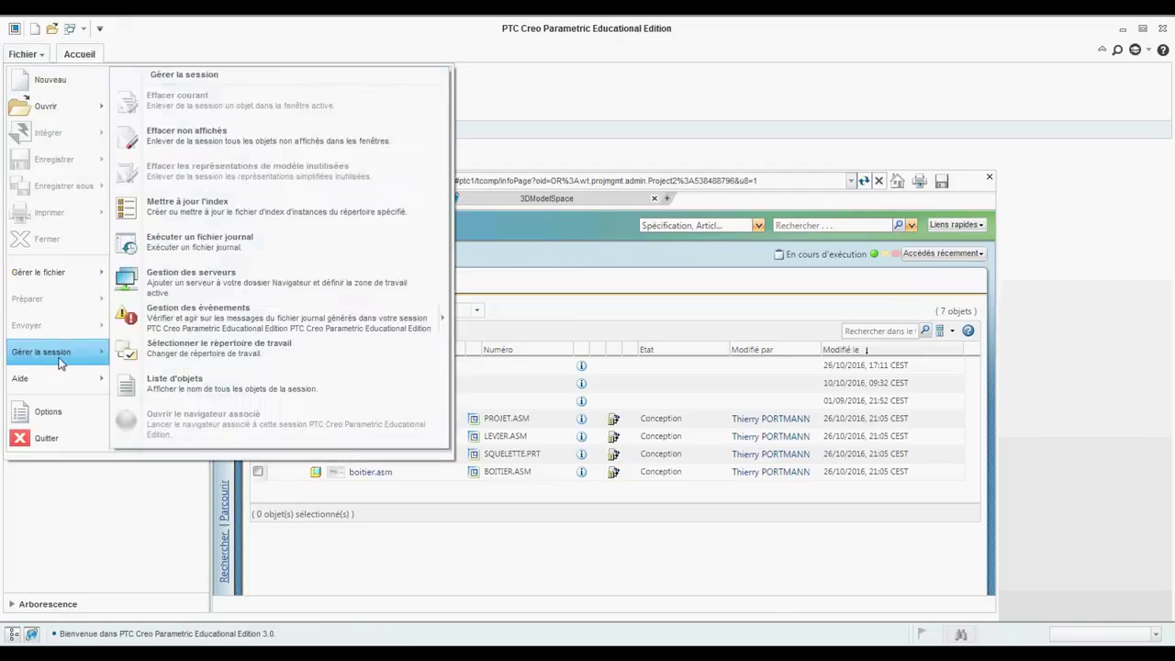
{"action": "left_click", "coordinate": [211, 290]}
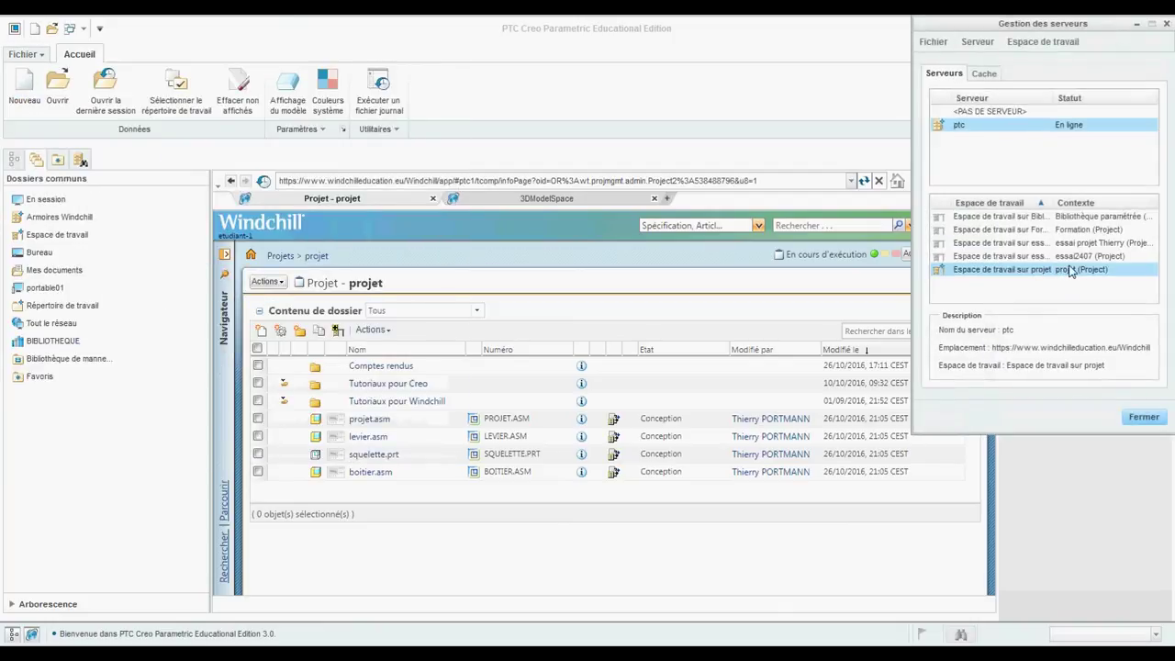
{"action": "left_click", "coordinate": [1143, 418]}
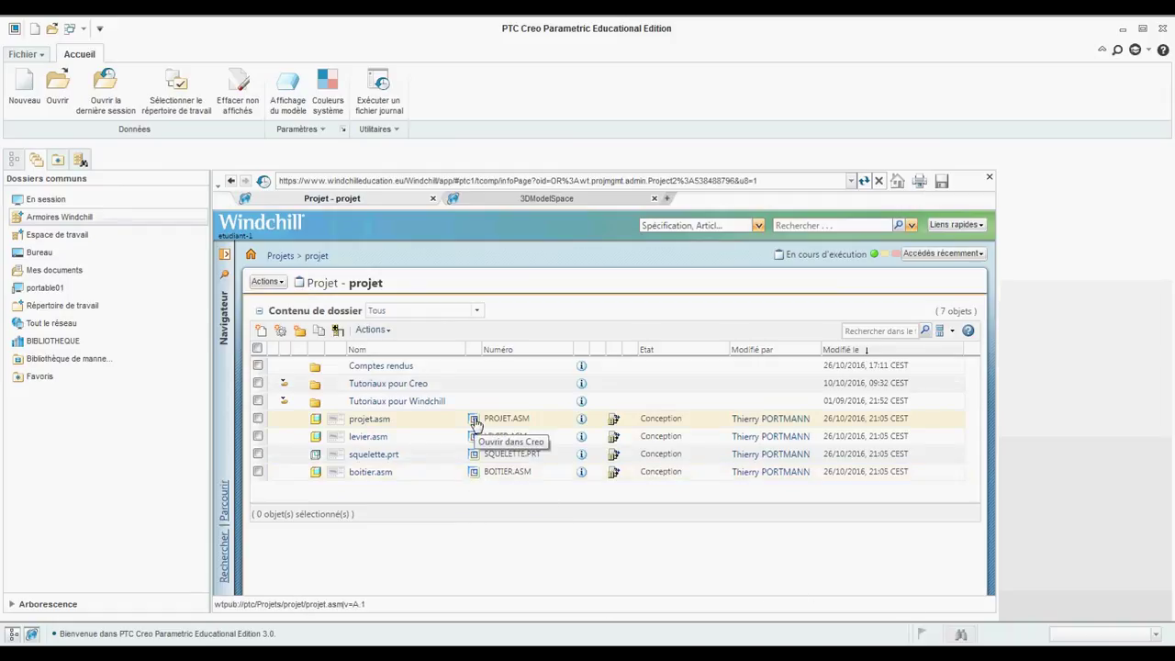
Open boitier.asm from the Windchill project in Creo and check it out with Récupérer maintenant when starting a new component.
{"action": "left_click", "coordinate": [474, 472]}
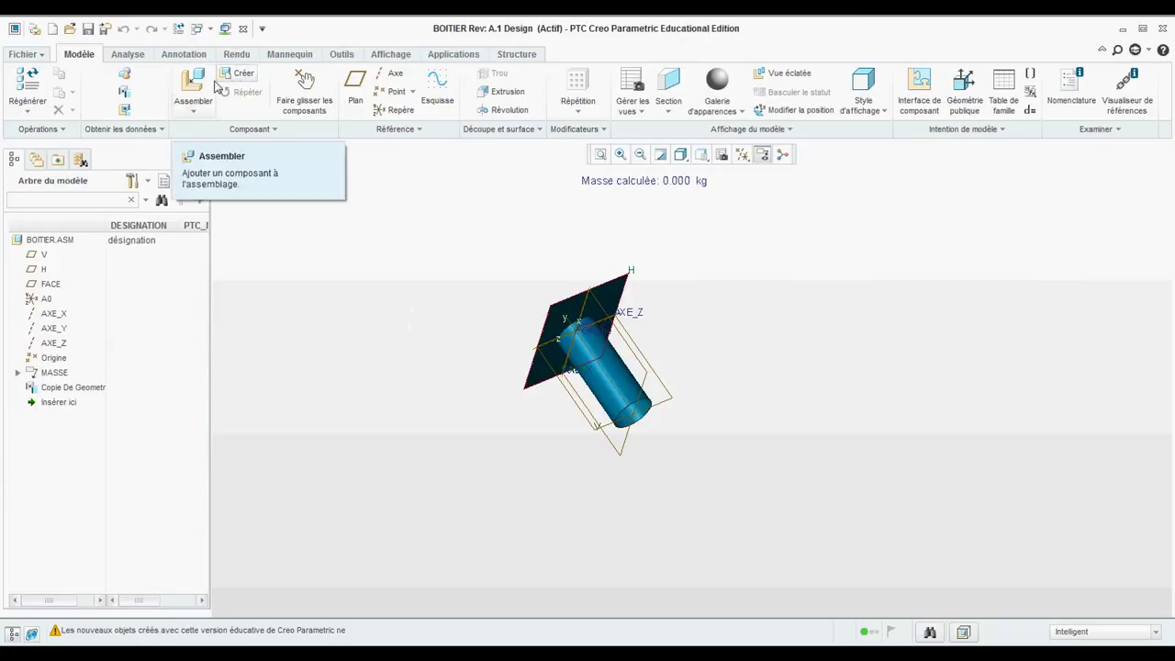
{"action": "left_click", "coordinate": [243, 75]}
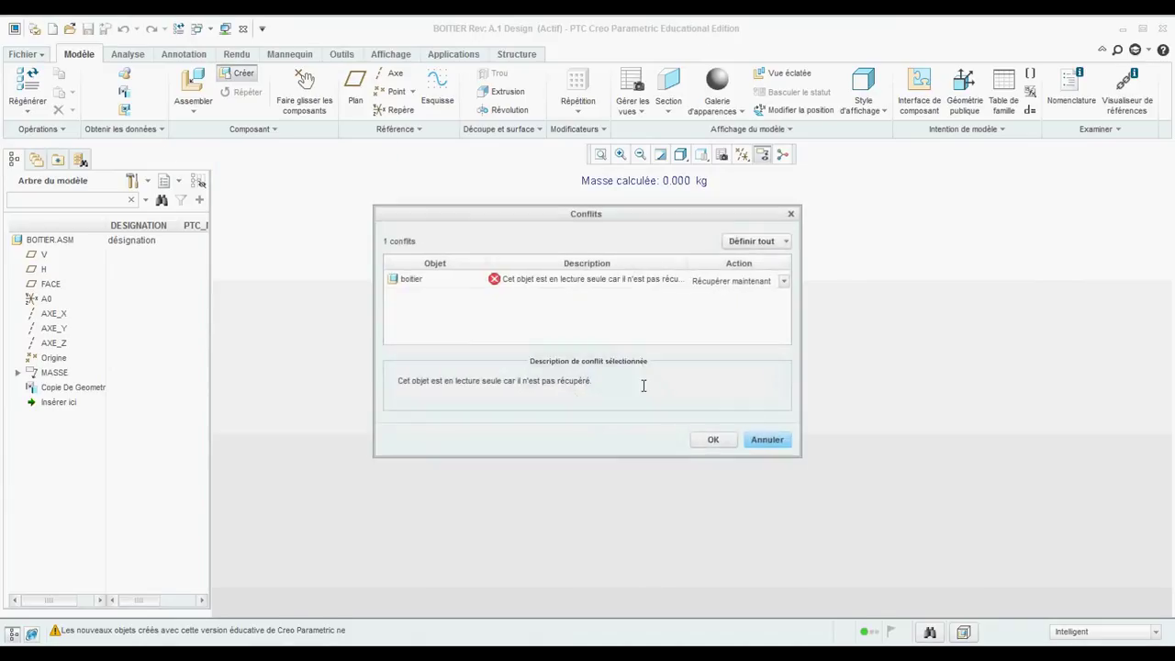
{"action": "left_click", "coordinate": [713, 441]}
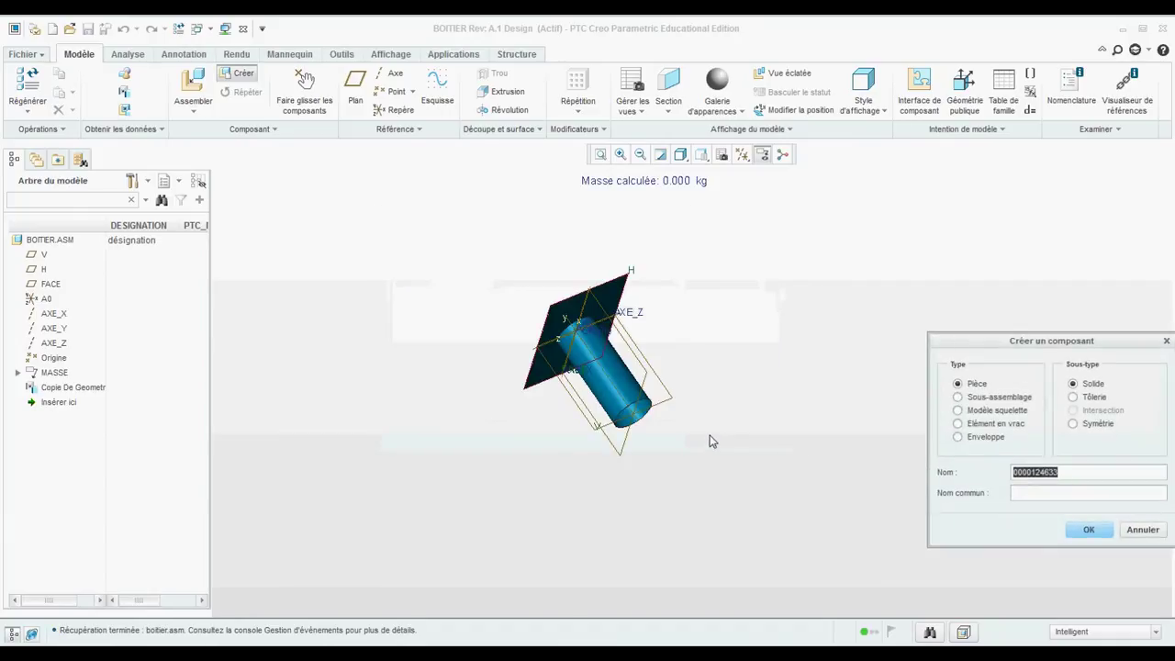
Create the solid part boitier from the template piece_3plans.prt and place it with the Valeur par défaut constraint.
{"action": "type", "text": "boitier"}
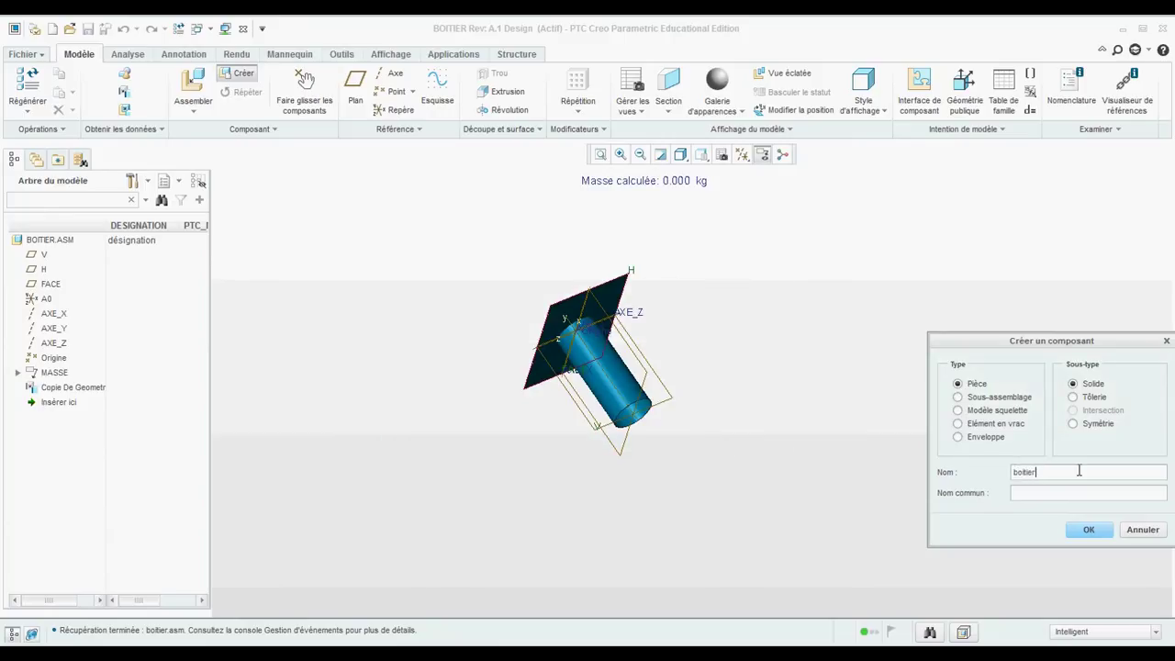
{"action": "left_click", "coordinate": [1088, 533]}
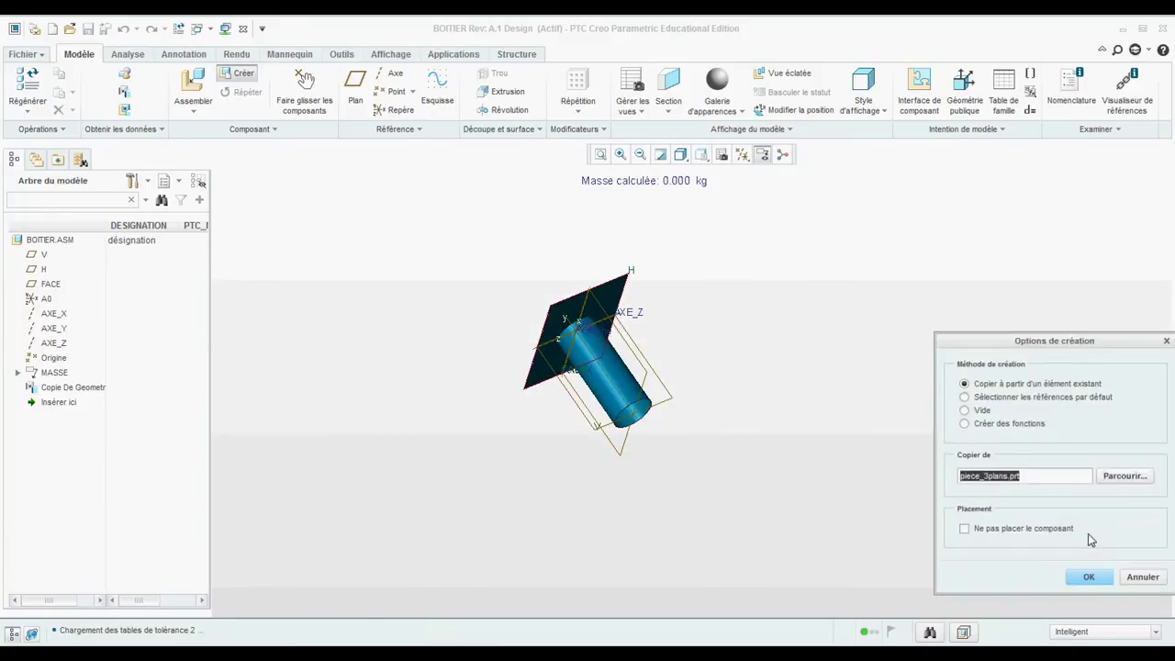
{"action": "left_click", "coordinate": [1080, 579]}
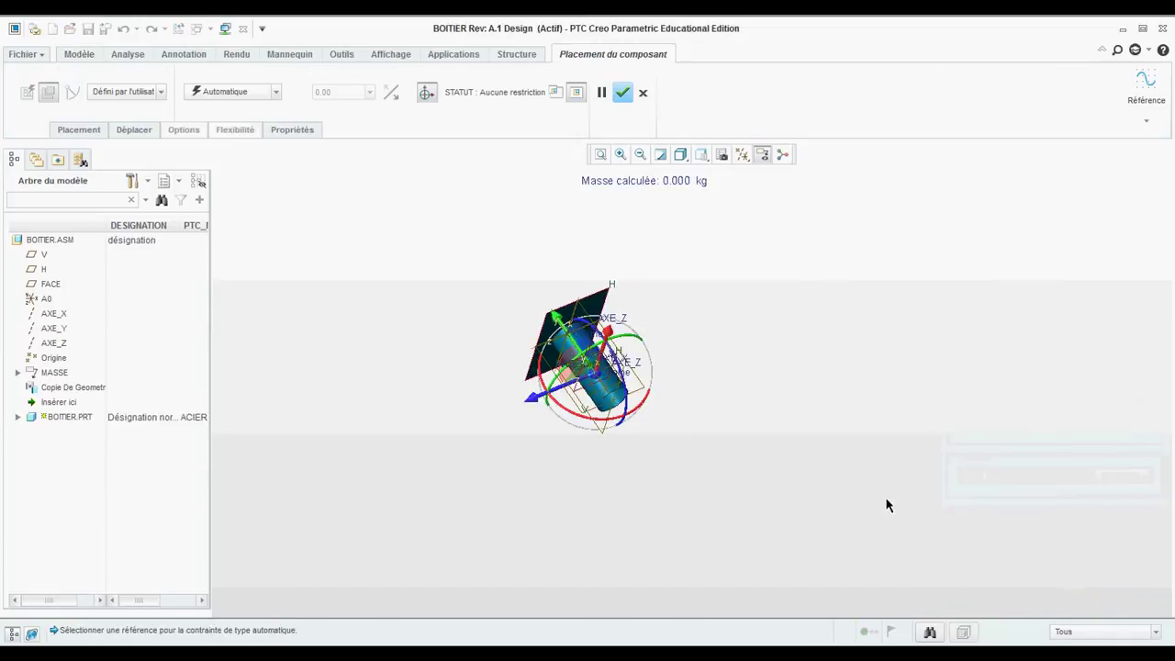
{"action": "left_click", "coordinate": [276, 91]}
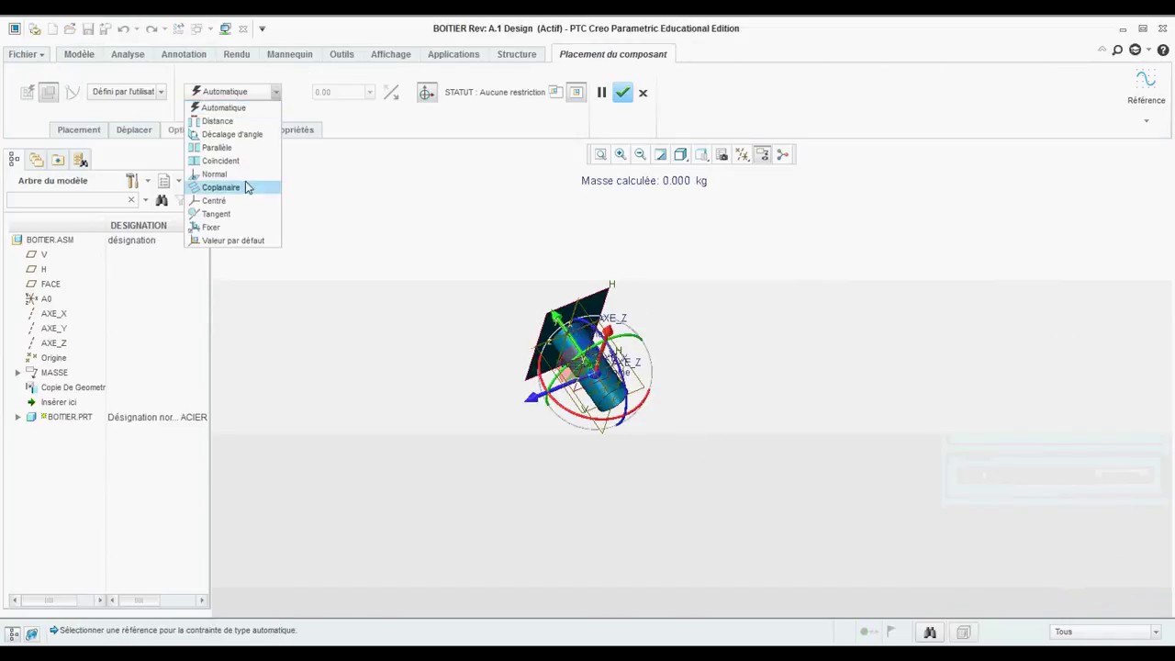
{"action": "left_click", "coordinate": [236, 239]}
{"action": "left_click", "coordinate": [638, 93]}
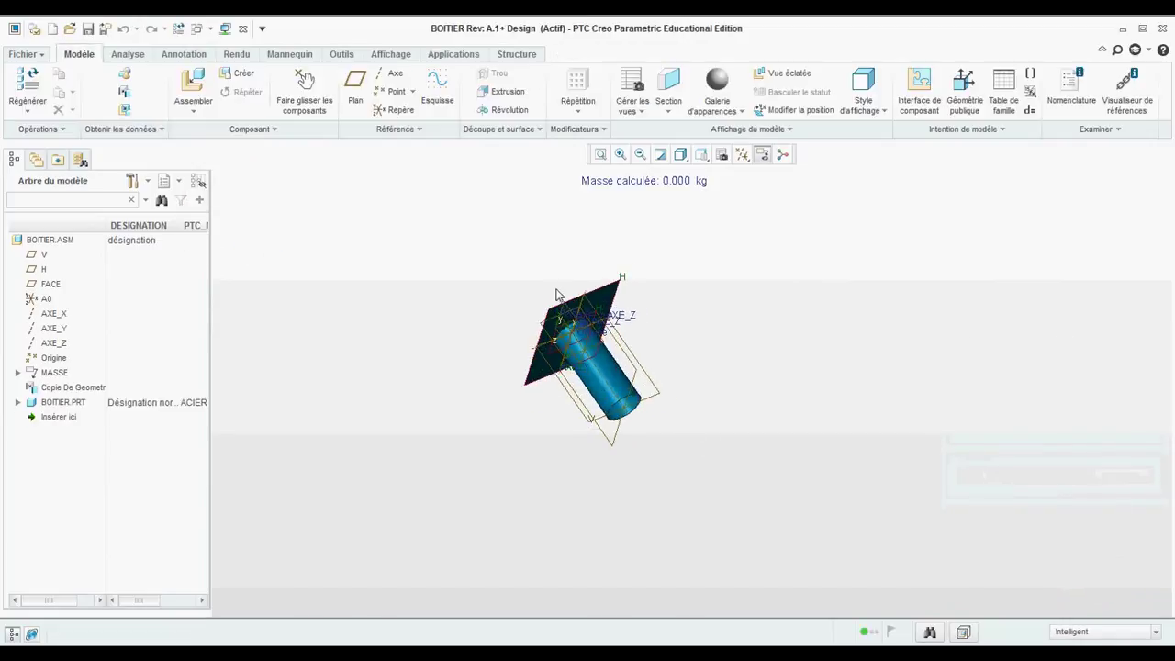
Activate BOITIER.PRT in the assembly and start an extrusion sketch on the rectangular surface copied from the skeleton.
{"action": "right_click", "coordinate": [61, 404]}
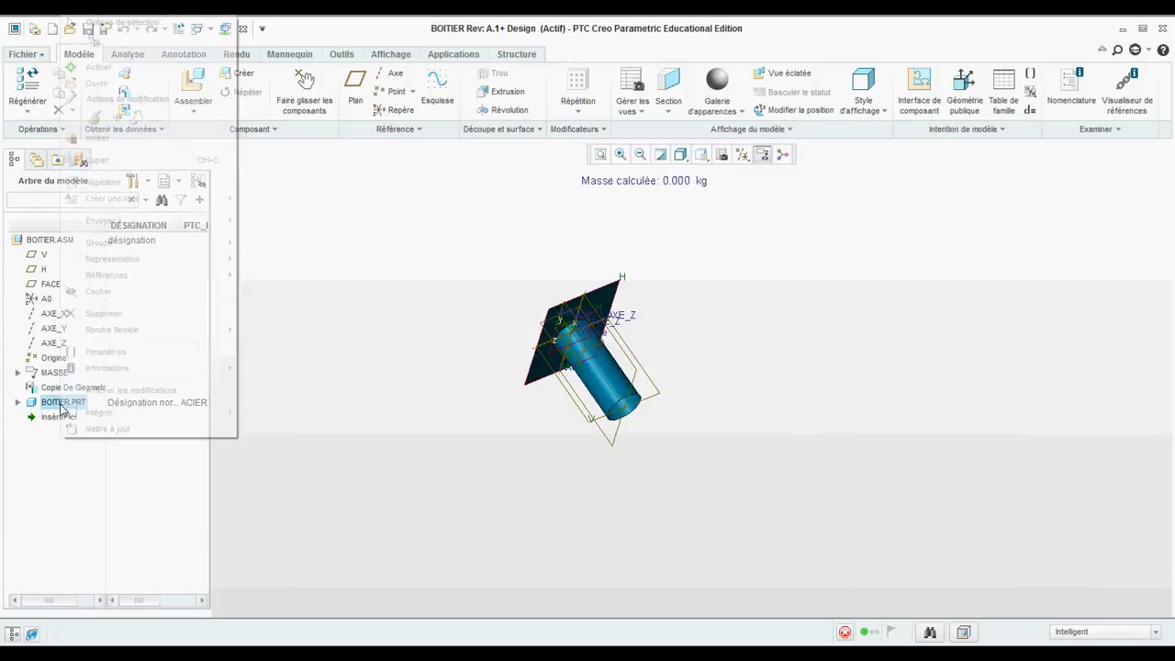
{"action": "left_click", "coordinate": [96, 68]}
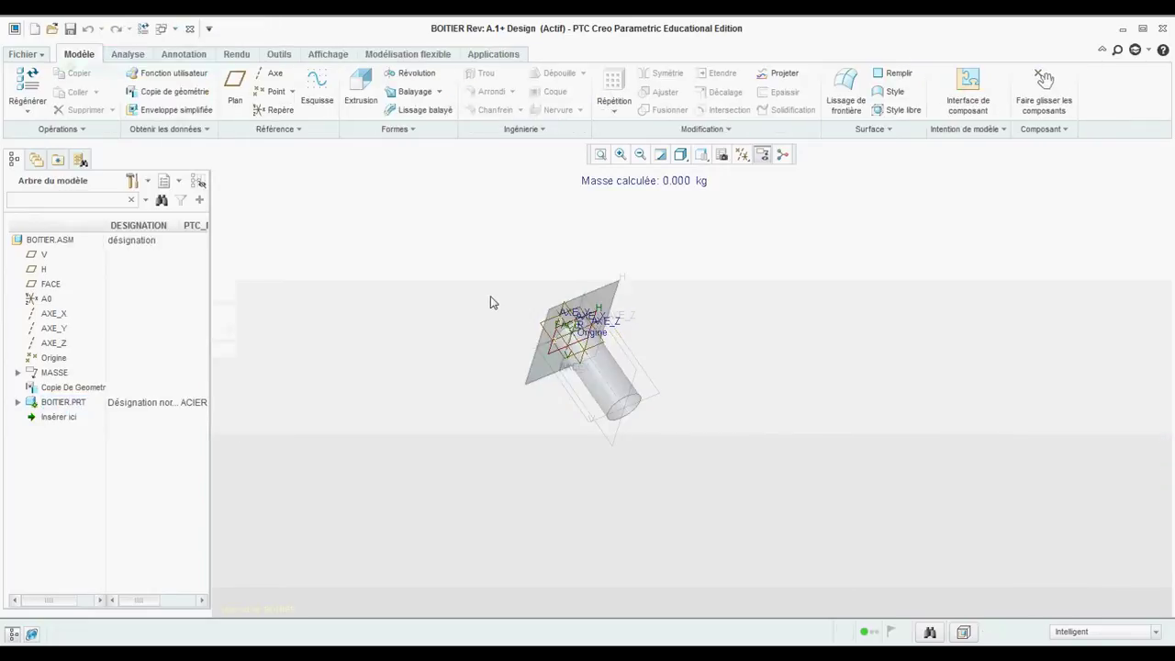
{"action": "scroll", "coordinate": [584, 348], "scroll_direction": "down", "scroll_amount": 3}
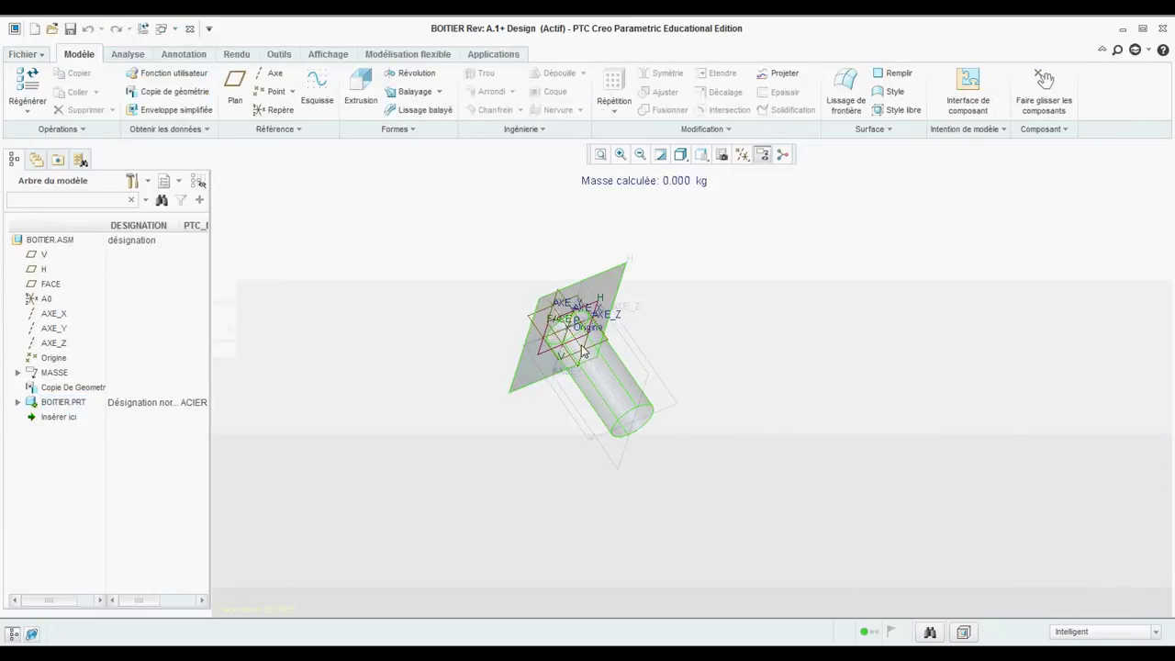
{"action": "left_click", "coordinate": [354, 91]}
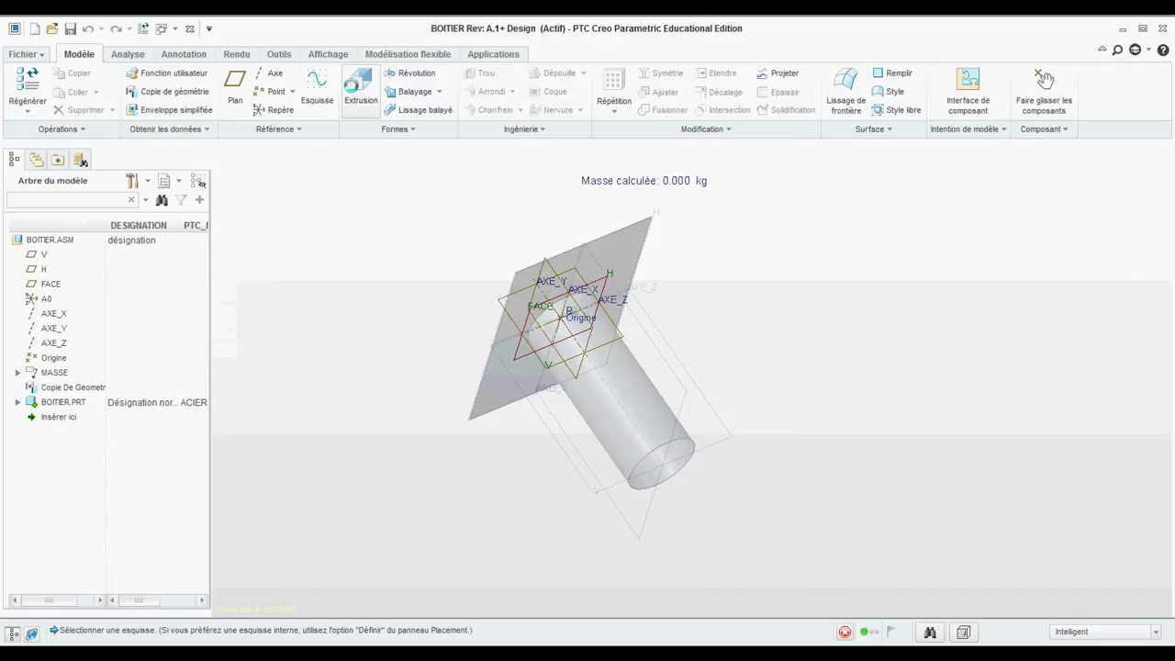
{"action": "left_click", "coordinate": [524, 278]}
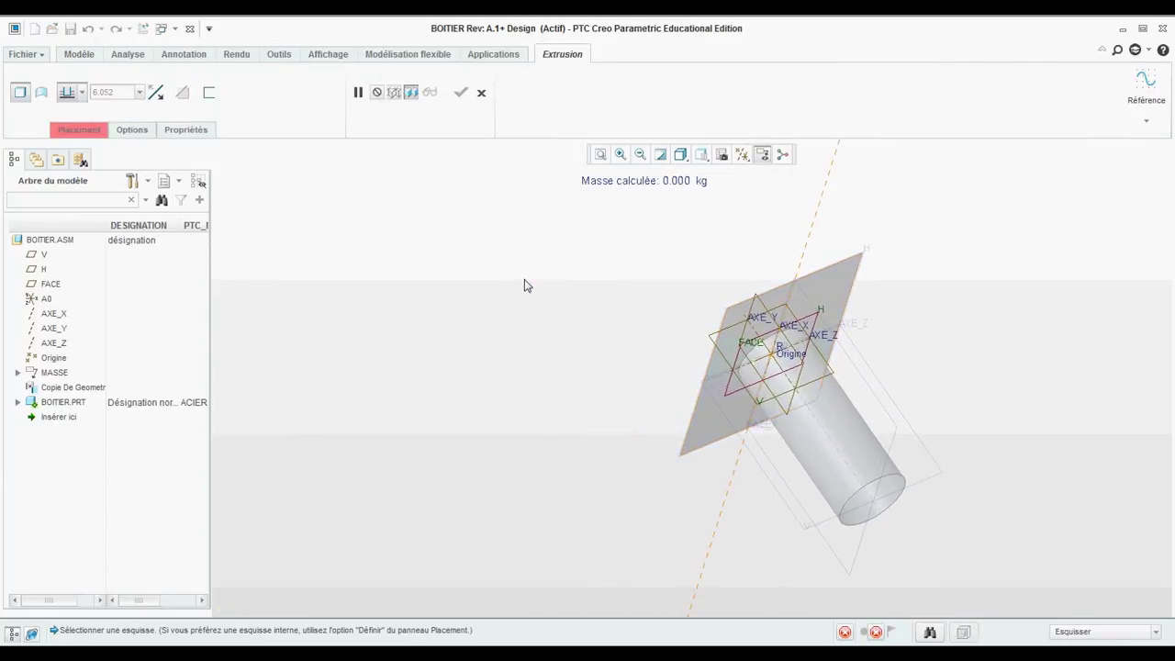
{"action": "left_click", "coordinate": [34, 109]}
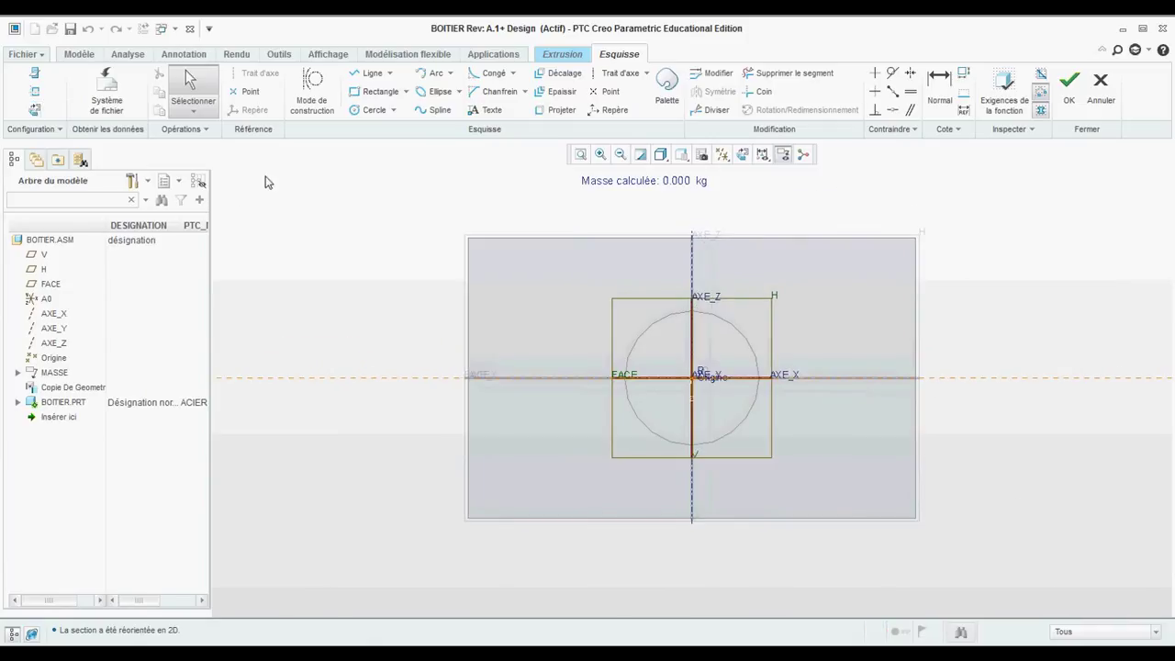
Add the four edges of the copied rectangular surface as sketch references.
{"action": "left_click", "coordinate": [34, 92]}
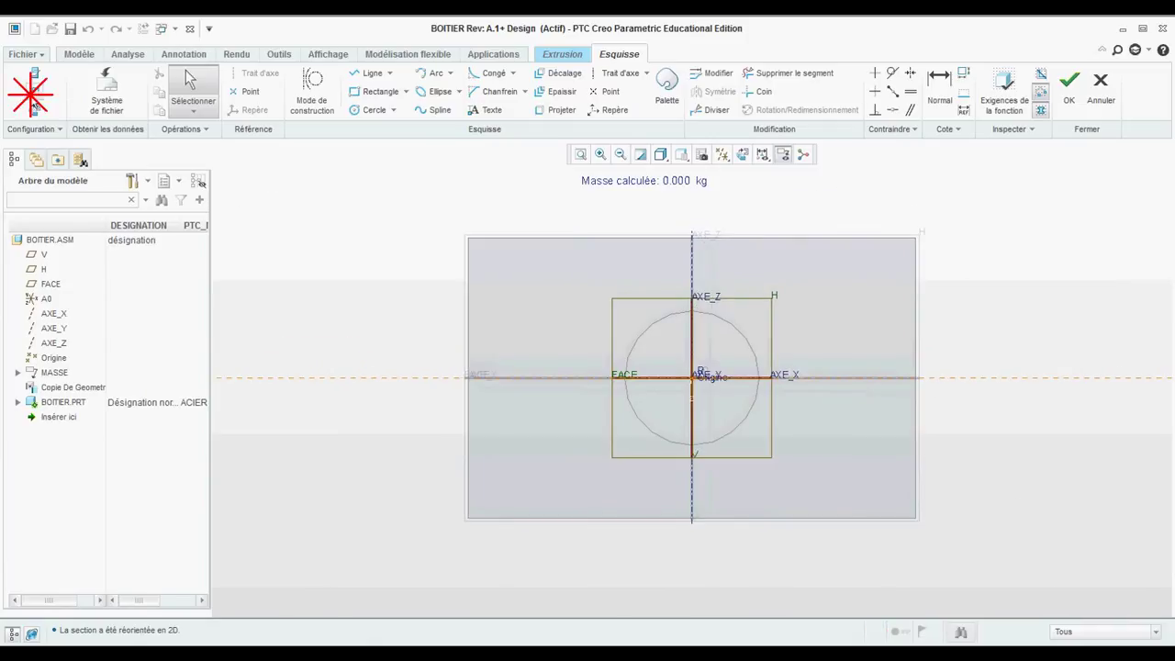
{"action": "left_click", "coordinate": [498, 238]}
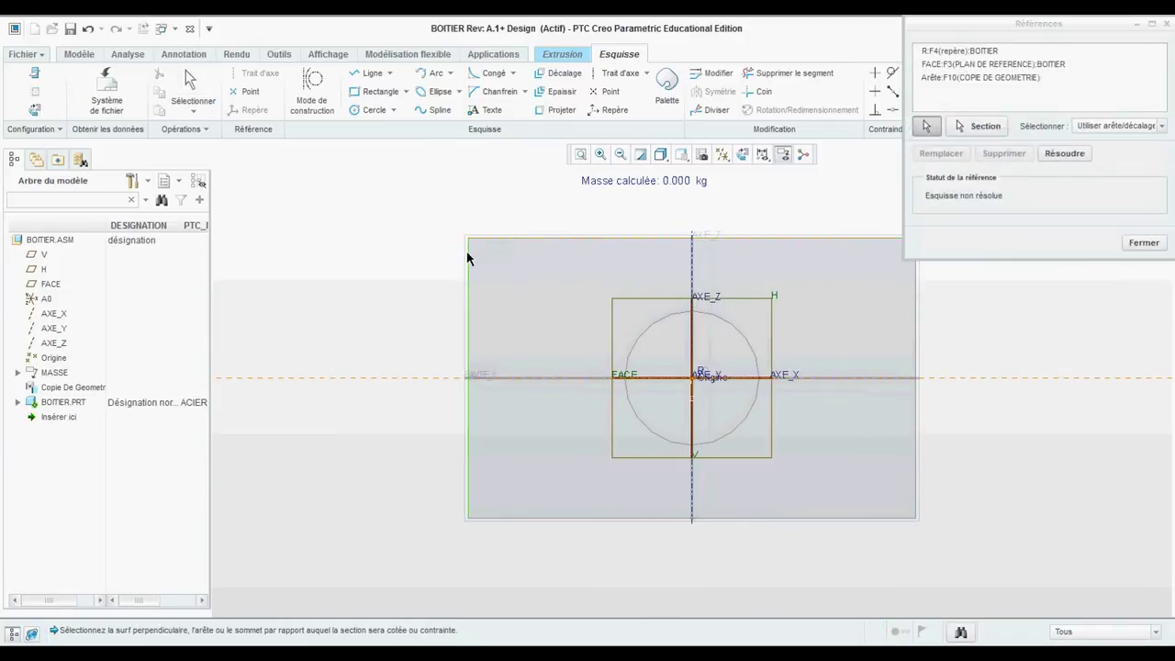
{"action": "left_click", "coordinate": [467, 258]}
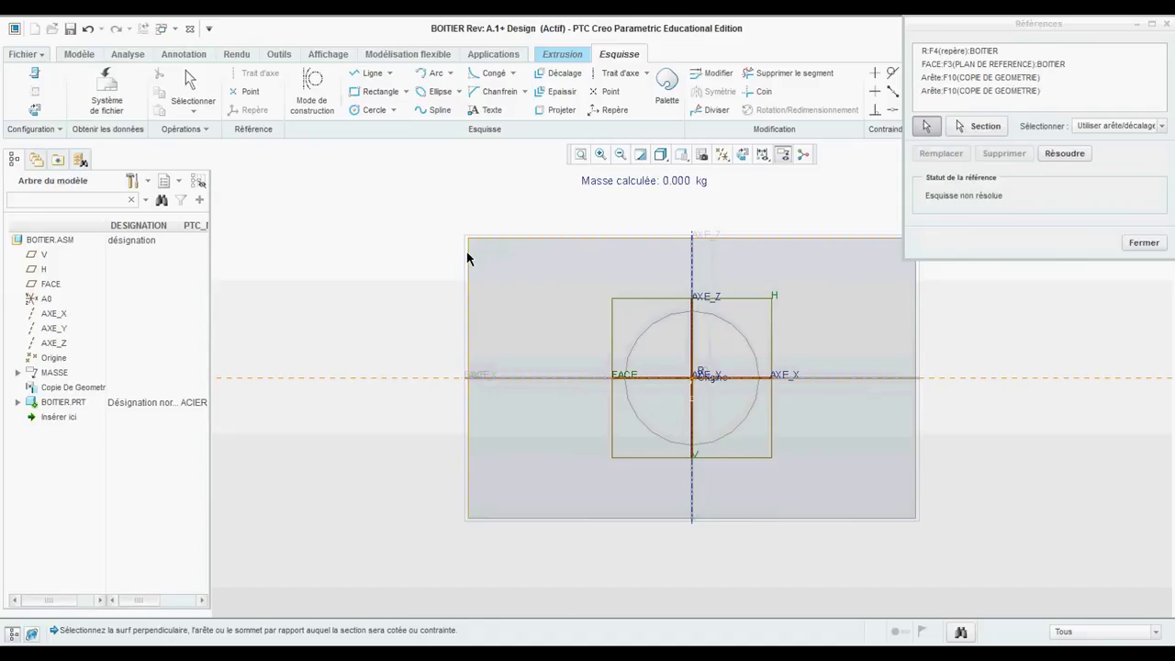
{"action": "left_click", "coordinate": [573, 519]}
{"action": "left_click", "coordinate": [916, 485]}
{"action": "left_click", "coordinate": [1143, 242]}
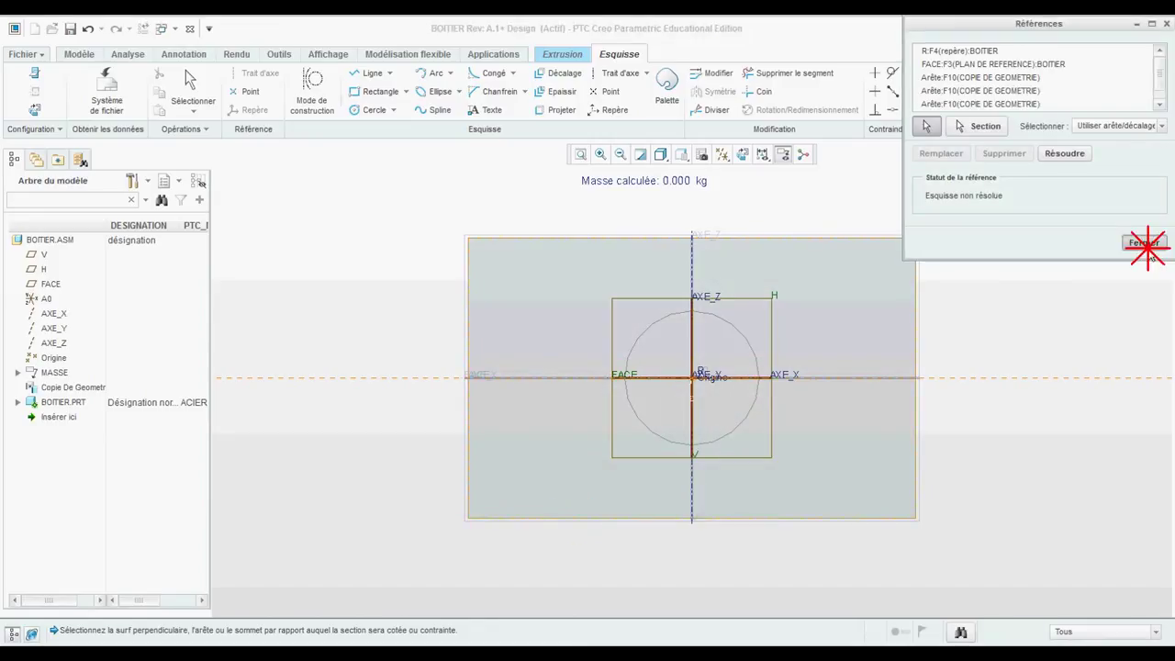
Sketch a rectangle between opposite corners of the referenced edges and validate the section.
{"action": "left_click", "coordinate": [470, 239]}
{"action": "left_click", "coordinate": [916, 518]}
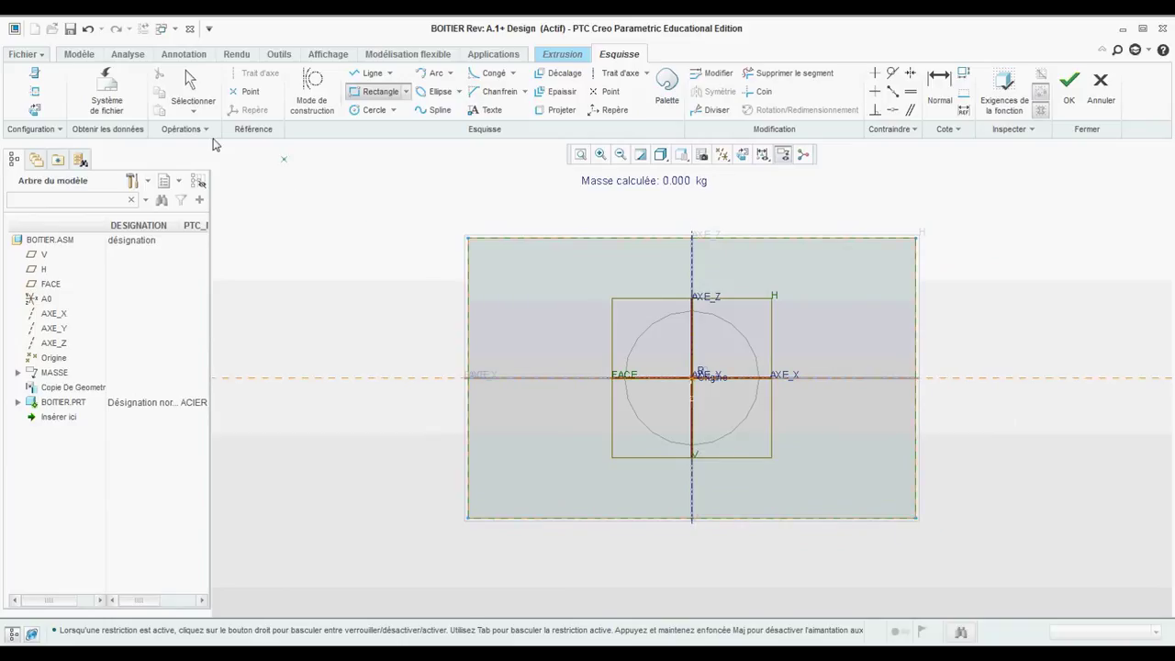
{"action": "middle_click", "coordinate": [593, 208]}
{"action": "left_click", "coordinate": [1069, 86]}
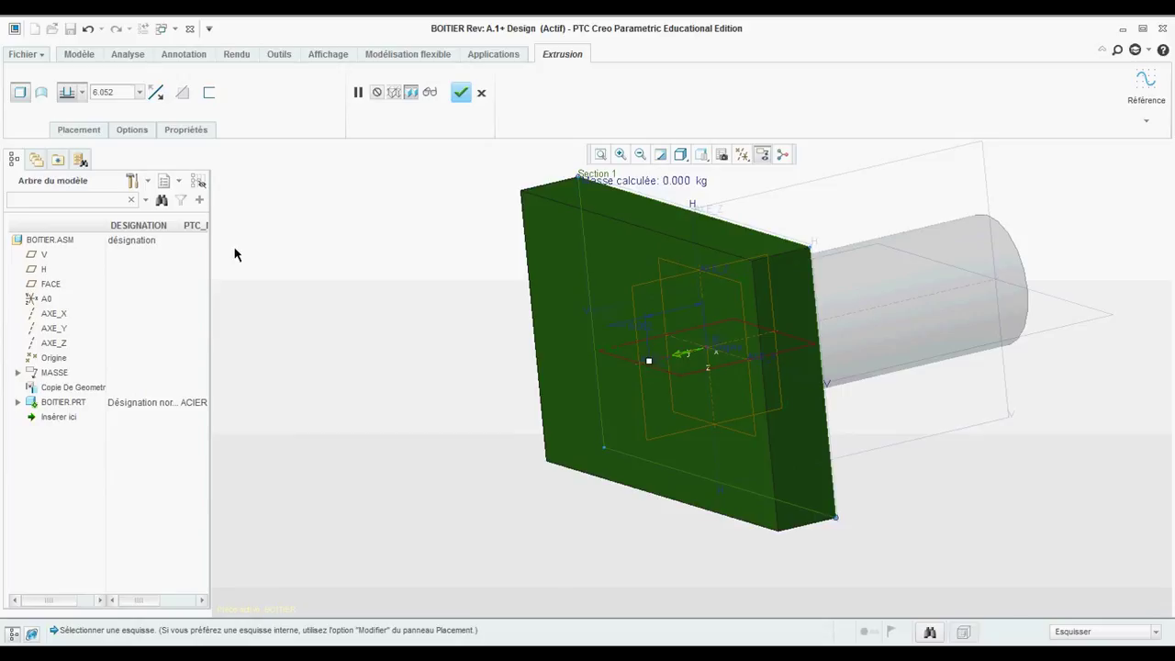
Extrude the rectangle up to the circular edge at the far end of the skeleton cylinder.
{"action": "left_click", "coordinate": [83, 93]}
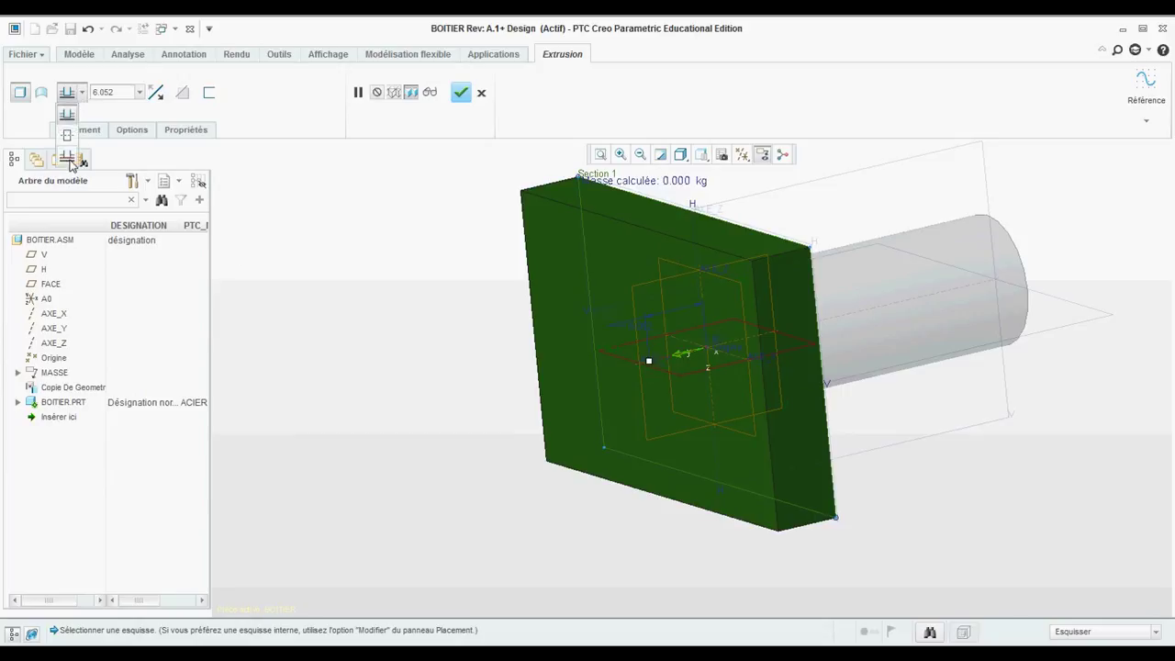
{"action": "left_click", "coordinate": [71, 161]}
{"action": "left_click", "coordinate": [1010, 243]}
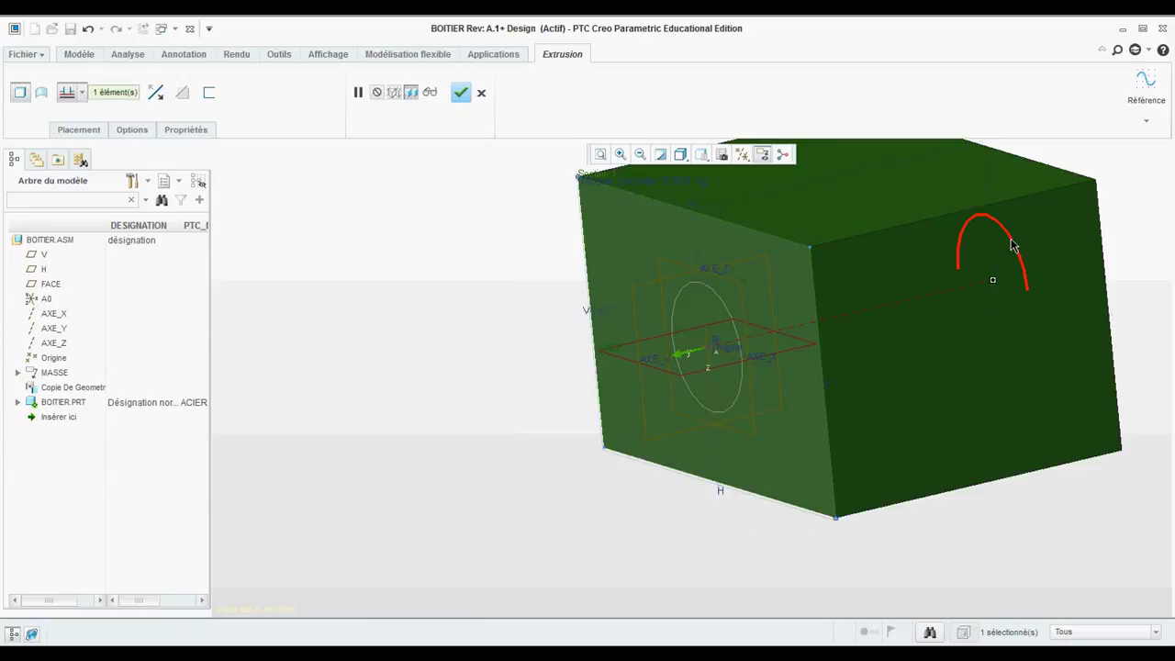
{"action": "left_click", "coordinate": [460, 95]}
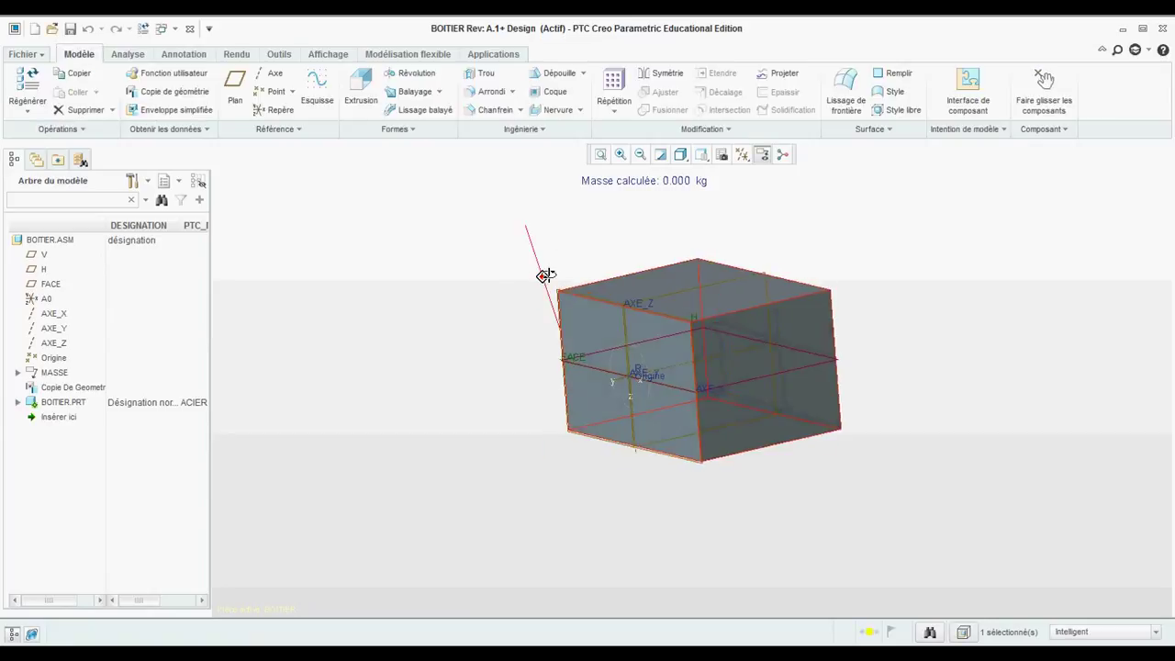
Start a second extrusion sketch on the block's front face and add the skeleton cylinder surface as a reference.
{"action": "middle_click_drag", "start_coordinate": [546, 275], "coordinate": [551, 279]}
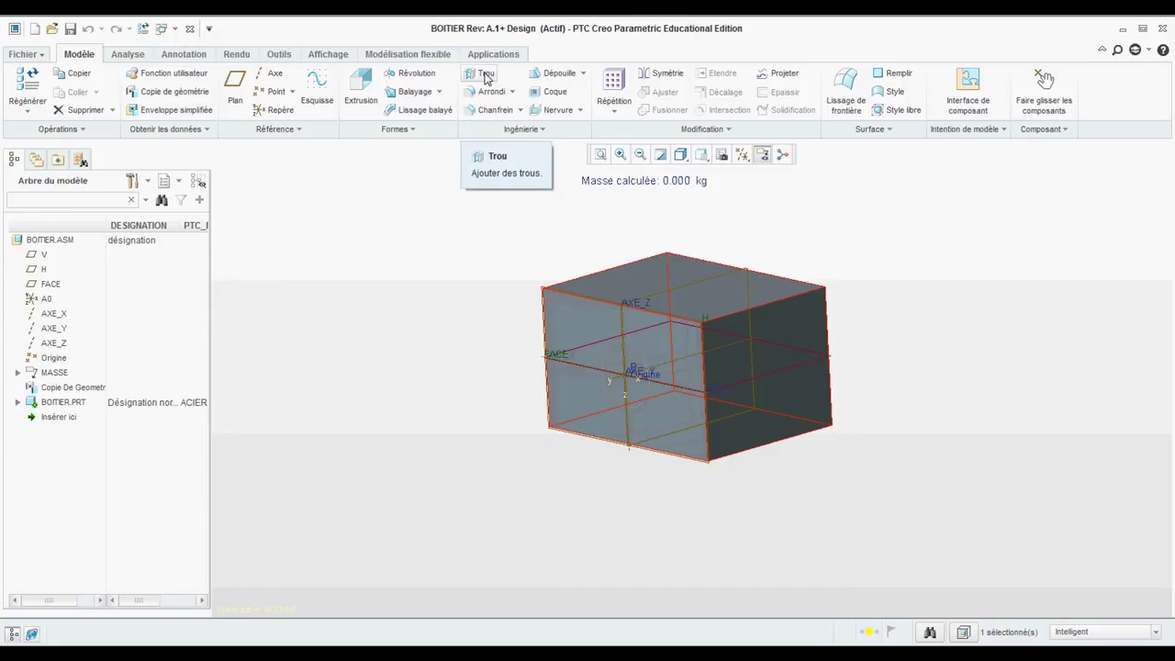
{"action": "left_click", "coordinate": [361, 91]}
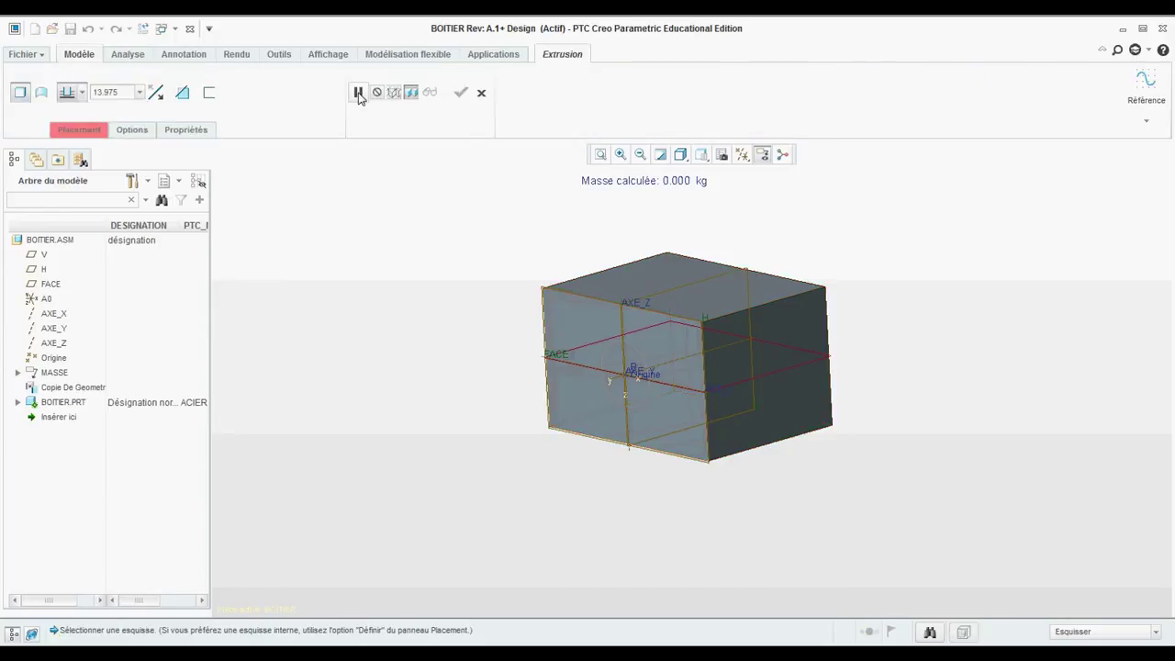
{"action": "left_click", "coordinate": [590, 332]}
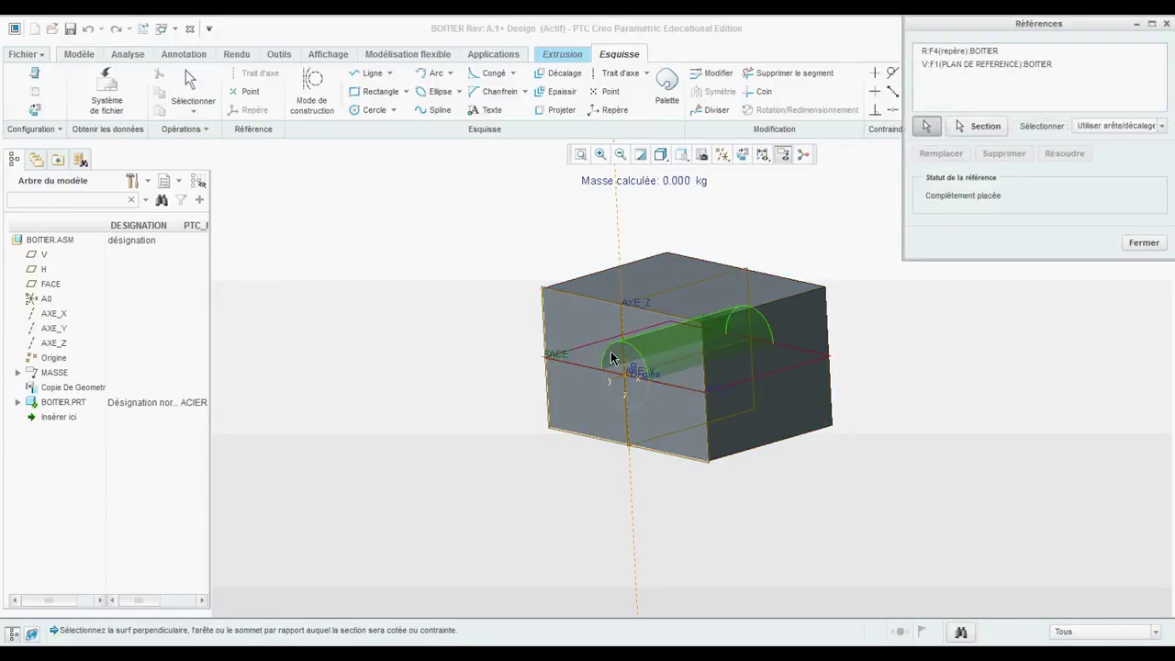
{"action": "left_click", "coordinate": [624, 370]}
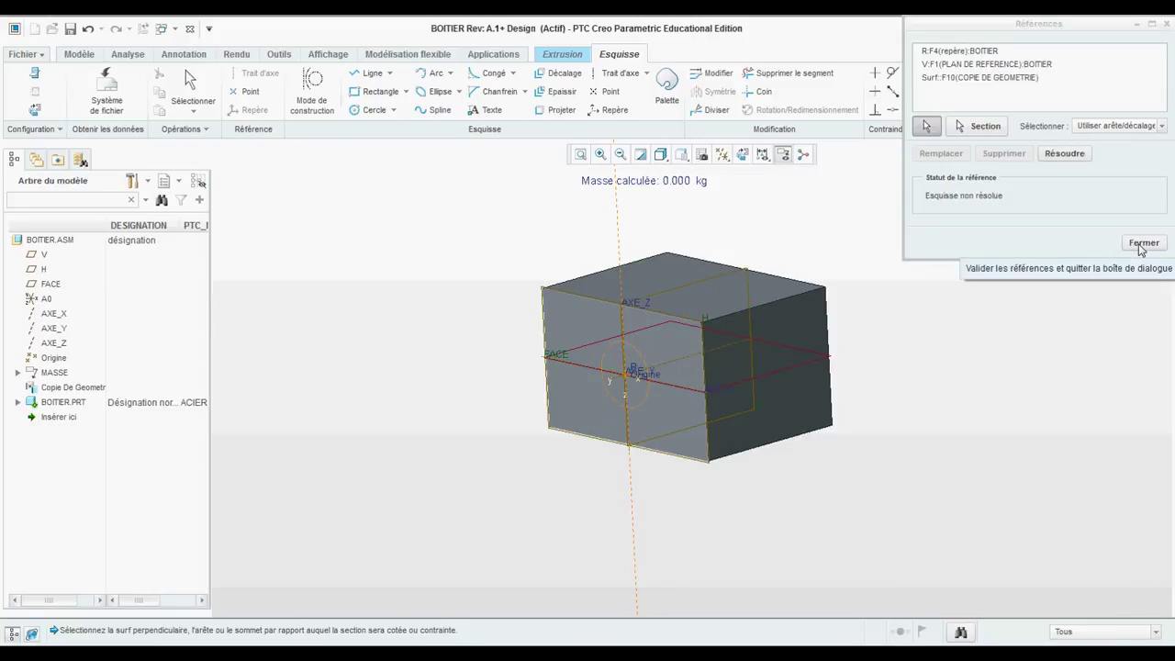
{"action": "left_click", "coordinate": [1142, 245]}
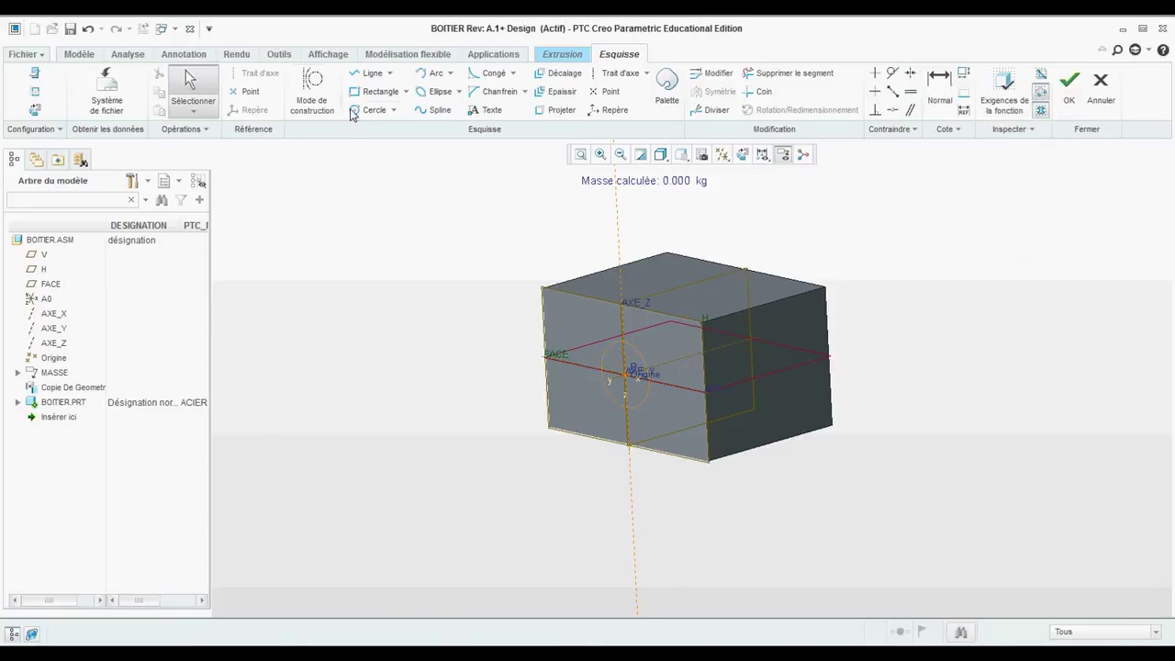
Sketch a circle centred on the origin and matching the referenced cylinder, then validate the section.
{"action": "left_click", "coordinate": [624, 377]}
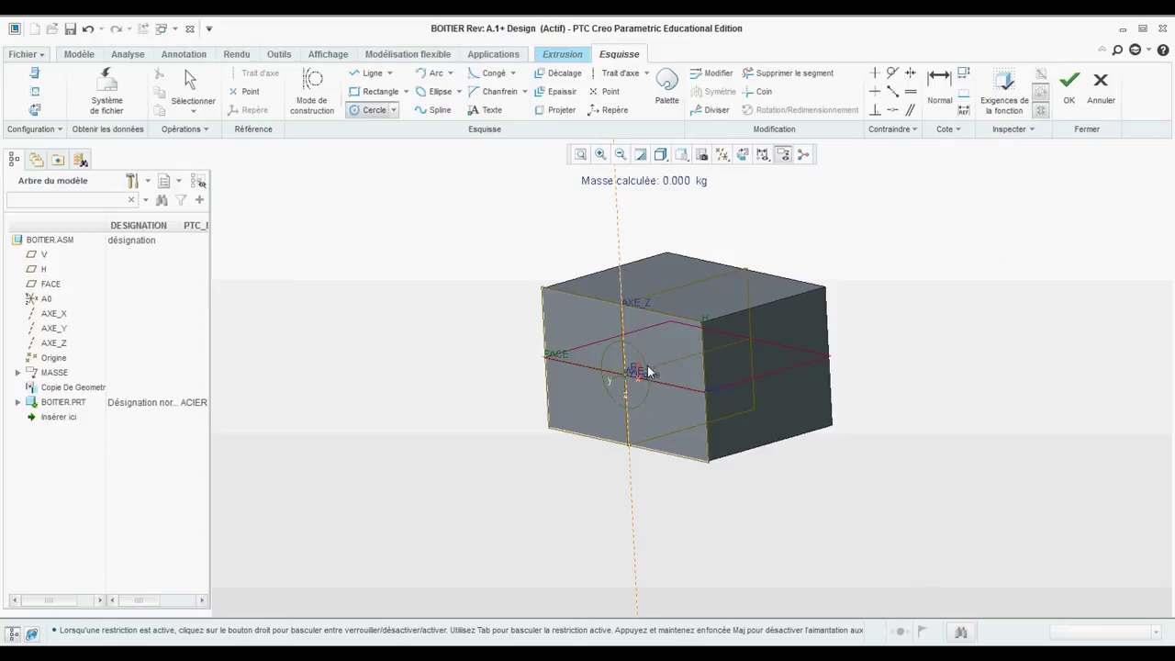
{"action": "left_click", "coordinate": [649, 371]}
{"action": "middle_click", "coordinate": [381, 227]}
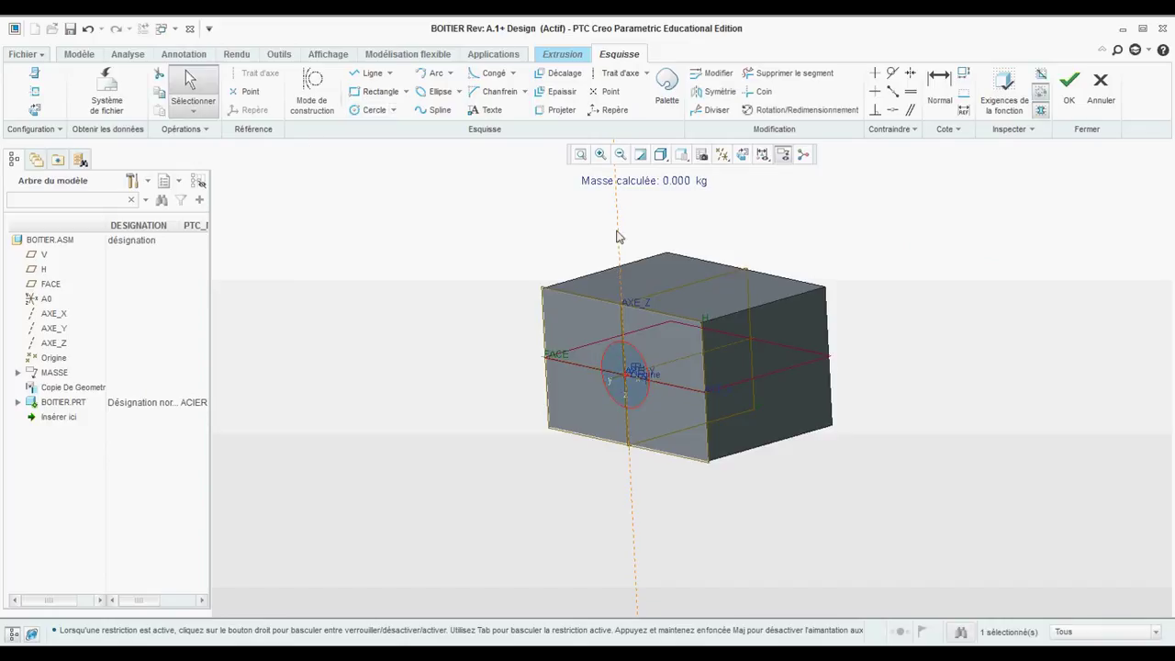
{"action": "left_click", "coordinate": [1066, 99]}
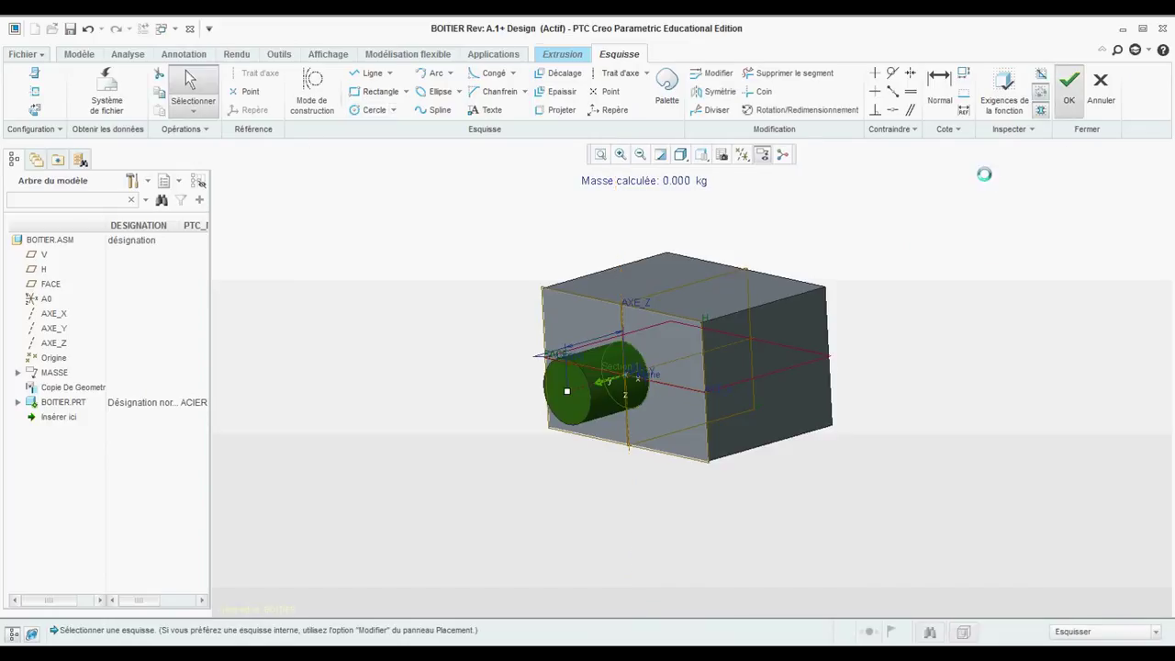
Extrude the circle into the block as a through-all cut that removes material.
{"action": "left_click", "coordinate": [608, 386]}
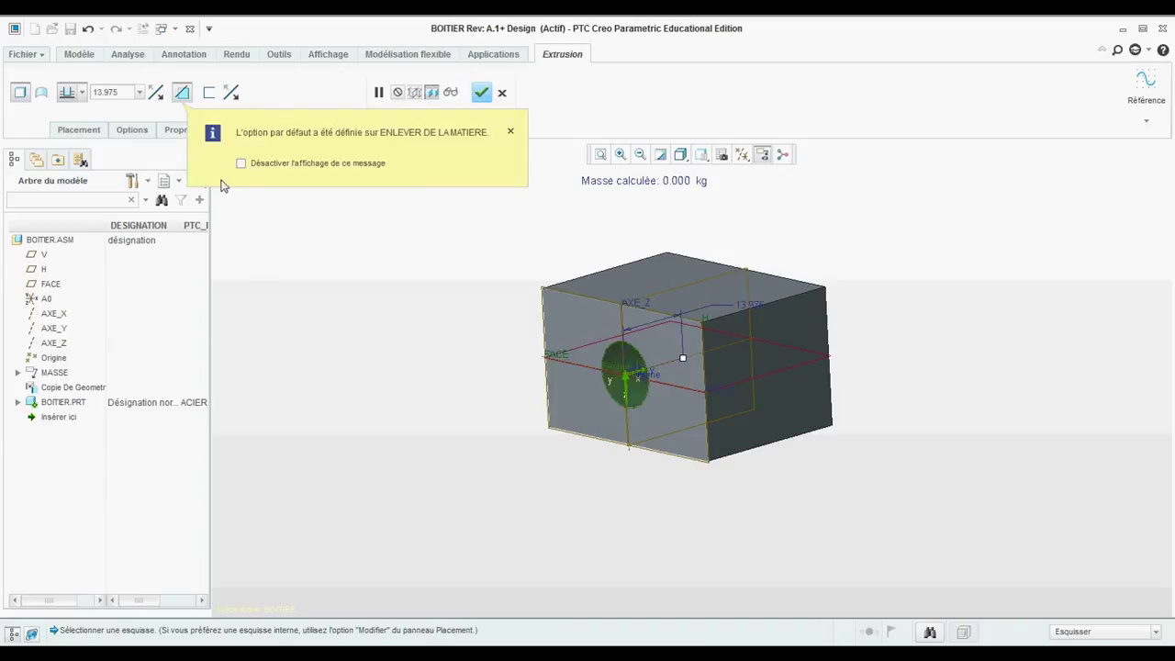
{"action": "left_click", "coordinate": [81, 92]}
{"action": "left_click", "coordinate": [66, 177]}
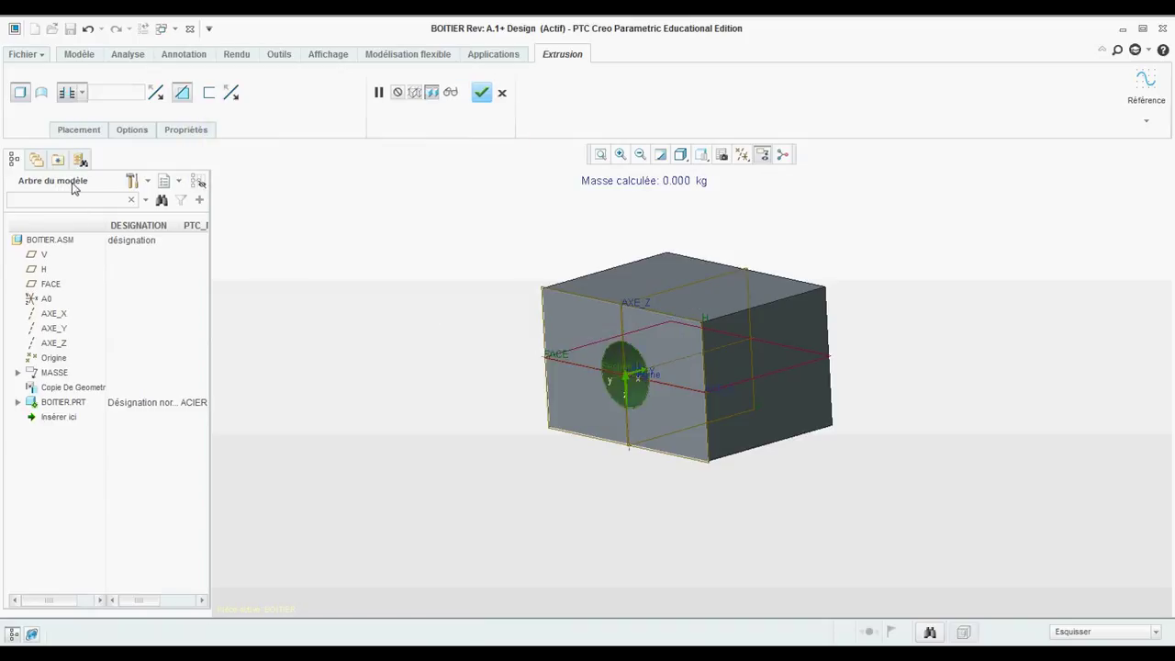
{"action": "left_click", "coordinate": [481, 93]}
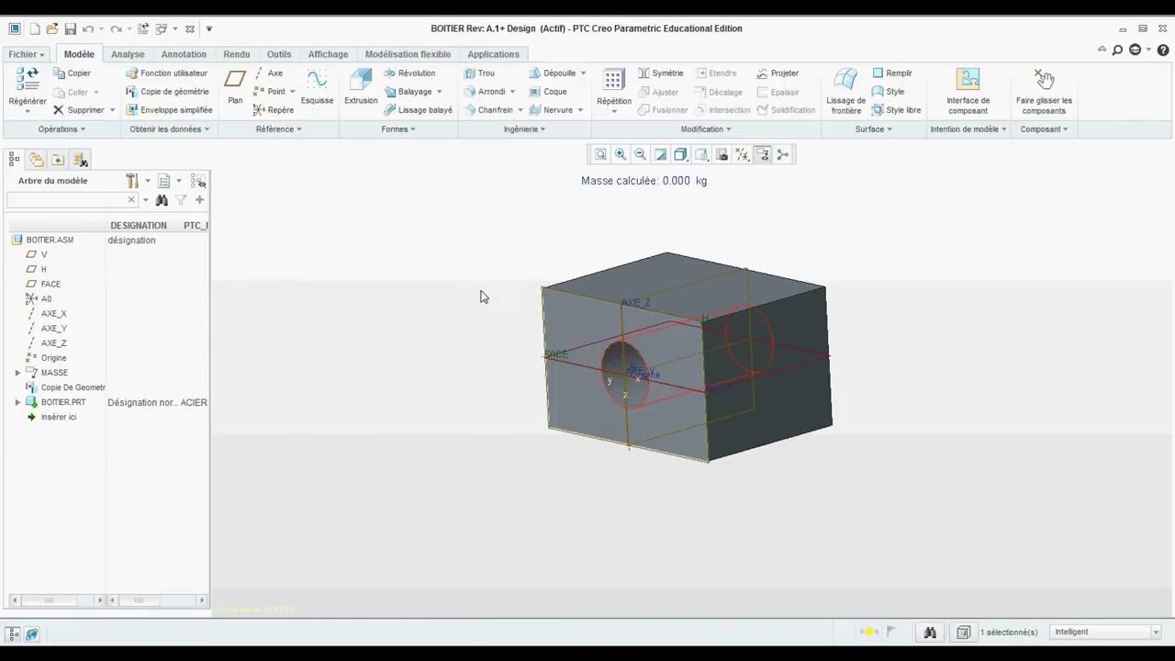
Reactivate the top-level boitier assembly and clear the selection.
{"action": "mouse_move", "coordinate": [480, 291]}
{"action": "middle_mouse_down"}
{"action": "mouse_move", "coordinate": [367, 293]}
{"action": "mouse_move", "coordinate": [468, 293]}
{"action": "mouse_move", "coordinate": [483, 299]}
{"action": "mouse_move", "coordinate": [477, 312]}
{"action": "middle_mouse_up"}
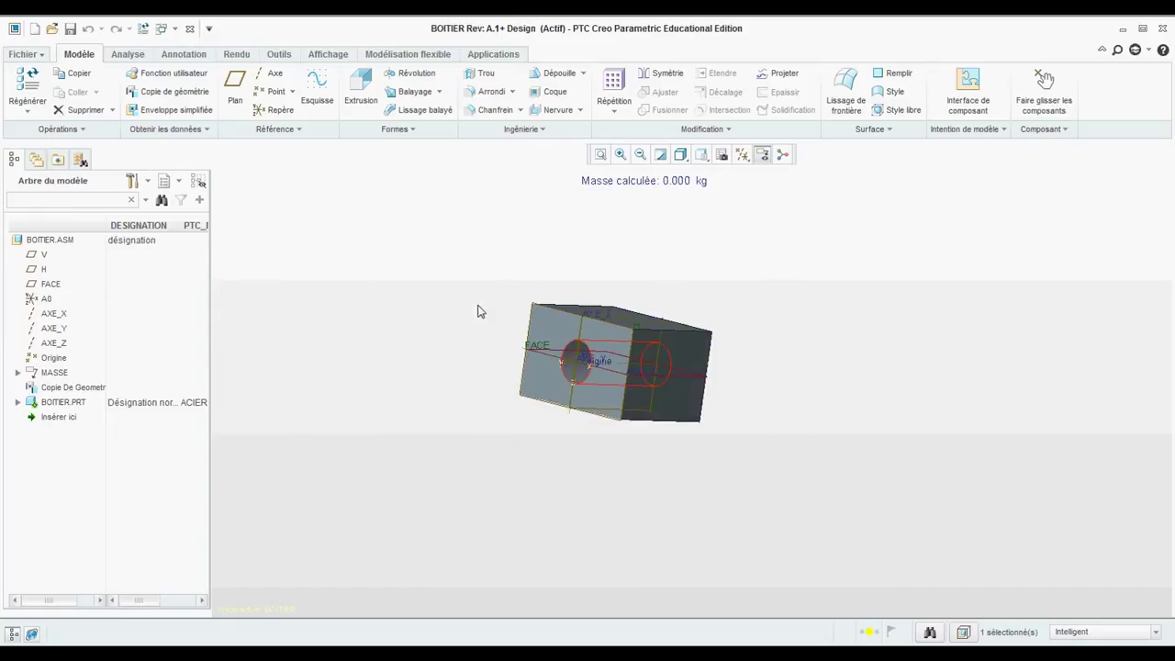
{"action": "right_click", "coordinate": [57, 244]}
{"action": "left_click", "coordinate": [87, 248]}
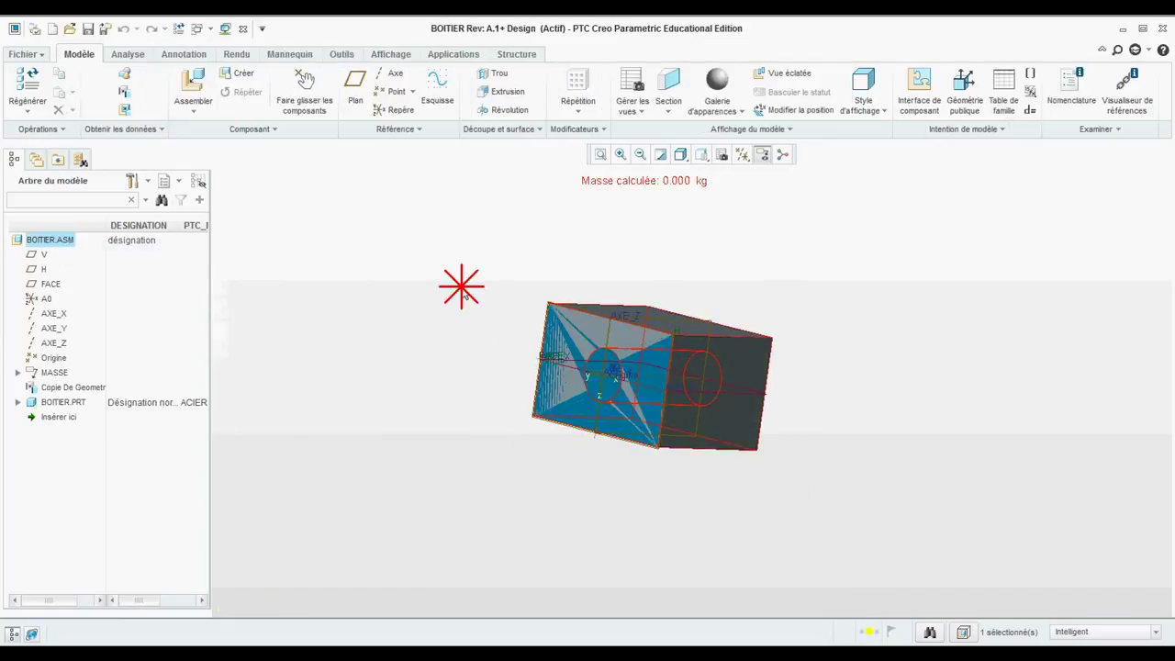
{"action": "left_click", "coordinate": [466, 294]}
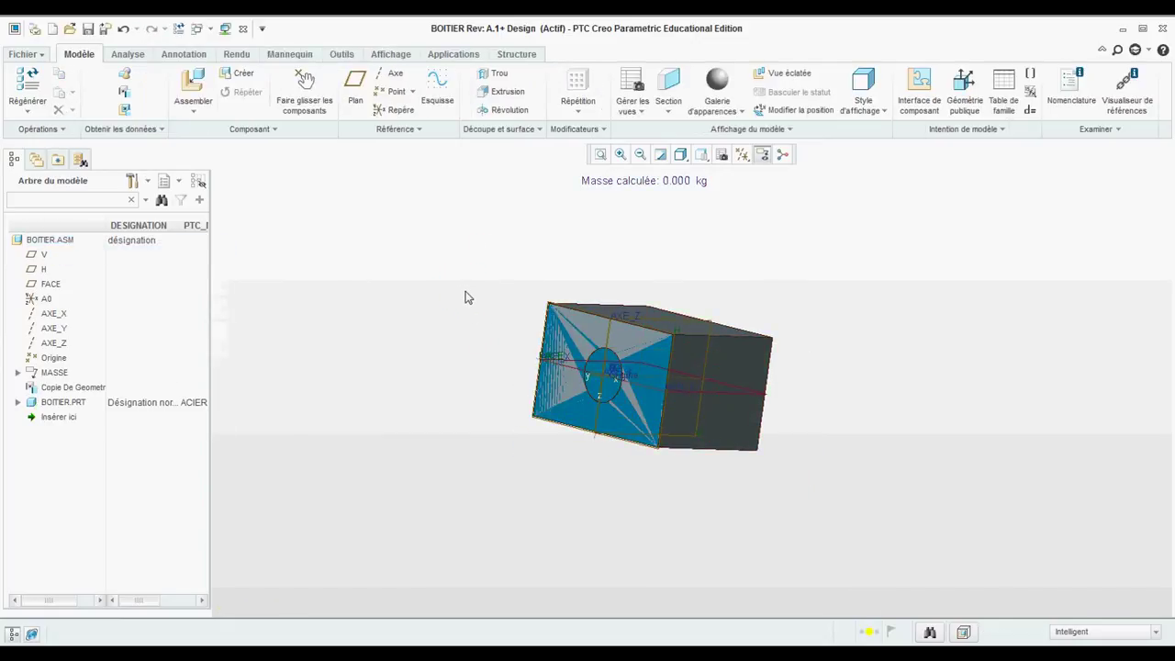
Save and upload the boitier assembly to the Windchill database, accepting the mass properties conflict.
{"action": "left_click", "coordinate": [37, 56]}
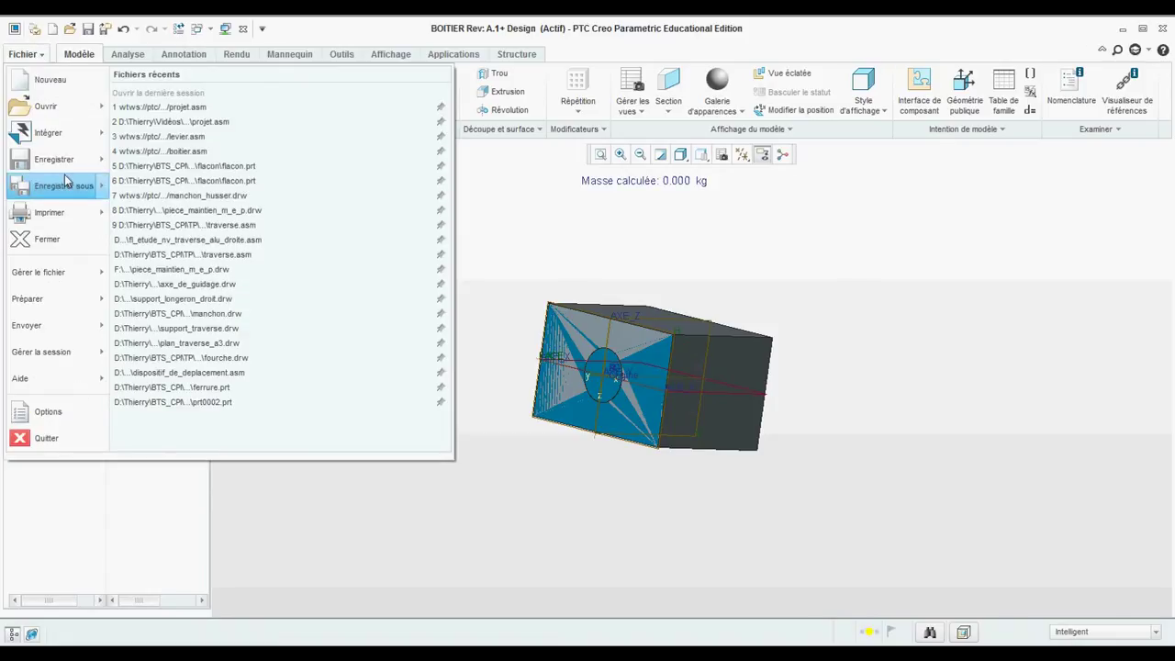
{"action": "mouse_move", "coordinate": [55, 159]}
{"action": "left_click", "coordinate": [186, 137]}
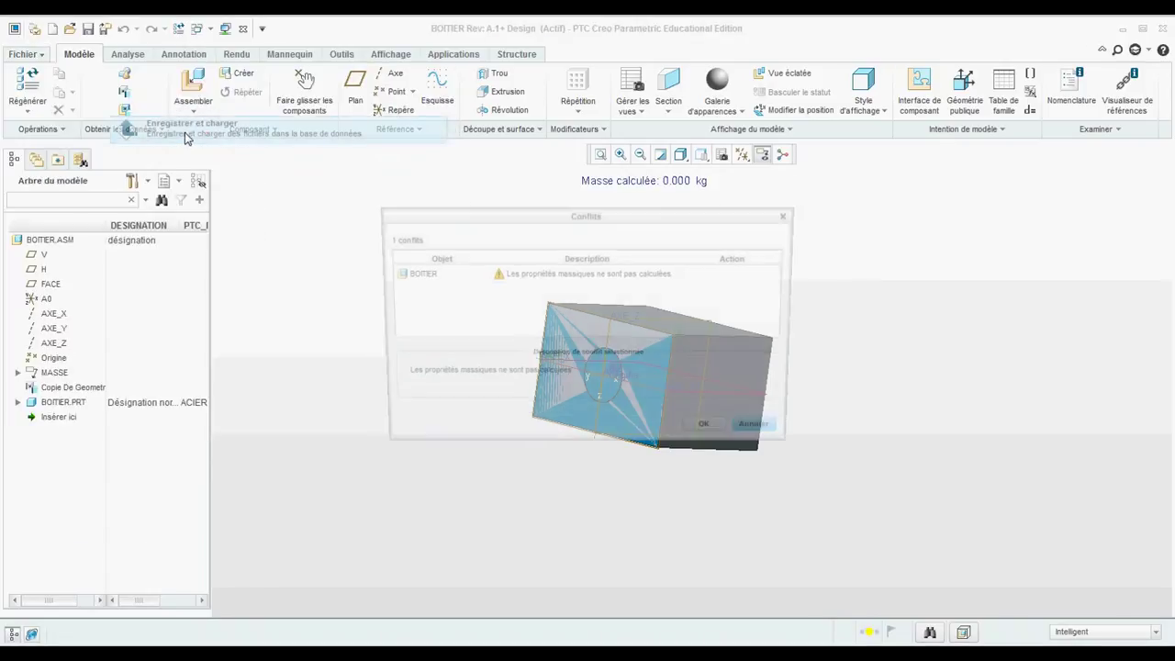
{"action": "left_click", "coordinate": [723, 435]}
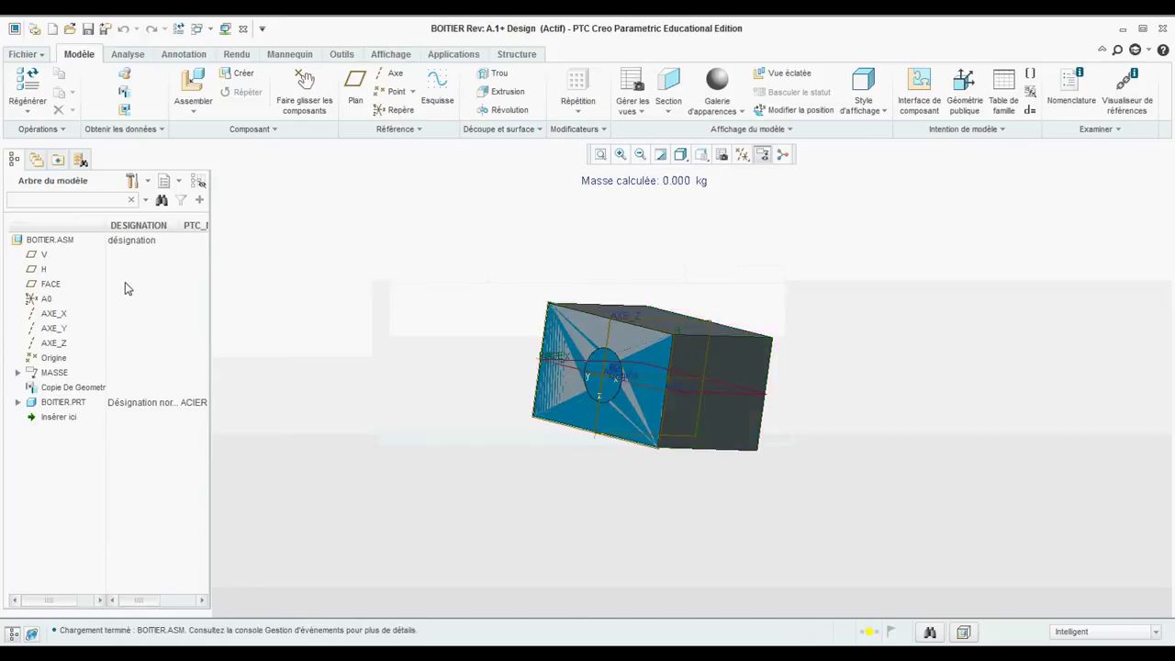
Check in boitier.asm and boitier.prt from the Windchill workspace and remove both from the session.
{"action": "left_click", "coordinate": [37, 158]}
{"action": "left_click", "coordinate": [37, 234]}
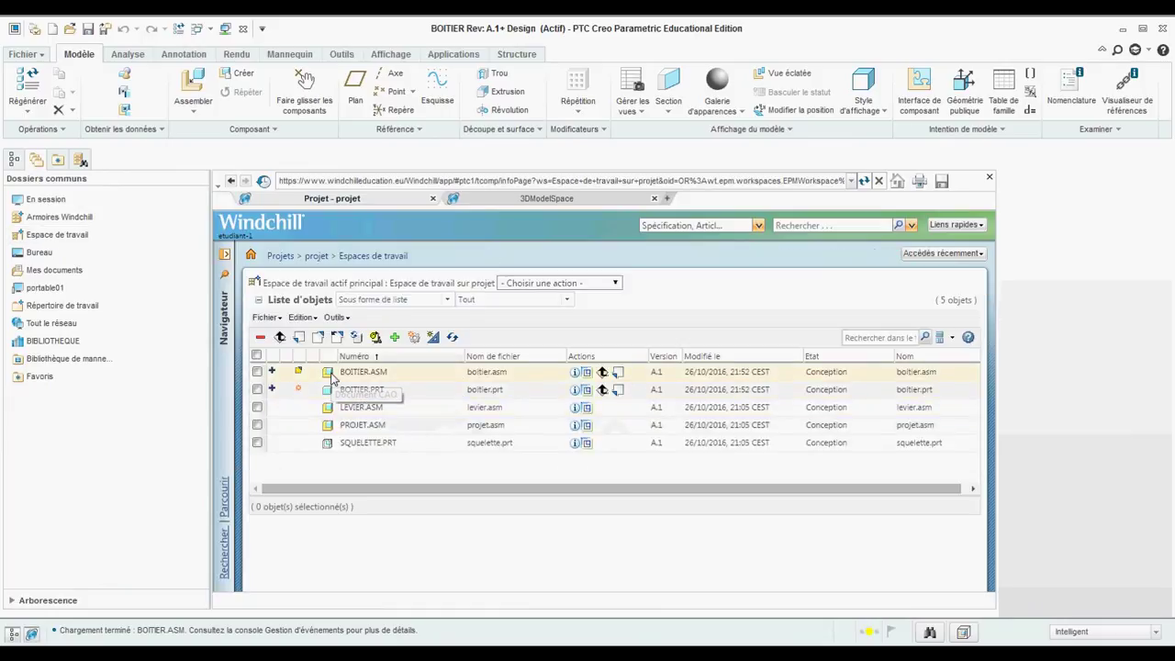
{"action": "left_click", "coordinate": [257, 372]}
{"action": "left_click", "coordinate": [257, 390]}
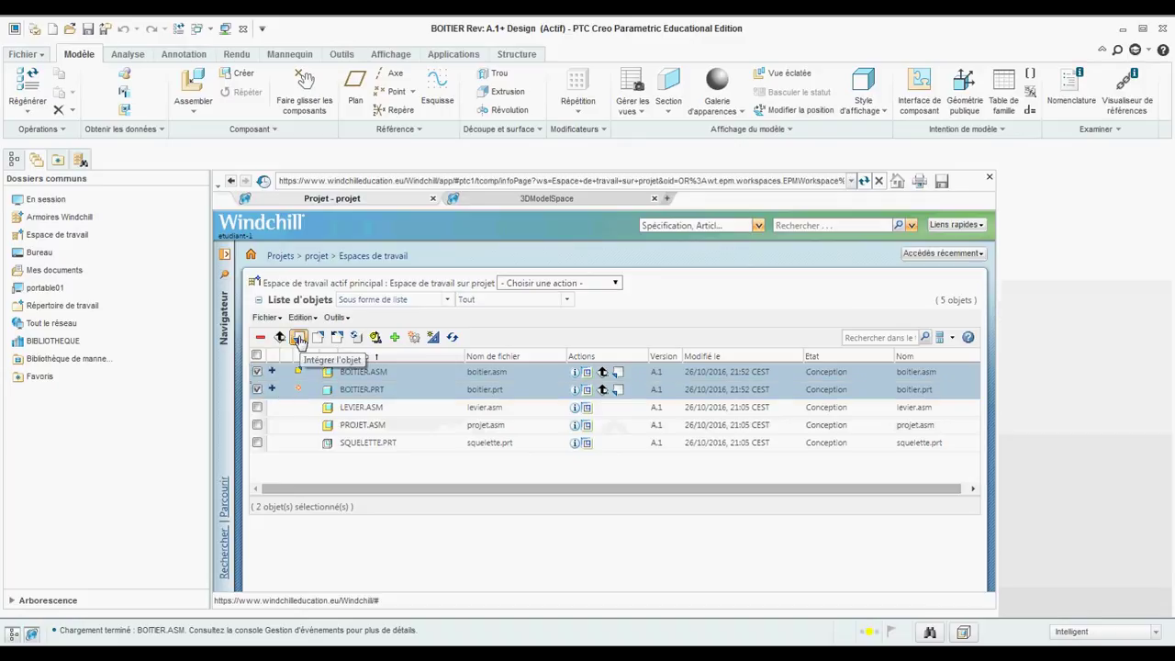
{"action": "left_click", "coordinate": [299, 338]}
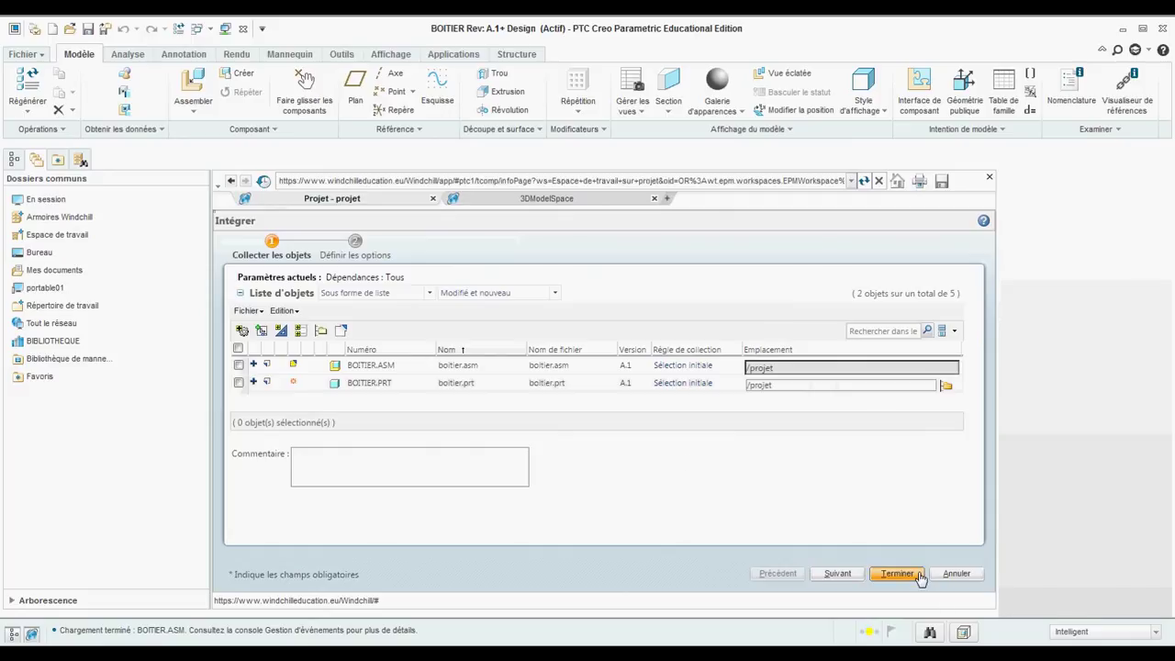
{"action": "left_click", "coordinate": [899, 572]}
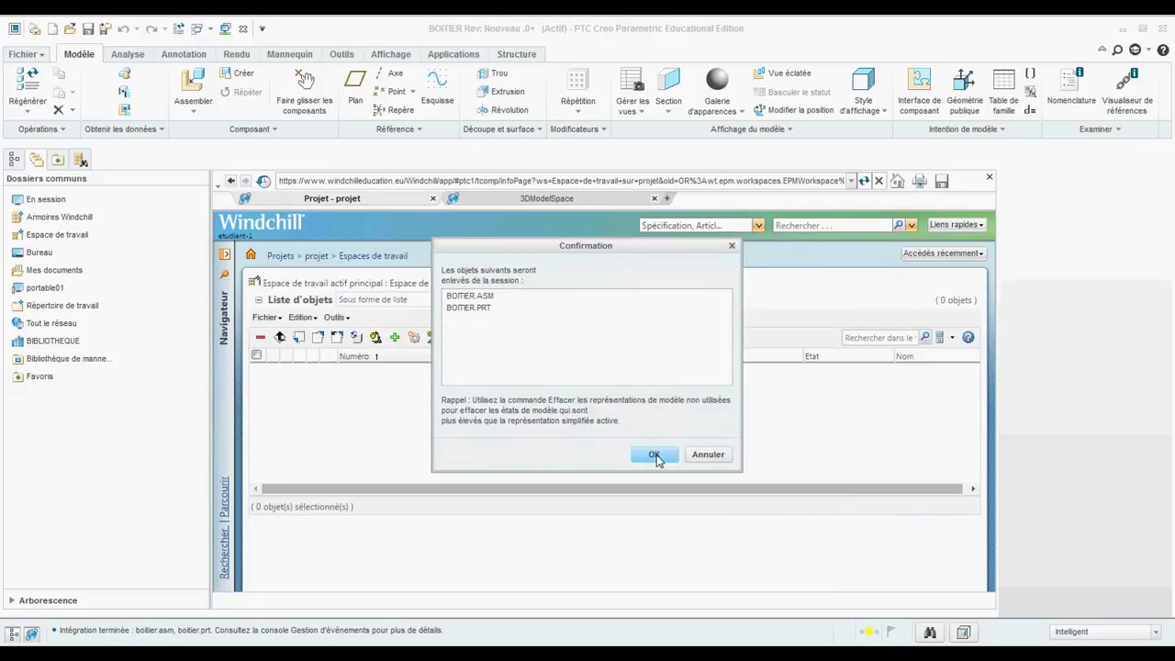
{"action": "left_click", "coordinate": [655, 455]}
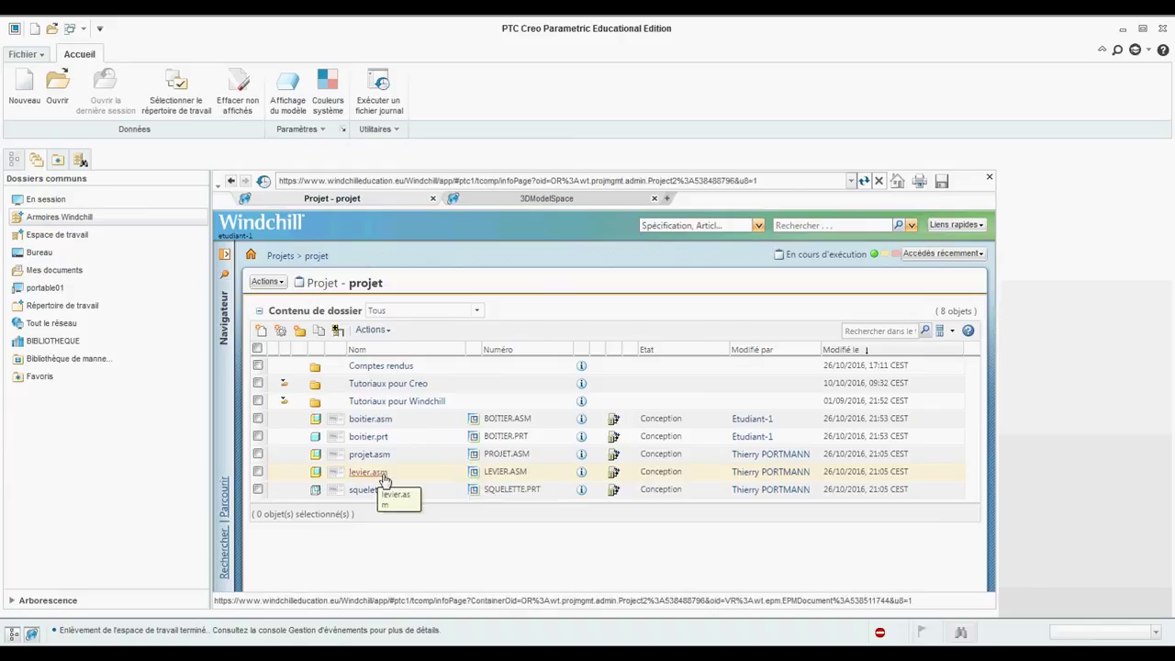
Try to create a component in levier.asm as the boitier designer, checking the assembly out immediately.
{"action": "left_click", "coordinate": [473, 476]}
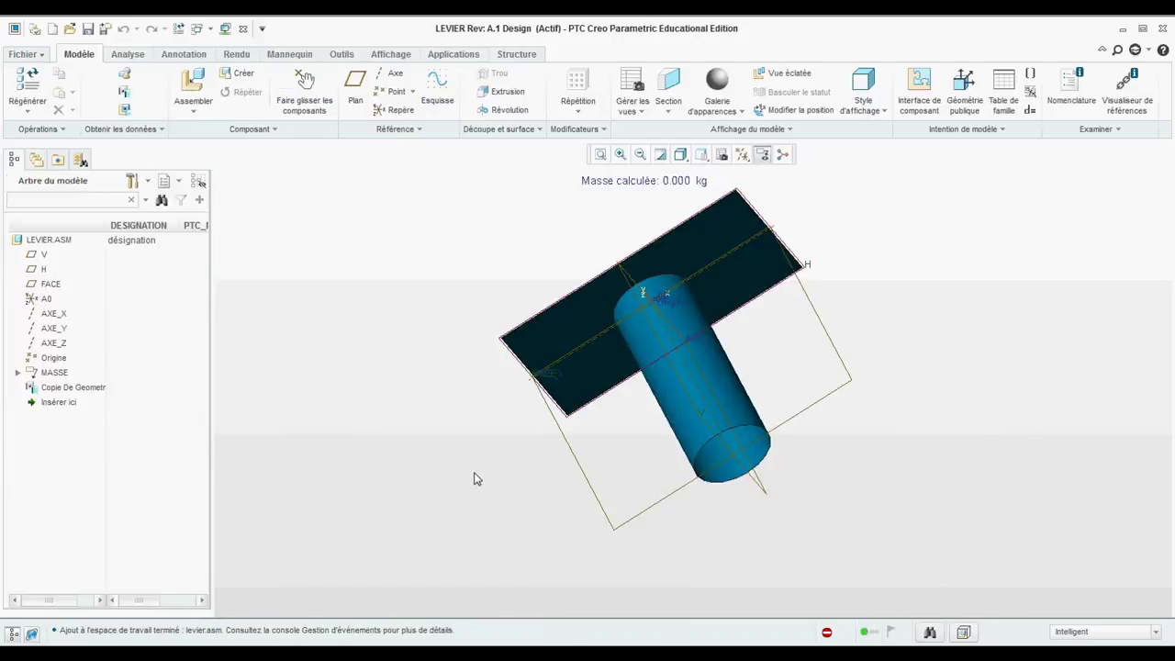
{"action": "left_click", "coordinate": [237, 73]}
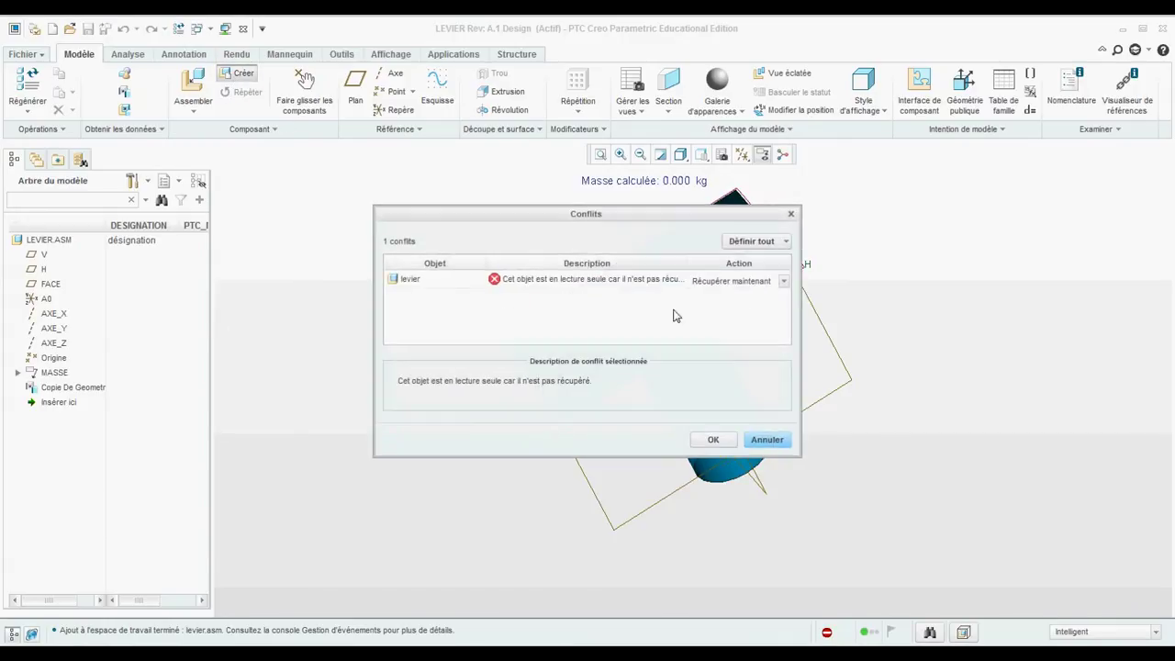
{"action": "left_click", "coordinate": [714, 441]}
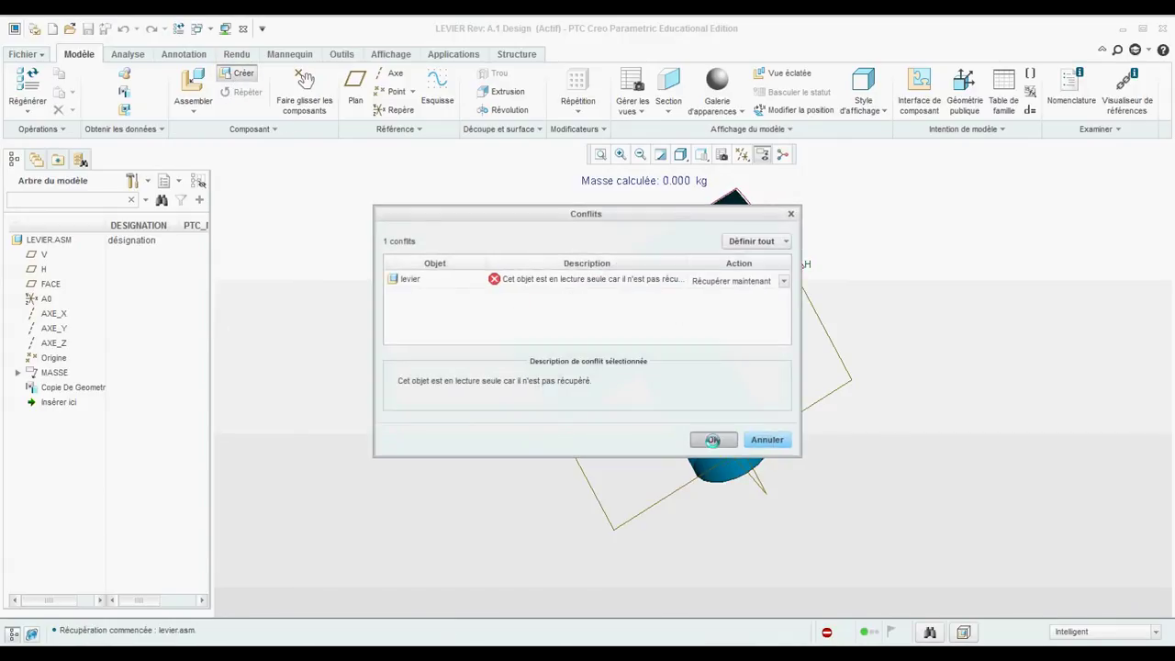
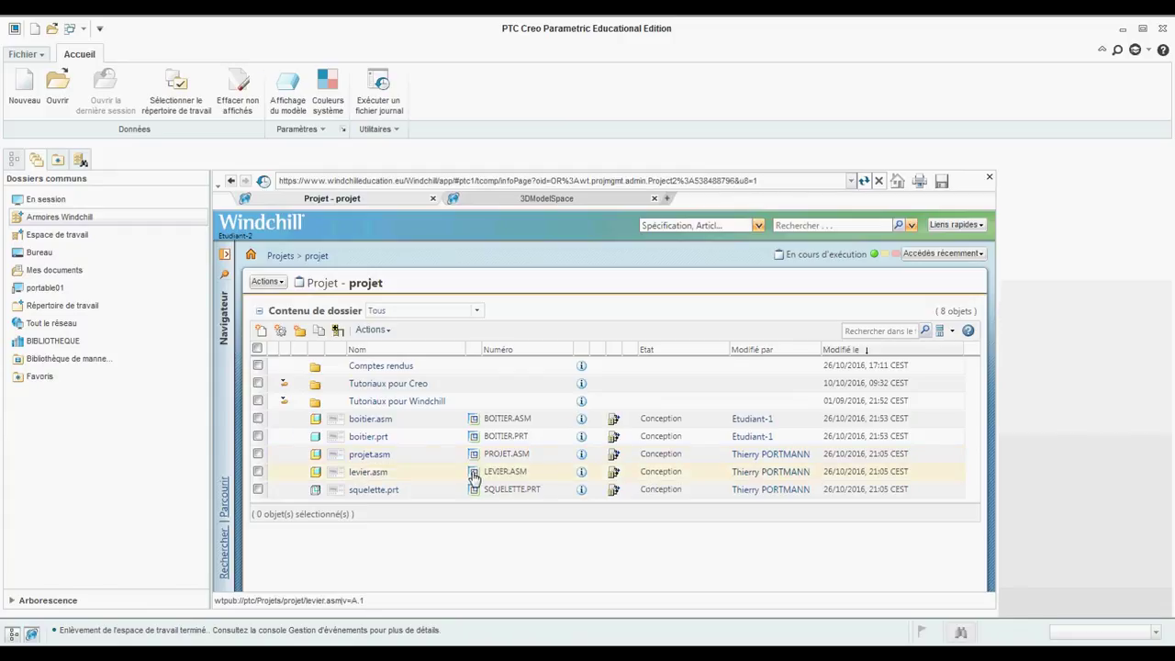
Open levier.asm as the second student and start creating a component, checking the assembly out immediately.
{"action": "left_click", "coordinate": [473, 474]}
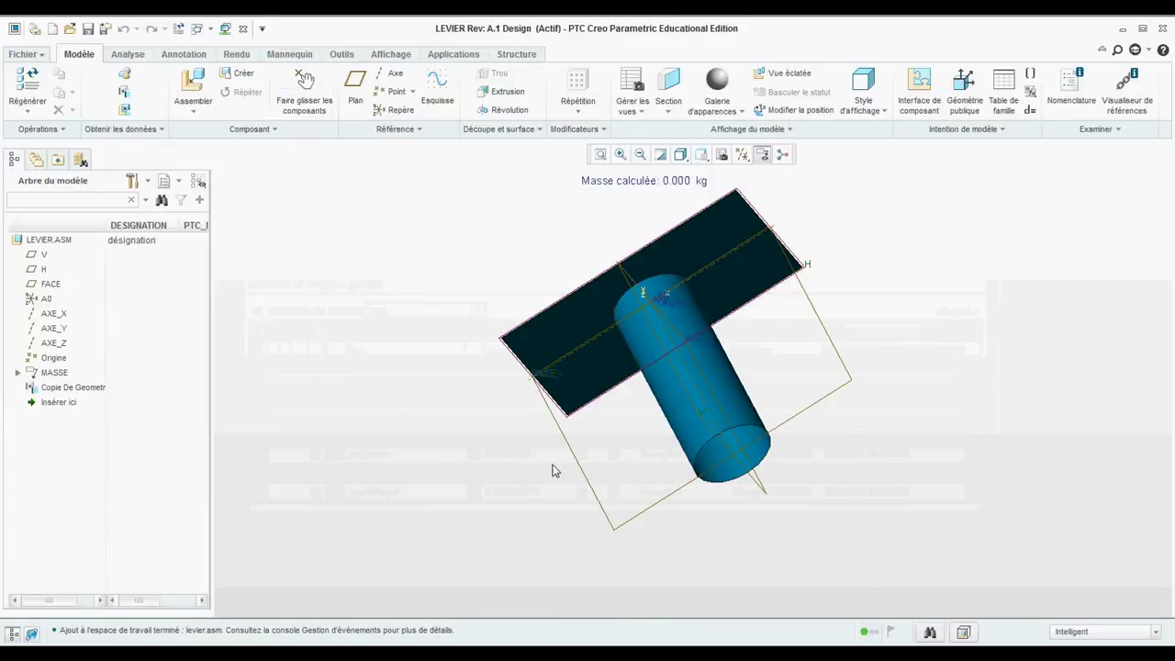
{"action": "middle_click_drag", "start_coordinate": [582, 457], "coordinate": [646, 469]}
{"action": "scroll", "coordinate": [833, 530], "scroll_direction": "up", "scroll_amount": 5}
{"action": "scroll", "coordinate": [588, 483], "scroll_direction": "down", "scroll_amount": 3}
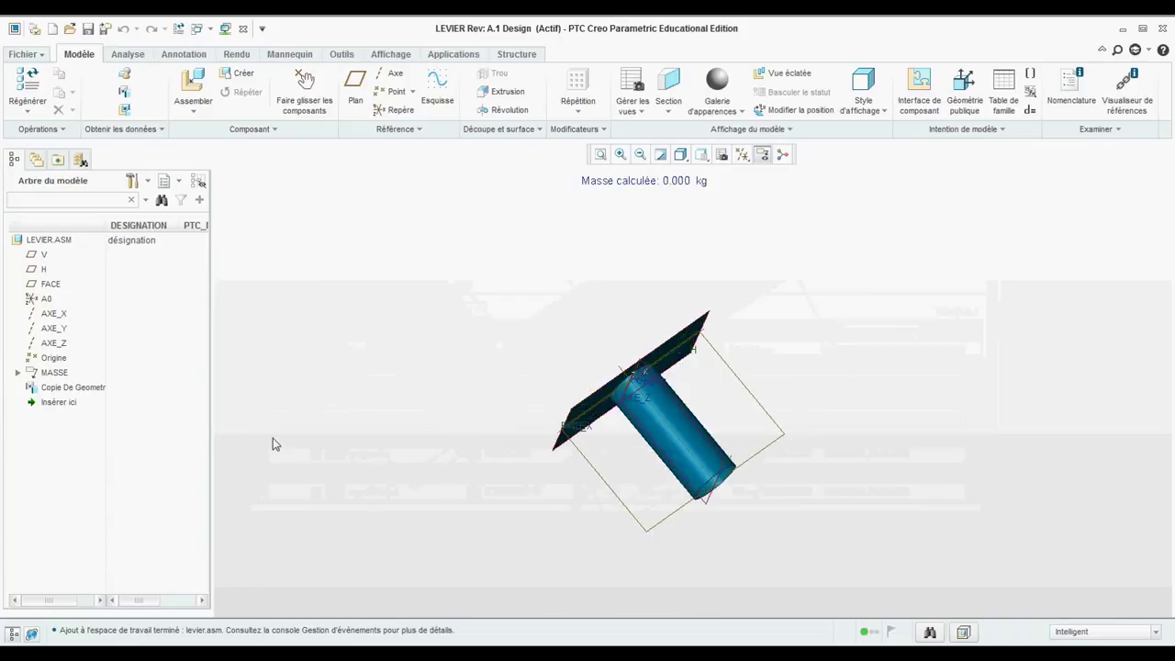
{"action": "left_click", "coordinate": [237, 74]}
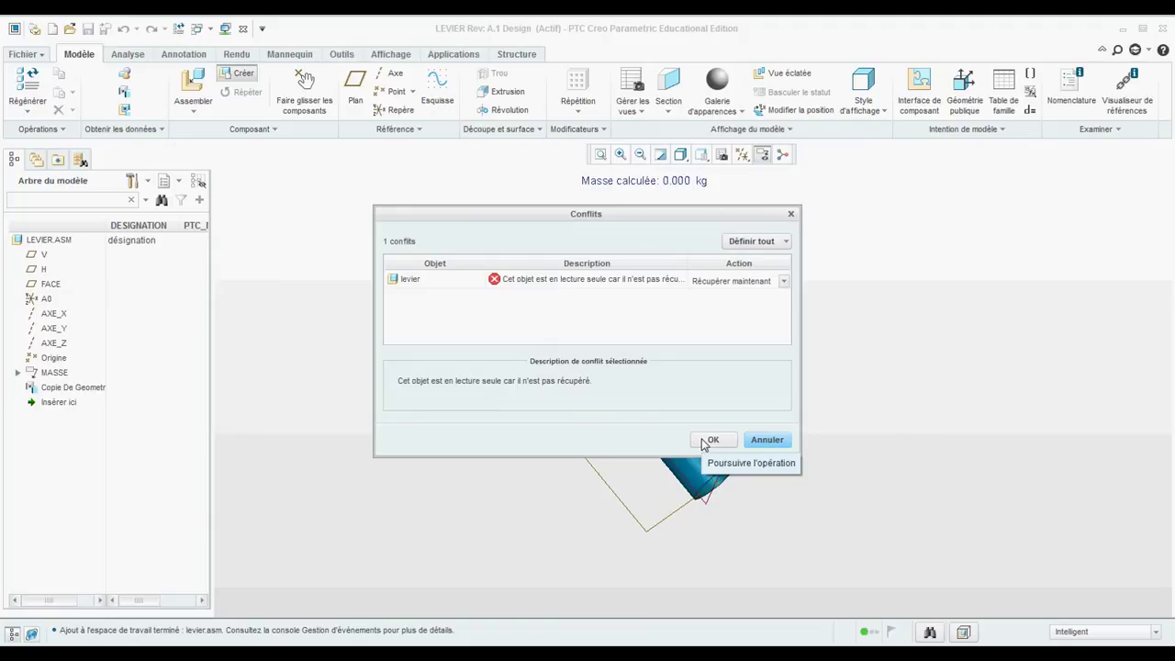
{"action": "left_click", "coordinate": [712, 439]}
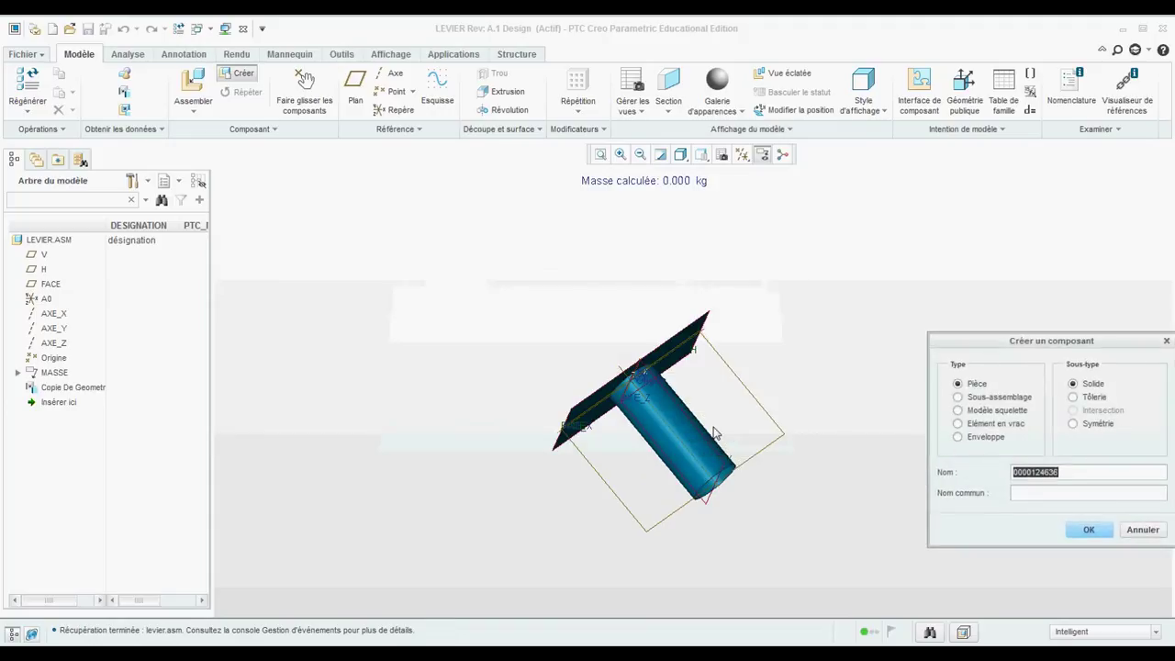
Create the solid part levier in the assembly from the existing template and place it with the default constraint.
{"action": "key", "text": "BackSpace"}
{"action": "left_click", "coordinate": [1089, 530]}
{"action": "left_click", "coordinate": [1087, 575]}
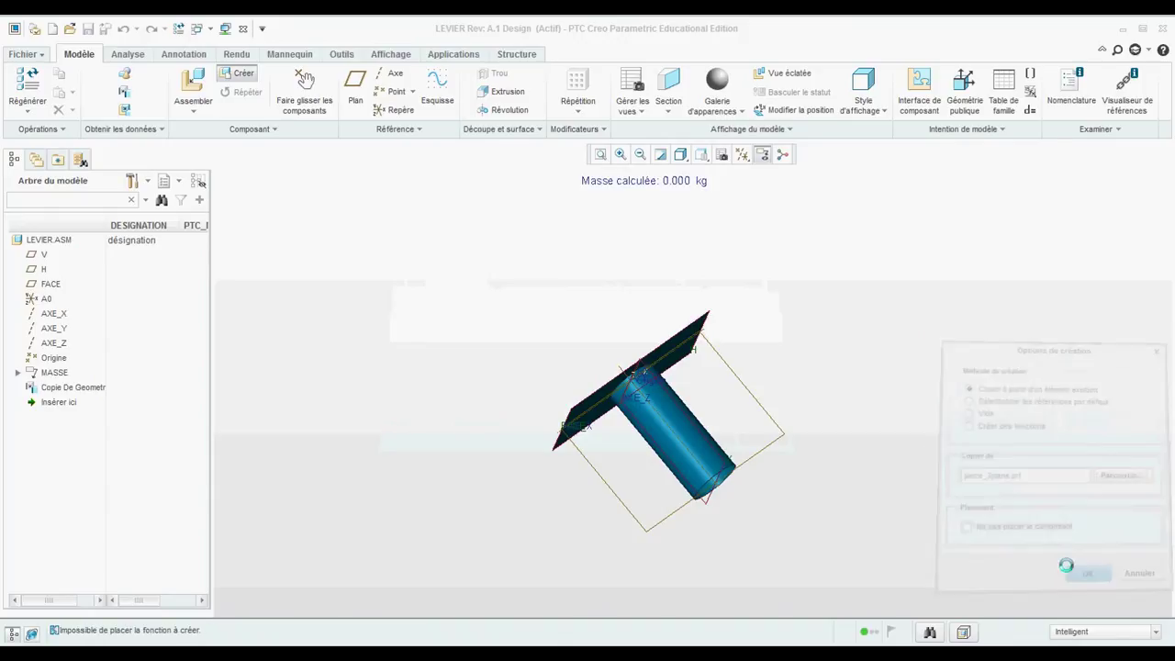
{"action": "left_click", "coordinate": [239, 92]}
{"action": "left_click", "coordinate": [225, 241]}
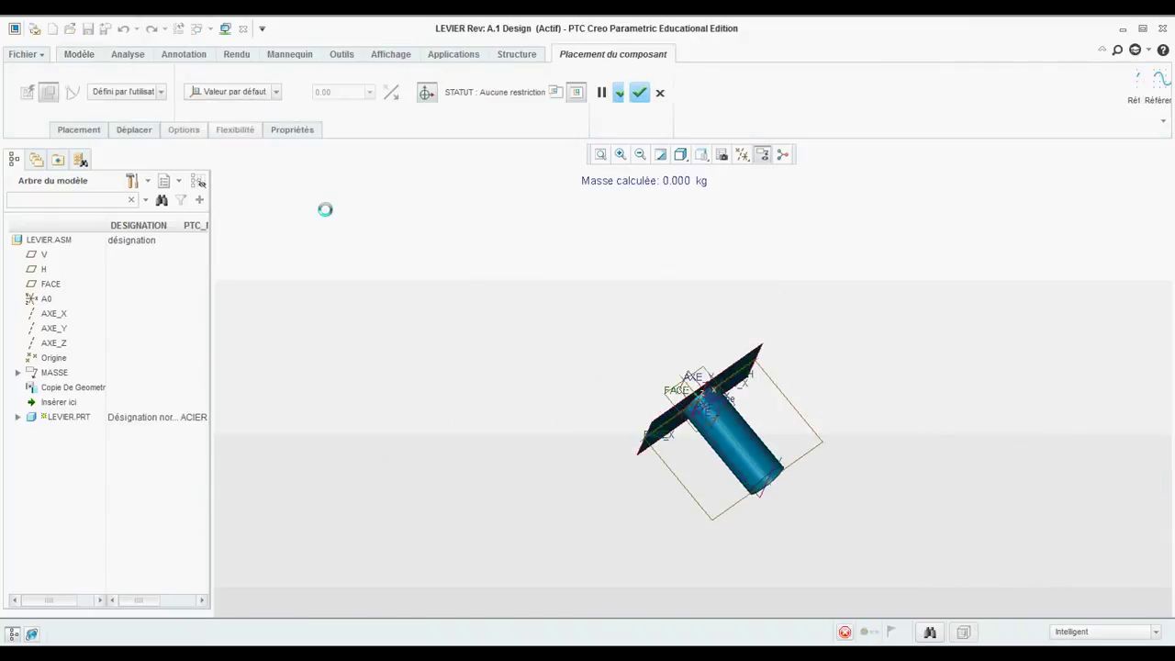
{"action": "left_click", "coordinate": [639, 91]}
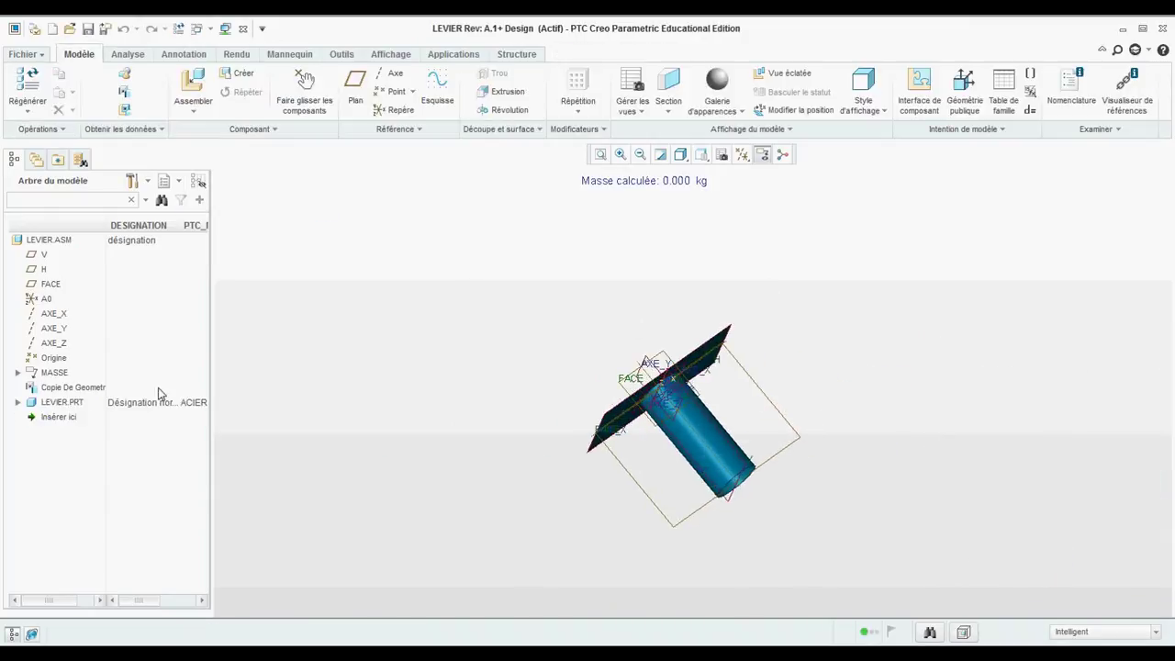
Activate the levier part within the levier assembly.
{"action": "right_click", "coordinate": [66, 404]}
{"action": "left_click", "coordinate": [119, 67]}
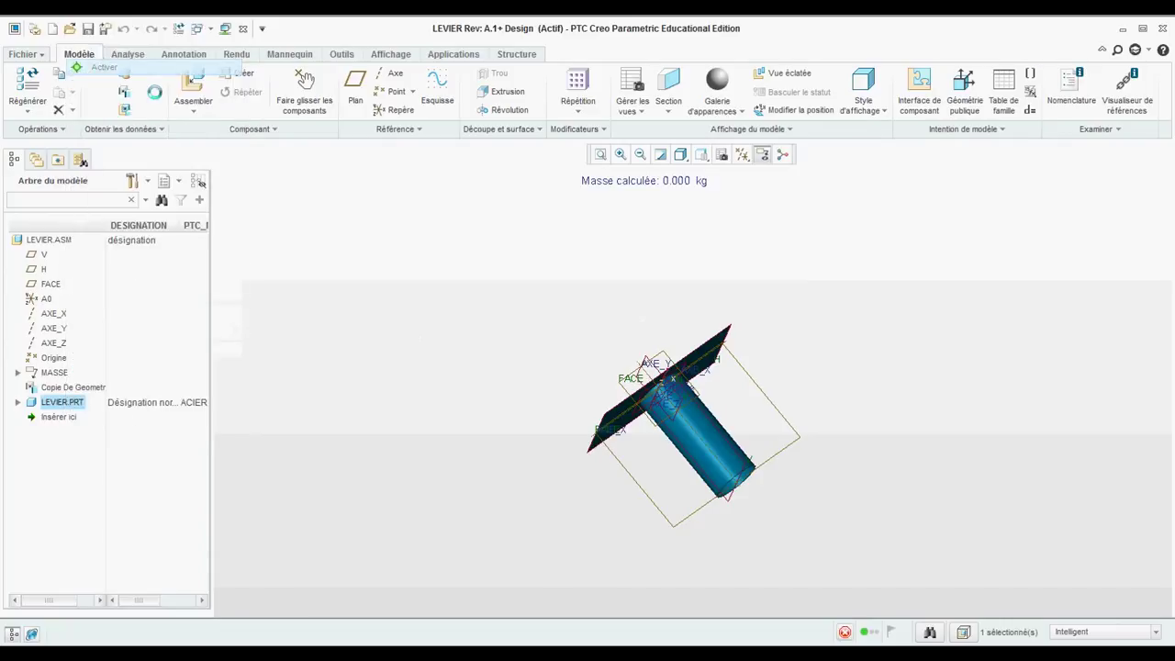
{"action": "middle_click_drag", "start_coordinate": [650, 361], "coordinate": [679, 348]}
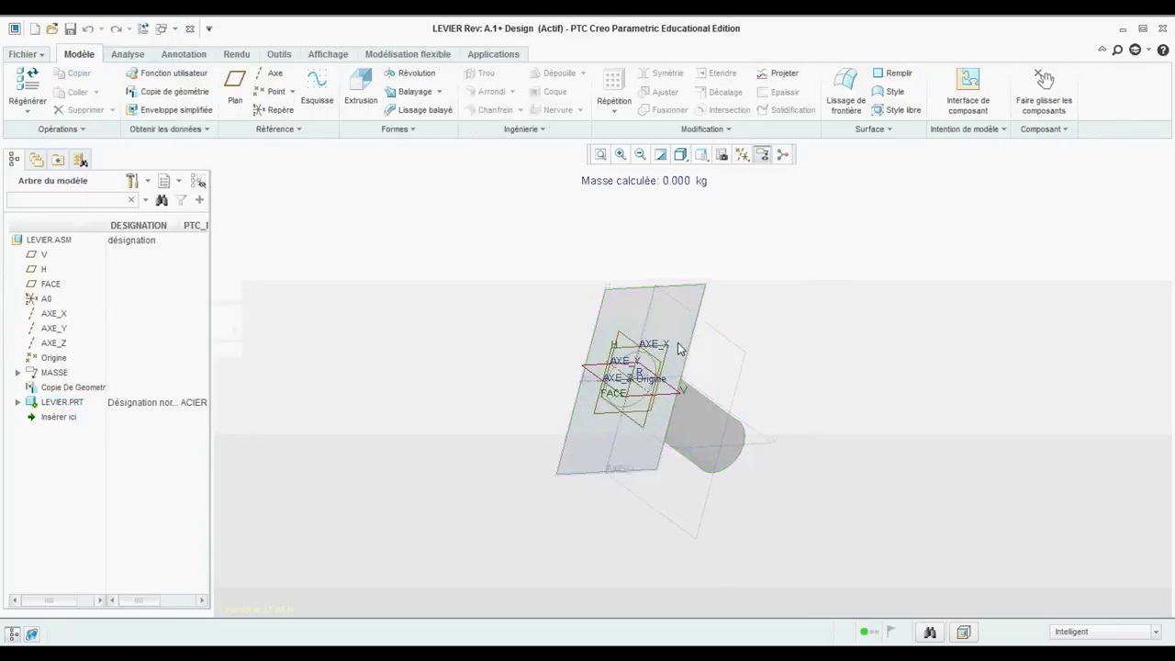
{"action": "scroll", "coordinate": [679, 348], "scroll_direction": "up", "scroll_amount": 2}
Start an extrusion sketch on the skeleton's rectangular surface and add the skeleton cylinder surface as a reference.
{"action": "left_click", "coordinate": [361, 87]}
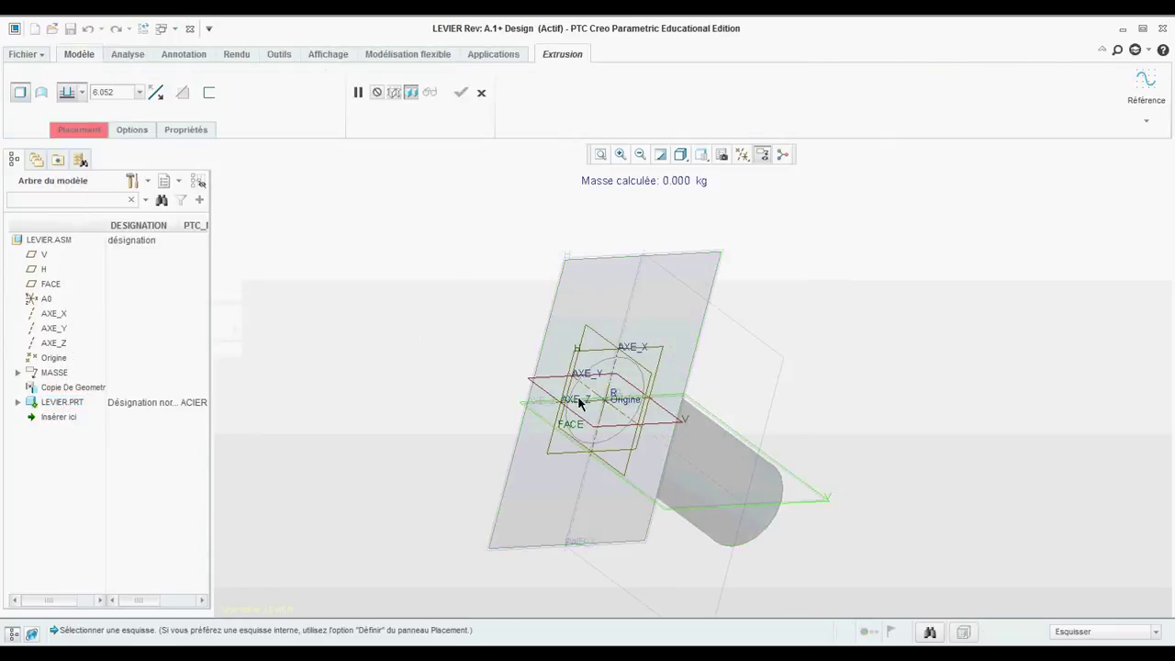
{"action": "left_click", "coordinate": [669, 302]}
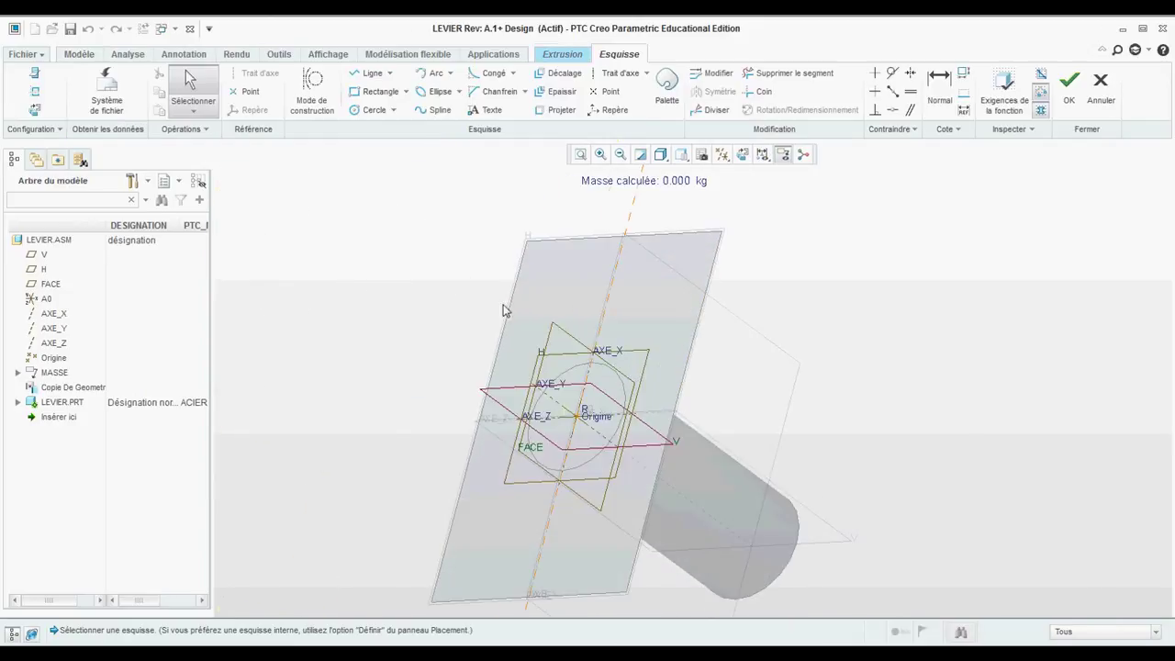
{"action": "left_click", "coordinate": [725, 474]}
{"action": "left_click", "coordinate": [1140, 241]}
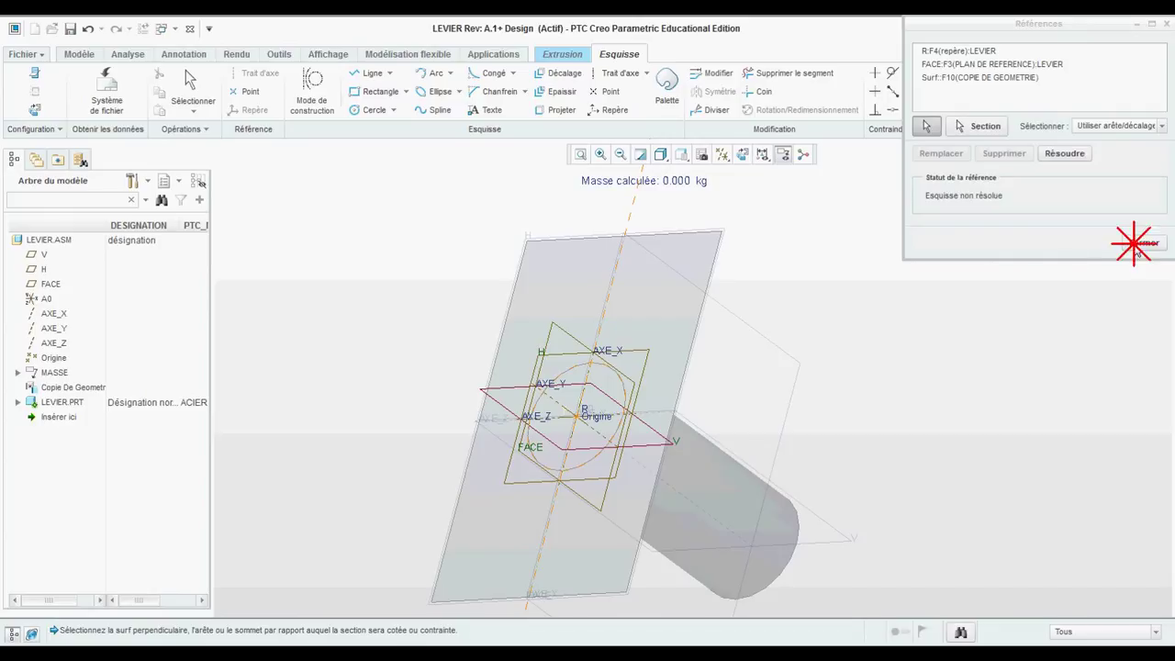
Sketch a circle centred on the origin and matching the cylinder reference, then validate the section.
{"action": "left_click", "coordinate": [366, 108]}
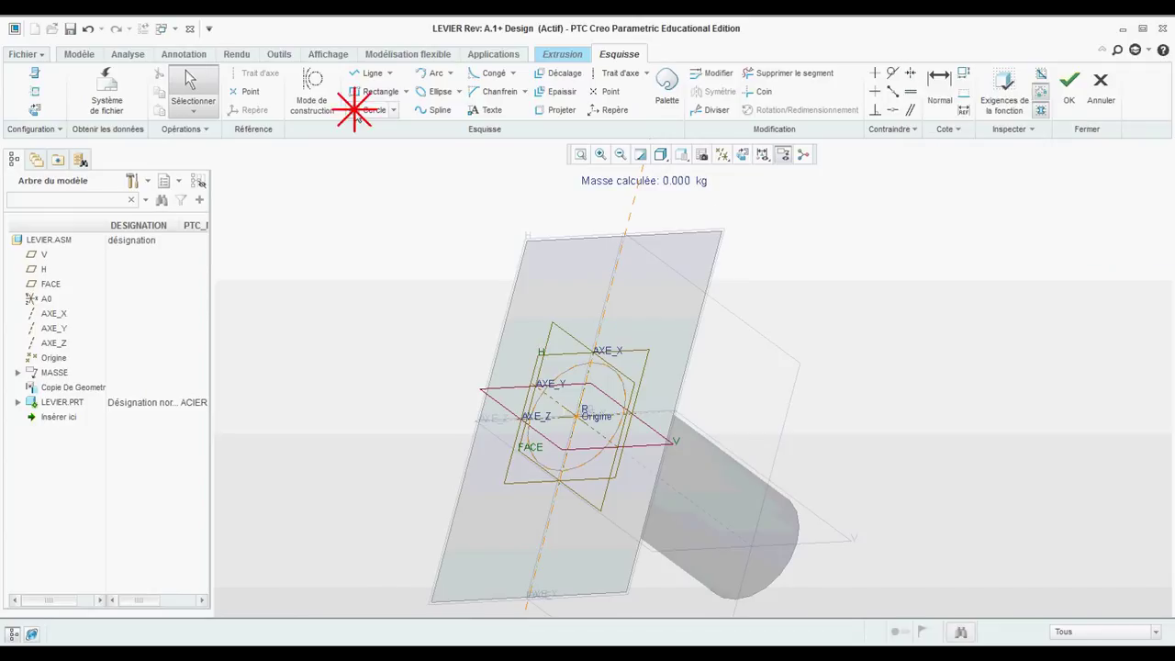
{"action": "left_click", "coordinate": [626, 400]}
{"action": "middle_click", "coordinate": [392, 302]}
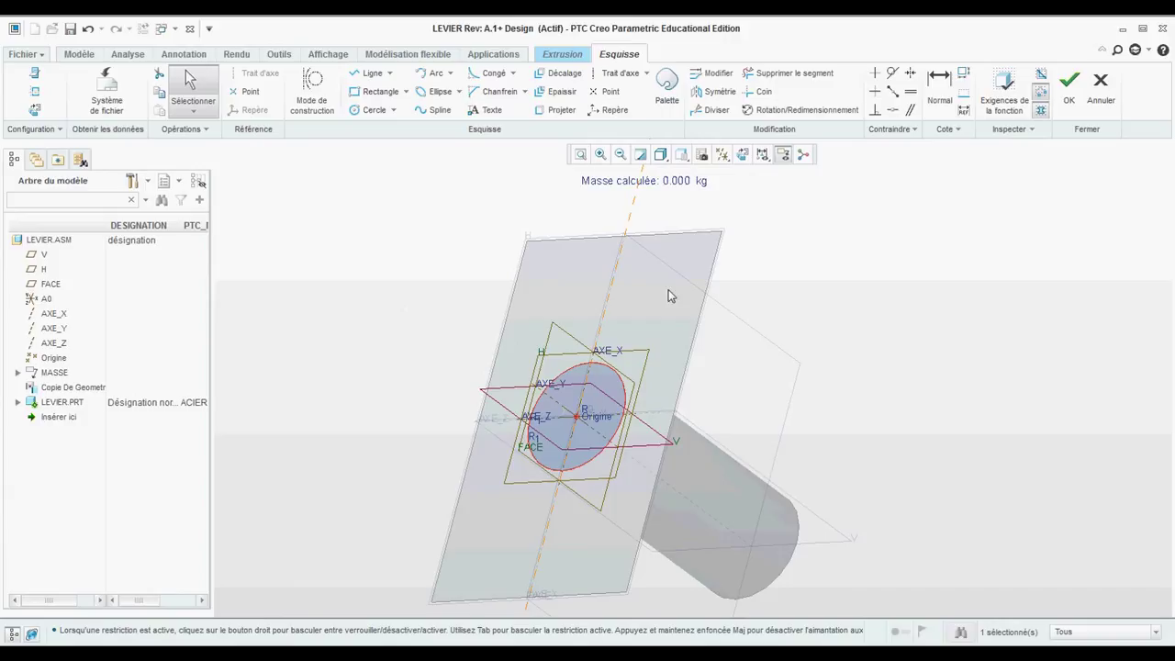
{"action": "left_click", "coordinate": [1080, 91]}
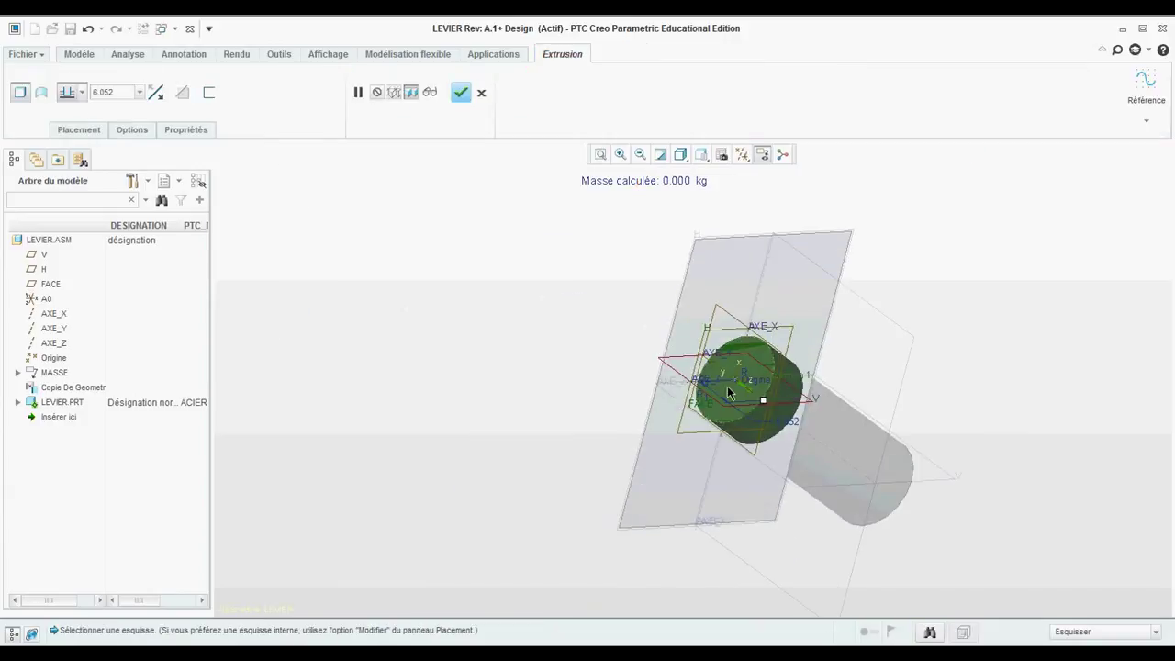
Extrude the circle up to the circular edge at the far end of the skeleton cylinder.
{"action": "left_click", "coordinate": [82, 92]}
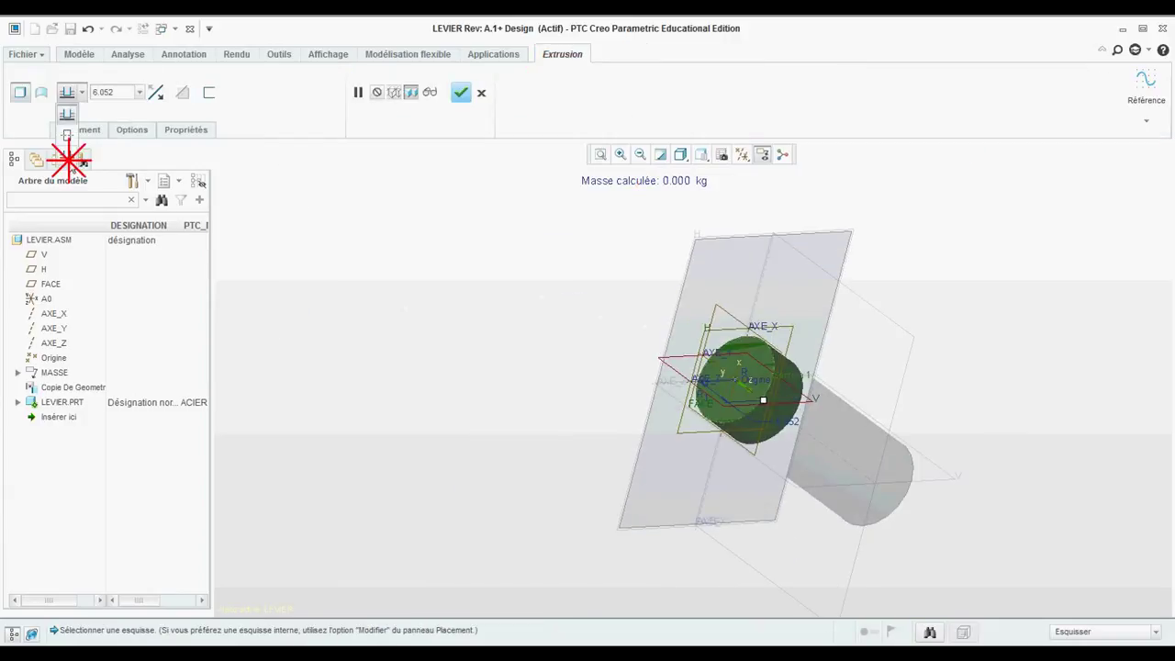
{"action": "left_click", "coordinate": [66, 147]}
{"action": "left_click", "coordinate": [909, 481]}
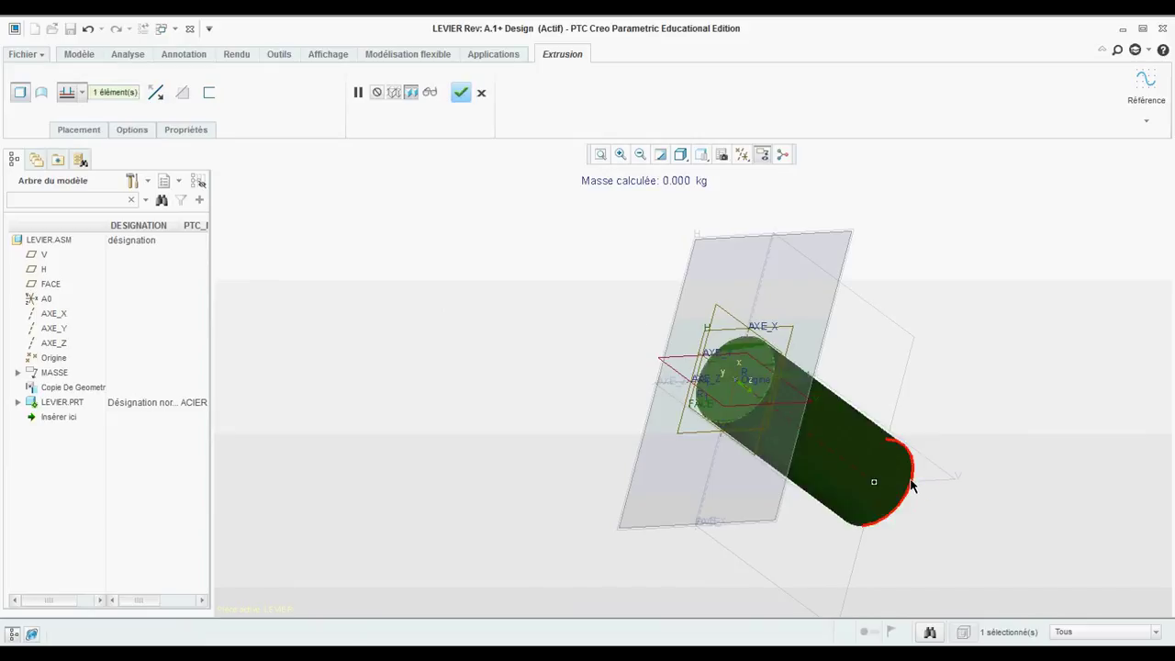
{"action": "left_click", "coordinate": [460, 92]}
{"action": "mouse_move", "coordinate": [517, 293]}
{"action": "middle_mouse_down"}
{"action": "mouse_move", "coordinate": [533, 315]}
{"action": "mouse_move", "coordinate": [524, 328]}
{"action": "middle_mouse_up"}
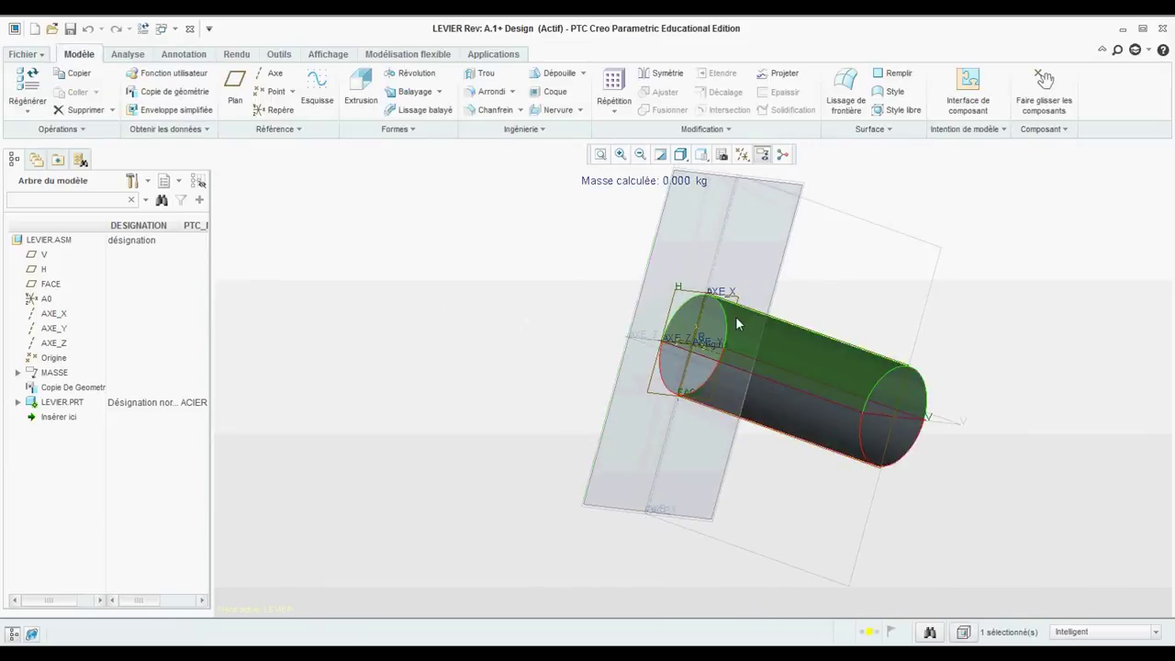
Start an extrusion sketch on the skeleton's rectangular surface and add the surface's long side edge as a reference.
{"action": "left_click", "coordinate": [359, 93]}
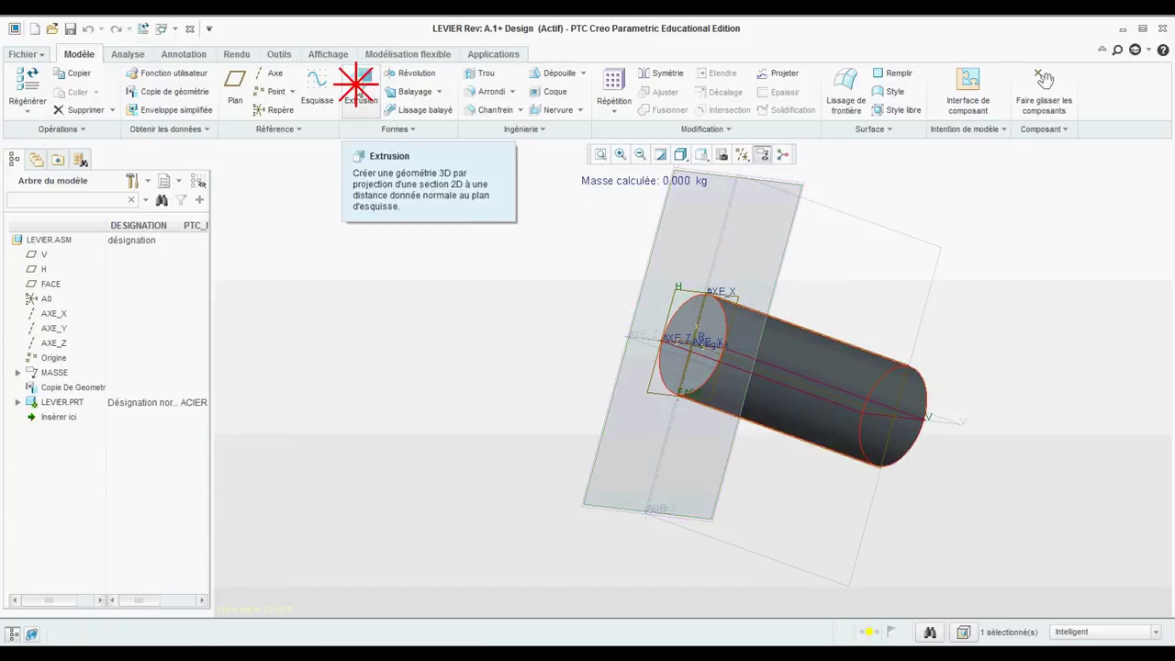
{"action": "left_click", "coordinate": [714, 211]}
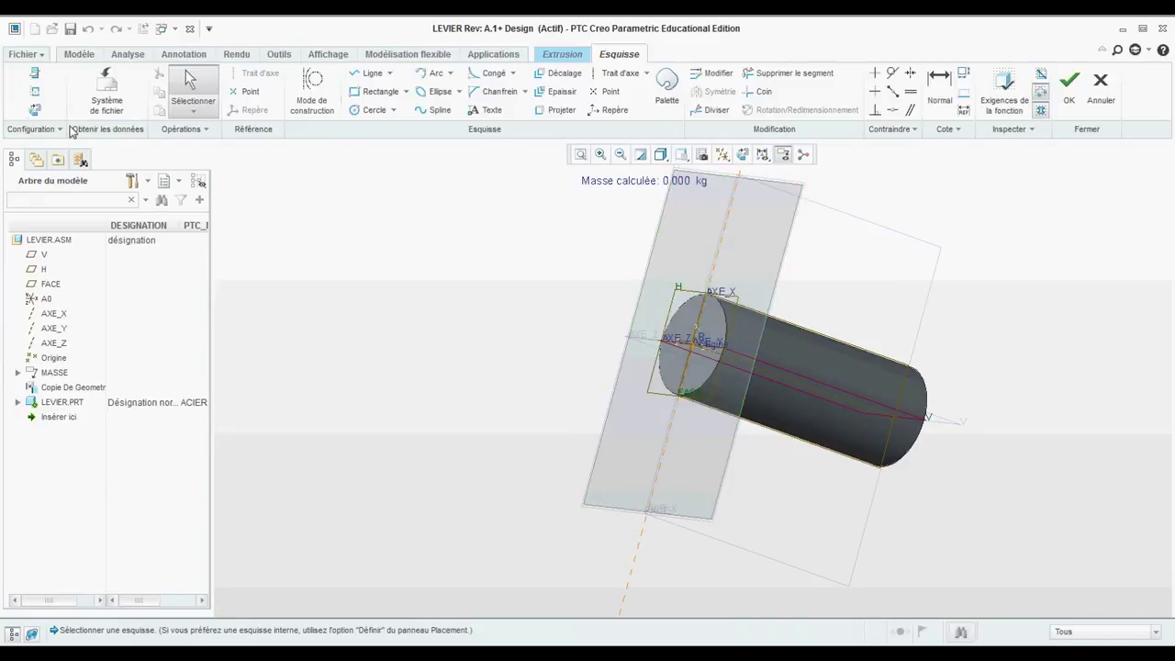
{"action": "left_click", "coordinate": [35, 109]}
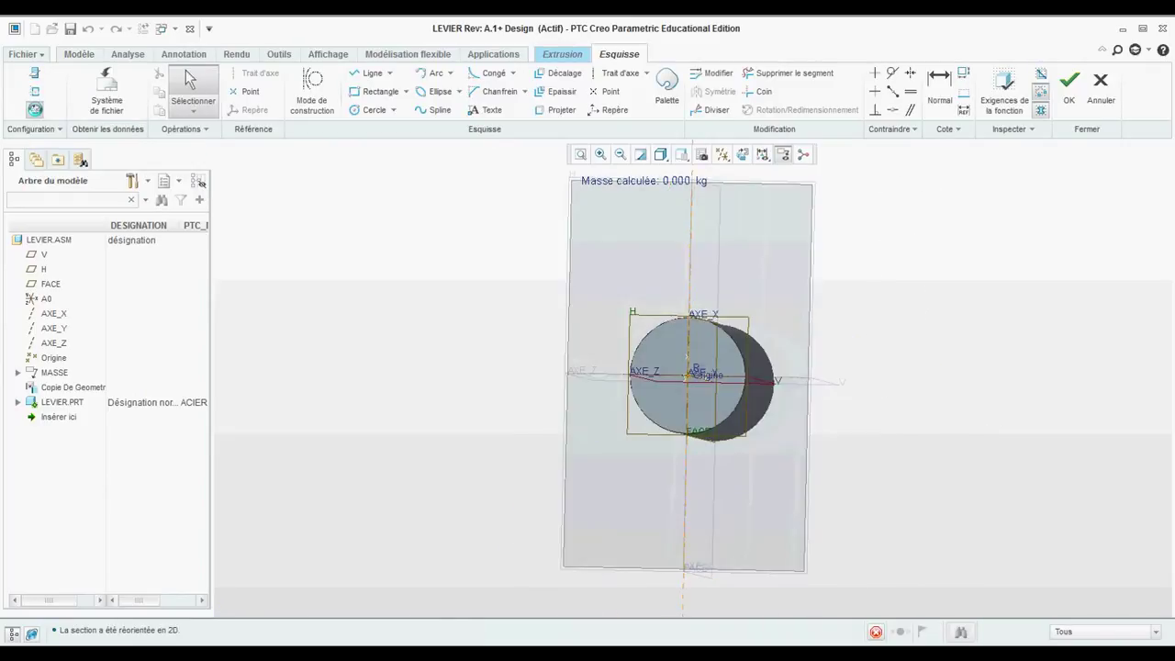
{"action": "left_click", "coordinate": [35, 93]}
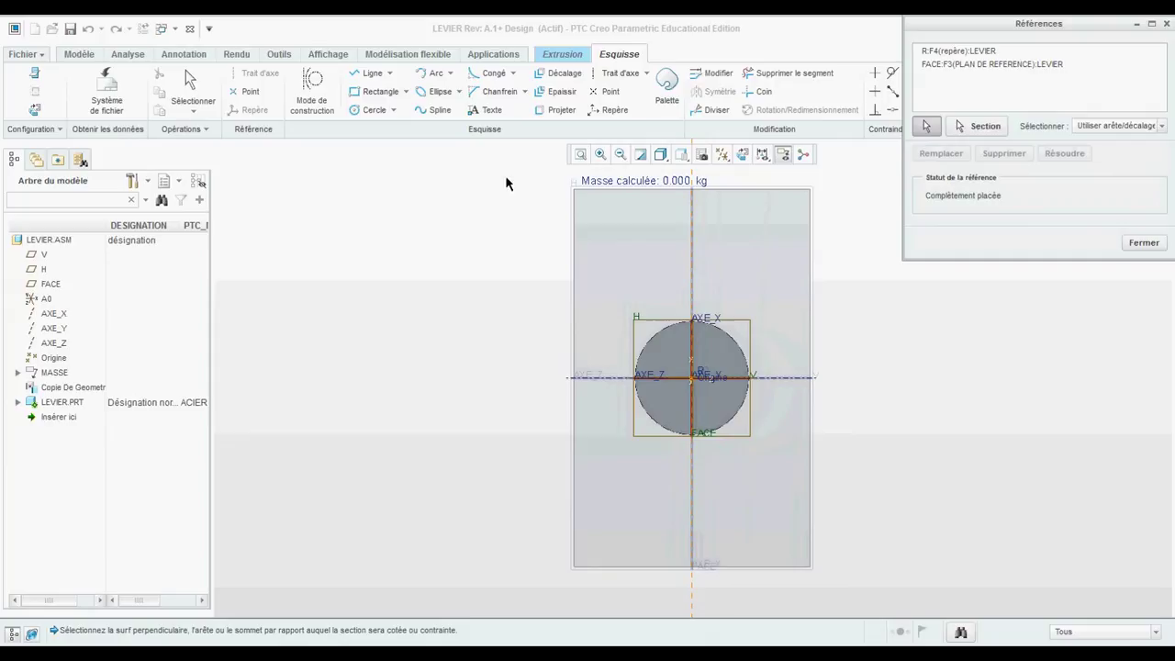
{"action": "left_click", "coordinate": [811, 310]}
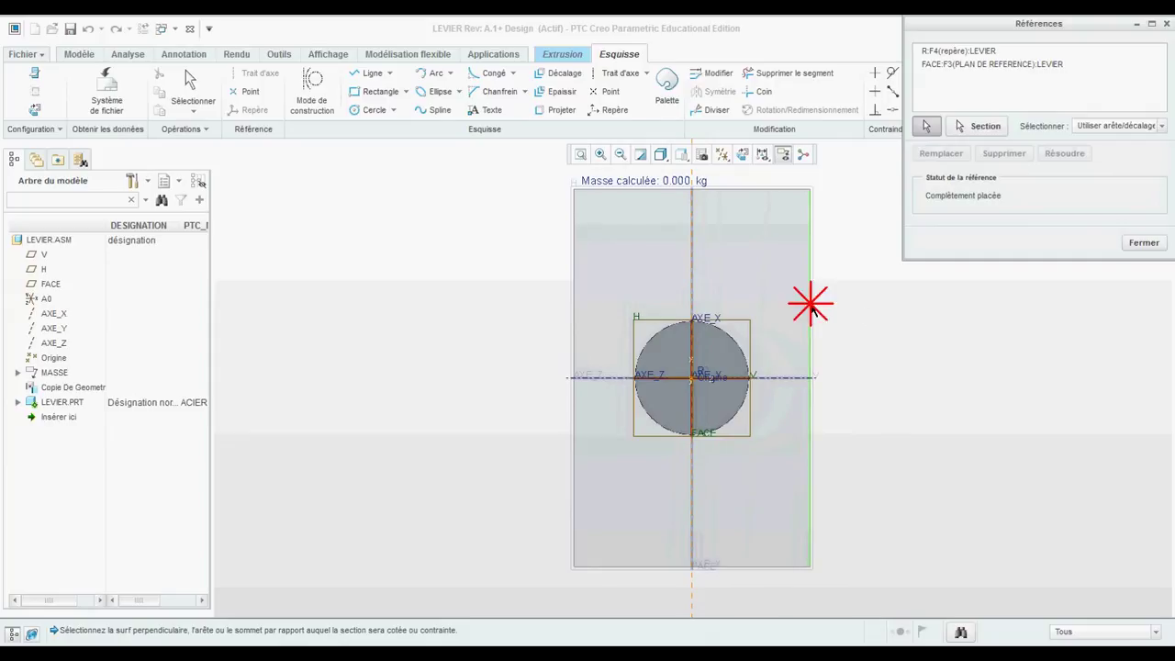
{"action": "left_click", "coordinate": [1144, 243]}
Sketch a circle centred on the origin and reaching the rectangle's side edge, then validate the section.
{"action": "left_click", "coordinate": [373, 109]}
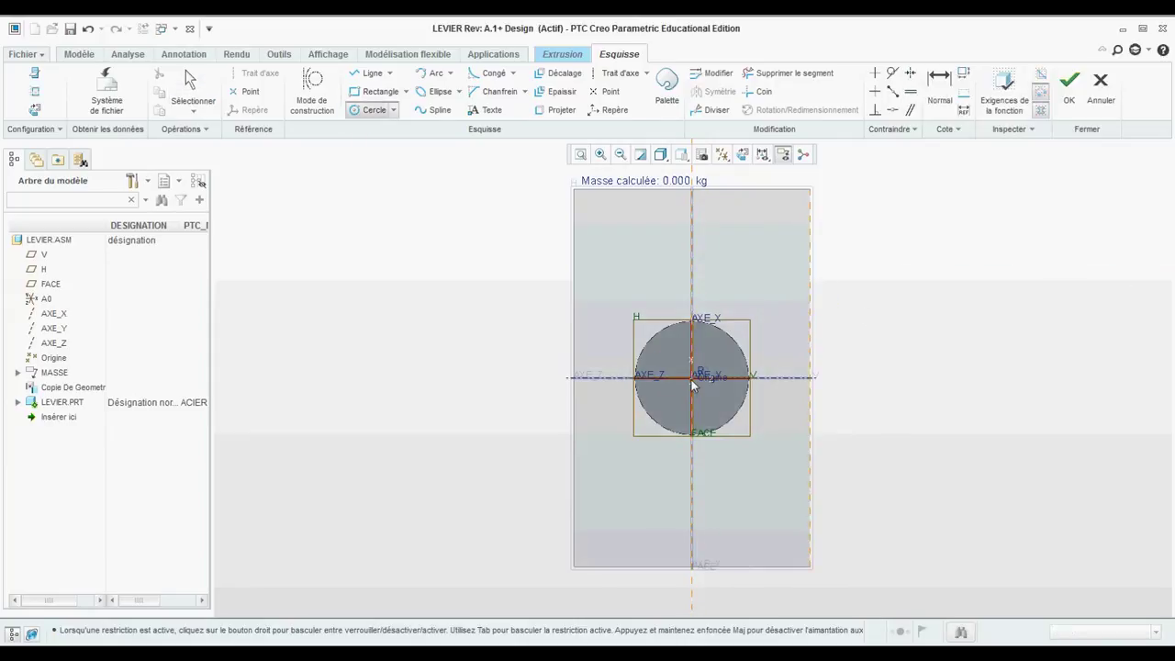
{"action": "left_click", "coordinate": [692, 379]}
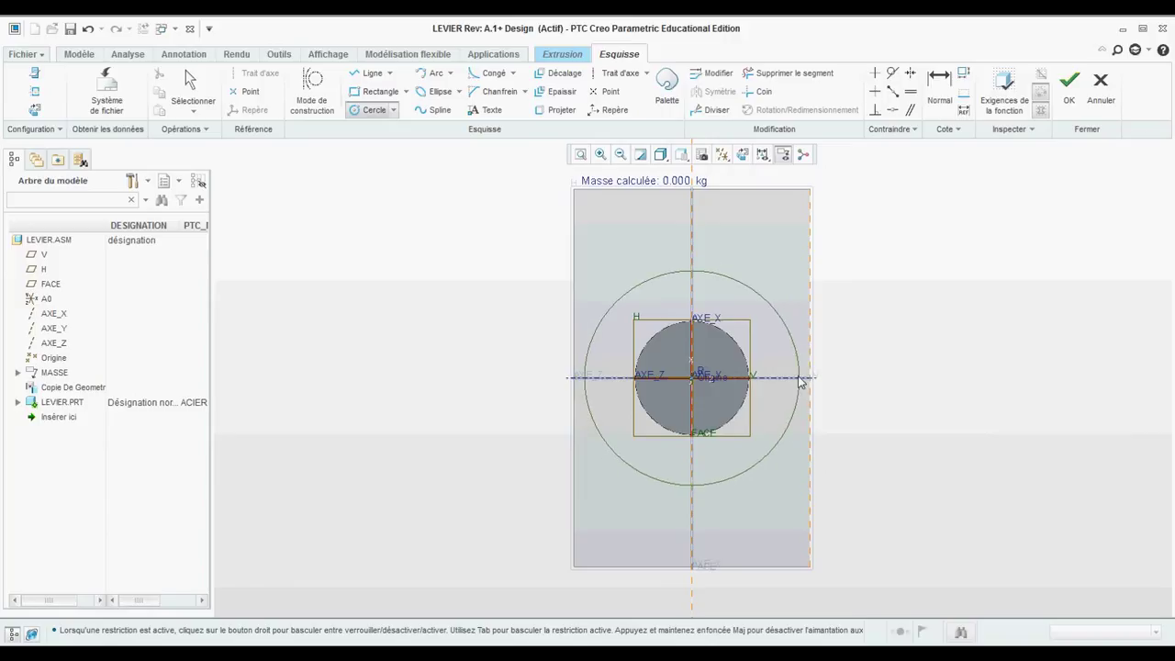
{"action": "left_click", "coordinate": [812, 377]}
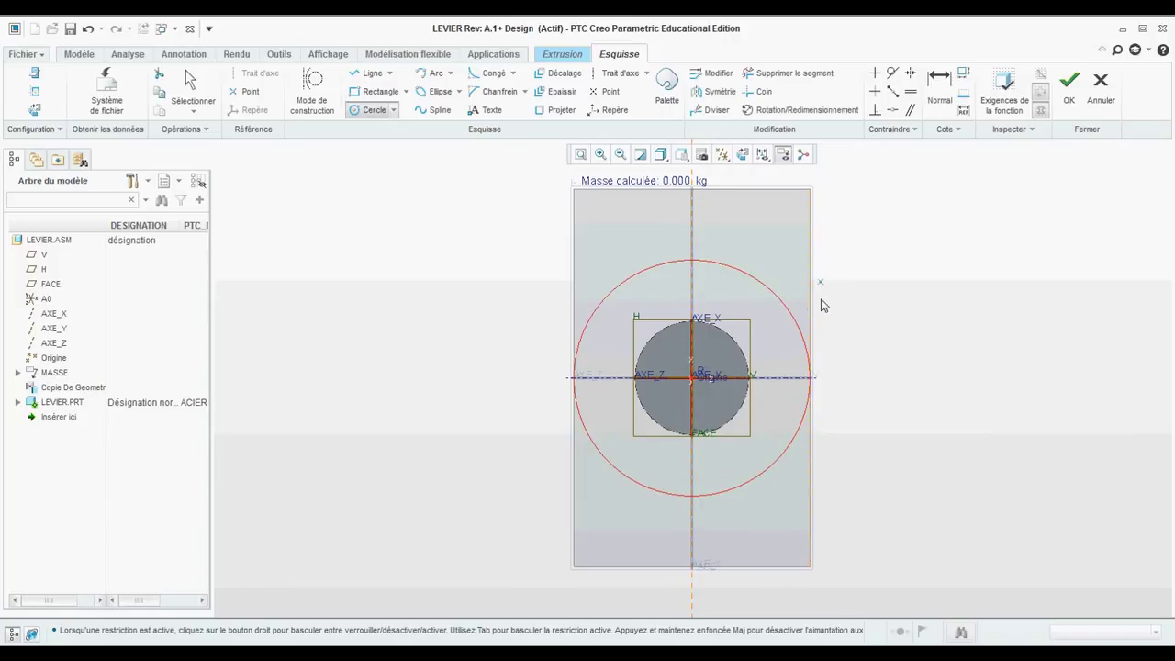
{"action": "left_click", "coordinate": [195, 103]}
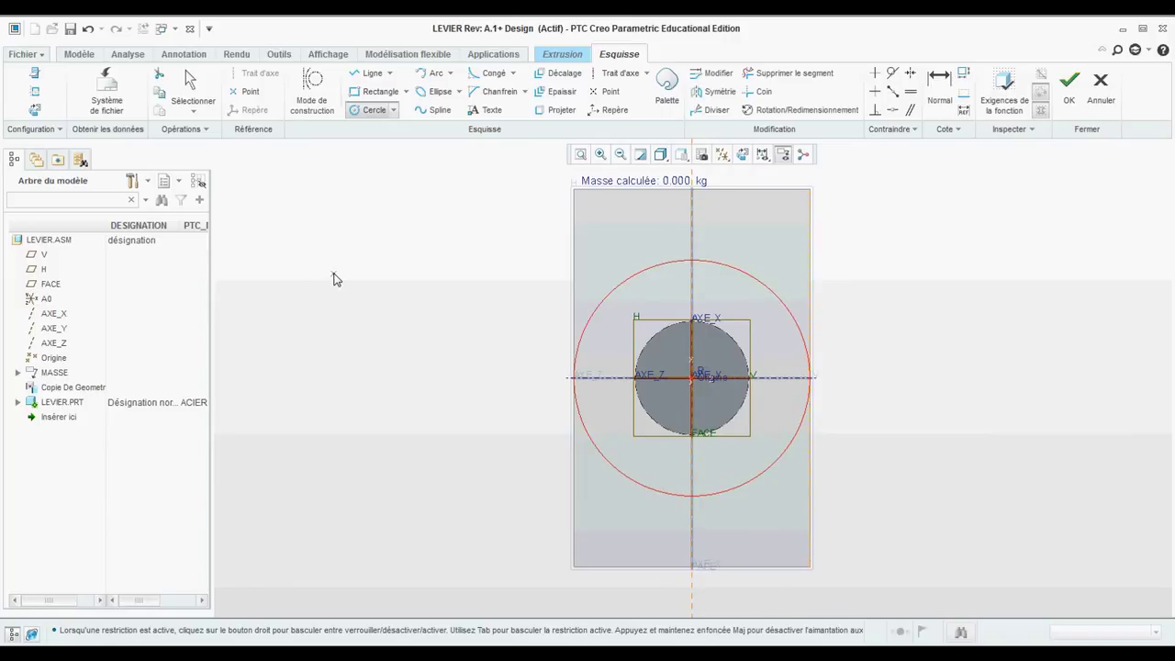
{"action": "left_click", "coordinate": [1070, 81]}
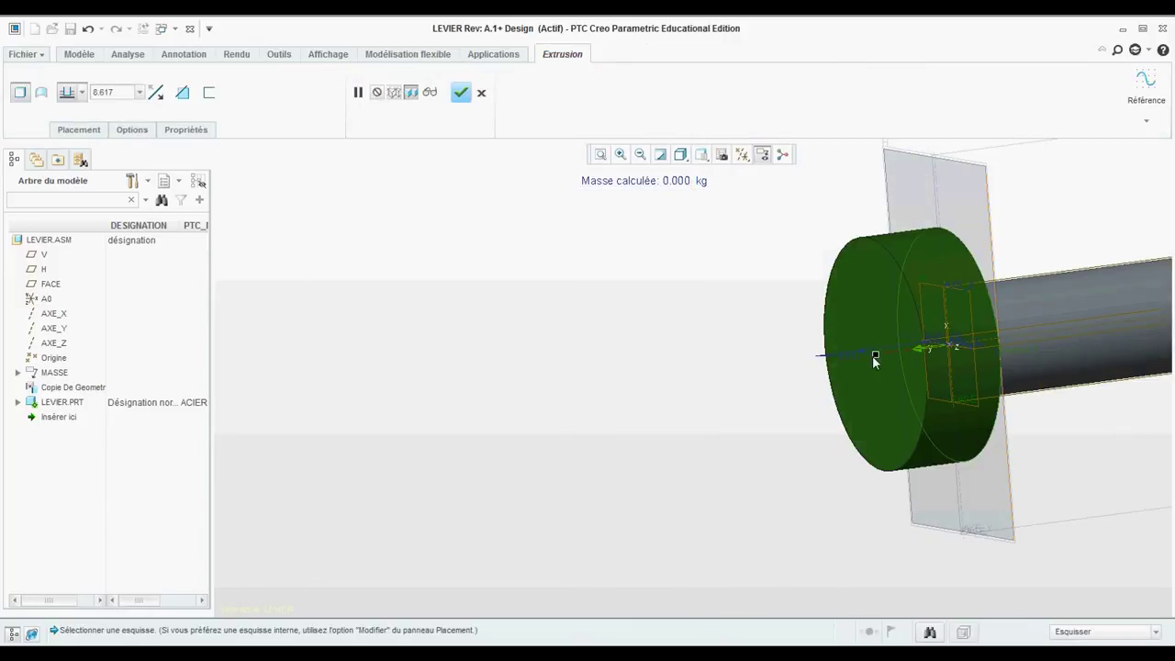
Extrude the larger circle to a depth of 15.300 away from the shaft to form the lever's head.
{"action": "left_click_drag", "start_coordinate": [875, 354], "coordinate": [817, 361]}
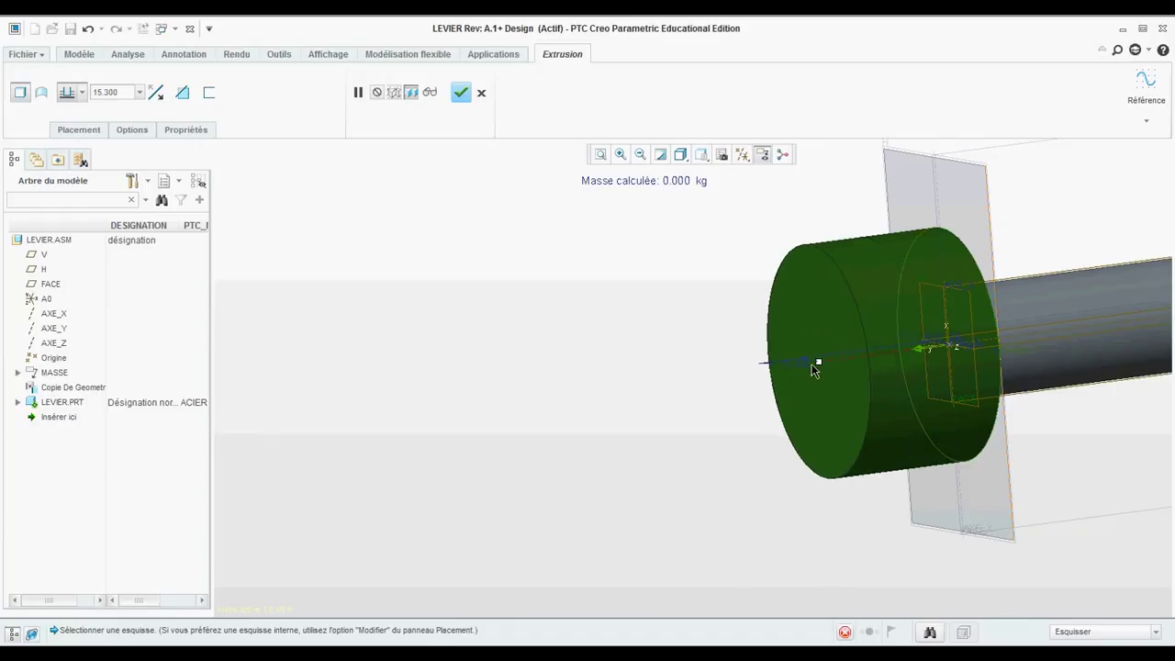
{"action": "left_click", "coordinate": [461, 94]}
{"action": "scroll", "coordinate": [431, 335], "scroll_direction": "up", "scroll_amount": 3}
{"action": "left_click", "coordinate": [500, 319]}
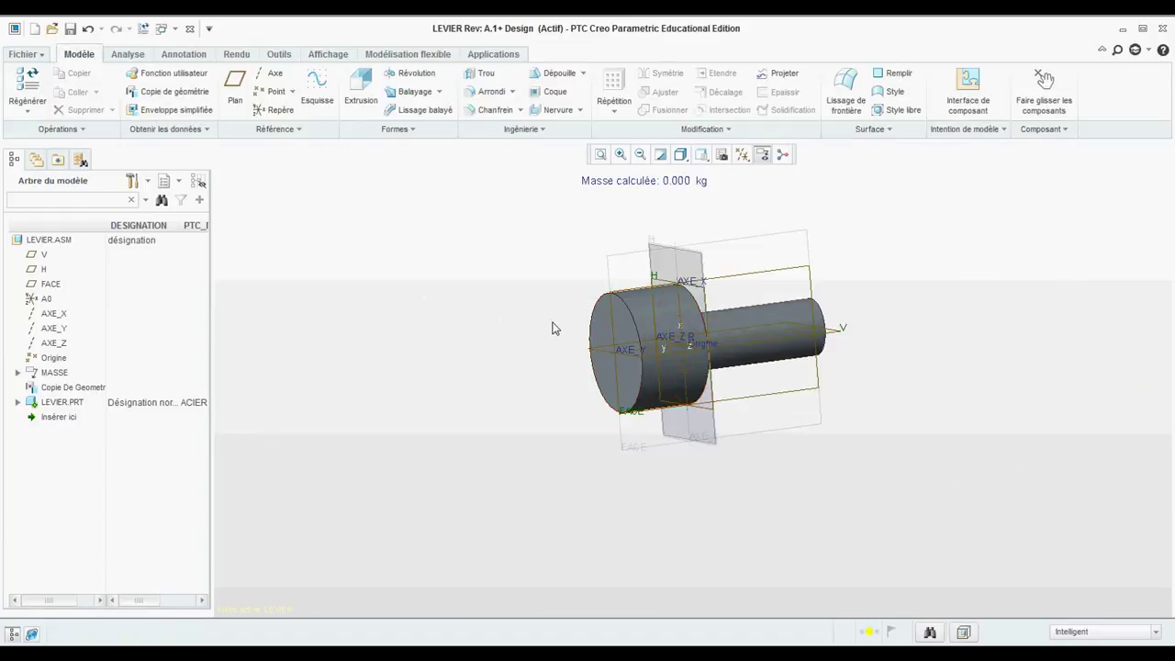
{"action": "scroll", "coordinate": [557, 307], "scroll_direction": "down", "scroll_amount": 1}
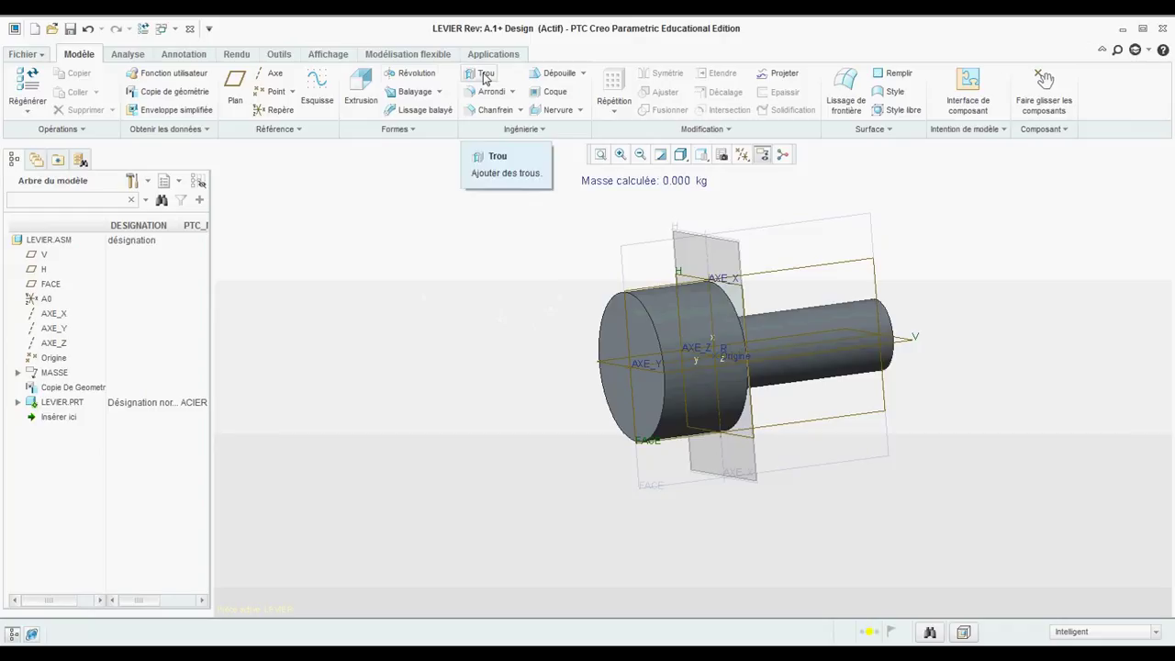
Start an extrusion sketch on the FACE plane, draw a small circle on the head's centreline midway along the head, and validate it.
{"action": "left_click", "coordinate": [358, 93]}
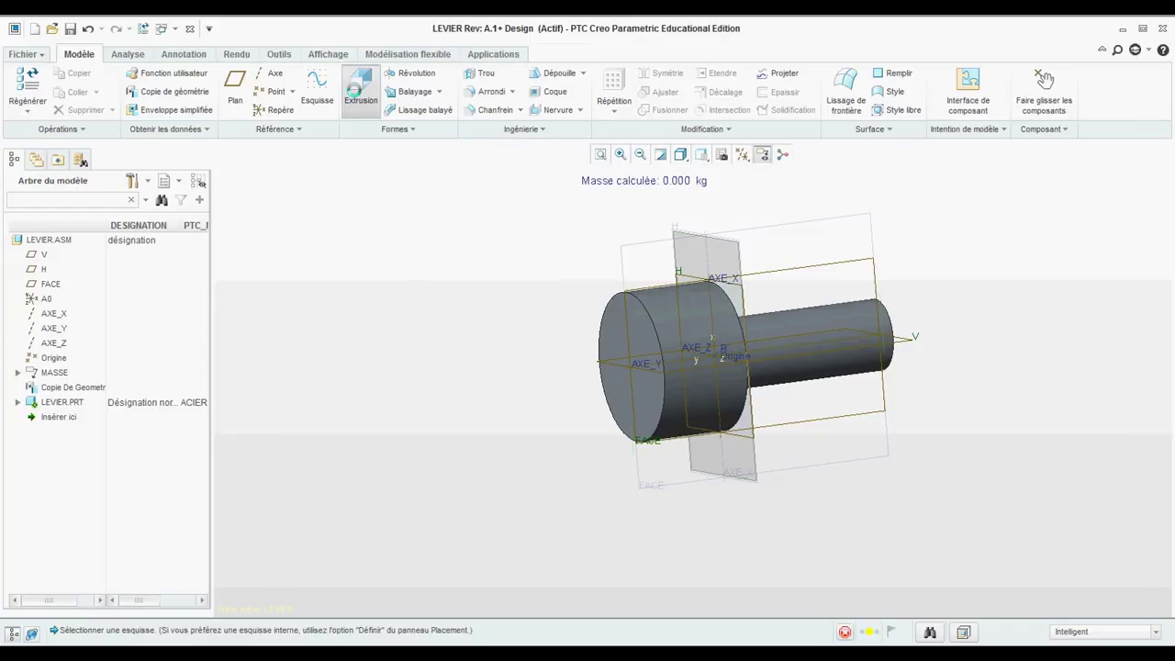
{"action": "left_click", "coordinate": [661, 287]}
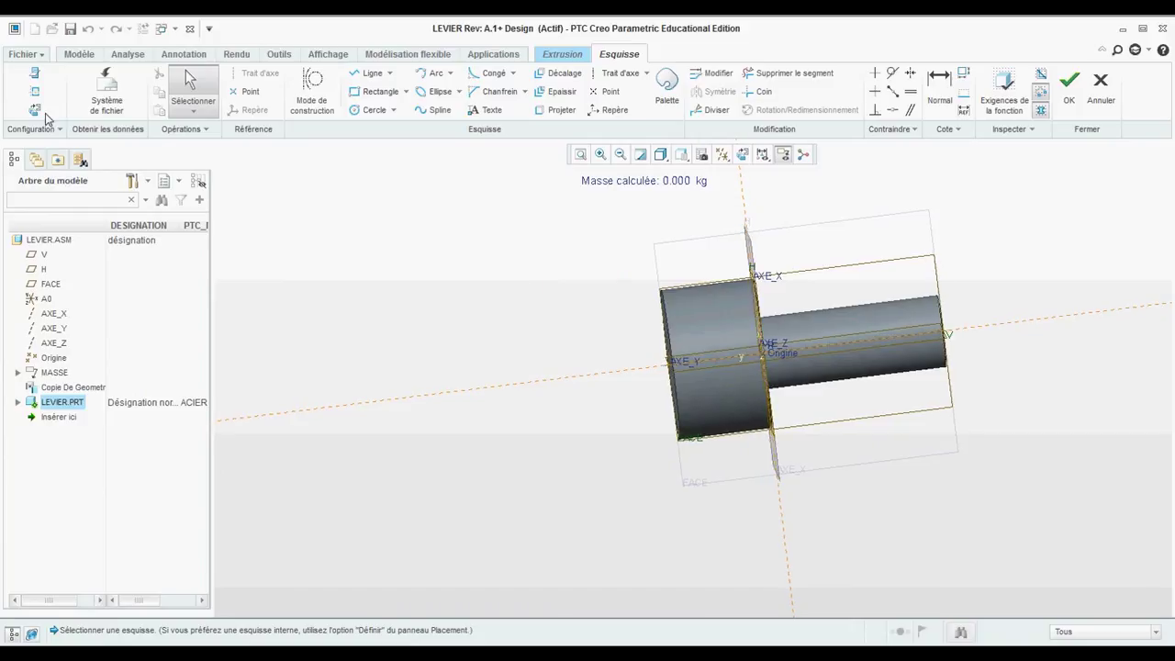
{"action": "left_click", "coordinate": [368, 110]}
{"action": "left_click", "coordinate": [549, 377]}
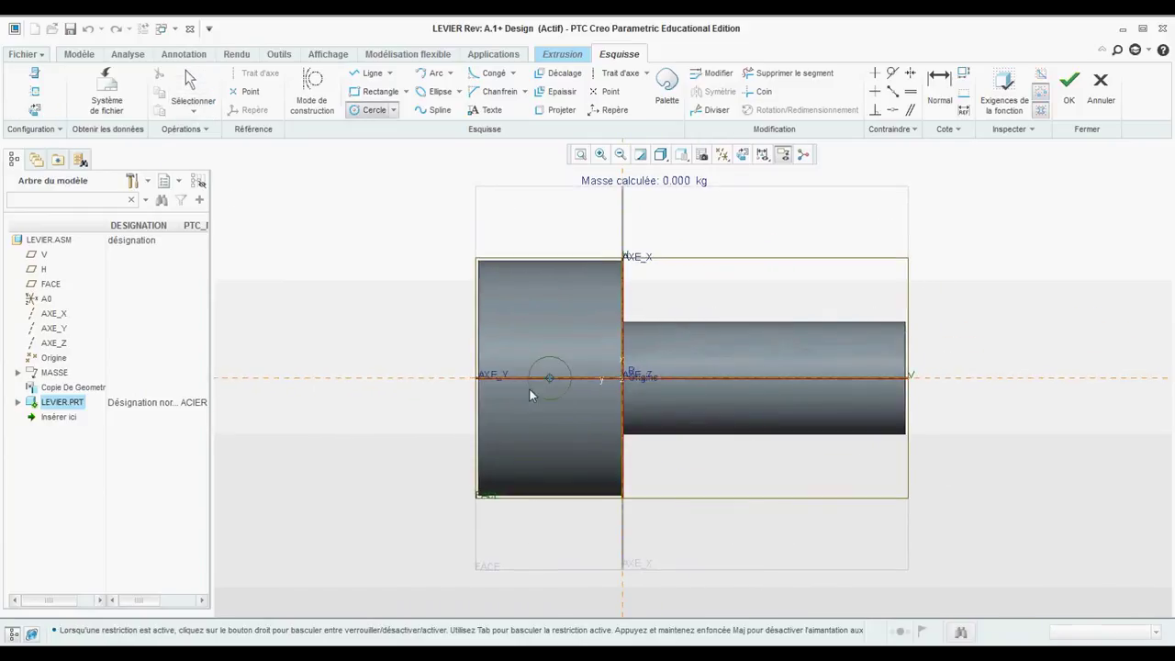
{"action": "left_click", "coordinate": [530, 398]}
{"action": "middle_click", "coordinate": [425, 325]}
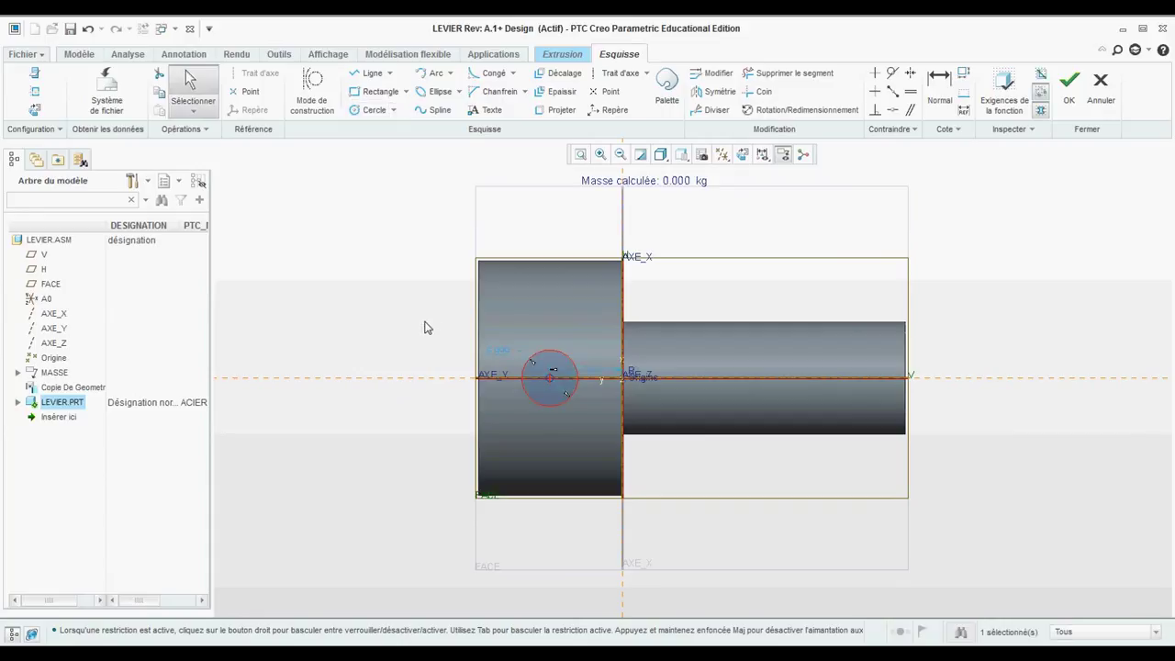
{"action": "left_click", "coordinate": [1070, 99]}
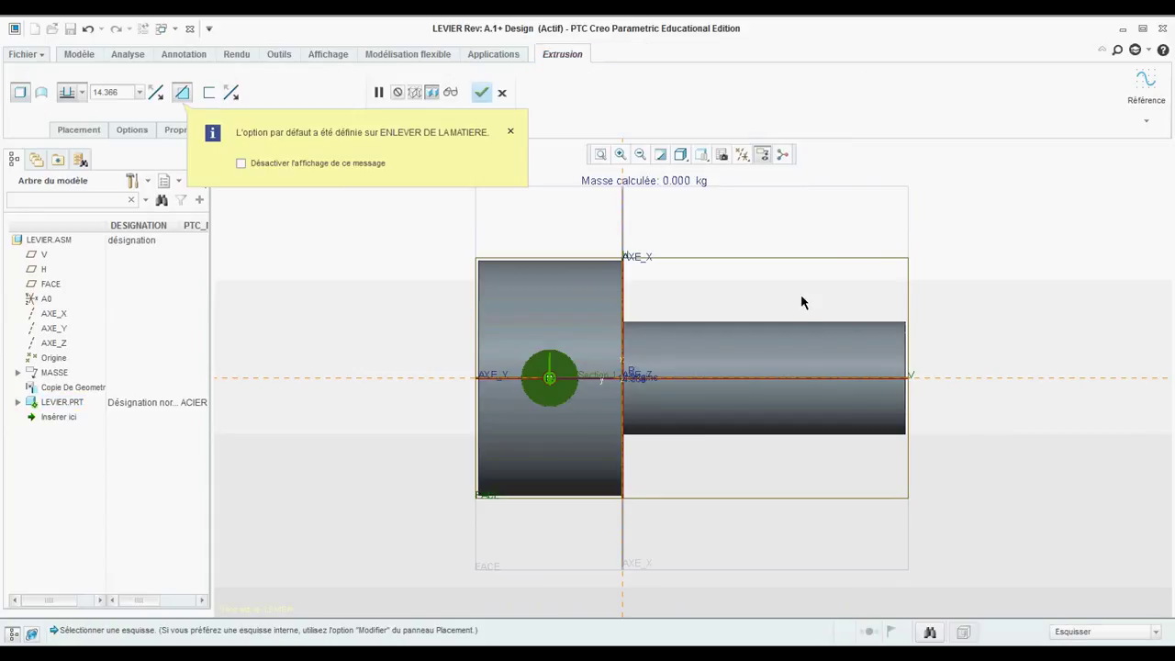
Cut the small circle symmetrically on both sides of the sketch plane with a total depth of 62.100, drilling through the head.
{"action": "left_click", "coordinate": [241, 163]}
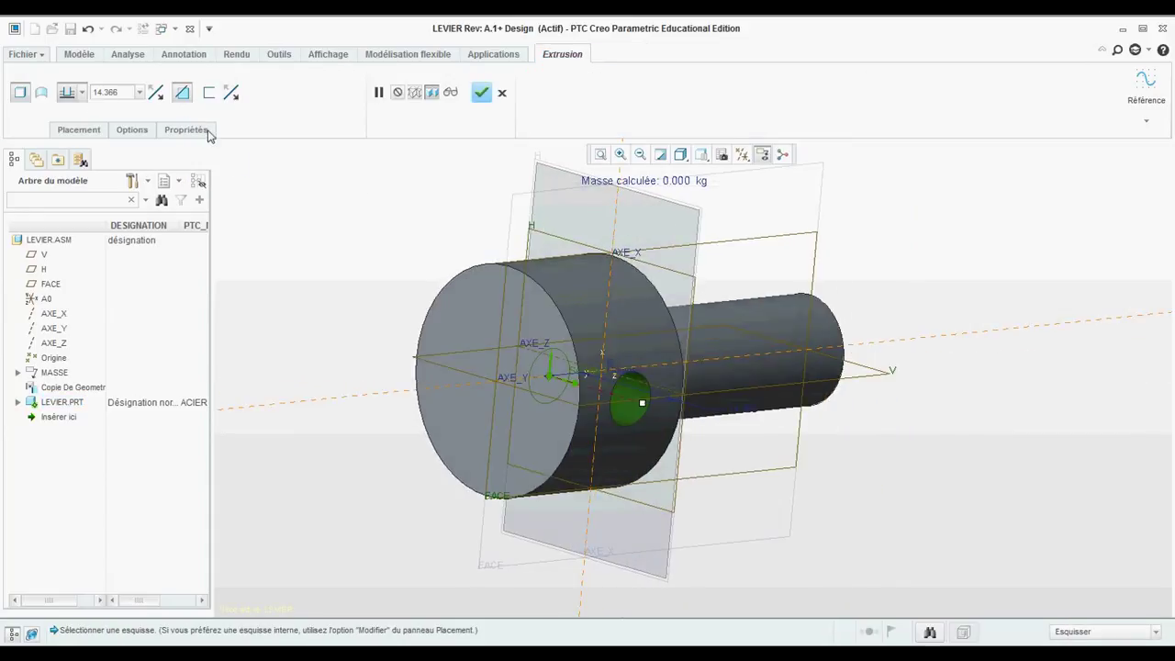
{"action": "left_click", "coordinate": [81, 91]}
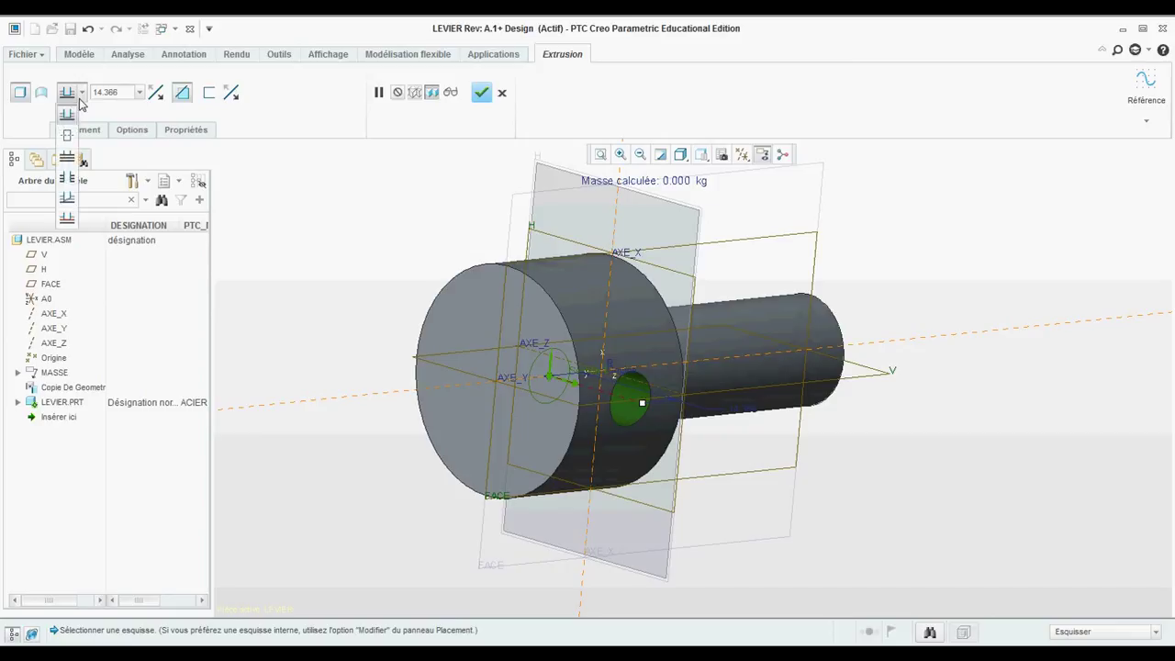
{"action": "left_click", "coordinate": [67, 144]}
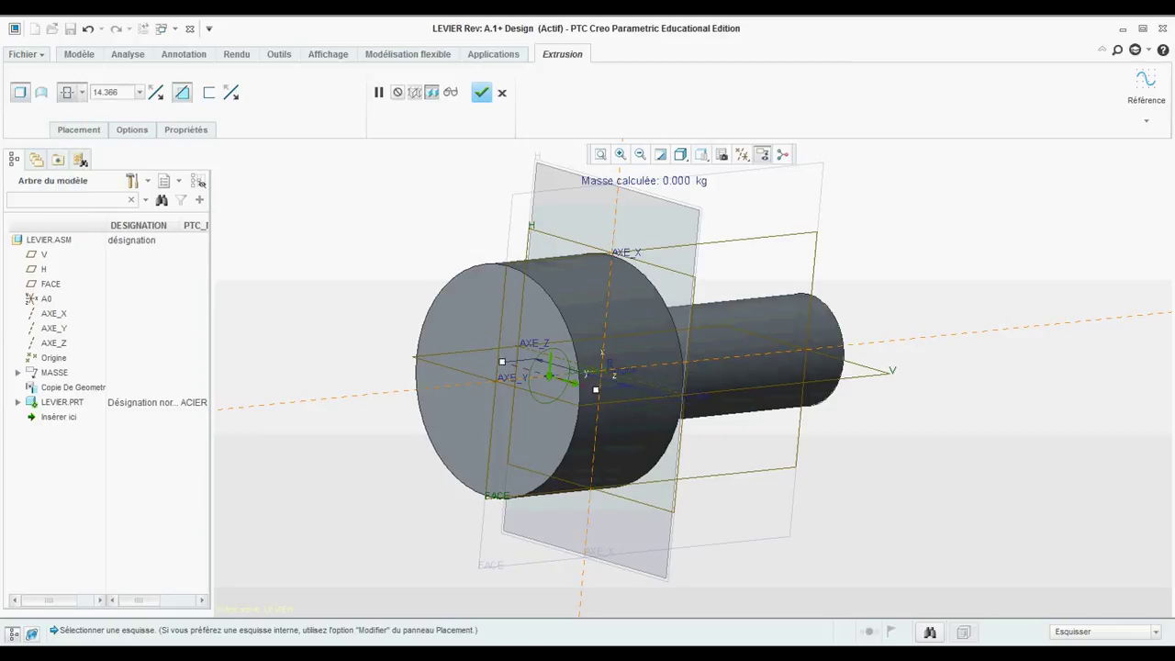
{"action": "left_click_drag", "start_coordinate": [502, 362], "coordinate": [349, 317]}
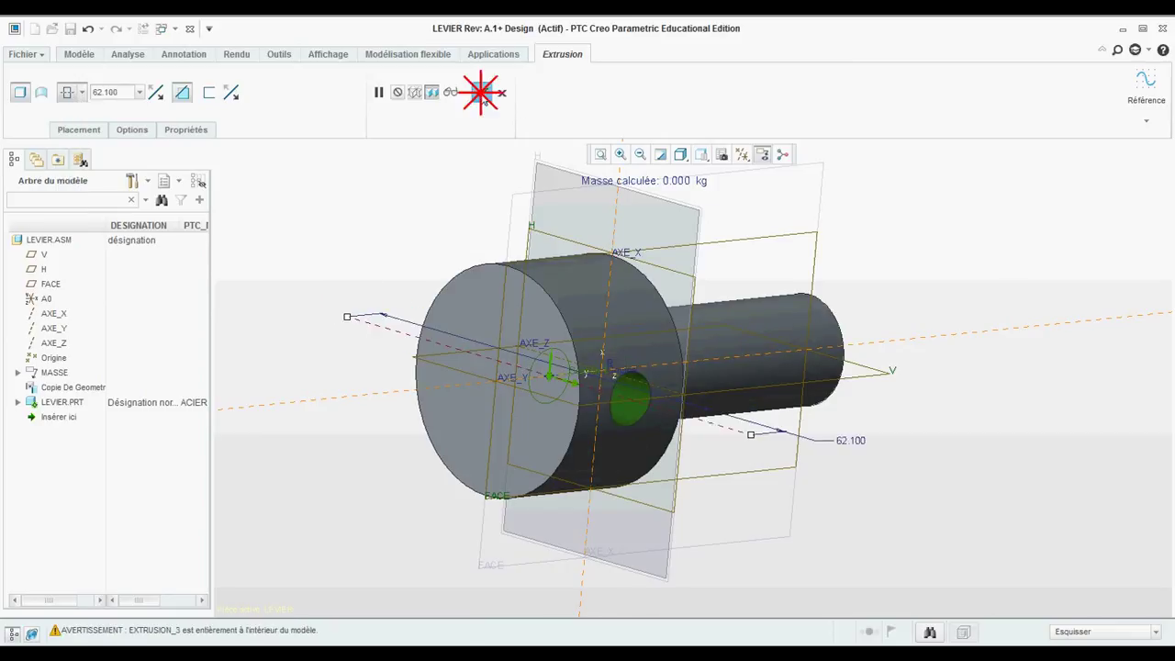
{"action": "left_click", "coordinate": [481, 92]}
{"action": "middle_click_drag", "start_coordinate": [905, 253], "coordinate": [838, 287]}
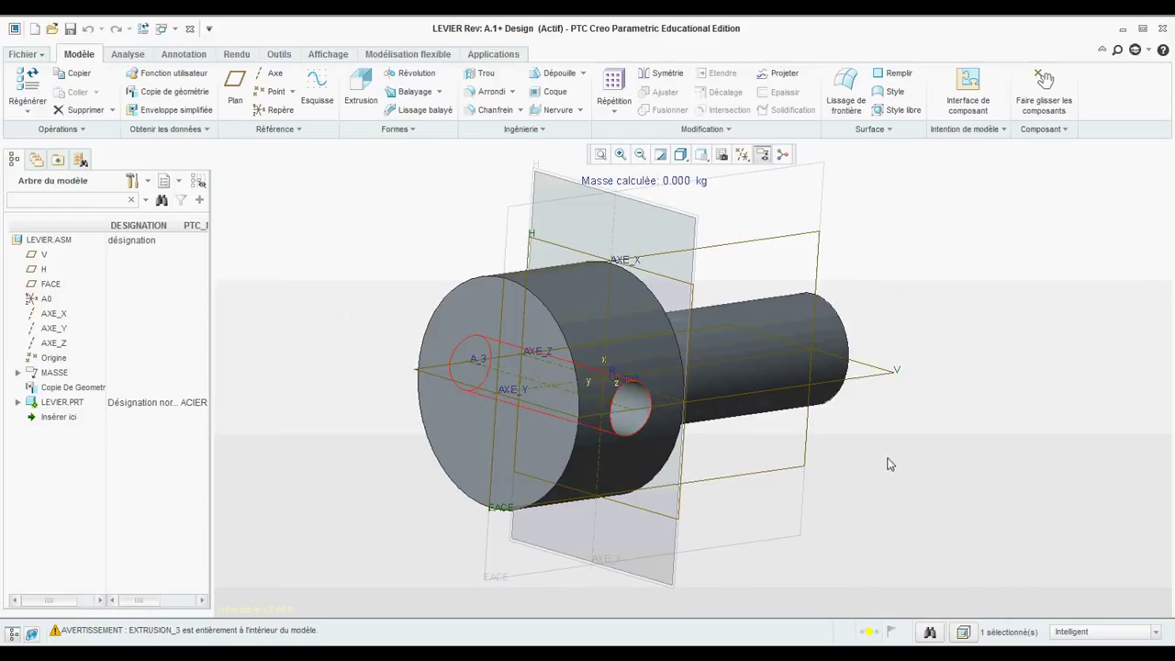
{"action": "middle_click_drag", "start_coordinate": [888, 463], "coordinate": [879, 459]}
{"action": "middle_click_drag", "start_coordinate": [991, 450], "coordinate": [991, 450]}
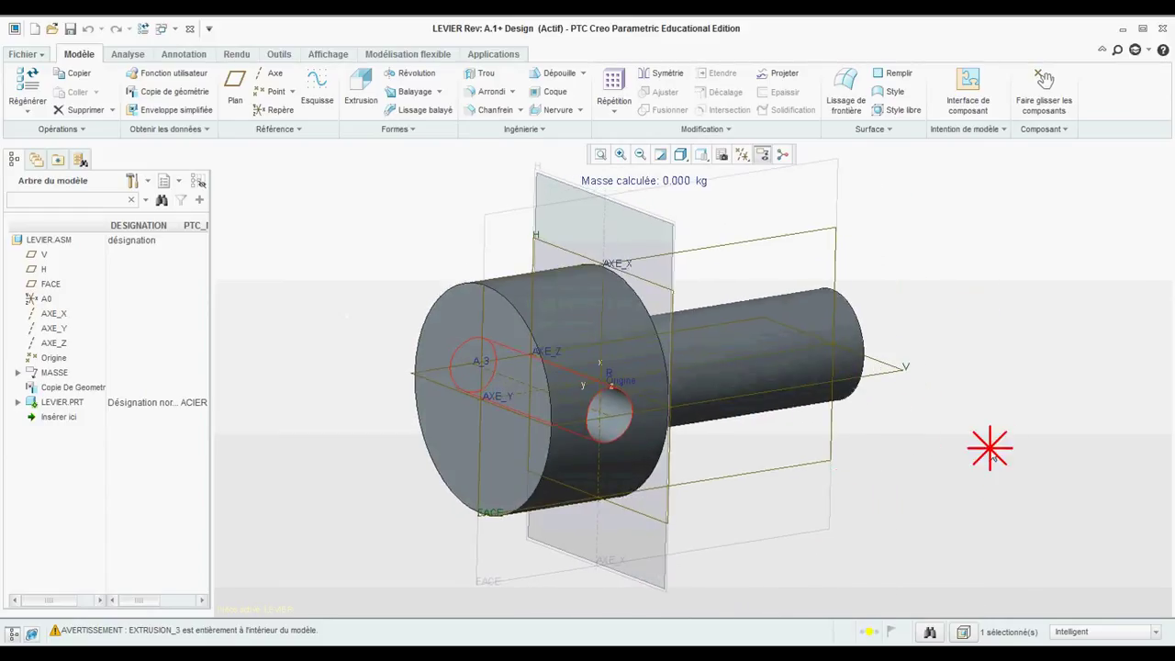
Save the levier assembly and upload it to the Windchill database.
{"action": "left_click", "coordinate": [28, 55]}
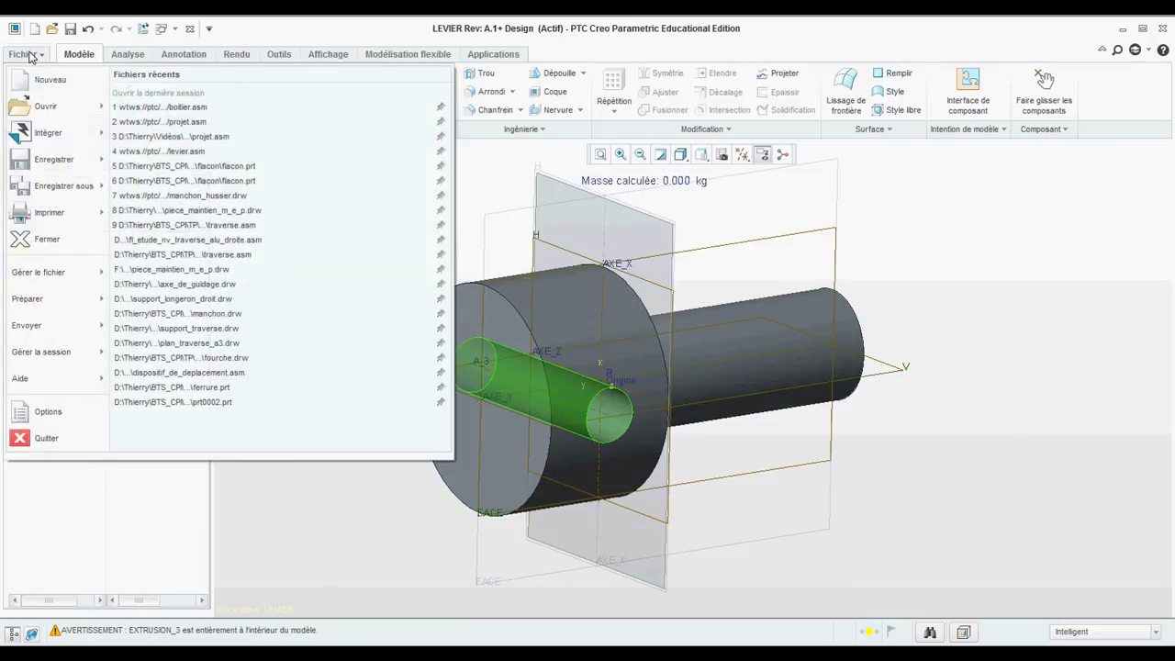
{"action": "mouse_move", "coordinate": [55, 159]}
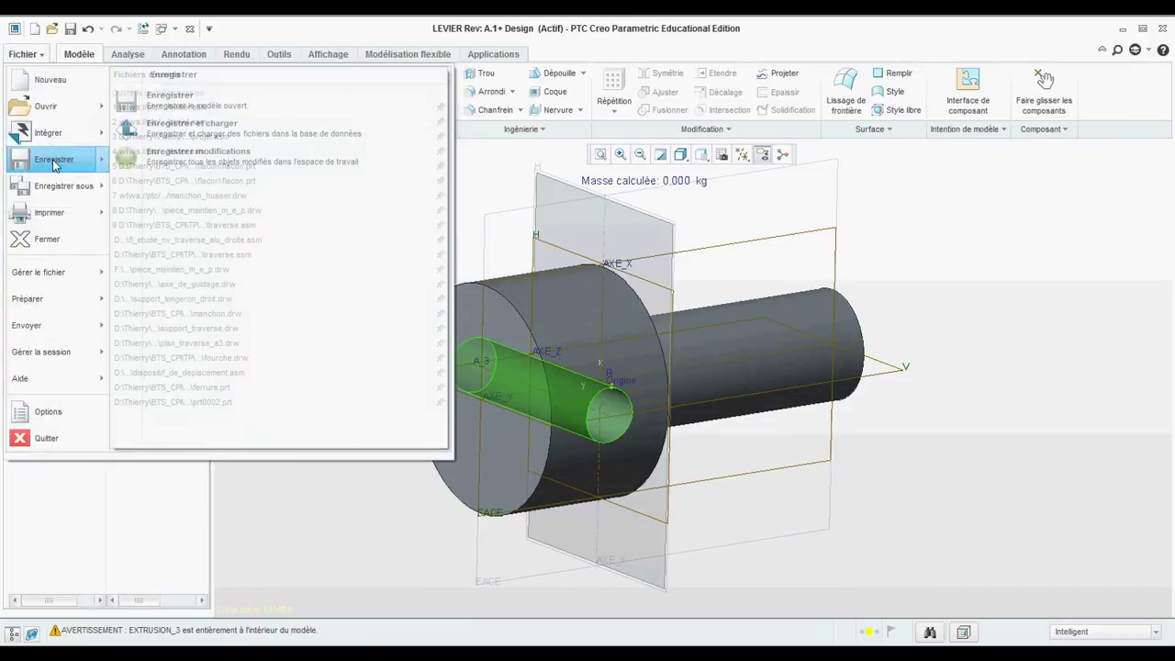
{"action": "left_click", "coordinate": [193, 133]}
{"action": "left_click", "coordinate": [710, 430]}
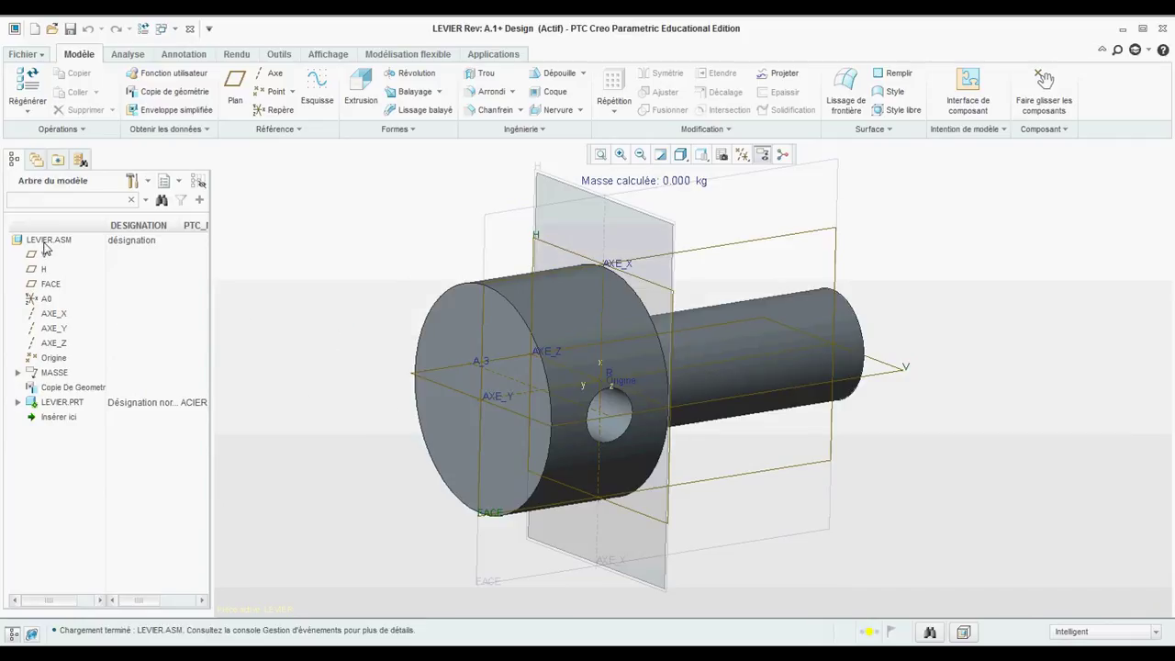
Open the Windchill workspace and check in both levier.asm and levier.prt.
{"action": "left_click", "coordinate": [36, 160]}
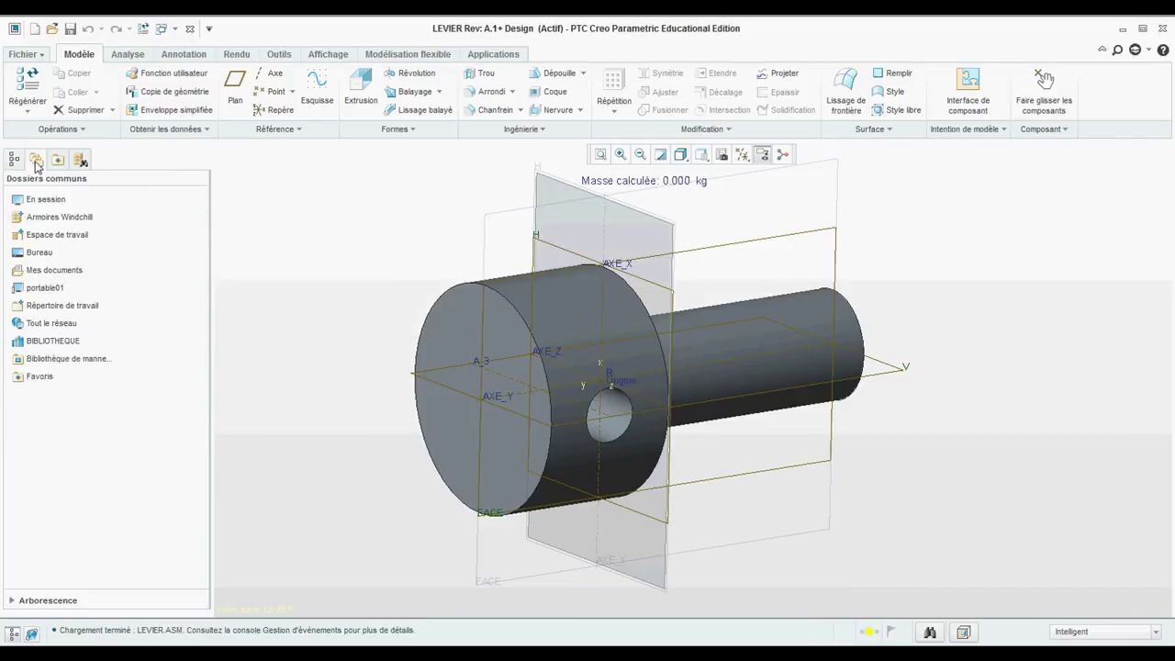
{"action": "left_click", "coordinate": [50, 235]}
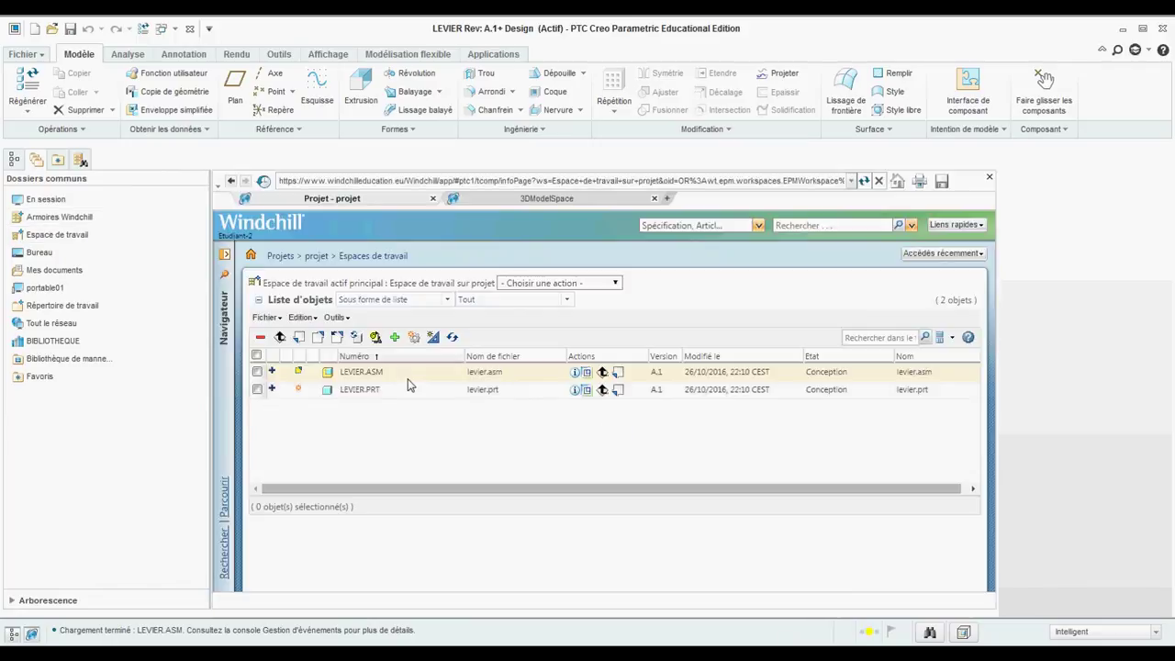
{"action": "left_click", "coordinate": [257, 356]}
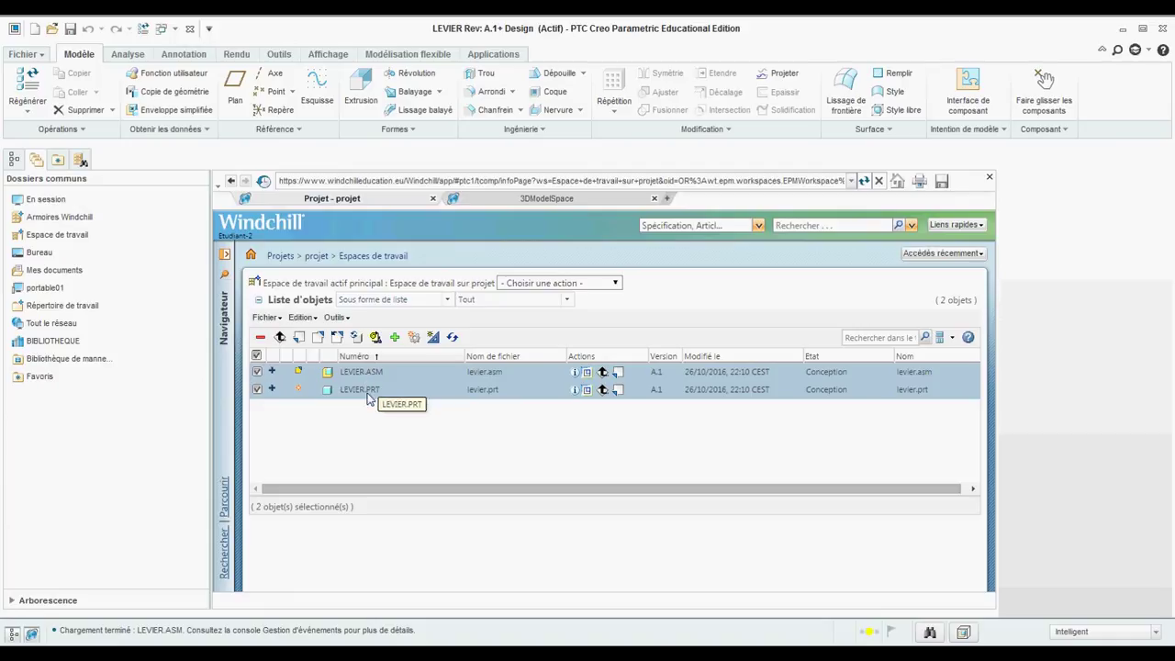
{"action": "left_click", "coordinate": [299, 338]}
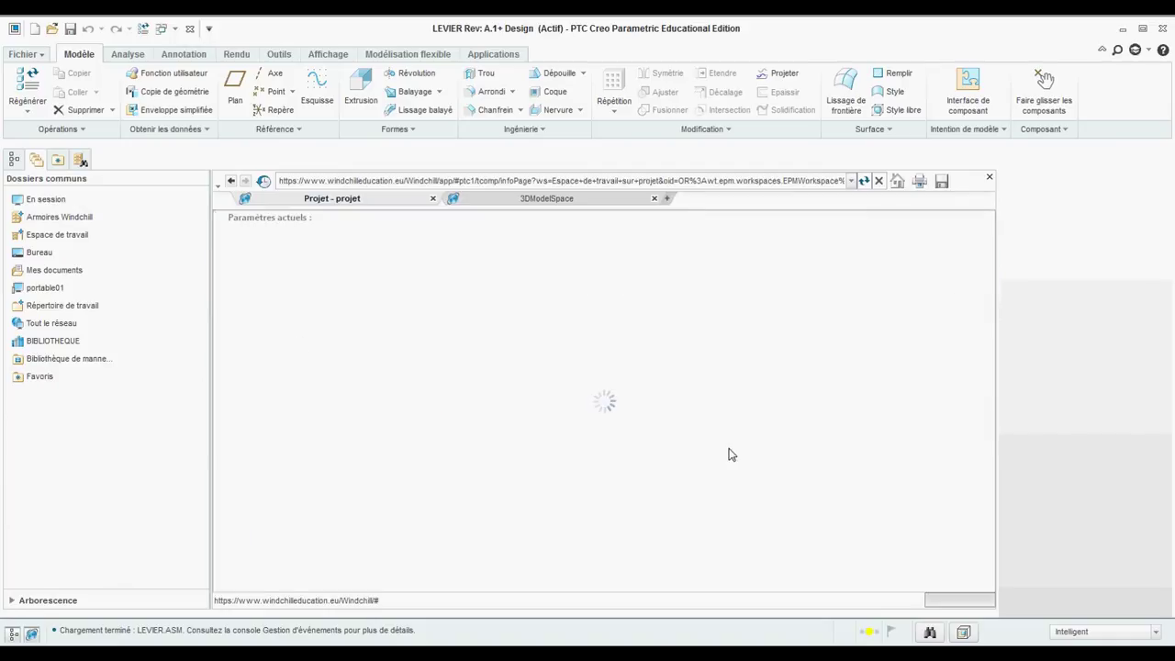
{"action": "left_click", "coordinate": [898, 572]}
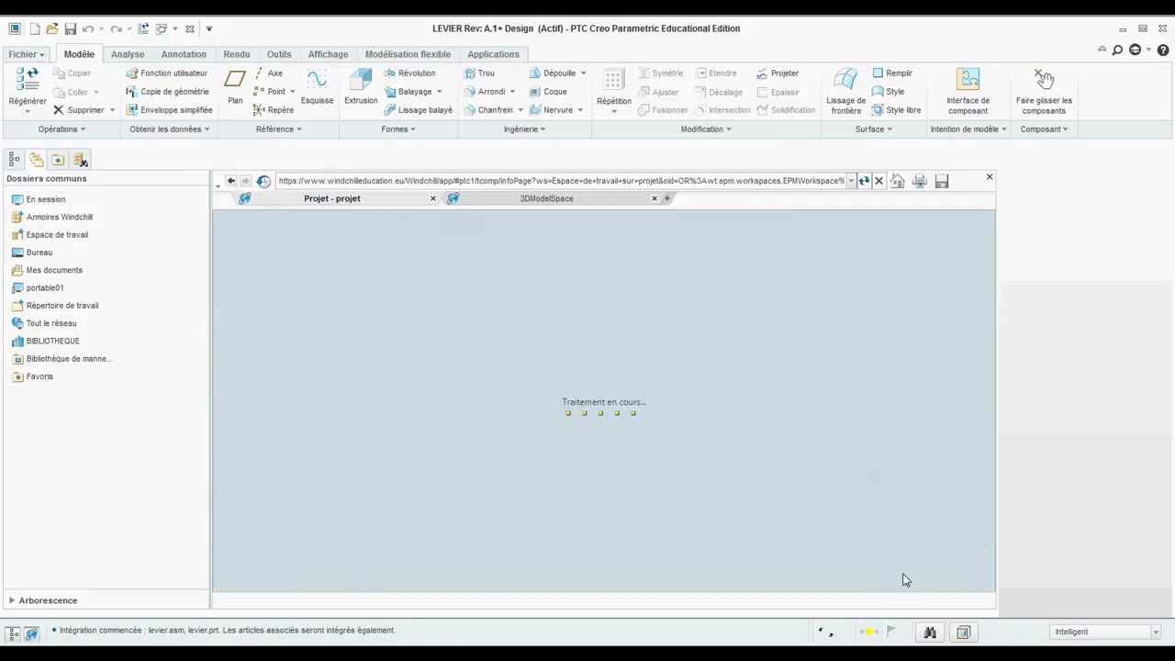
Open projet.asm in Creo from the Windchill project's folder contents.
{"action": "left_click", "coordinate": [653, 453]}
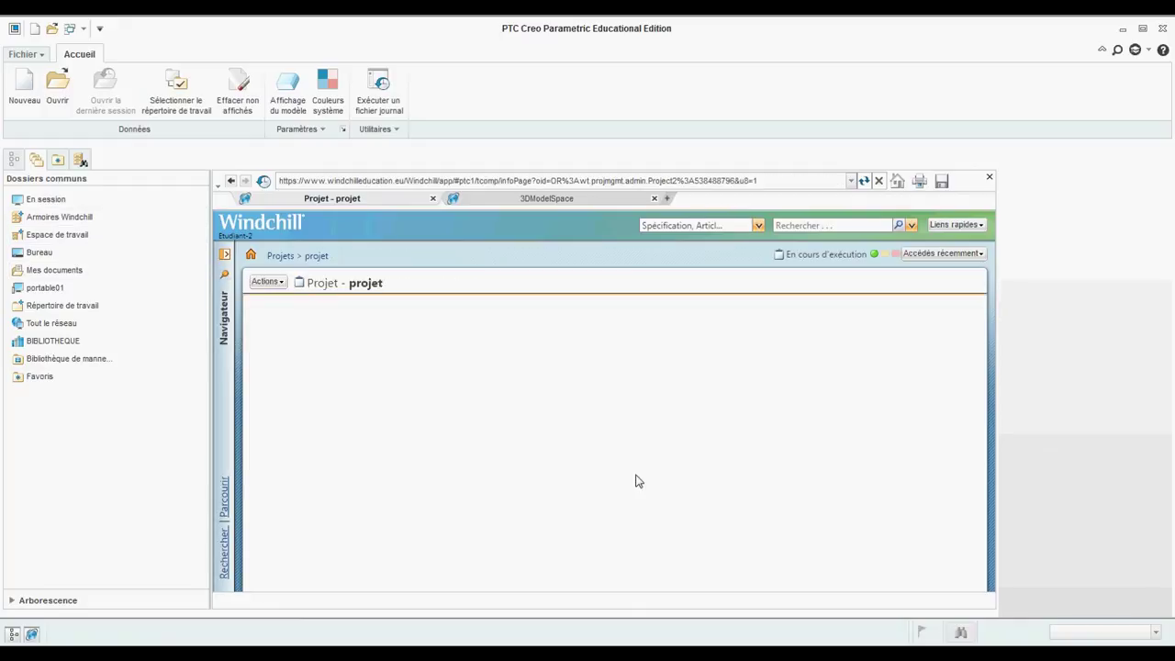
{"action": "scroll", "coordinate": [693, 457], "scroll_direction": "down", "scroll_amount": 1}
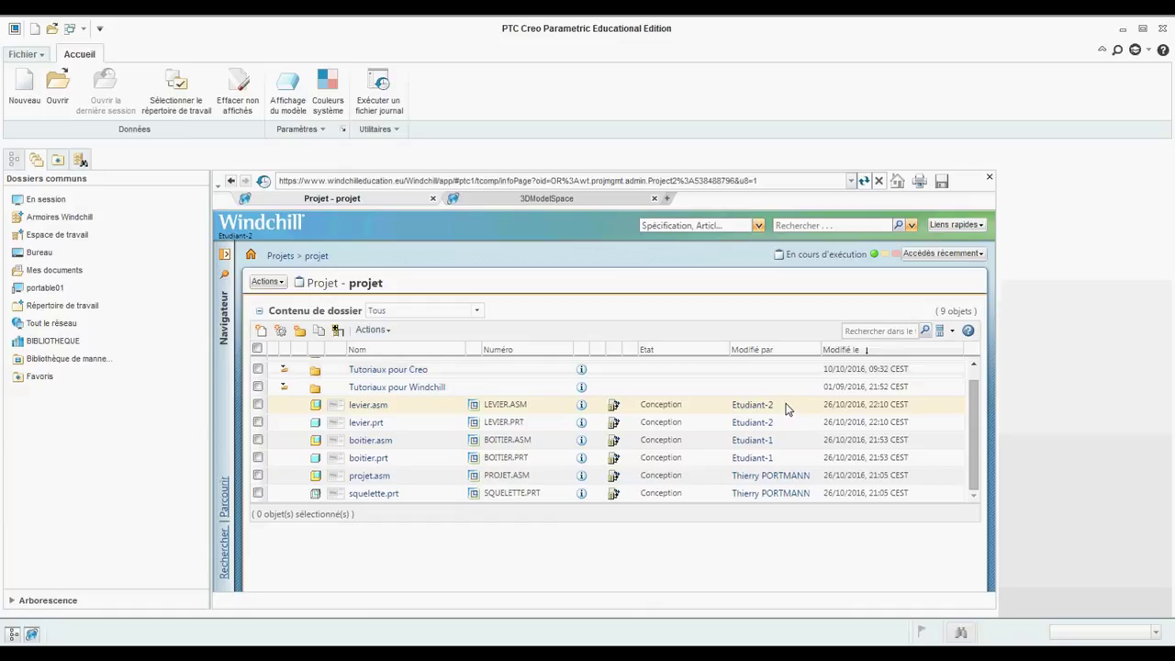
{"action": "left_click", "coordinate": [474, 479]}
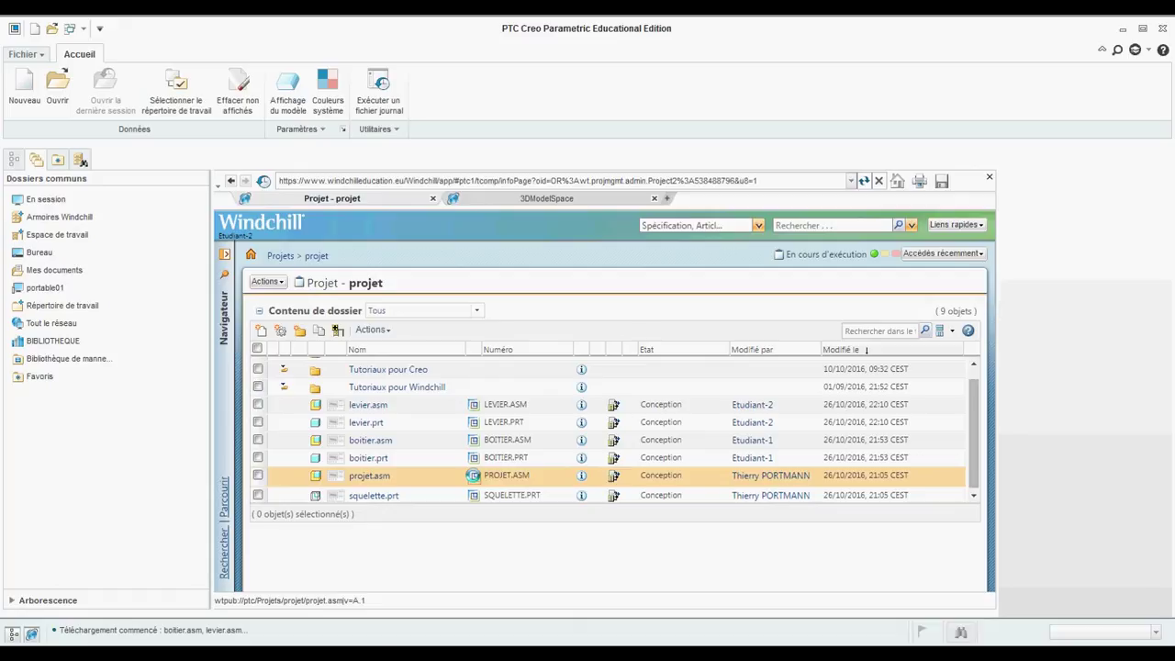
Examine the combined projet assembly, identifying the BOITIER.ASM and LEVIER.ASM subassemblies and the contents of BOITIER.ASM.
{"action": "middle_click_drag", "start_coordinate": [512, 428], "coordinate": [569, 427]}
{"action": "scroll", "coordinate": [861, 486], "scroll_direction": "up", "scroll_amount": 5}
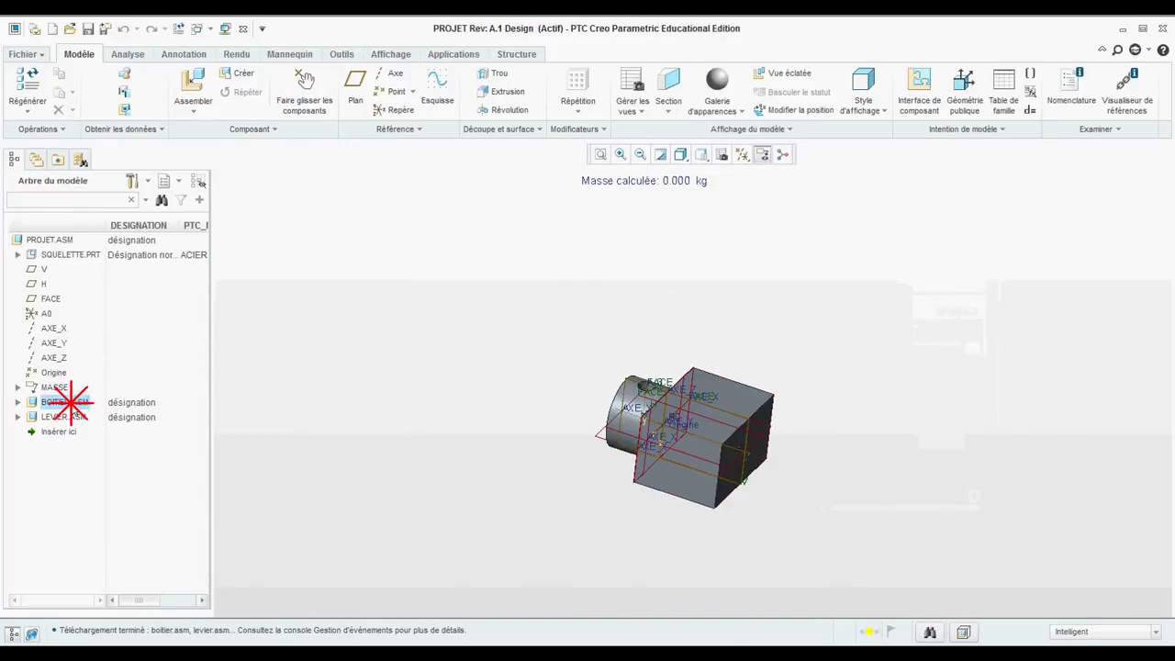
{"action": "left_click", "coordinate": [70, 404]}
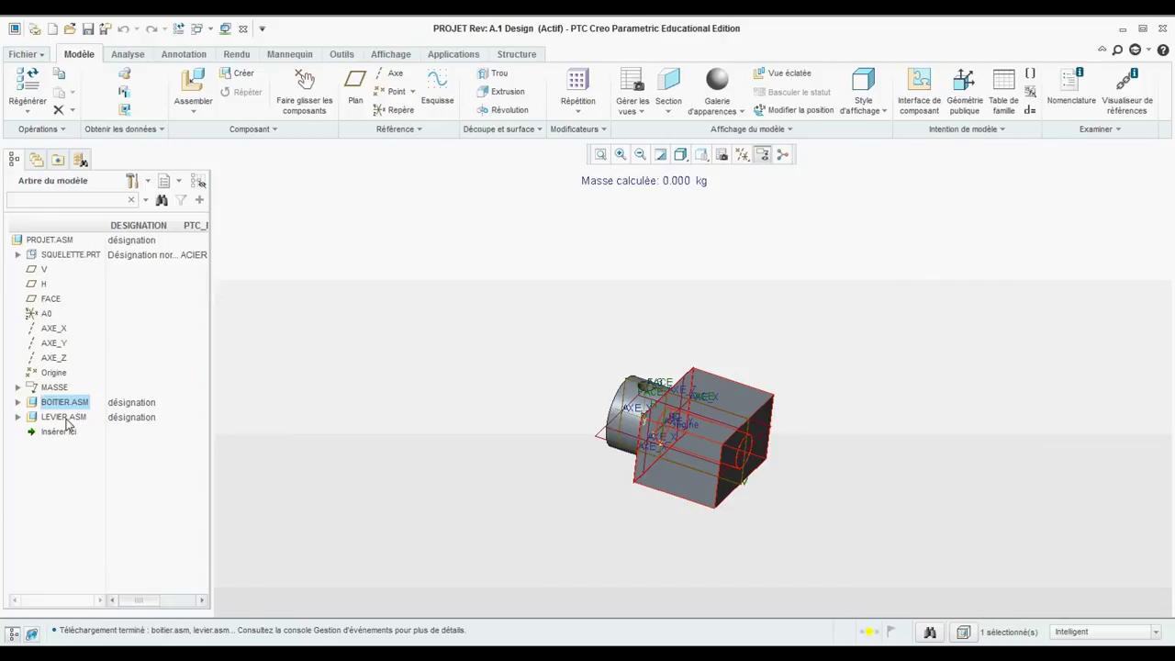
{"action": "left_click", "coordinate": [66, 418]}
{"action": "left_click", "coordinate": [372, 414]}
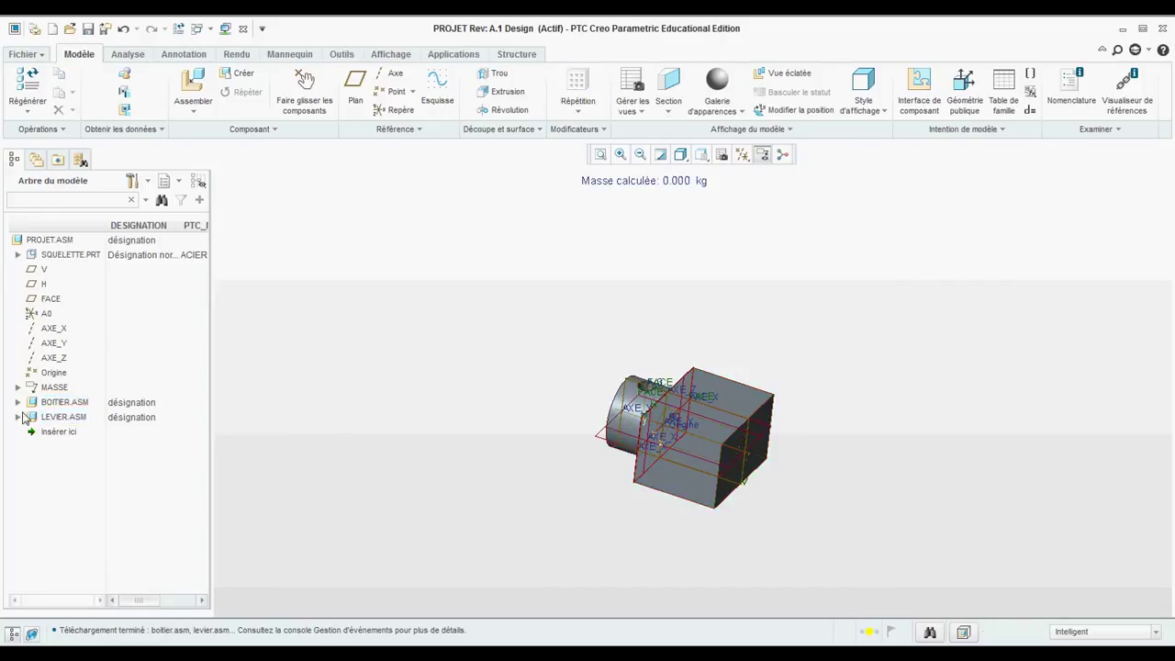
{"action": "left_click", "coordinate": [16, 402]}
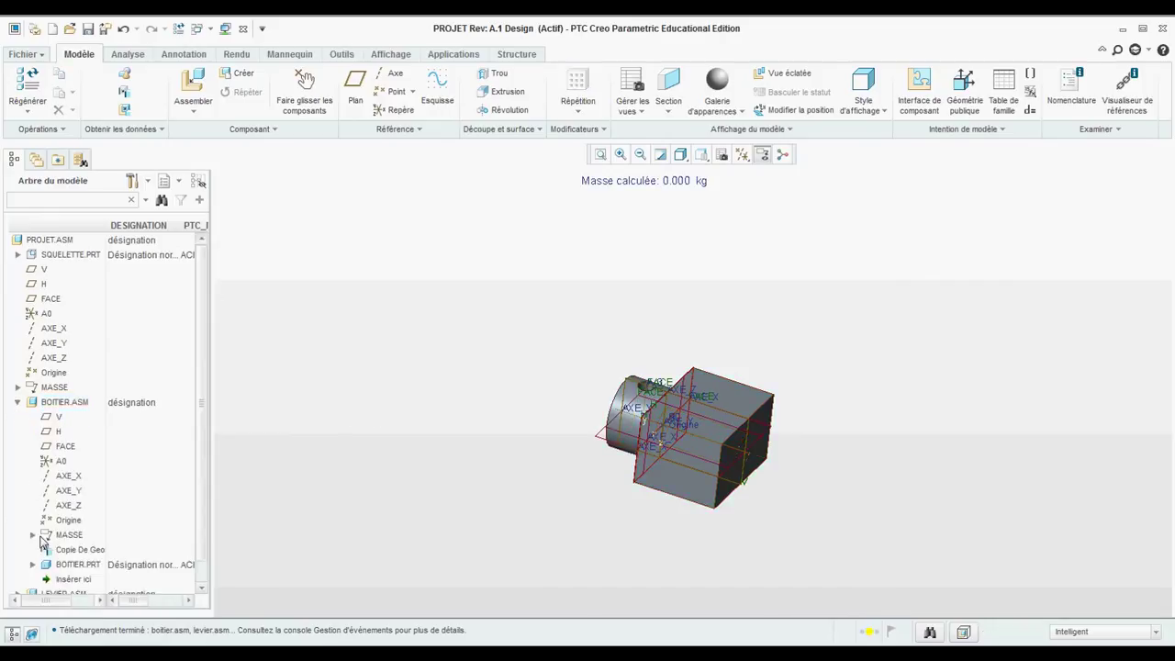
{"action": "left_click", "coordinate": [17, 402]}
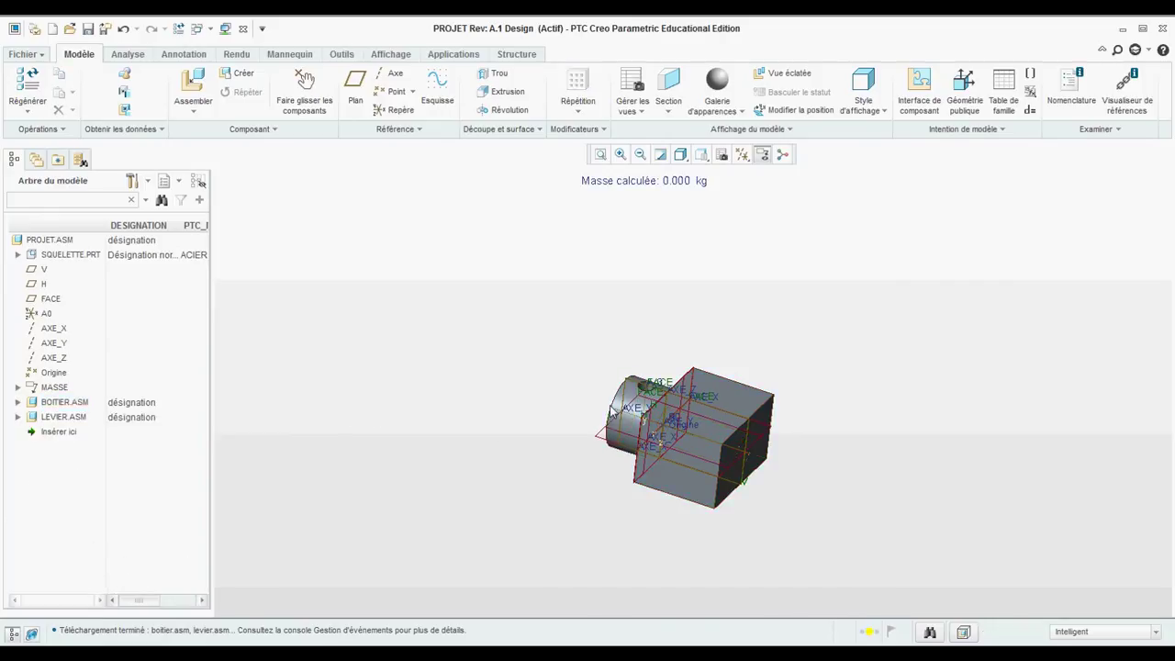
{"action": "left_click", "coordinate": [617, 416]}
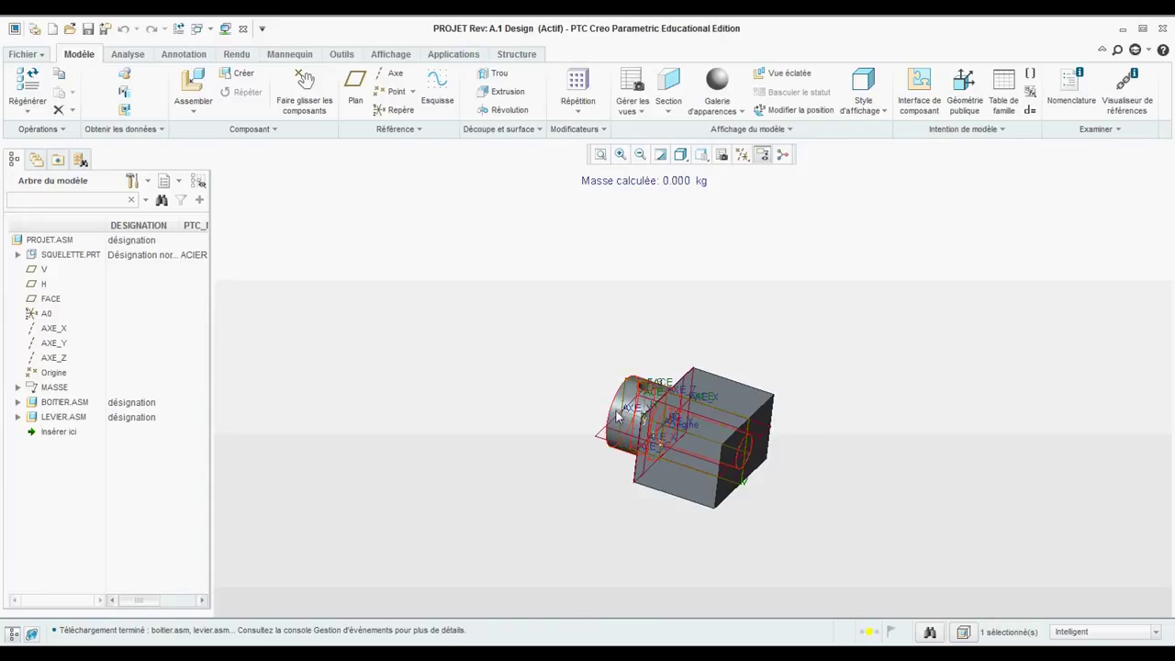
{"action": "middle_click_drag", "start_coordinate": [537, 397], "coordinate": [537, 397]}
{"action": "left_click", "coordinate": [530, 400]}
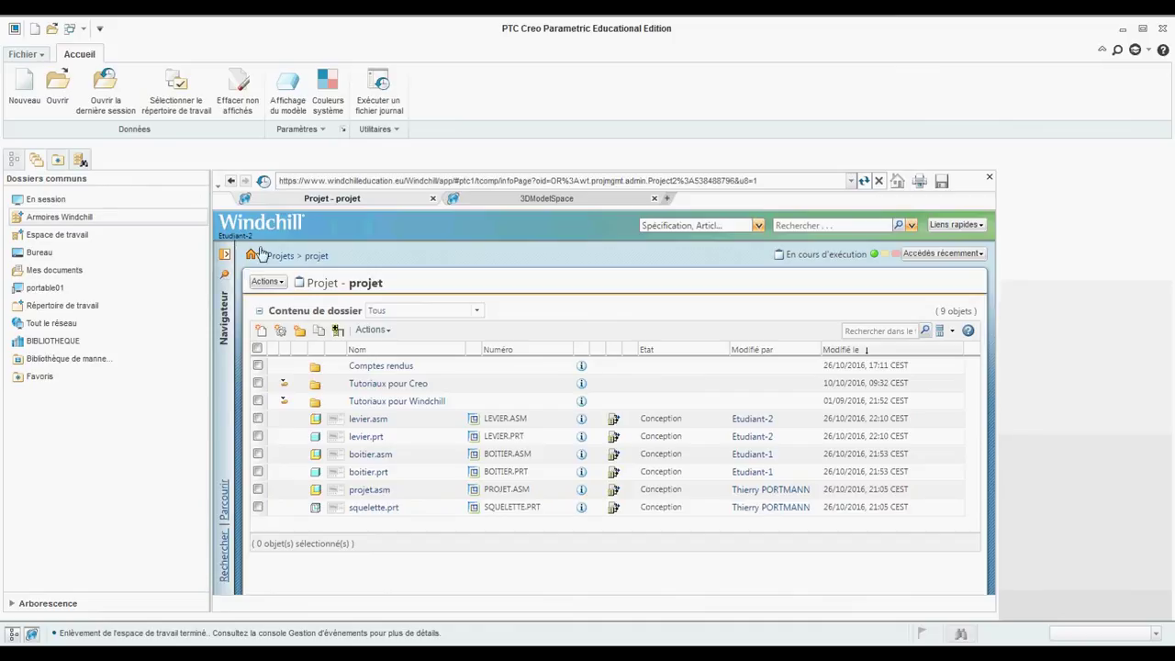
Open projet.asm from the Windchill project's folder contents and try to check it out for editing its HAUTEUR_BOITIER parameter.
{"action": "left_click", "coordinate": [474, 492]}
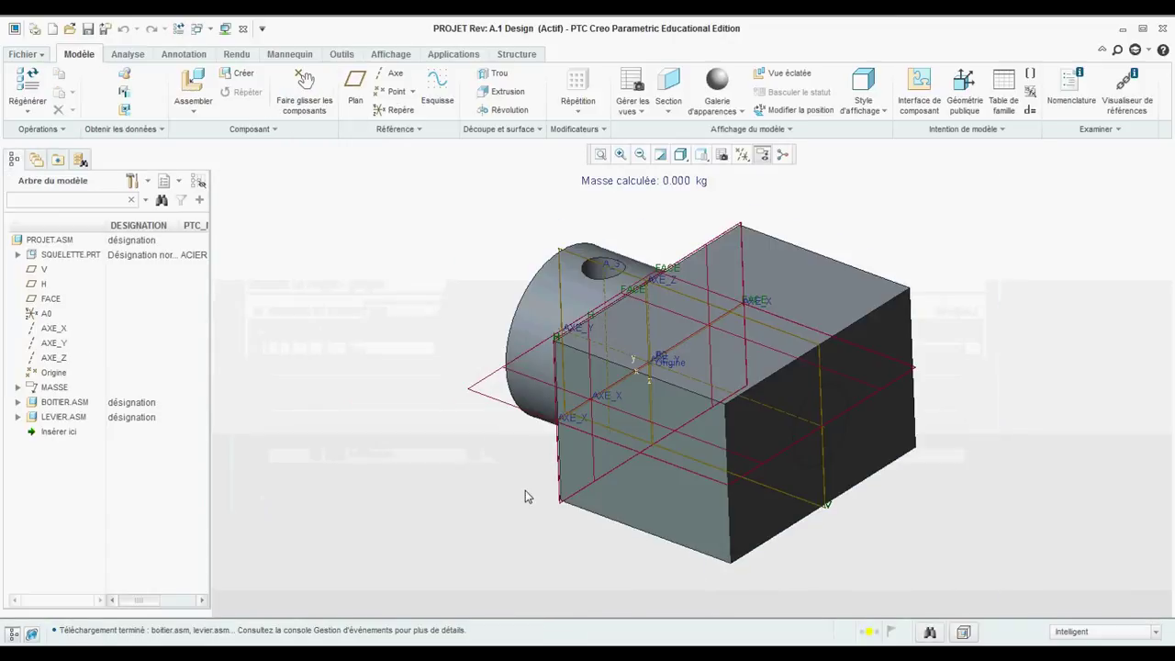
{"action": "left_click", "coordinate": [342, 56]}
{"action": "left_click", "coordinate": [604, 73]}
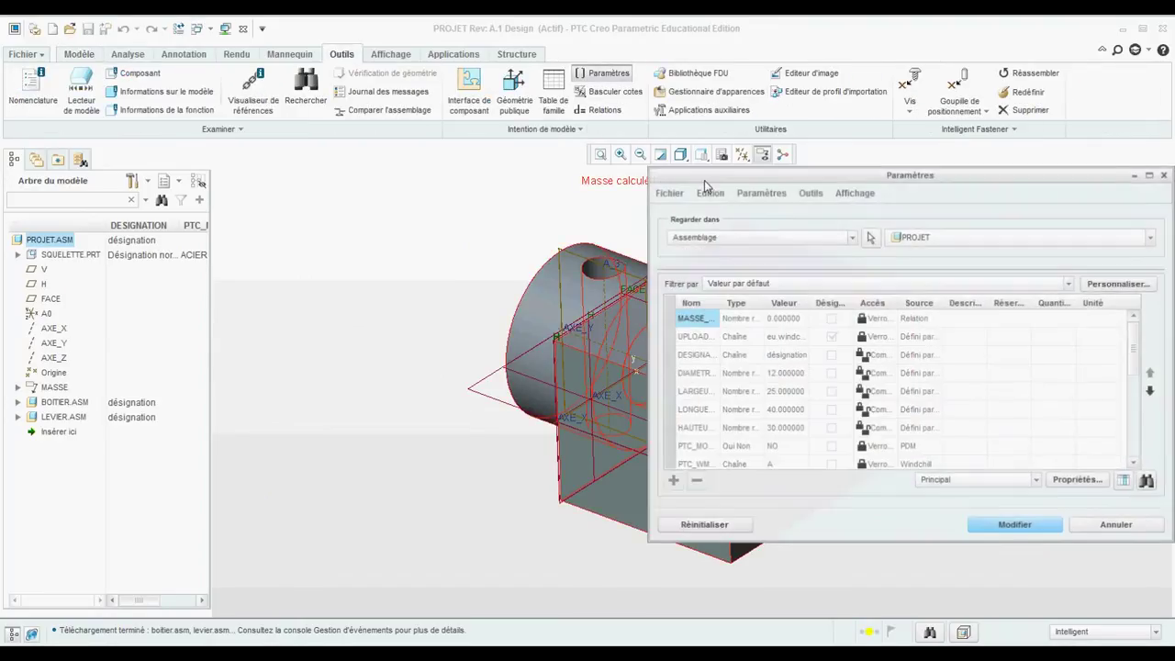
{"action": "left_click_drag", "start_coordinate": [717, 302], "coordinate": [761, 301]}
{"action": "left_click", "coordinate": [830, 432]}
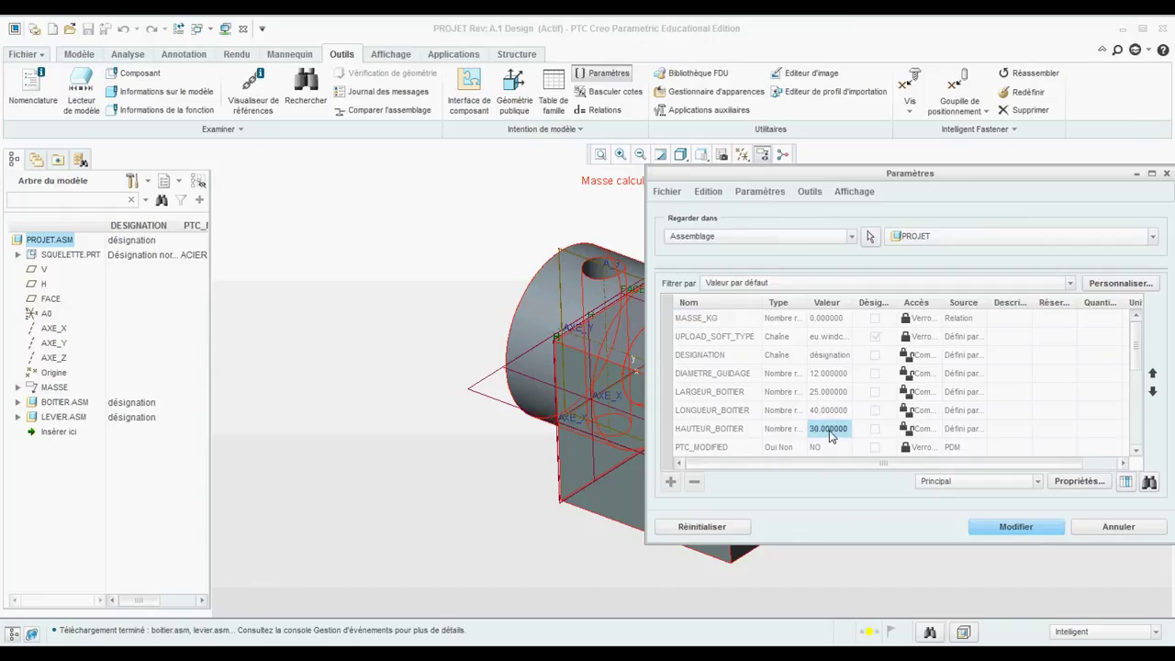
{"action": "left_click", "coordinate": [1016, 528]}
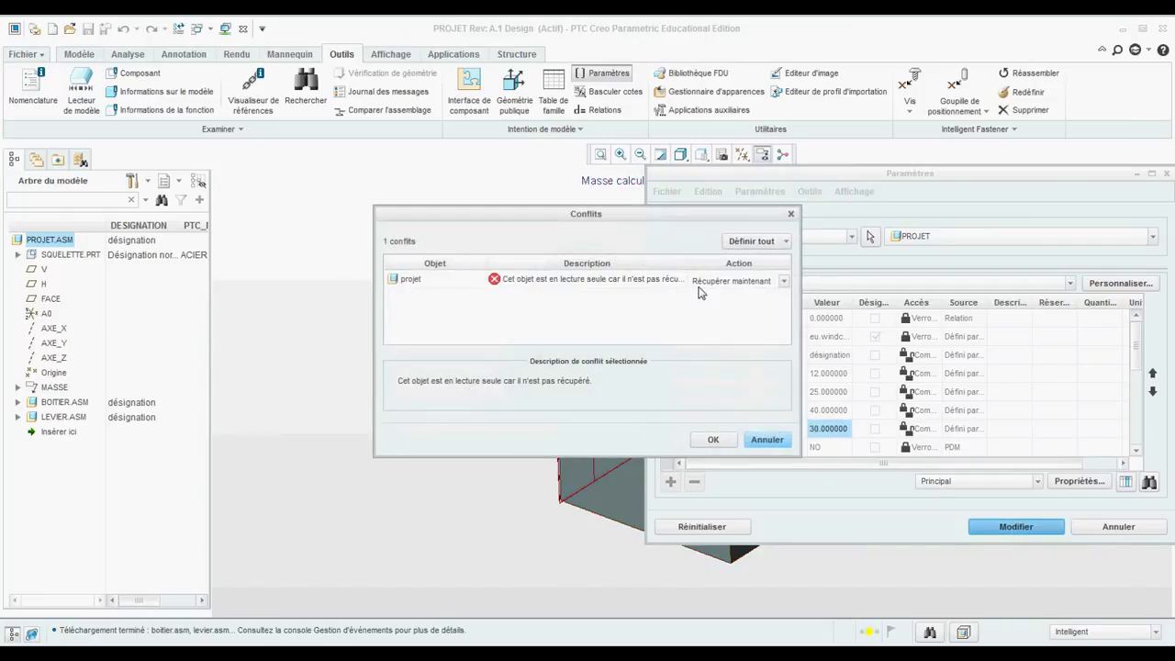
{"action": "left_click", "coordinate": [714, 441]}
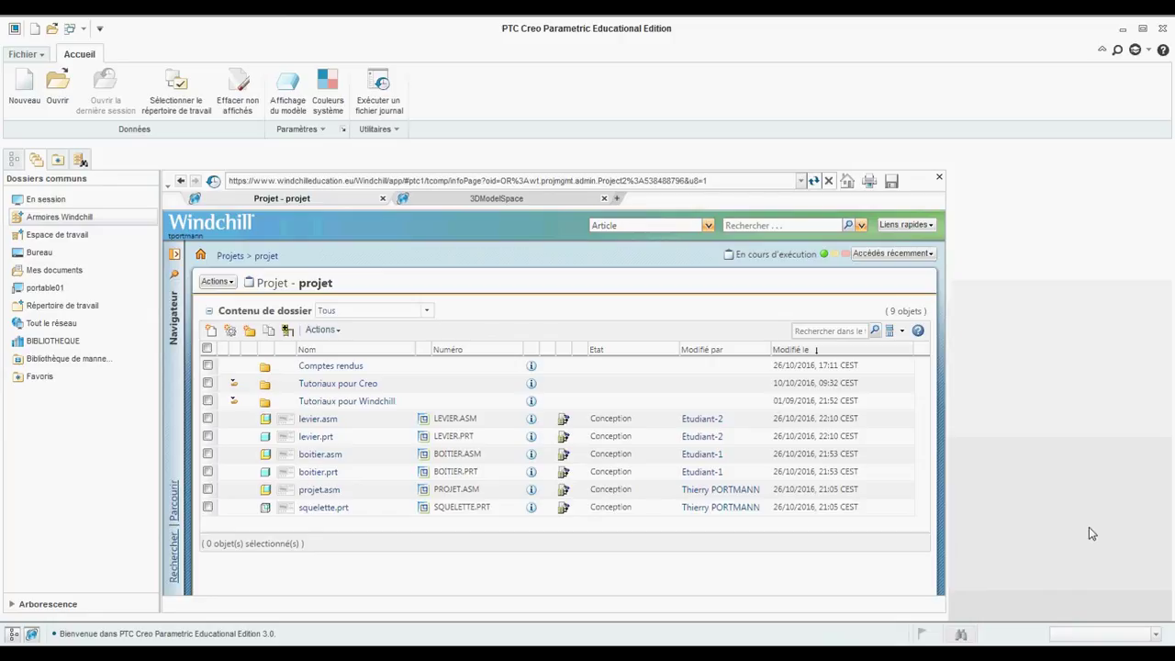
Open projet.asm from the project leader's Windchill session and check it out immediately to make its assembly parameters editable.
{"action": "left_click", "coordinate": [423, 493]}
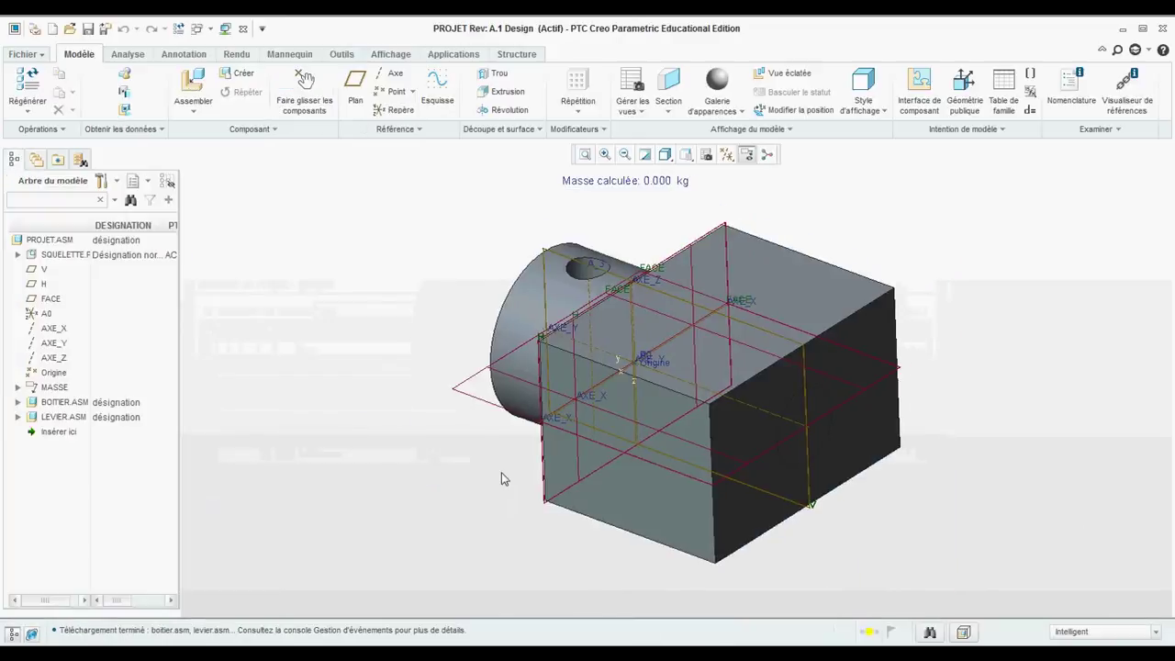
{"action": "left_click", "coordinate": [341, 53]}
{"action": "left_click", "coordinate": [603, 73]}
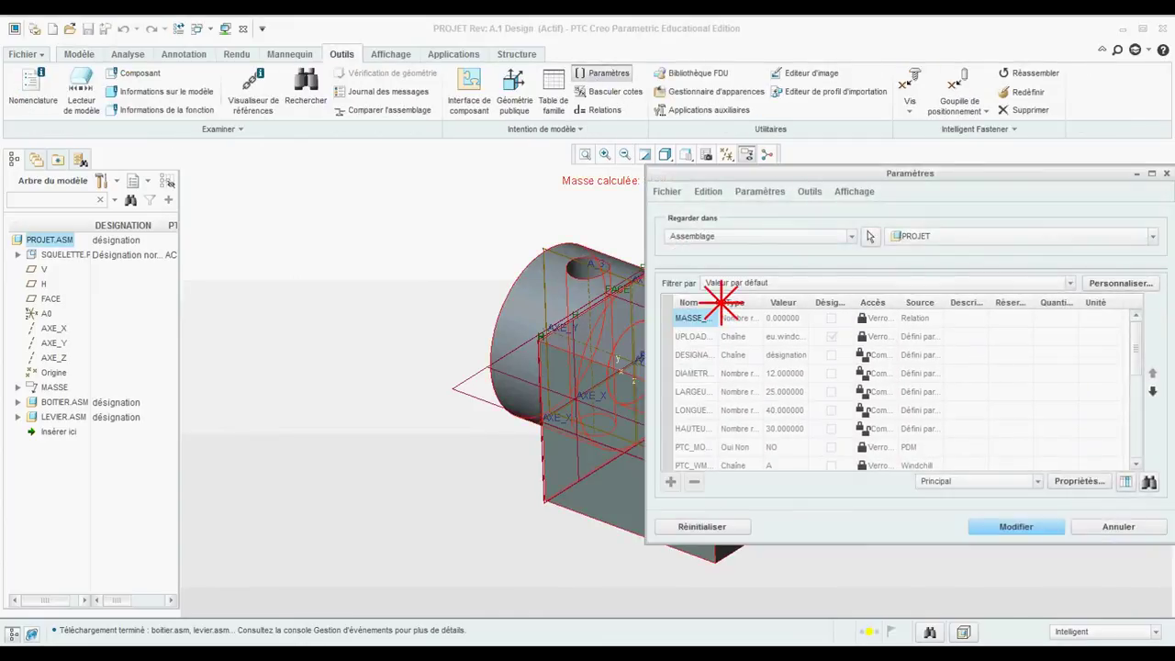
{"action": "left_click_drag", "start_coordinate": [720, 303], "coordinate": [782, 303]}
{"action": "left_click", "coordinate": [861, 374]}
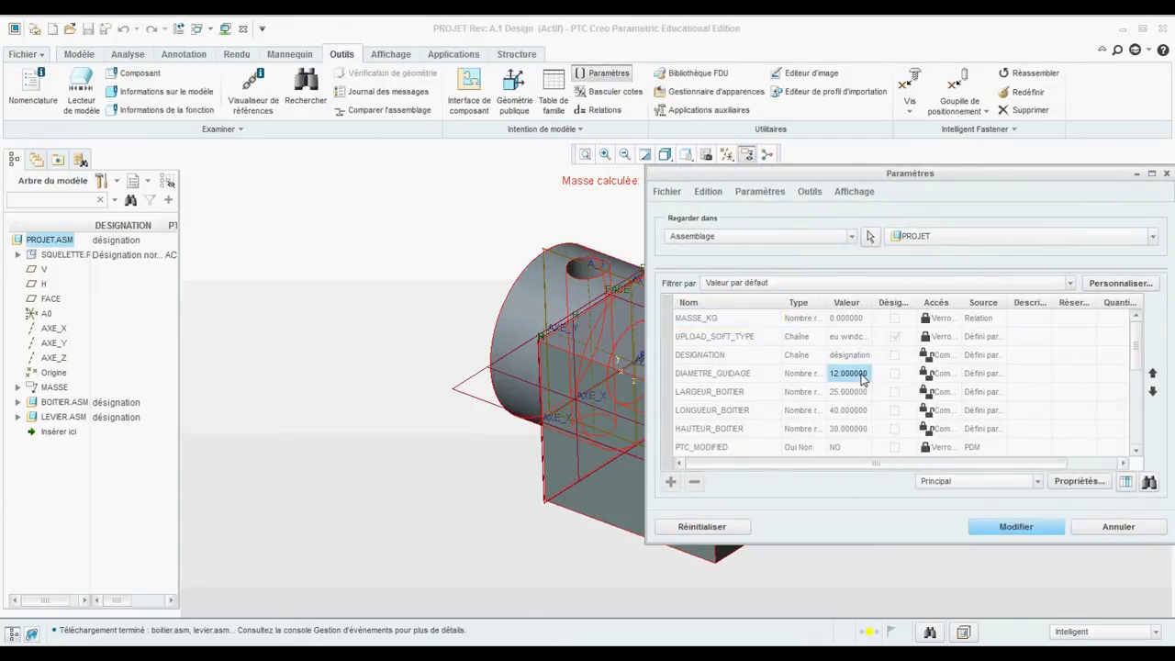
{"action": "left_click", "coordinate": [1006, 524]}
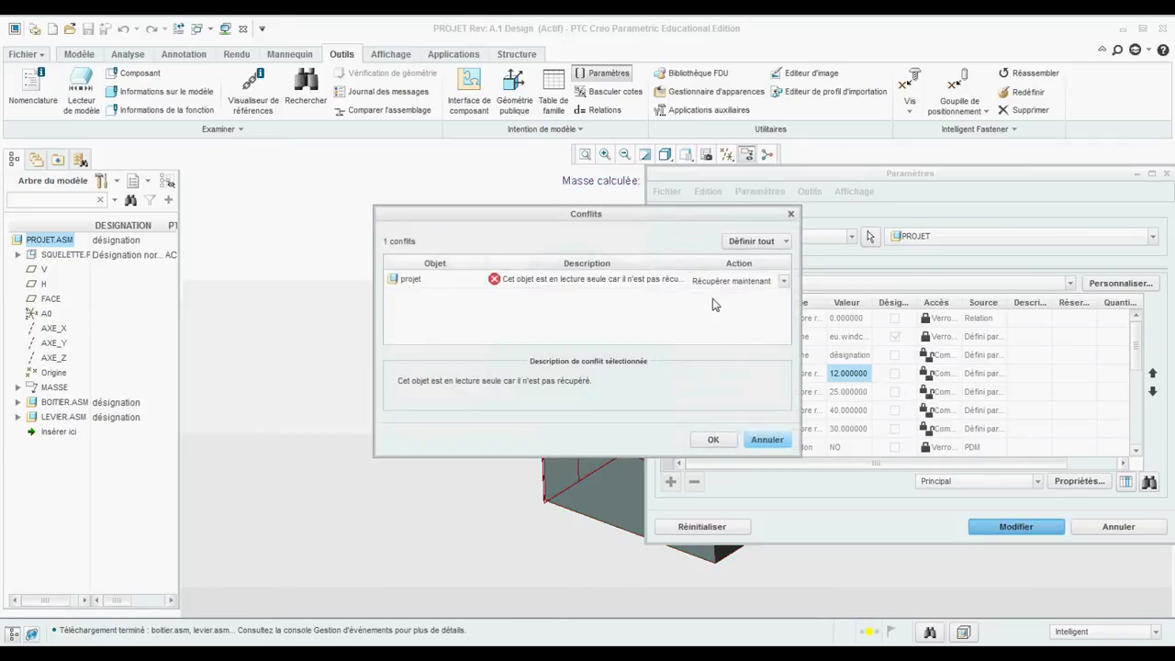
{"action": "left_click", "coordinate": [713, 441]}
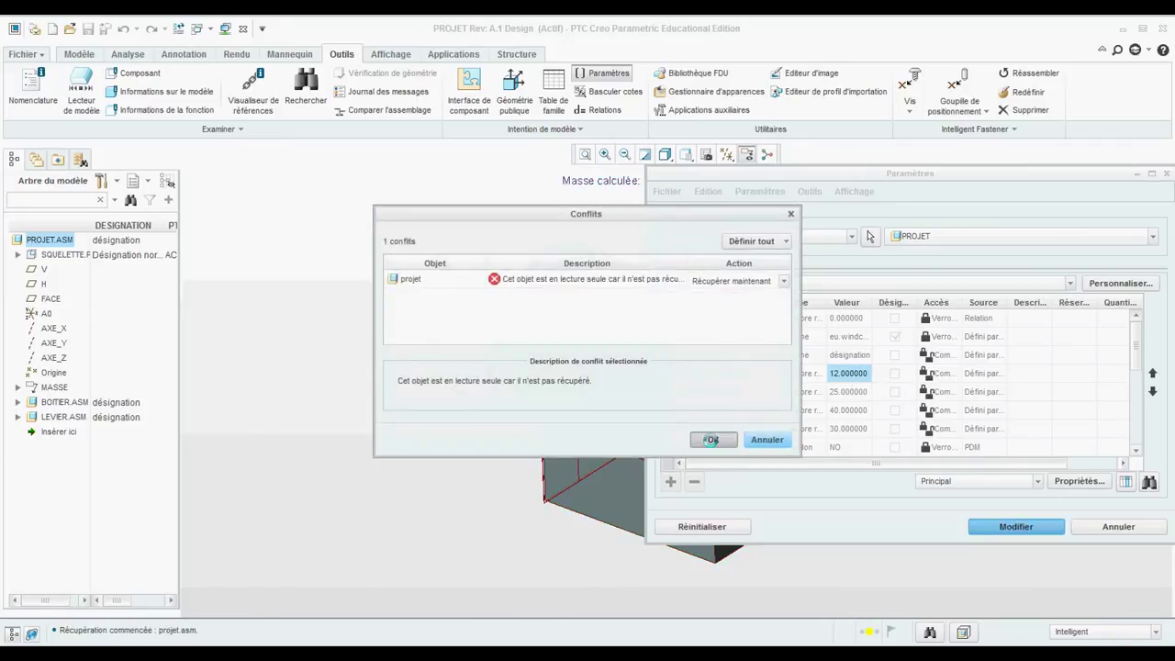
Set the assembly parameters DIAMETRE_GUIDAGE to 8 and HAUTEUR_BOITIER to 50.
{"action": "left_click", "coordinate": [861, 374]}
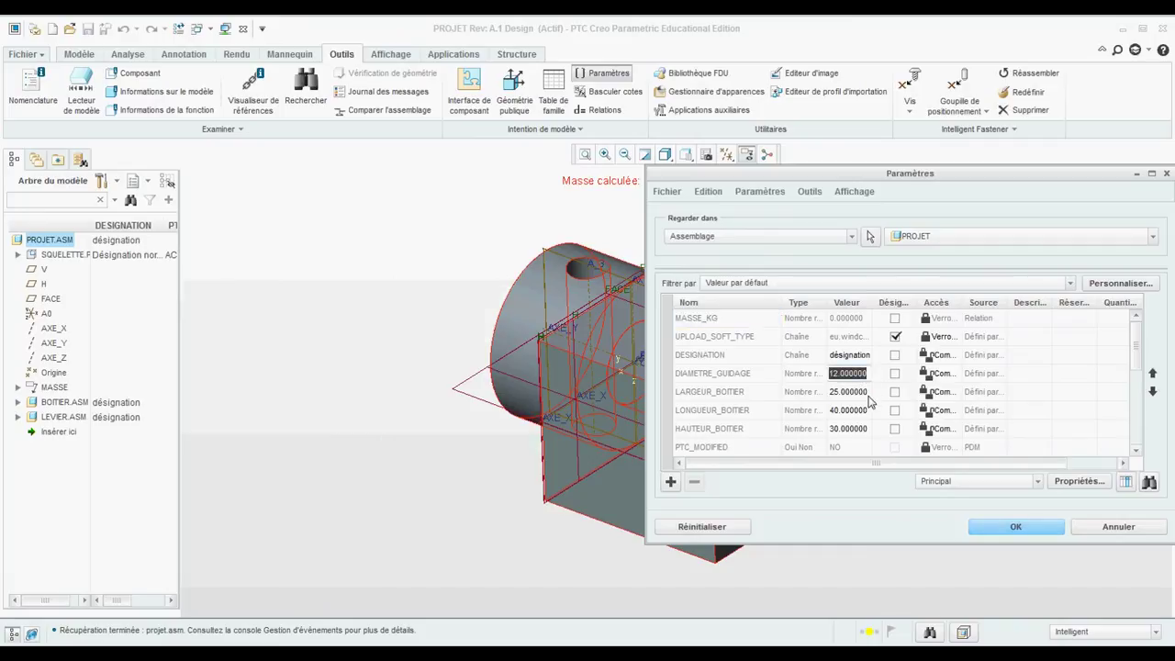
{"action": "type", "text": "8"}
{"action": "left_click", "coordinate": [868, 393]}
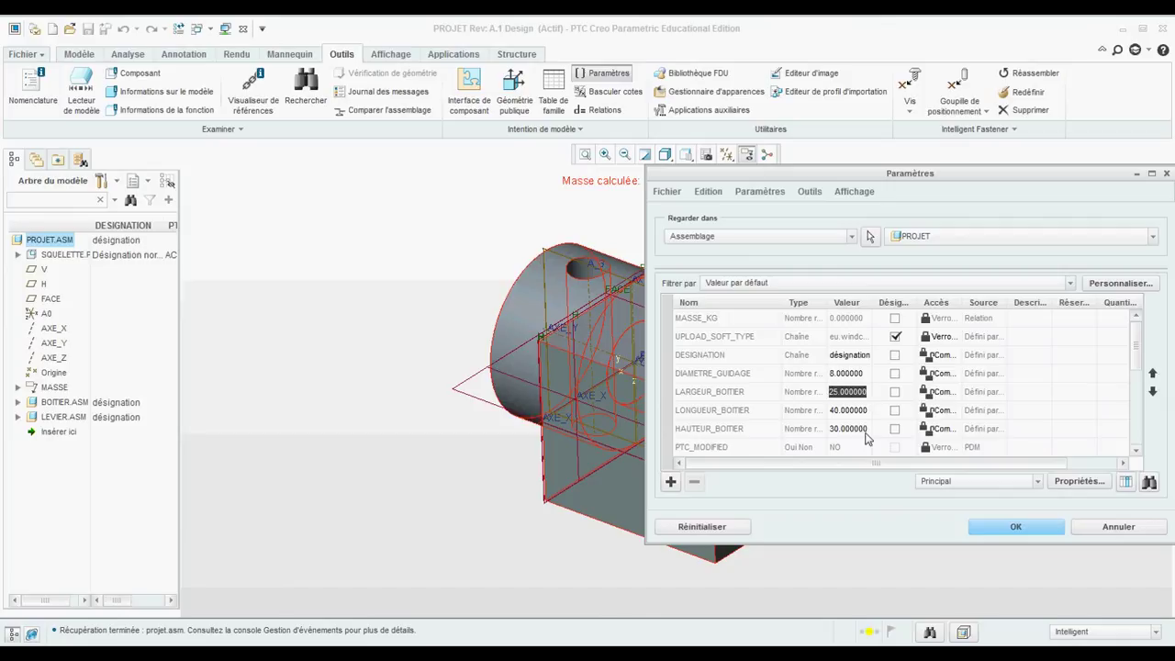
{"action": "left_click", "coordinate": [861, 431]}
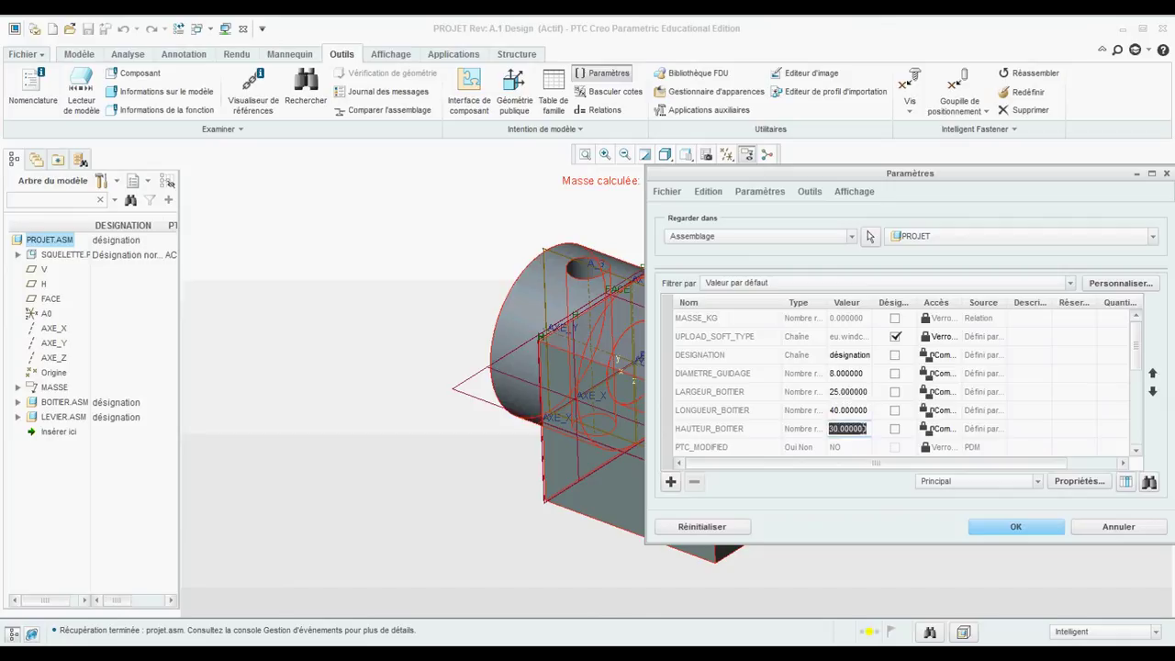
{"action": "type", "text": "50"}
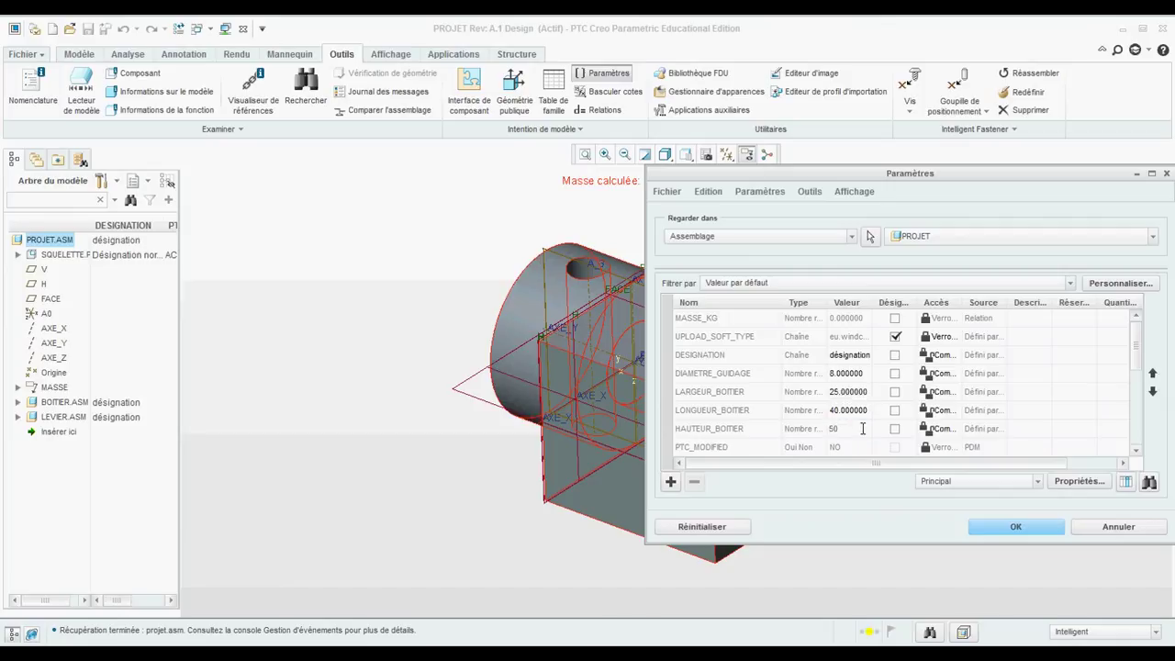
{"action": "left_click", "coordinate": [981, 528]}
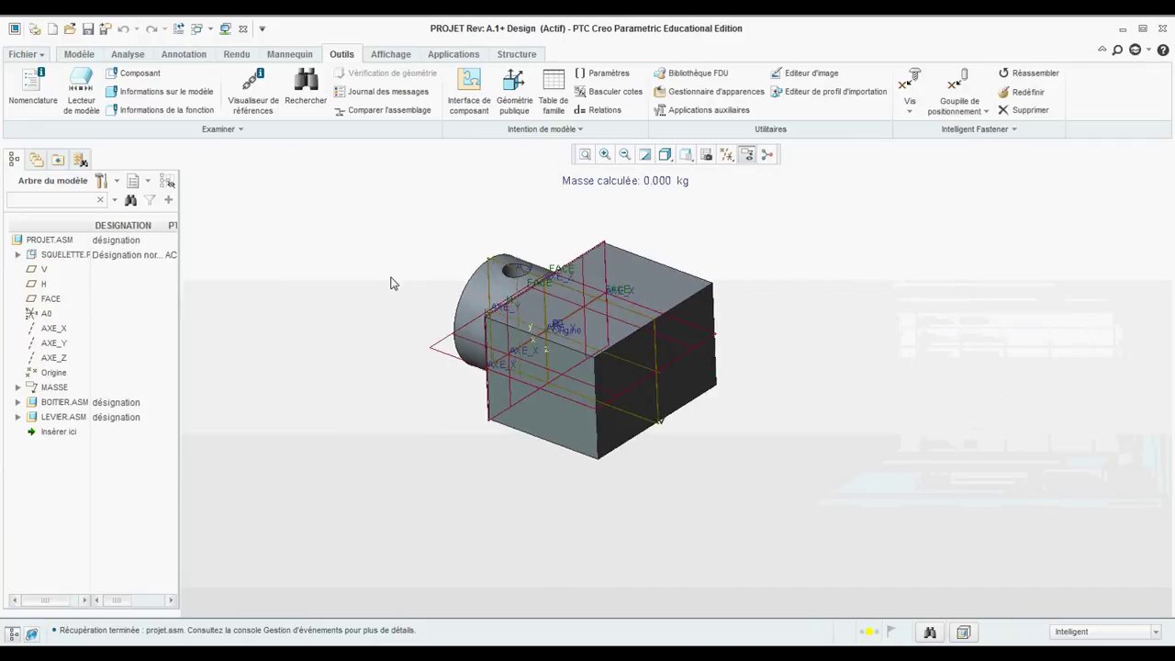
Regenerate the assembly with the new parameters, close the read-only conflict list, and widen the model tree's name column.
{"action": "left_click", "coordinate": [178, 28]}
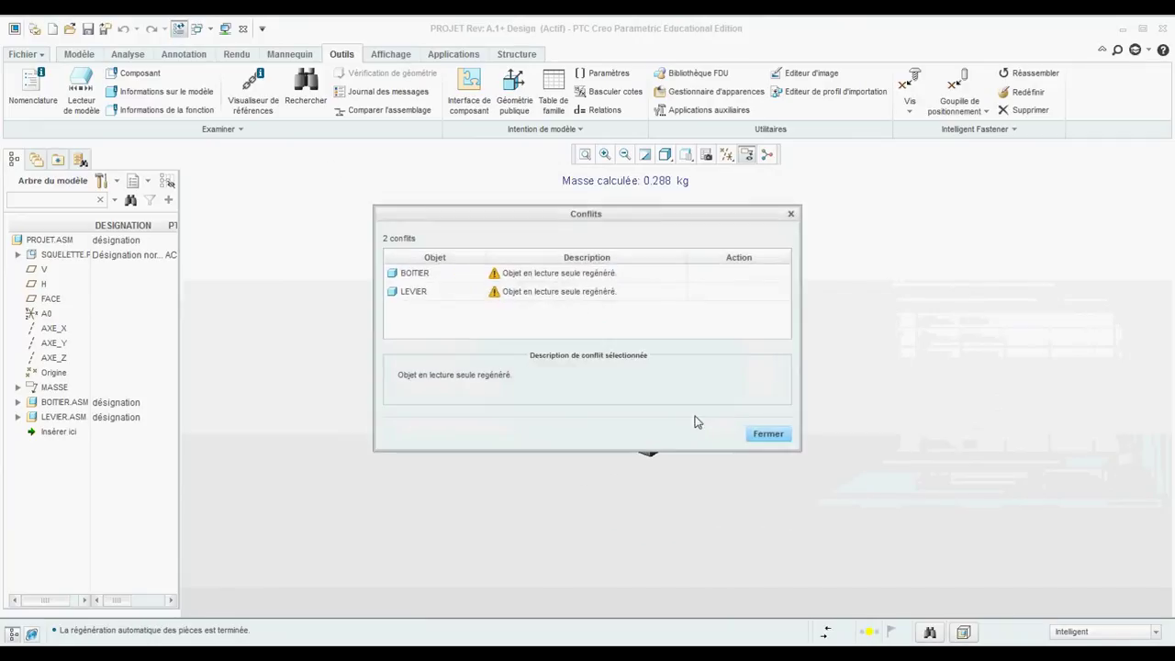
{"action": "left_click", "coordinate": [774, 437]}
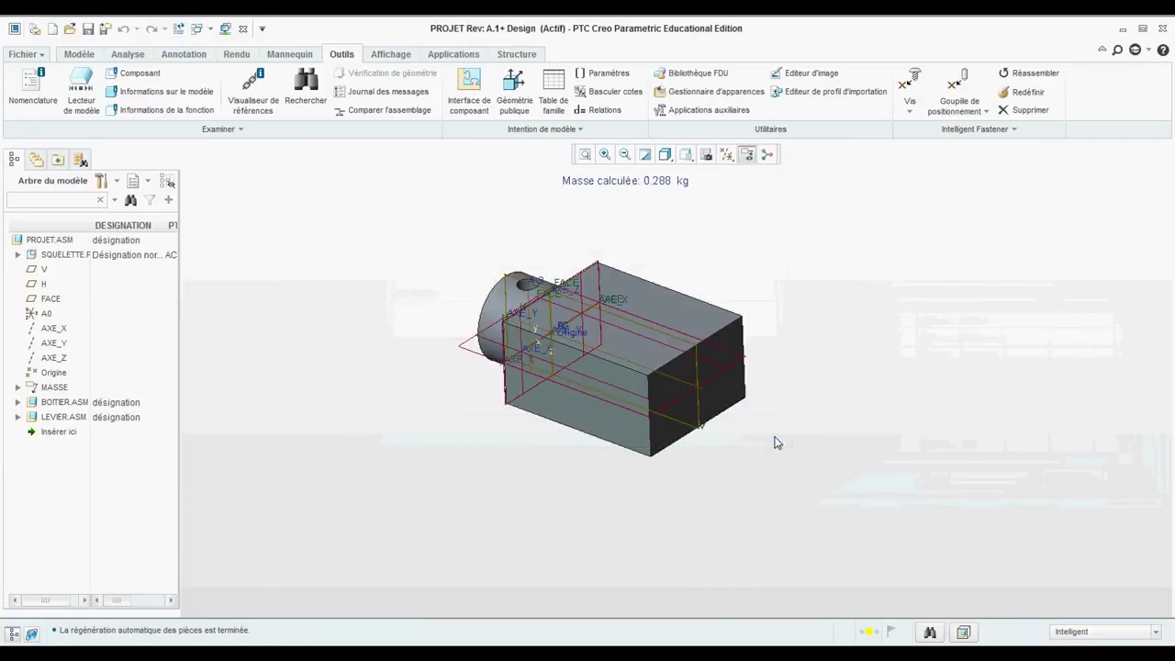
{"action": "middle_click_drag", "start_coordinate": [689, 389], "coordinate": [478, 306]}
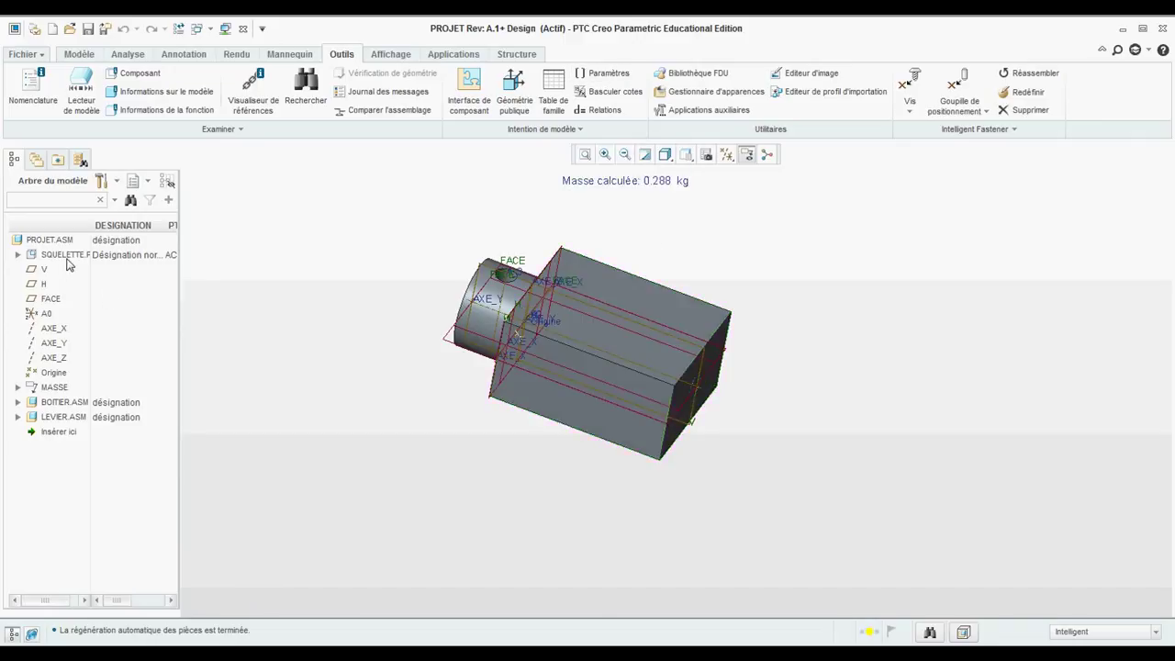
{"action": "left_click_drag", "start_coordinate": [89, 223], "coordinate": [120, 223]}
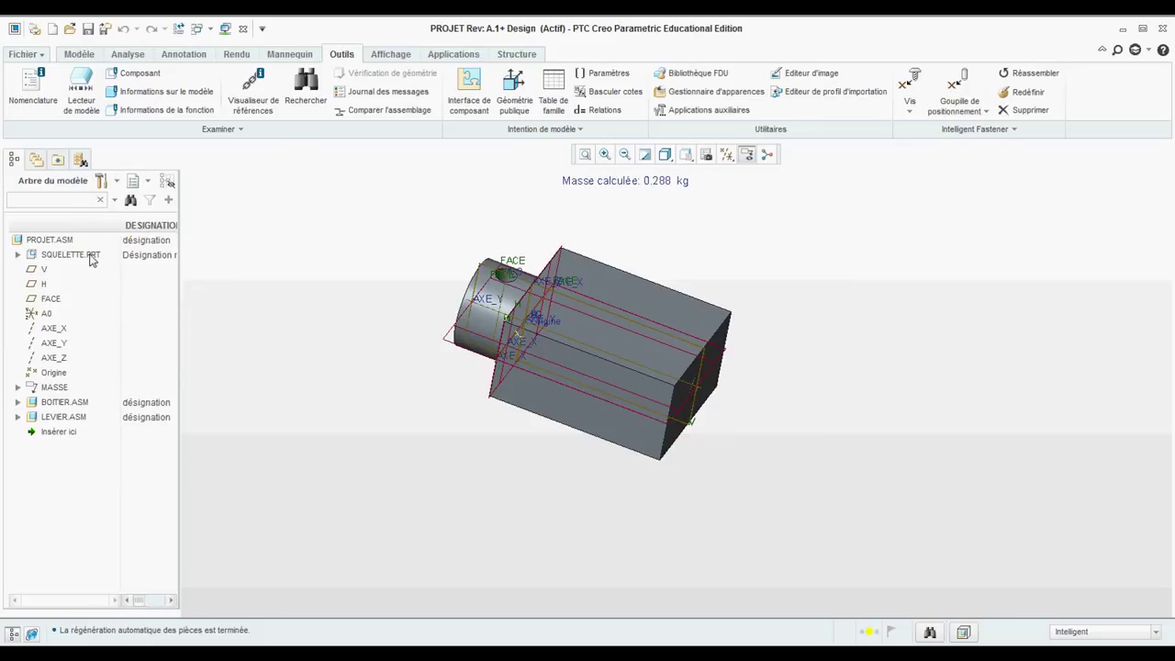